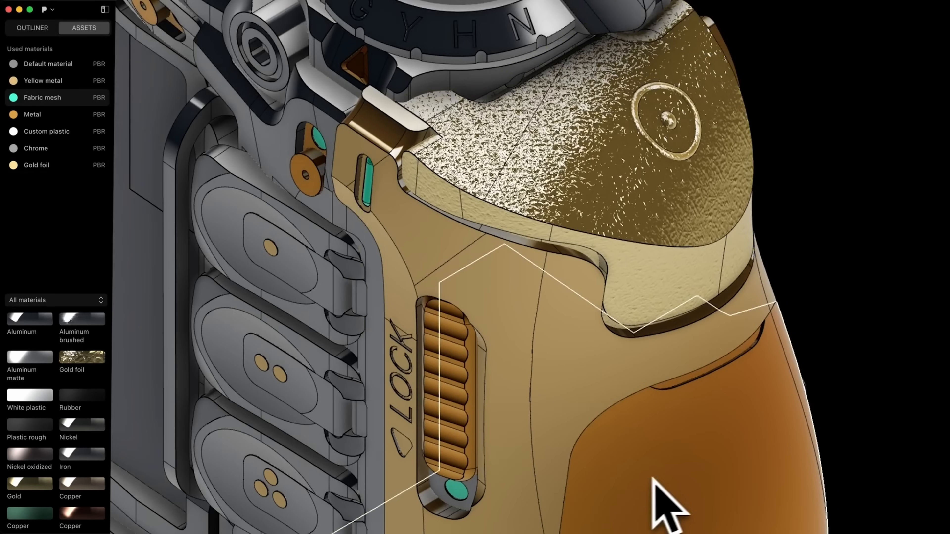
# - Apply Perforated metal to the orange grip and Milan polished marble to the yellow metal body
pyautogui.scroll(-10, 80, 410)
pyautogui.click(70, 430)
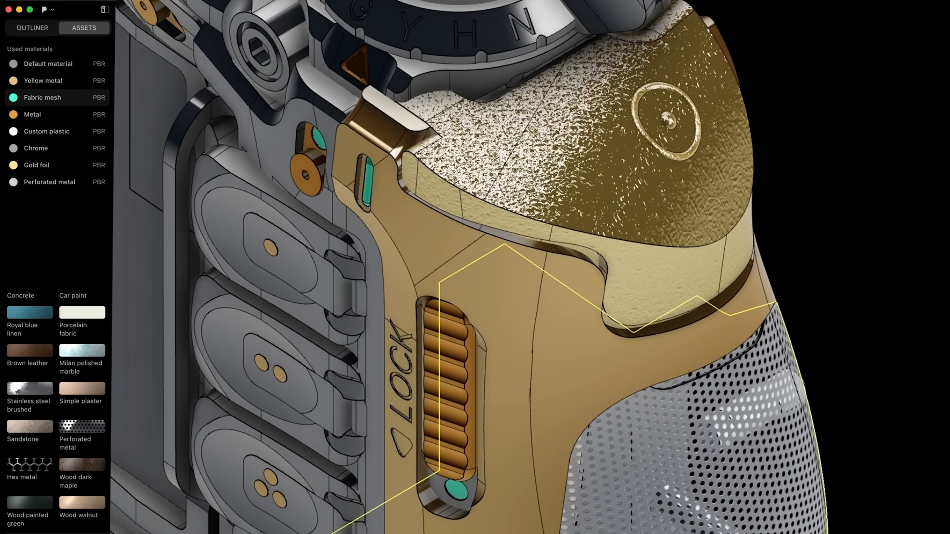
pyautogui.click(442, 255)
pyautogui.click(82, 351)
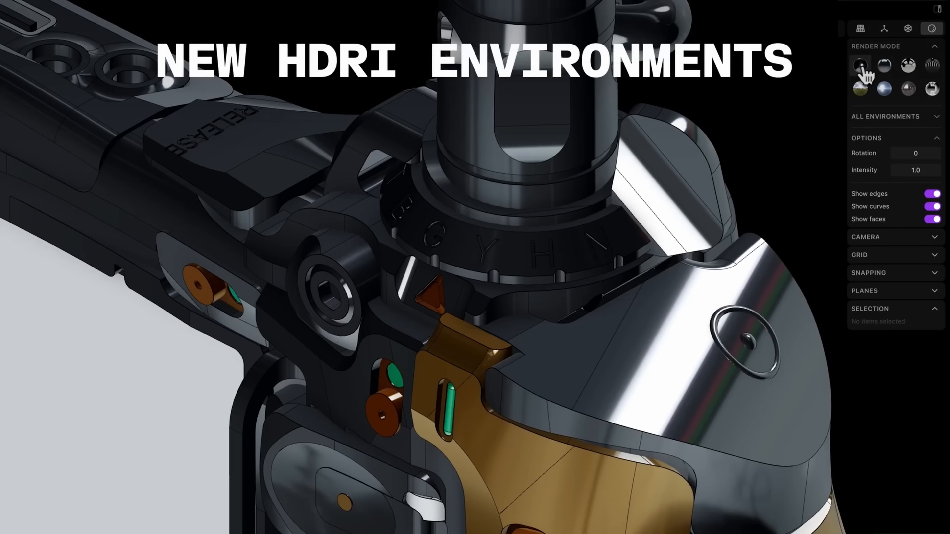
# - Cycle through the built-in HDRI environments to compare their lighting on the metallic camera model
pyautogui.click(884, 66)
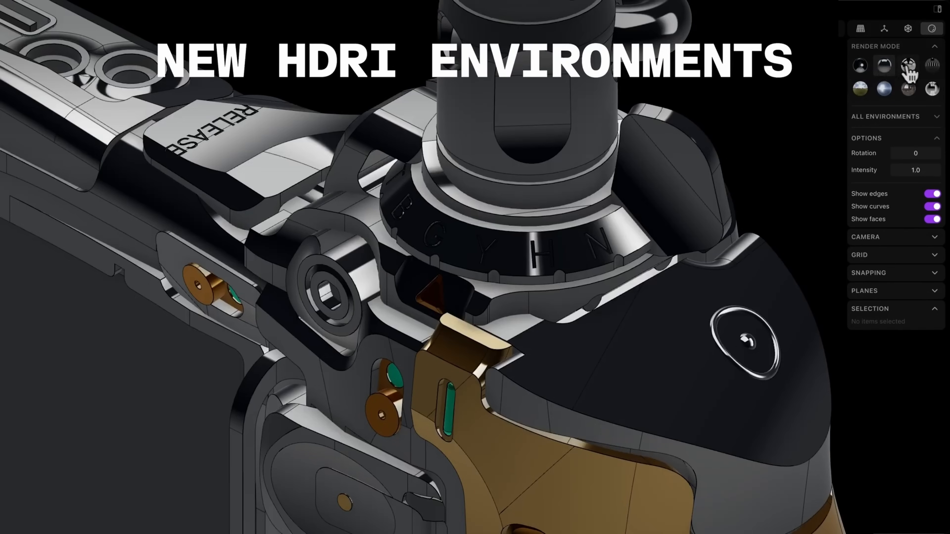
pyautogui.click(907, 66)
pyautogui.click(860, 89)
pyautogui.click(885, 90)
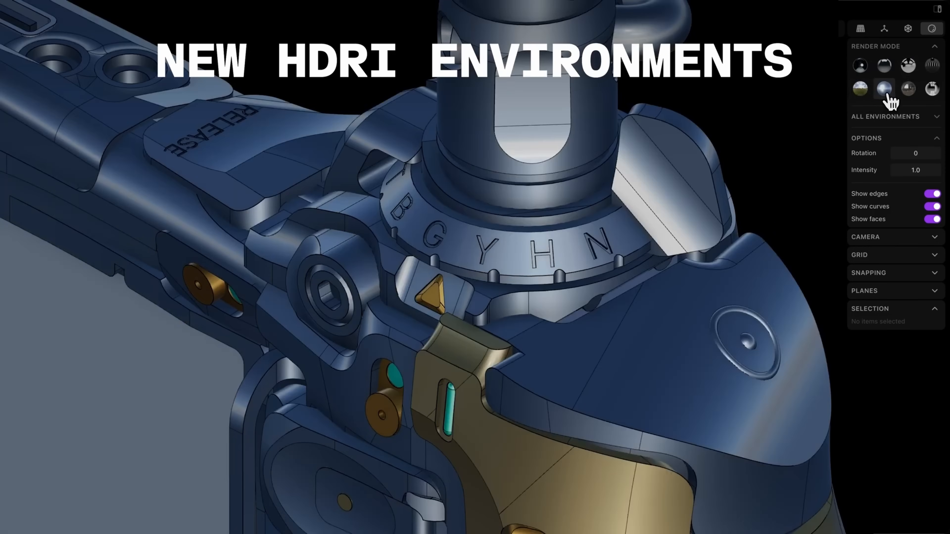
pyautogui.click(907, 88)
pyautogui.click(931, 89)
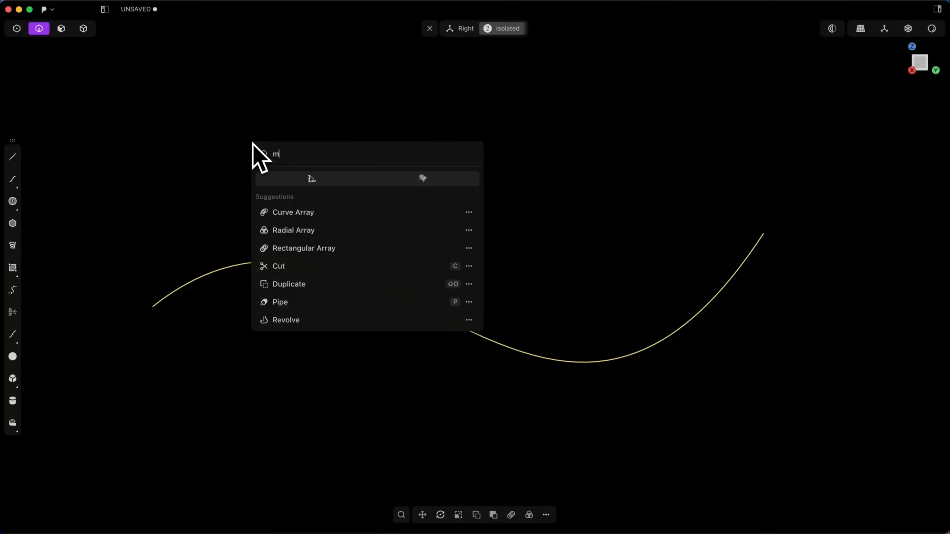
# - Measure the S-shaped curve's curvature and adjust the scale of the curvature comb
pyautogui.write('asure')
pyautogui.click(299, 199)
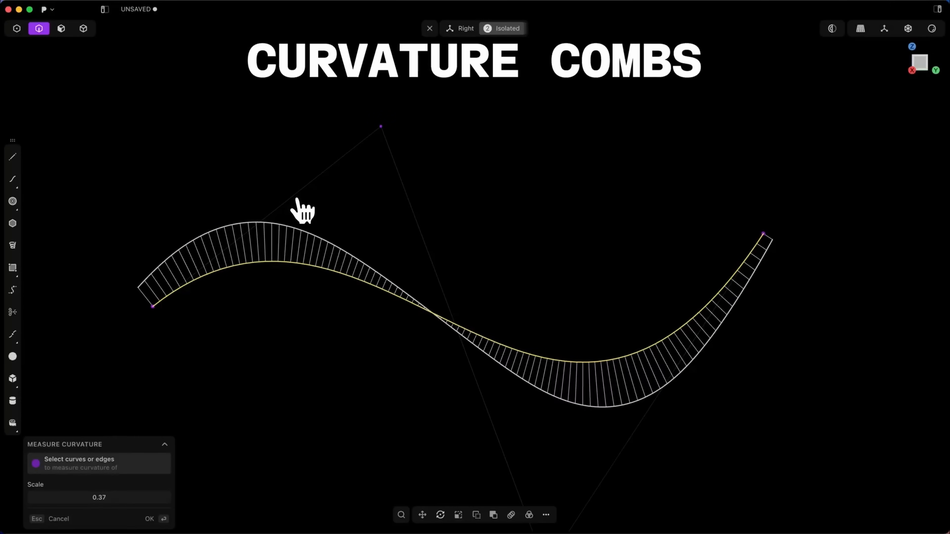
pyautogui.moveTo(102, 499); pyautogui.dragTo(106, 503)
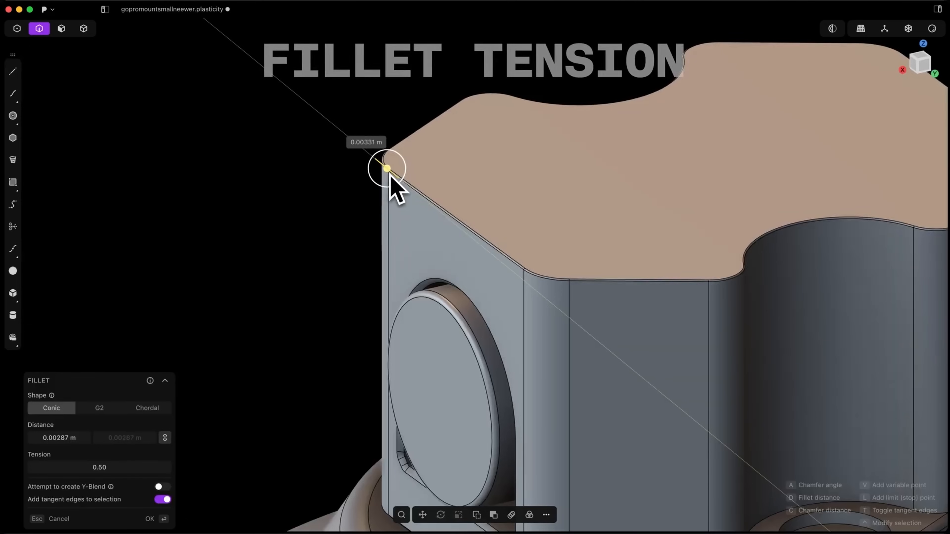
# - Fillet the outer edges of the top face with a conic shape of about 0.025 m and adjust the tension
pyautogui.moveTo(388, 174); pyautogui.dragTo(363, 145)
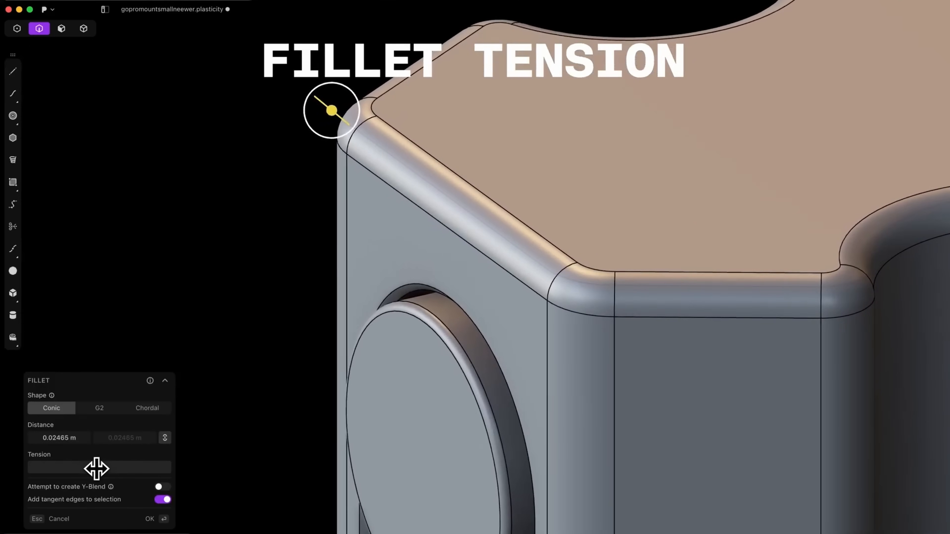
pyautogui.moveTo(96, 468); pyautogui.dragTo(97, 468)
pyautogui.press('Return')
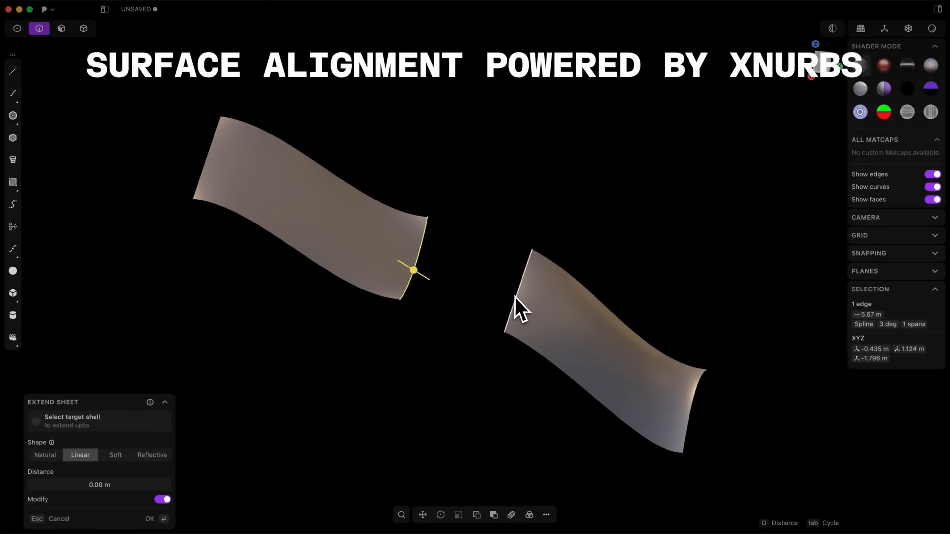
# - Align the facing edges of the two separate sheets with G2 continuity and adjust Tension 2
pyautogui.click(518, 310)
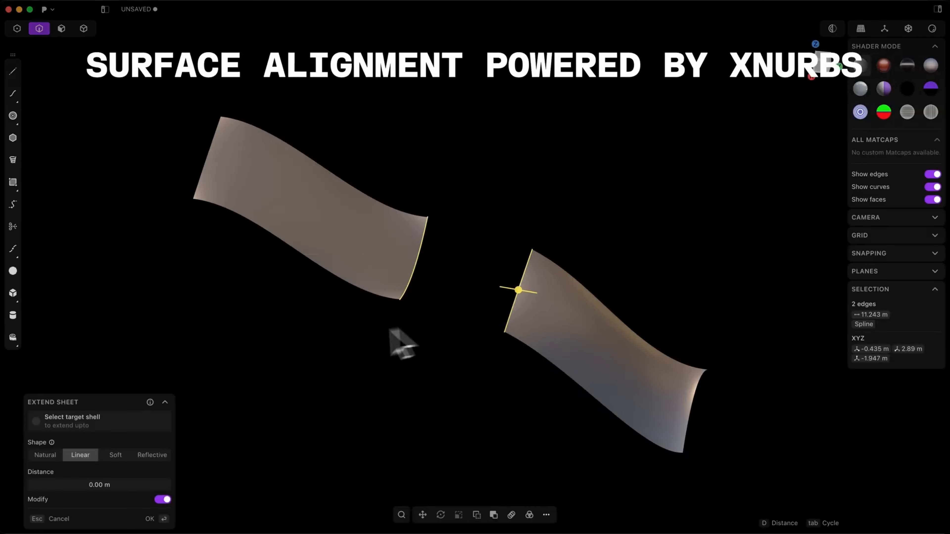
pyautogui.rightClick(210, 300)
pyautogui.write('align')
pyautogui.press('Return')
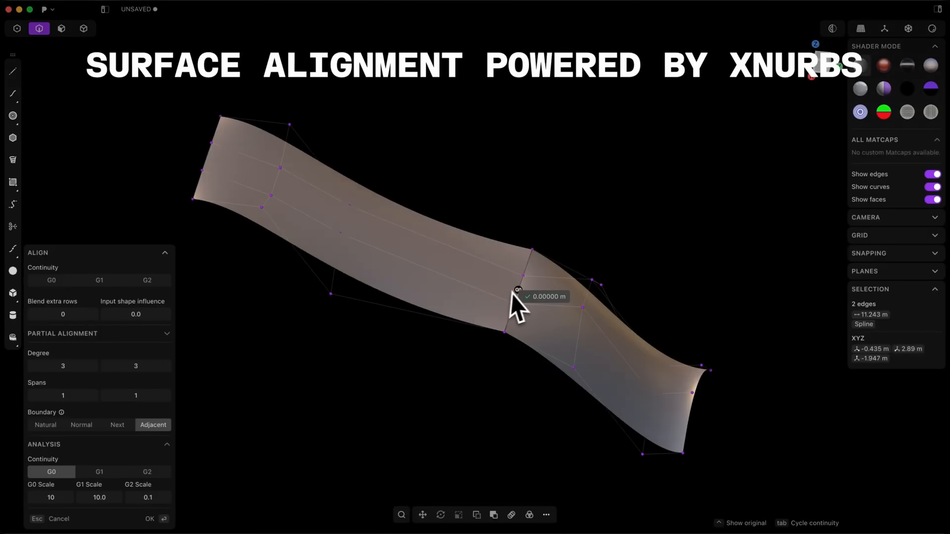
pyautogui.press('Tab')
pyautogui.press('Tab')
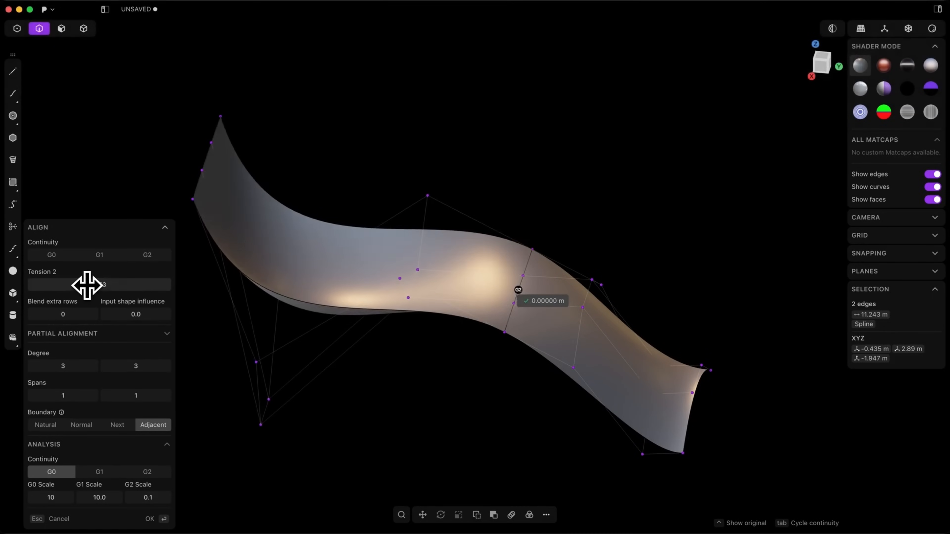
pyautogui.press('Return')
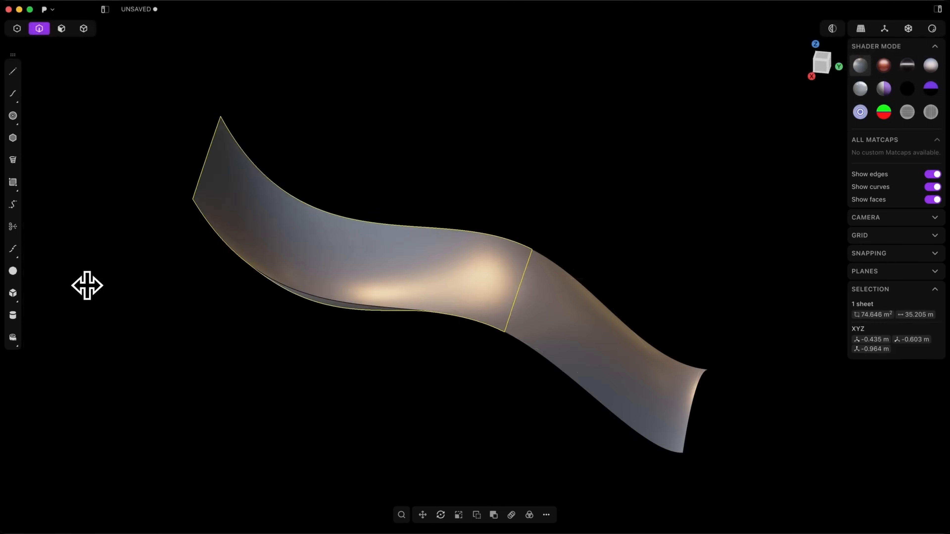
# - Inspect the reflection flow across the aligned sheets with the horizontal zebra-stripe shader
pyautogui.click(907, 112)
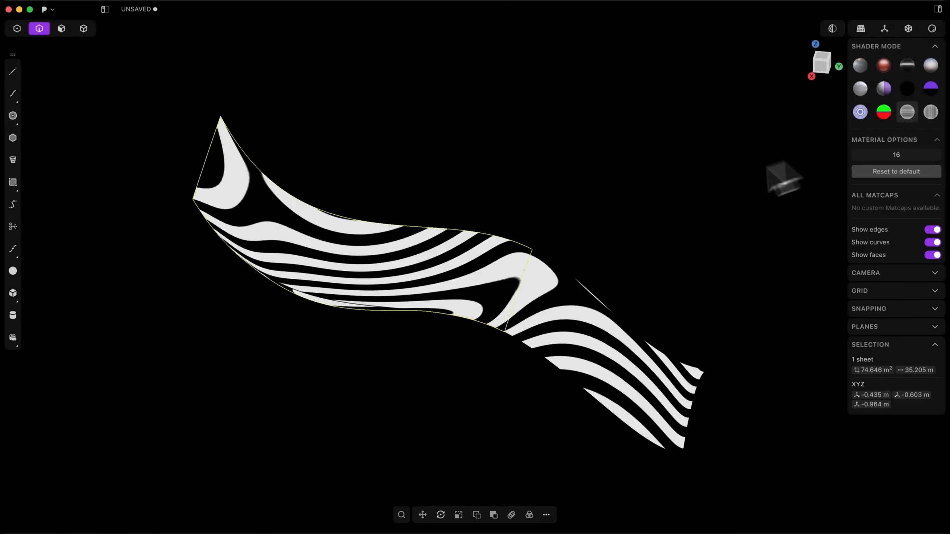
pyautogui.moveTo(610, 210); pyautogui.dragTo(609, 210, button='middle')
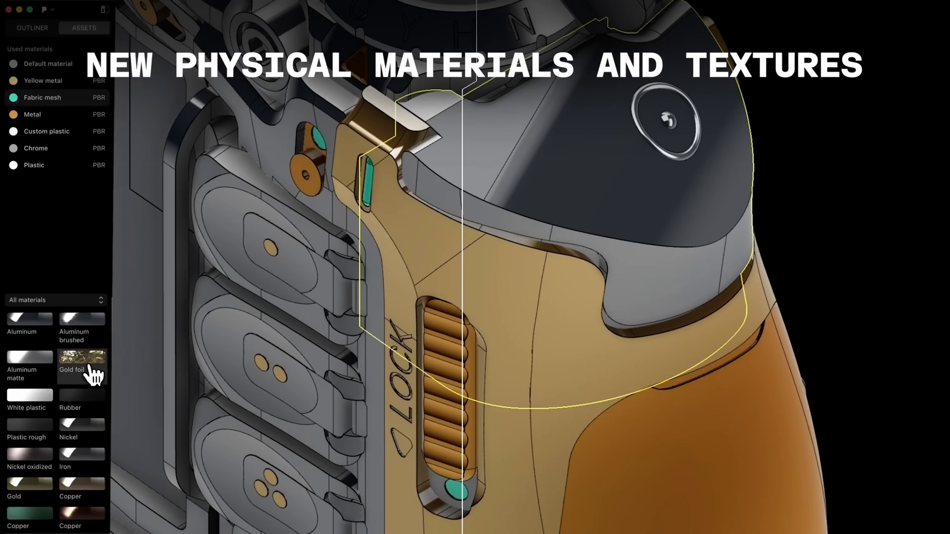
# - Apply the Gold foil material to the selected top cover of the model
pyautogui.click(90, 361)
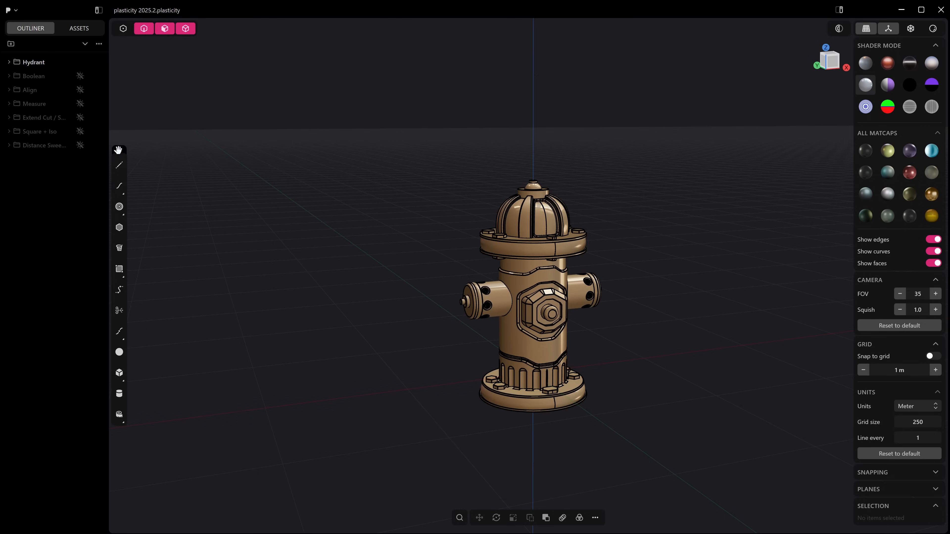
# - Move the floating tool palette to the opposite side of the viewport, beside the shader settings
pyautogui.moveTo(118, 150); pyautogui.dragTo(182, 144)
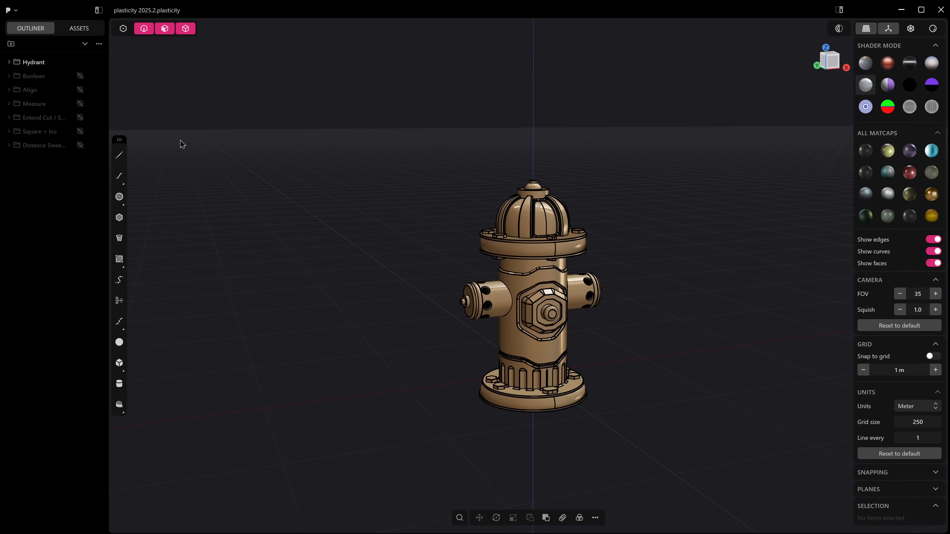
pyautogui.moveTo(121, 140); pyautogui.dragTo(811, 162)
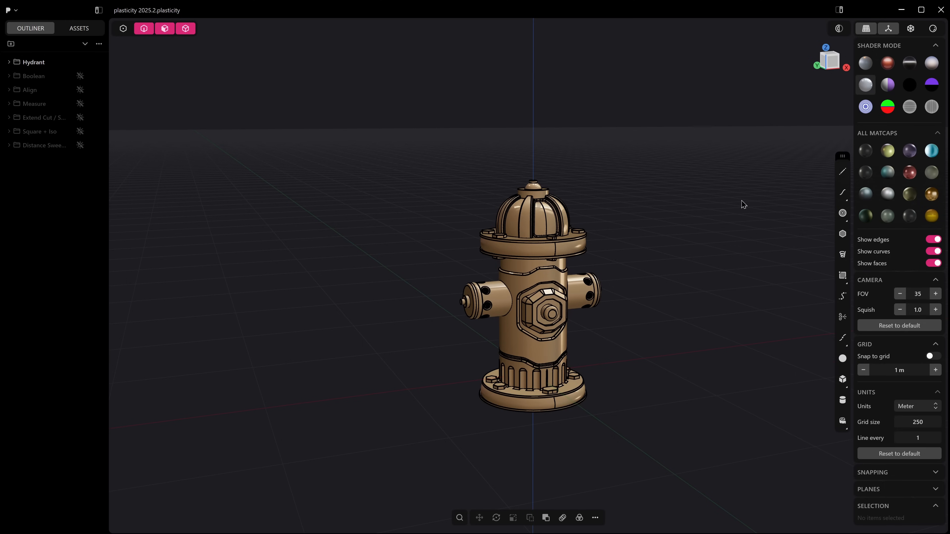
pyautogui.hotkey('ctrl', 'n')
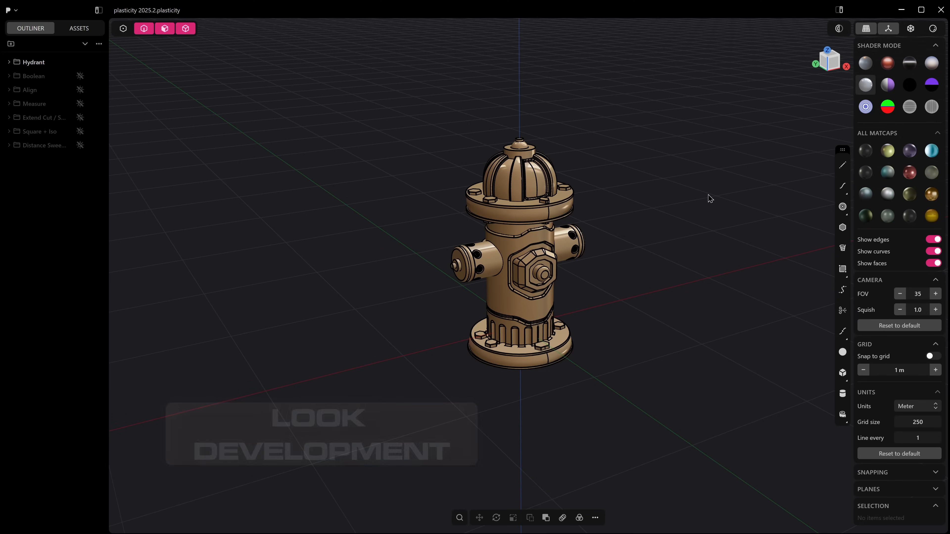
# - Turn on render mode and compare several built-in environments and a custom environment on the hydrant
pyautogui.click(933, 30)
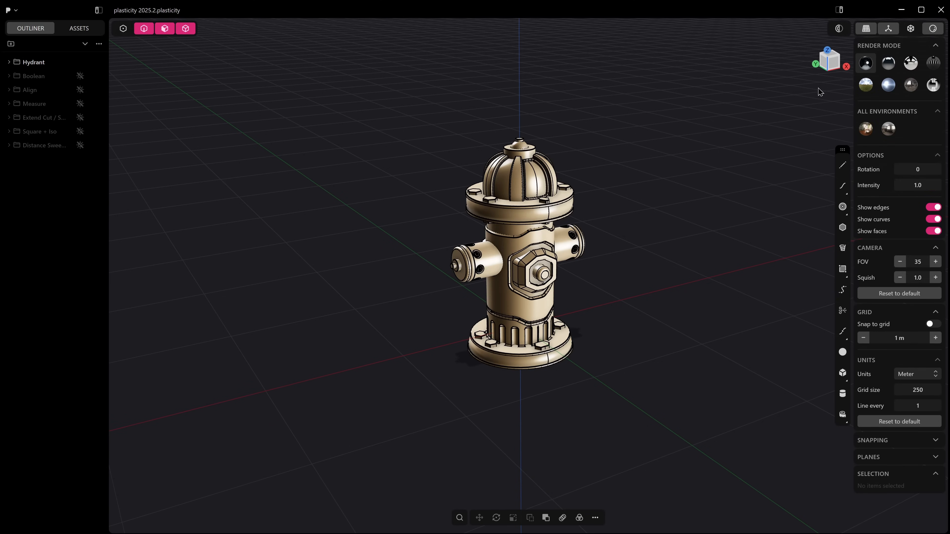
pyautogui.keyDown('shift'); pyautogui.moveTo(728, 176); pyautogui.dragTo(817, 185, button='middle'); pyautogui.keyUp('shift')
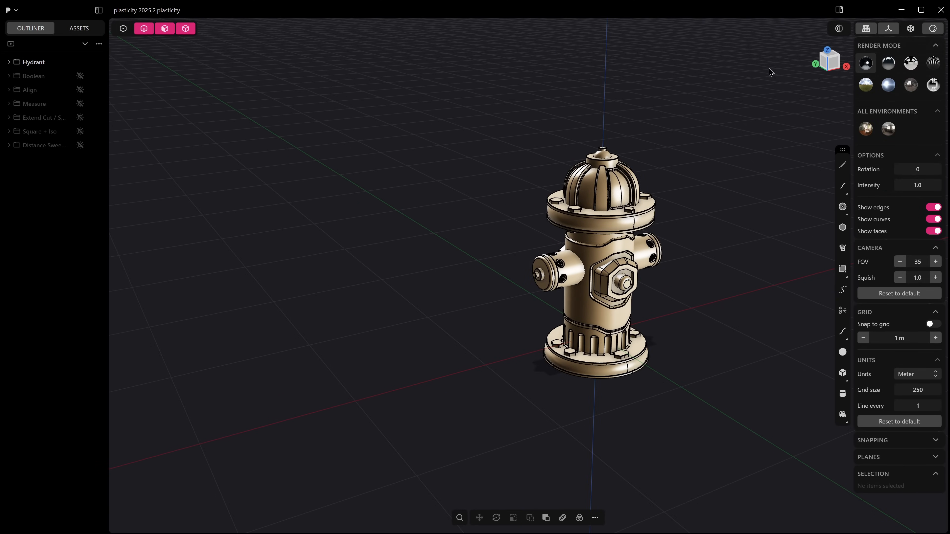
pyautogui.scroll(1, 742, 93)
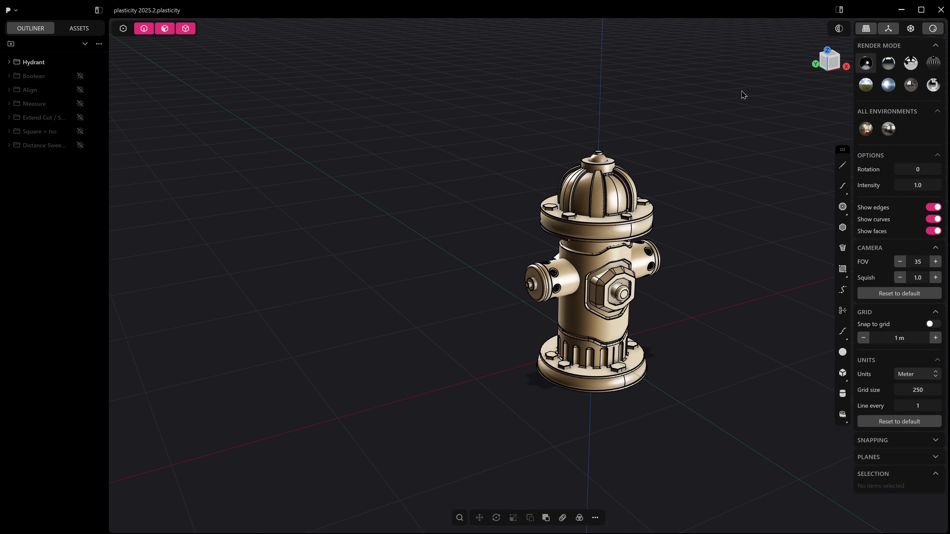
pyautogui.click(892, 69)
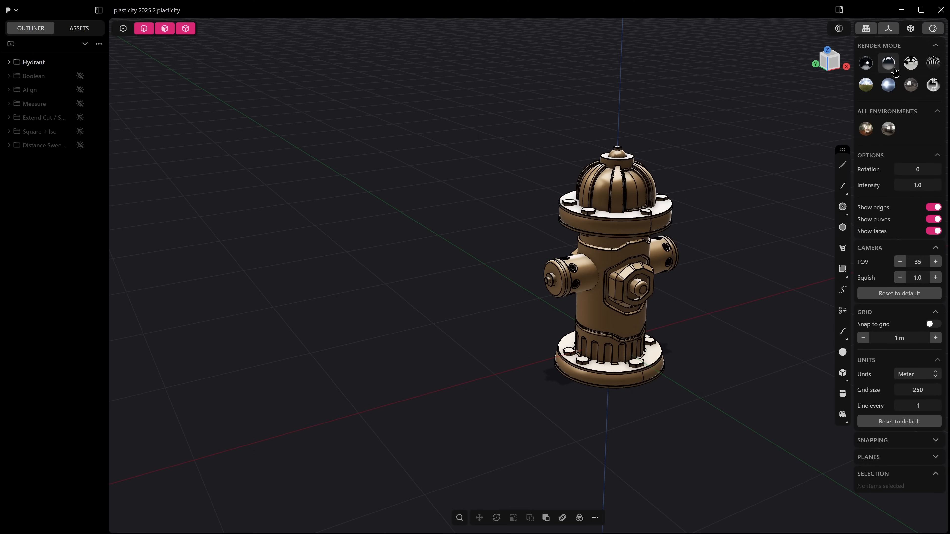
pyautogui.click(918, 68)
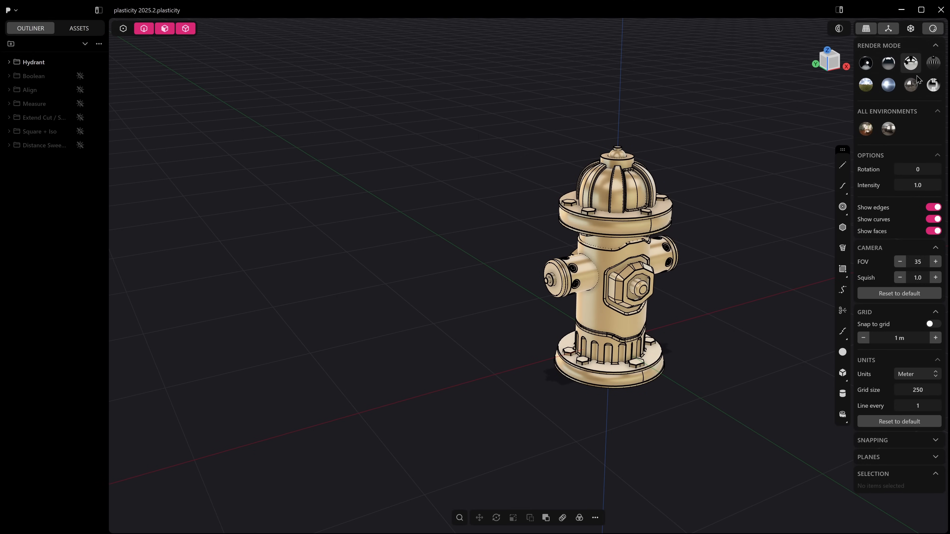
pyautogui.click(931, 66)
pyautogui.click(871, 91)
pyautogui.click(883, 95)
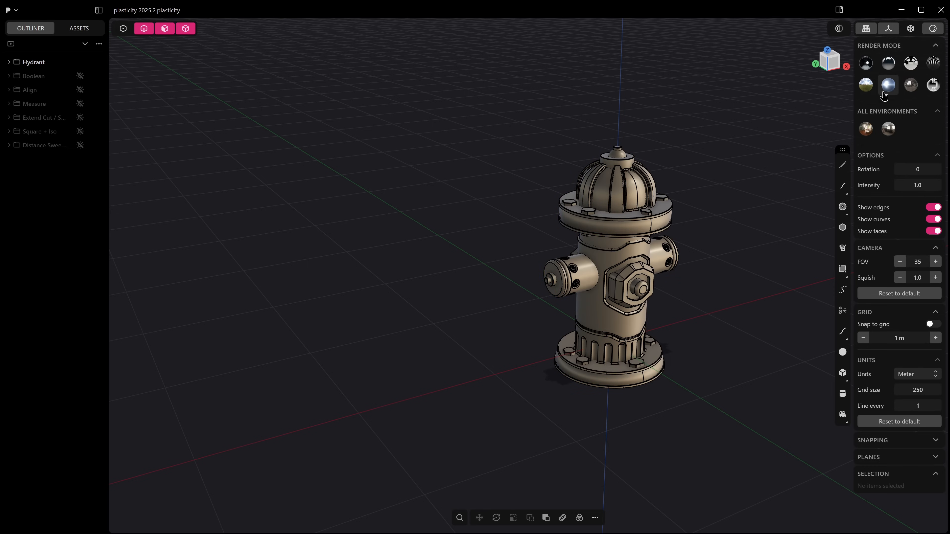
pyautogui.click(884, 129)
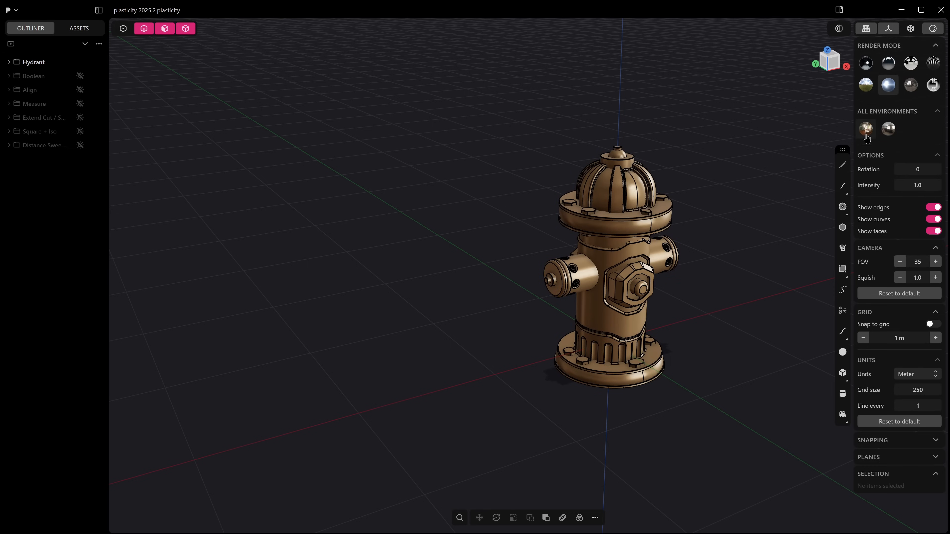
# - Set the environment rotation to 6 and light the hydrant with the last built-in environment
pyautogui.scroll(5, 698, 231)
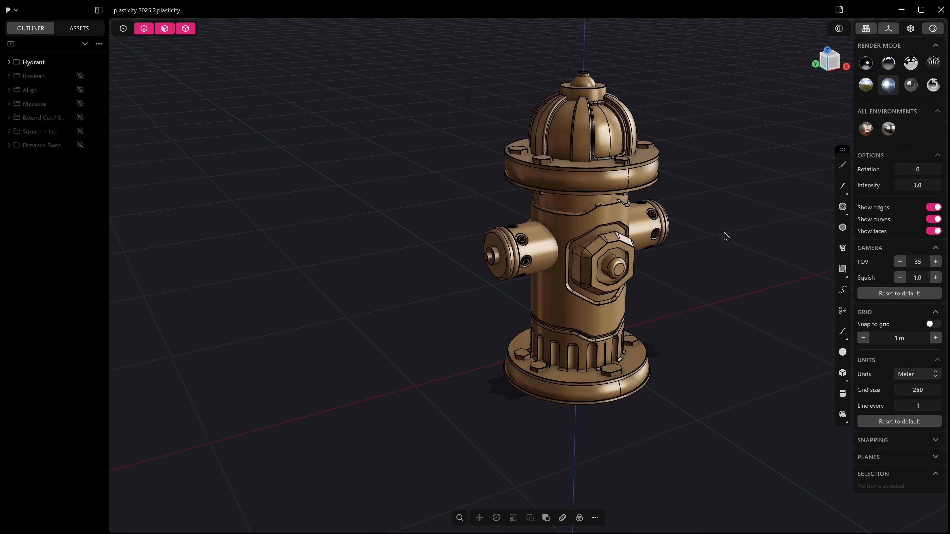
pyautogui.moveTo(914, 171); pyautogui.dragTo(918, 184)
pyautogui.scroll(3, 671, 279)
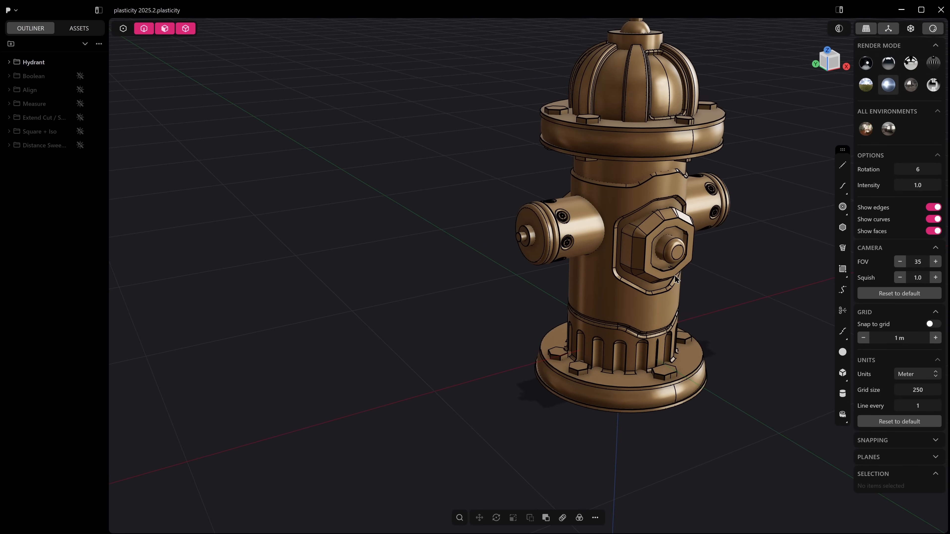
pyautogui.scroll(2, 688, 187)
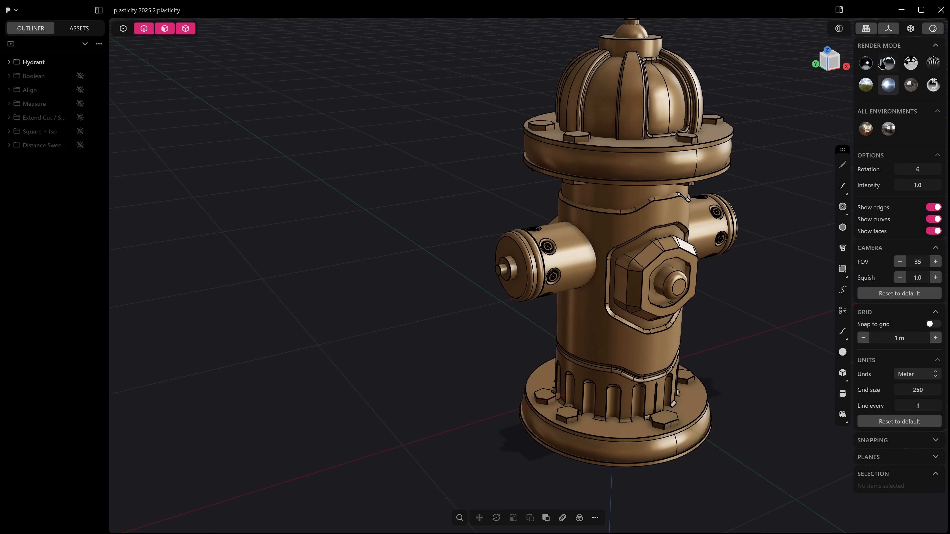
pyautogui.click(931, 84)
pyautogui.scroll(2, 753, 184)
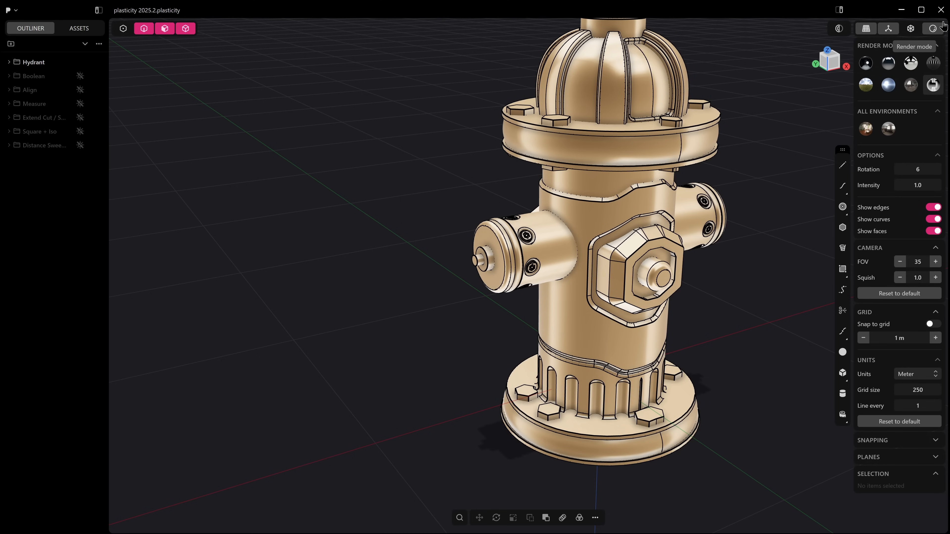
# - Return the viewport from render mode to shader mode and show the hydrant with the first, grey shader
pyautogui.click(935, 29)
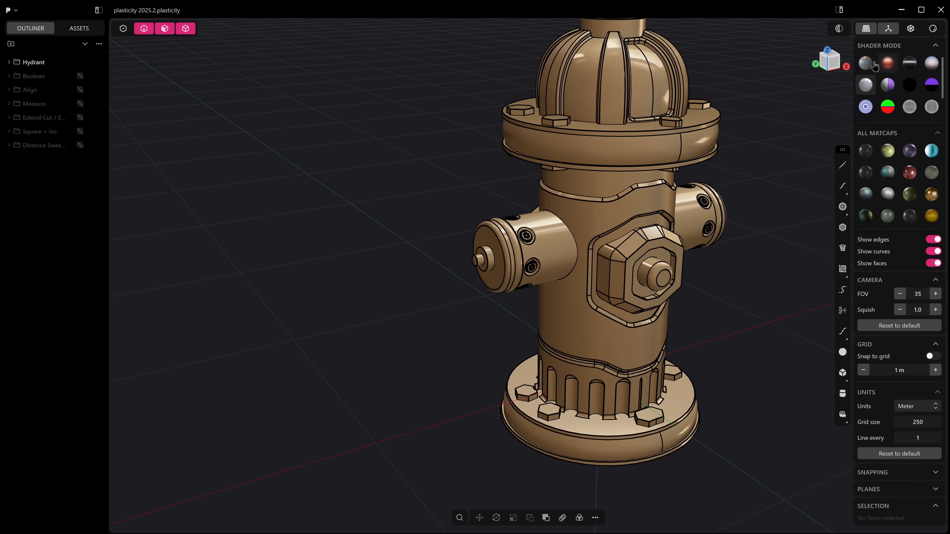
pyautogui.click(872, 63)
pyautogui.keyDown('shift'); pyautogui.moveTo(806, 99); pyautogui.dragTo(769, 112, button='middle'); pyautogui.keyUp('shift')
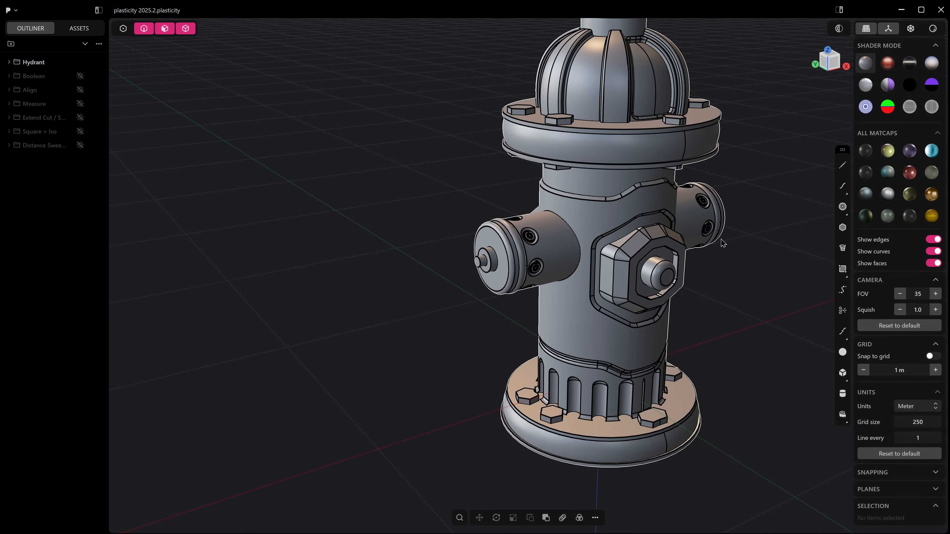
# - Open the Appearance preferences and review the colour, line size, AO radius and falloff settings
pyautogui.hotkey('ctrl', ',')
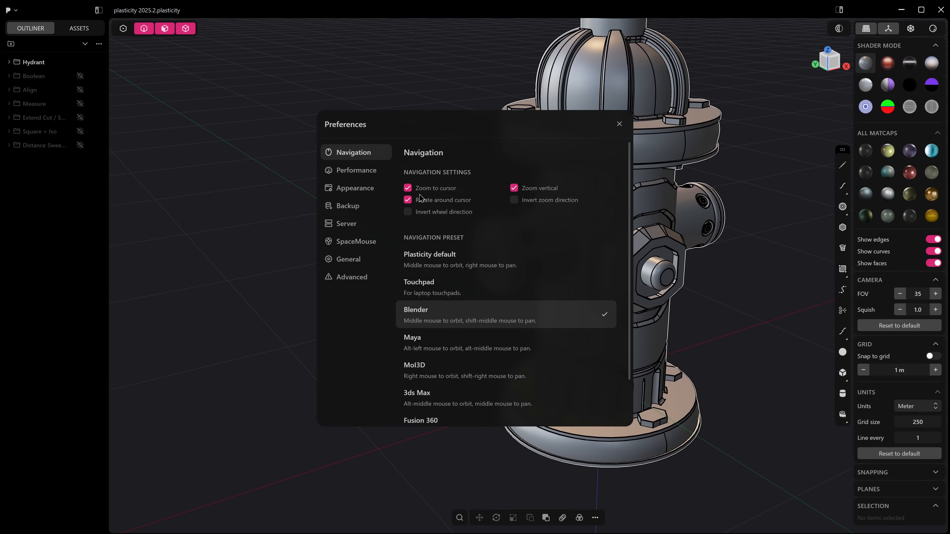
pyautogui.click(354, 189)
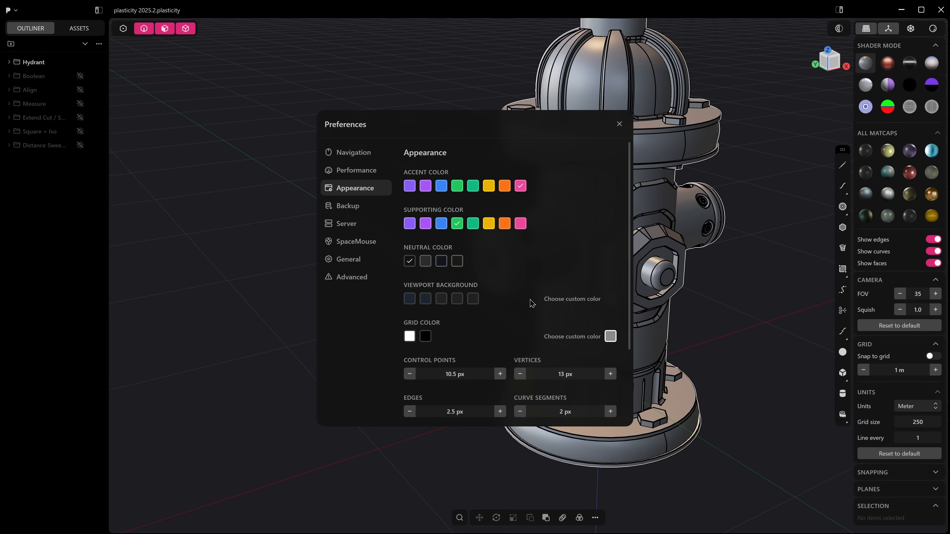
pyautogui.scroll(-3, 531, 303)
pyautogui.scroll(2, 532, 326)
pyautogui.scroll(-2, 527, 328)
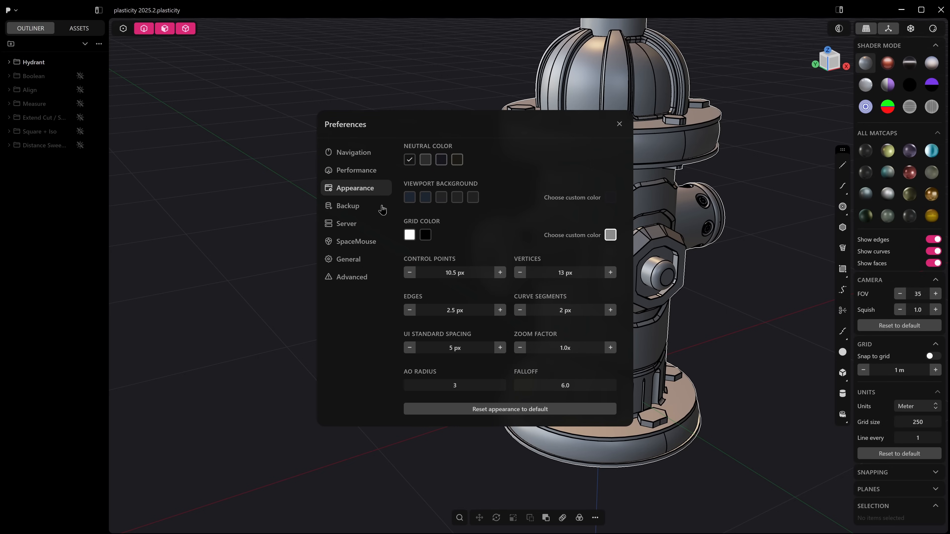
# - Enable ambient occlusion for shader mode in the Performance preferences and examine the shading on the hydrant
pyautogui.click(368, 172)
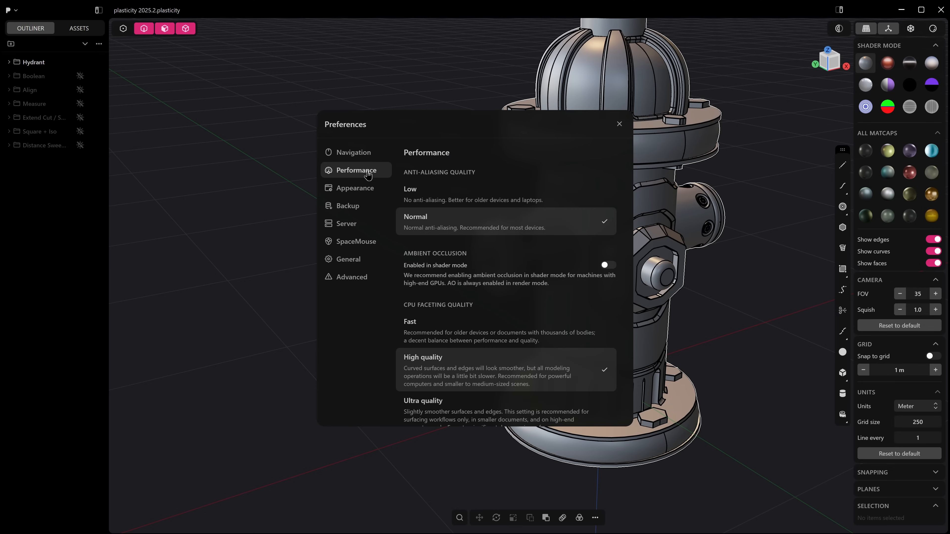
pyautogui.click(608, 265)
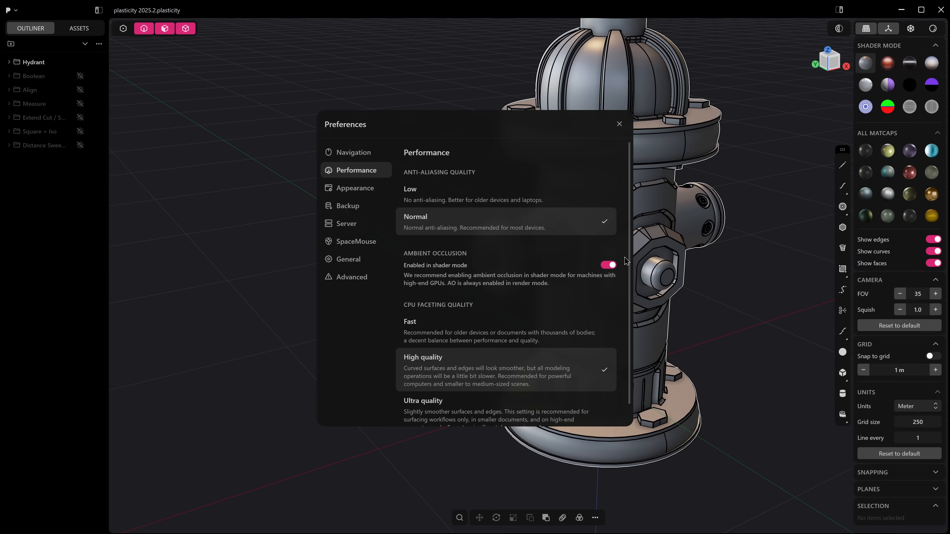
pyautogui.click(609, 265)
pyautogui.click(612, 266)
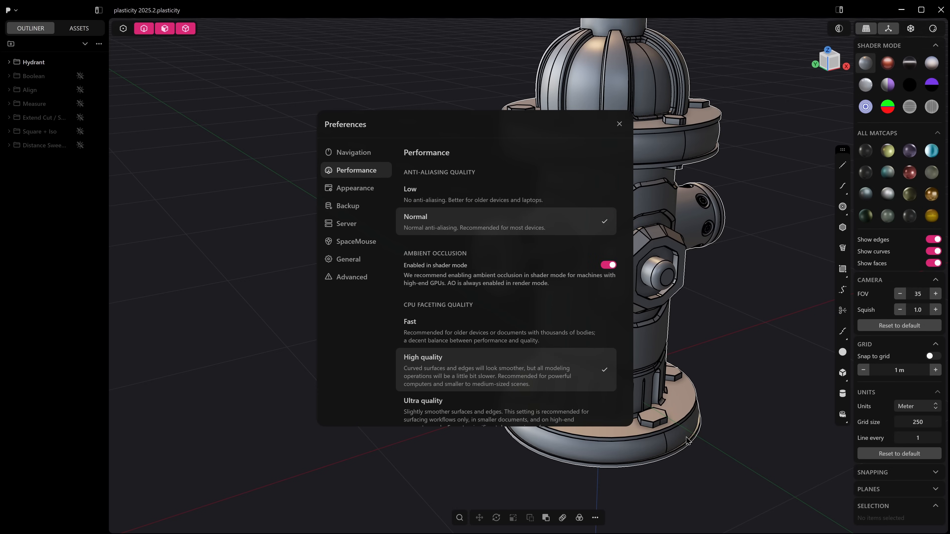
pyautogui.click(610, 268)
pyautogui.click(609, 269)
pyautogui.click(610, 266)
pyautogui.click(610, 266)
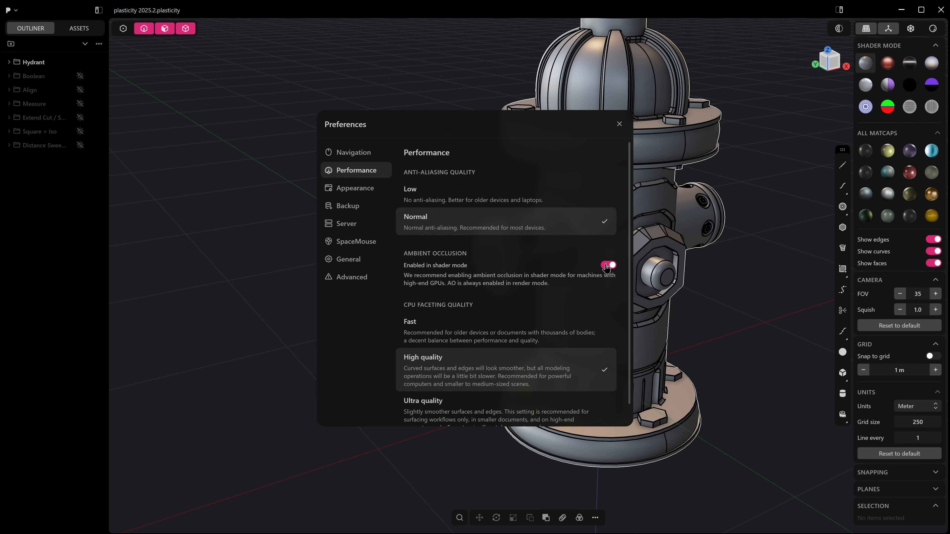
pyautogui.click(619, 124)
pyautogui.moveTo(741, 220)
pyautogui.mouseDown(button='middle')
pyautogui.moveTo(797, 210)
pyautogui.moveTo(743, 212)
pyautogui.mouseUp(button='middle')
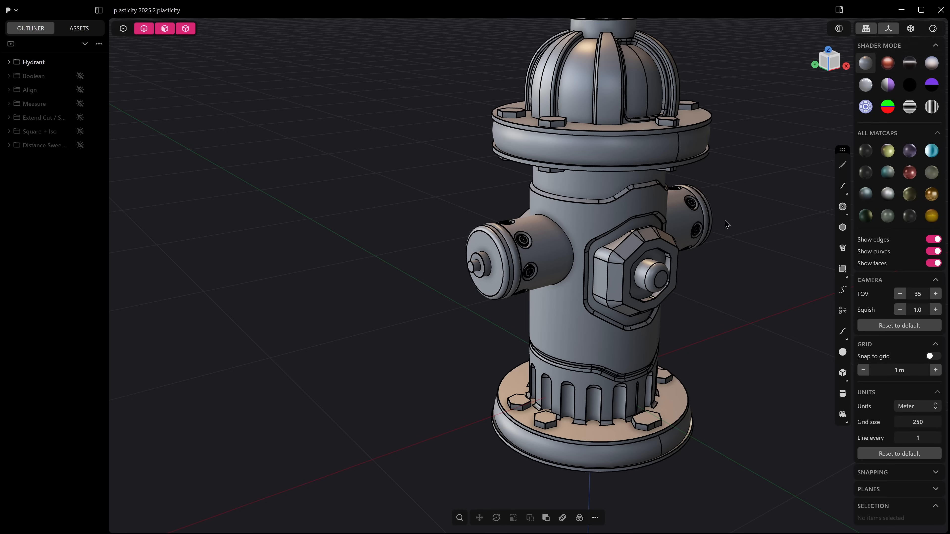
pyautogui.scroll(-5, 744, 213)
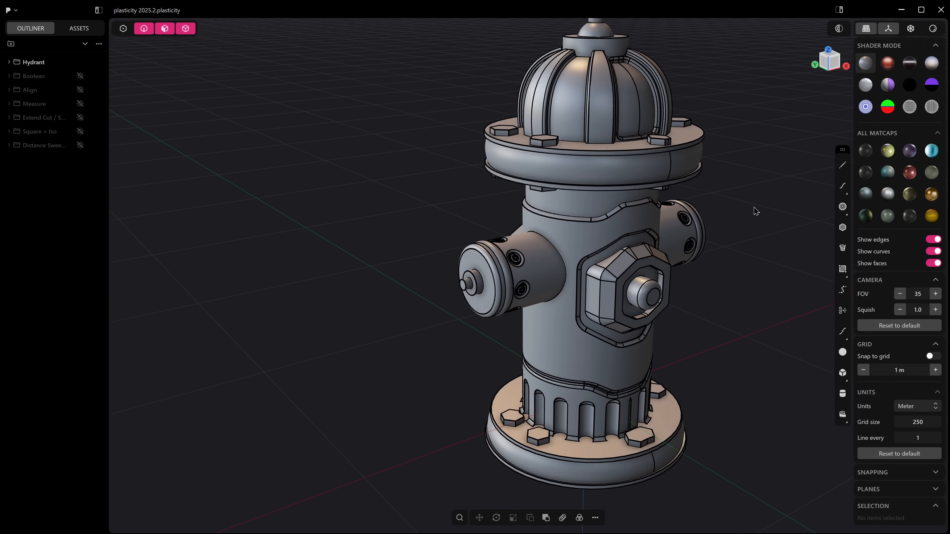
pyautogui.scroll(-2, 706, 206)
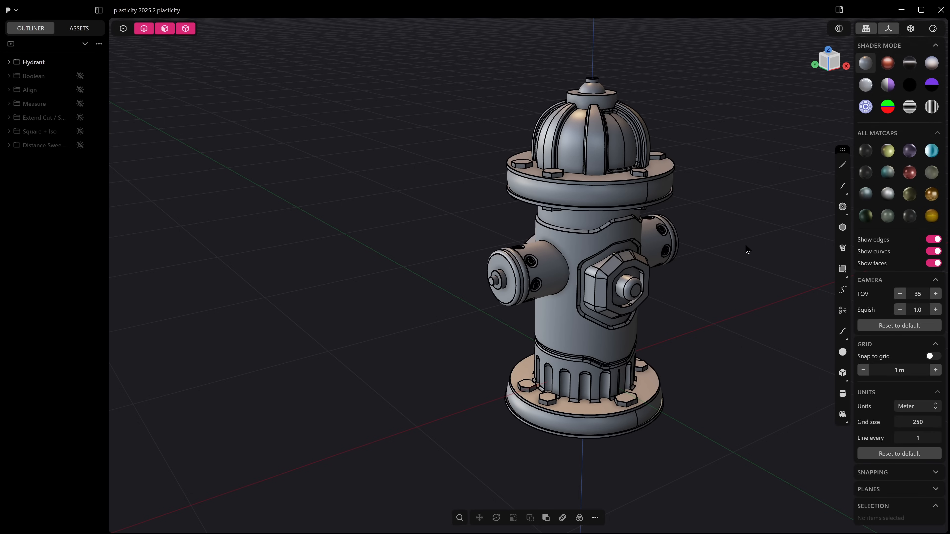
# - Compare the hydrant with shader-mode ambient occlusion on and off, leave it disabled, and close the preferences
pyautogui.hotkey('ctrl', ',')
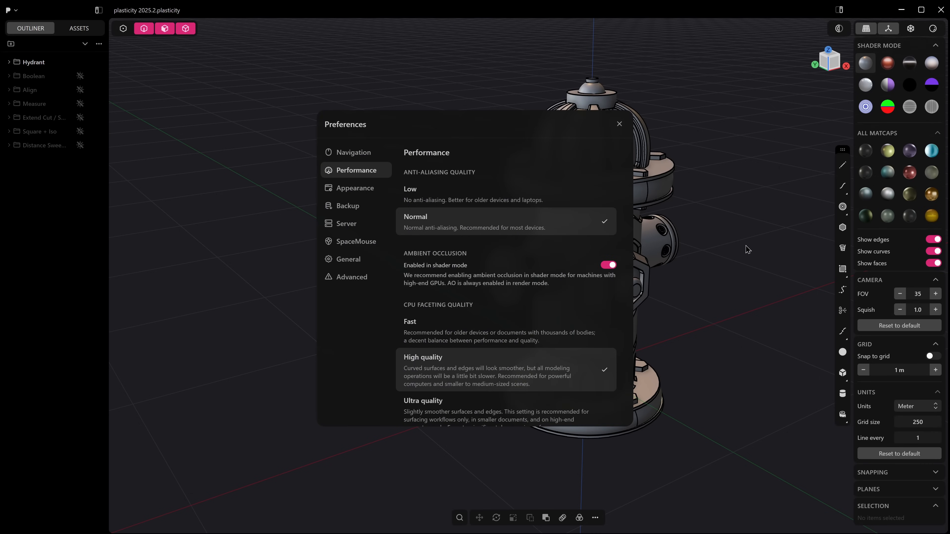
pyautogui.click(610, 265)
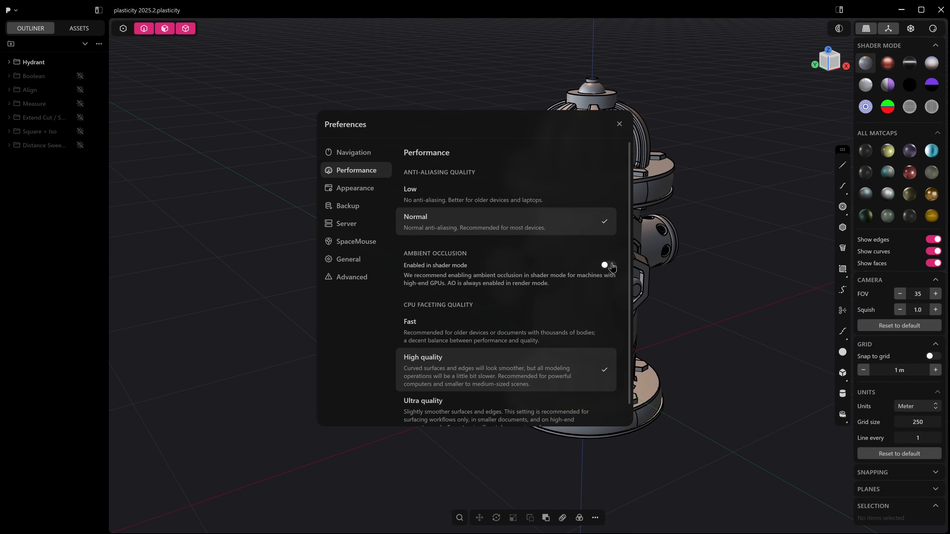
pyautogui.click(610, 266)
pyautogui.click(611, 265)
pyautogui.click(610, 266)
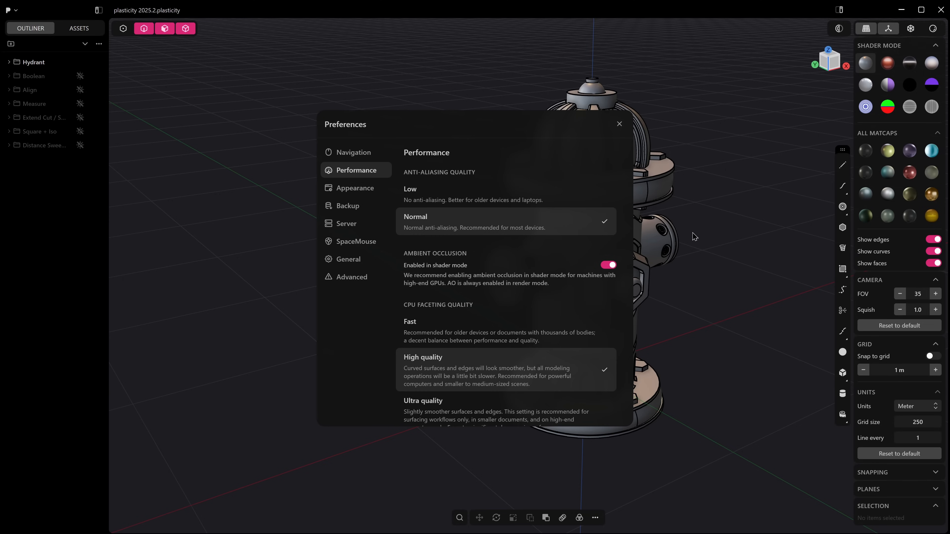
pyautogui.click(608, 265)
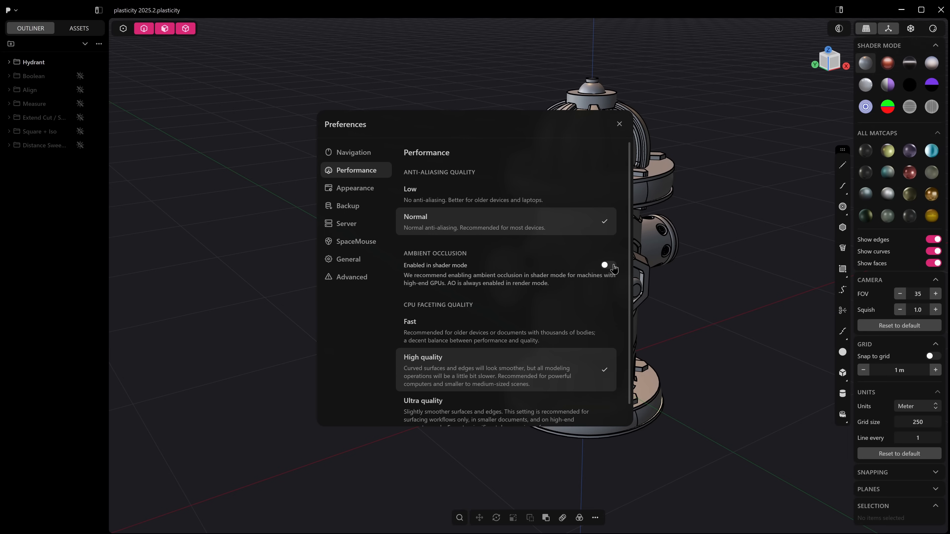
pyautogui.click(786, 237)
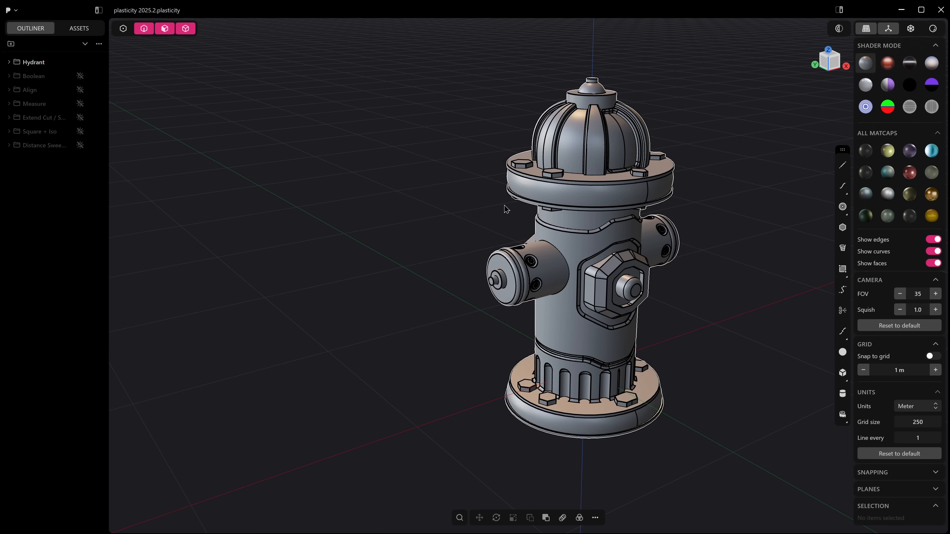
# - Return the viewport to render mode and light the hydrant with the second custom environment
pyautogui.click(926, 30)
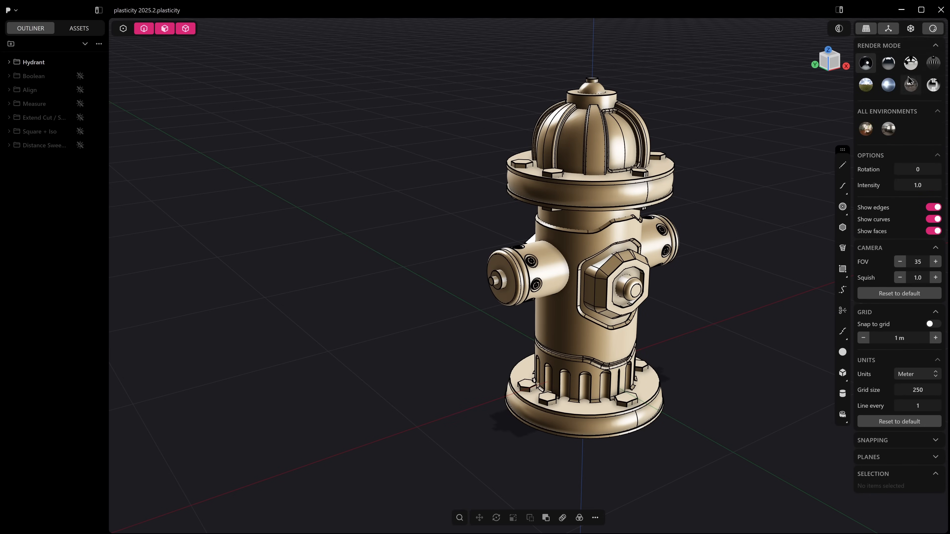
pyautogui.click(889, 129)
pyautogui.keyDown('shift'); pyautogui.moveTo(730, 186); pyautogui.dragTo(706, 194, button='middle'); pyautogui.keyUp('shift')
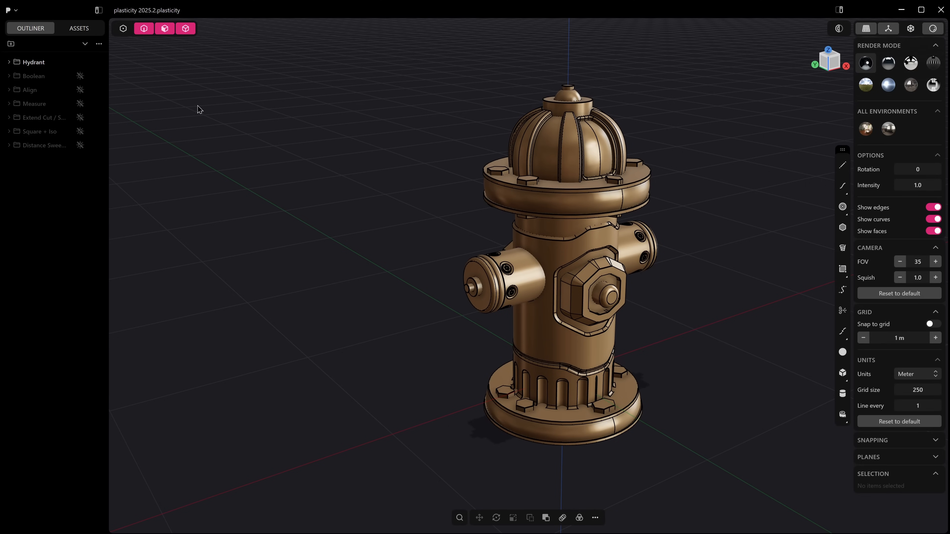
# - Apply the Aluminum material from the asset library to the whole hydrant and set the environment intensity to 0.9
pyautogui.click(79, 28)
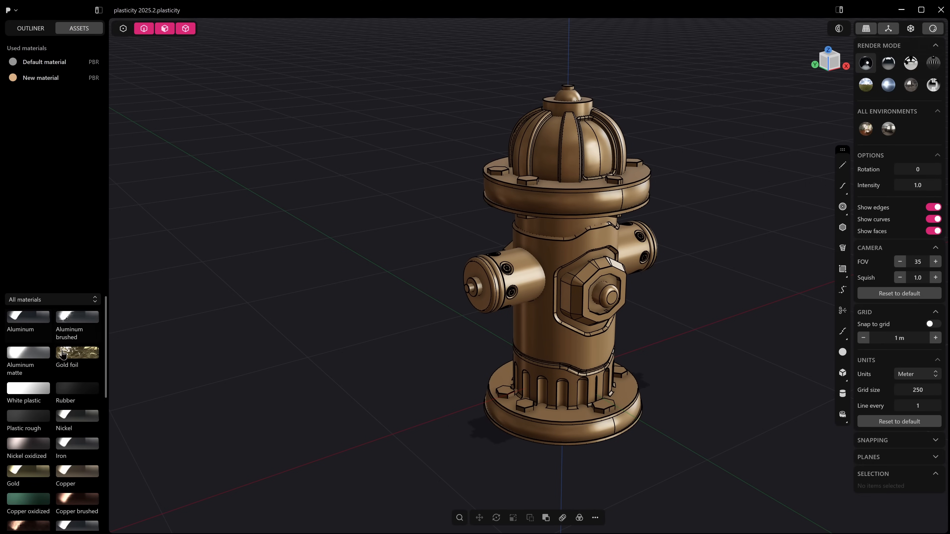
pyautogui.scroll(-10, 62, 354)
pyautogui.scroll(10, 62, 354)
pyautogui.hotkey('ctrl', 'a')
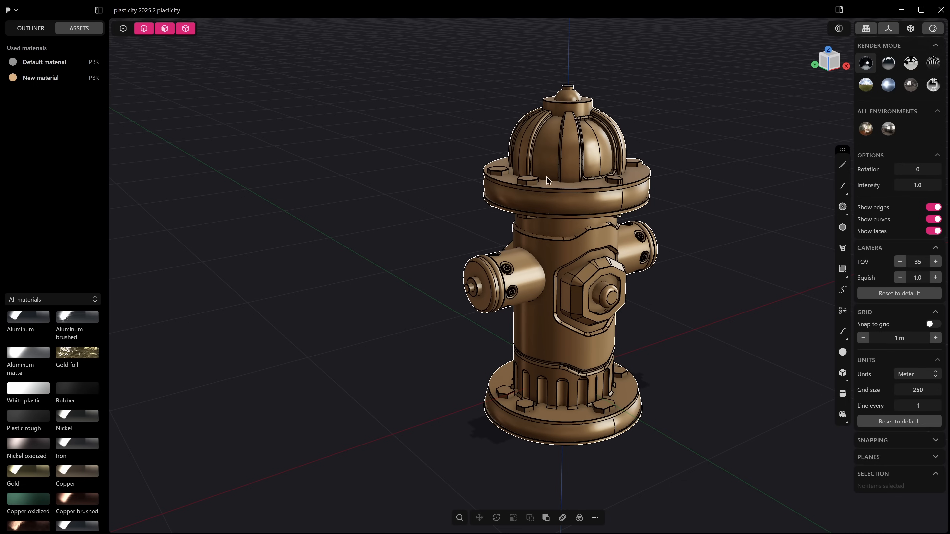
pyautogui.click(28, 317)
pyautogui.keyDown('shift'); pyautogui.moveTo(452, 283); pyautogui.dragTo(502, 237, button='middle'); pyautogui.keyUp('shift')
pyautogui.scroll(5, 502, 236)
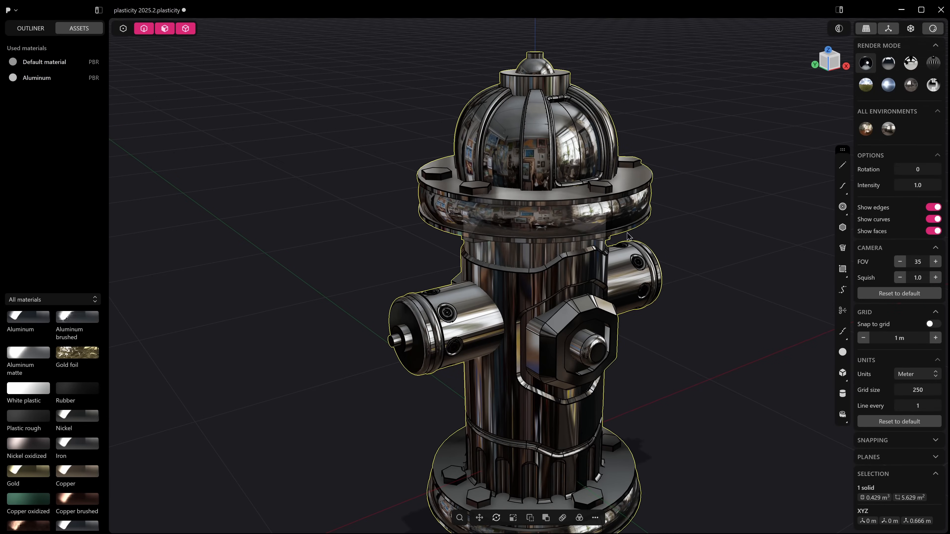
pyautogui.moveTo(919, 187)
pyautogui.mouseDown()
pyautogui.moveTo(905, 188)
pyautogui.moveTo(920, 189)
pyautogui.mouseUp()
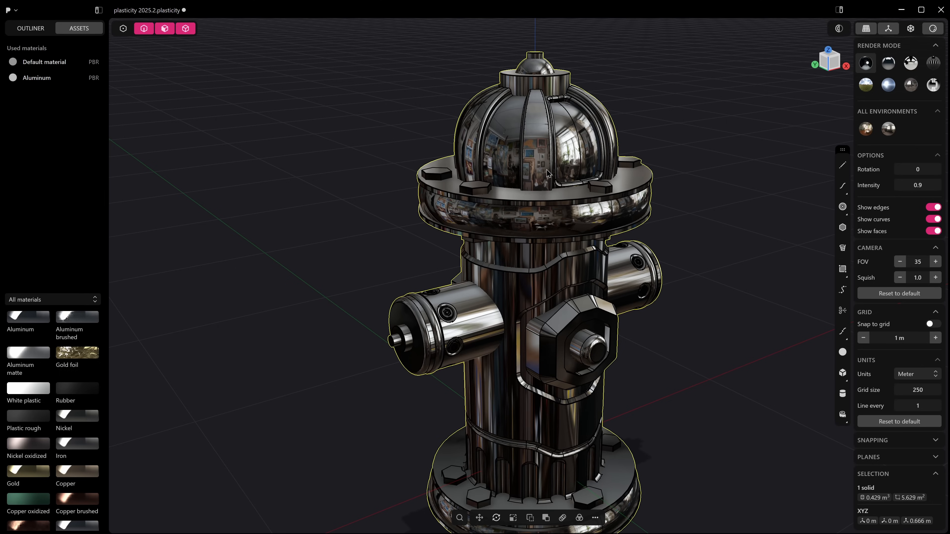
# - Replace the hydrant's material with Aluminum matte and set its roughness to 0.55 and metalness to 0.95
pyautogui.press('m')
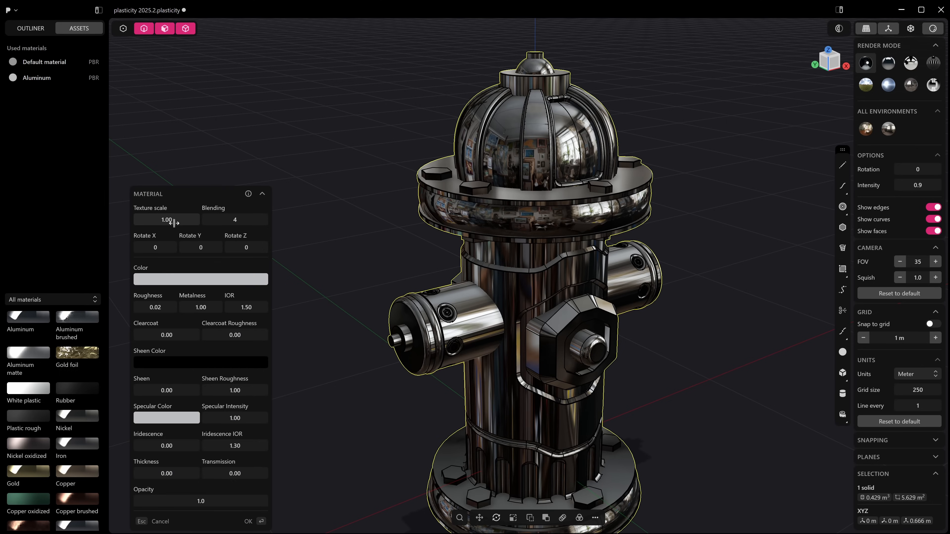
pyautogui.click(45, 357)
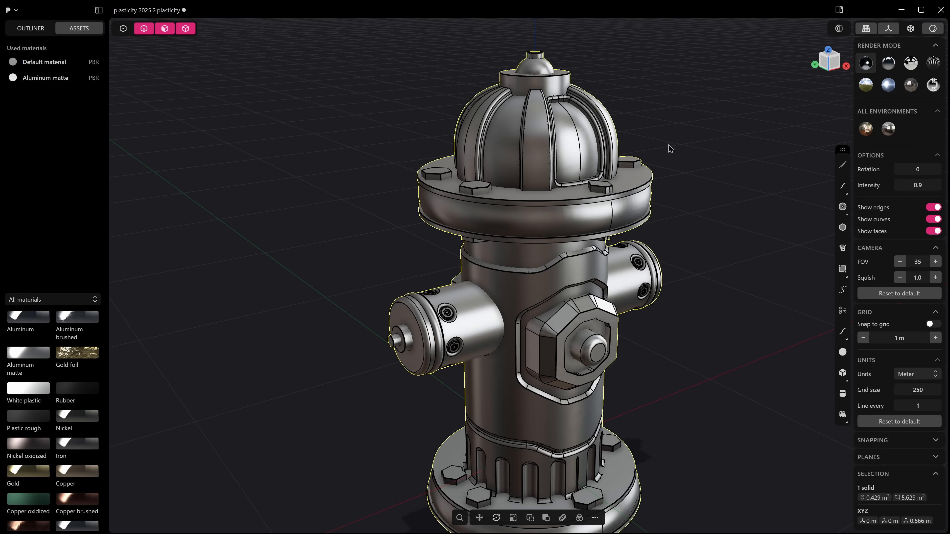
pyautogui.press('m')
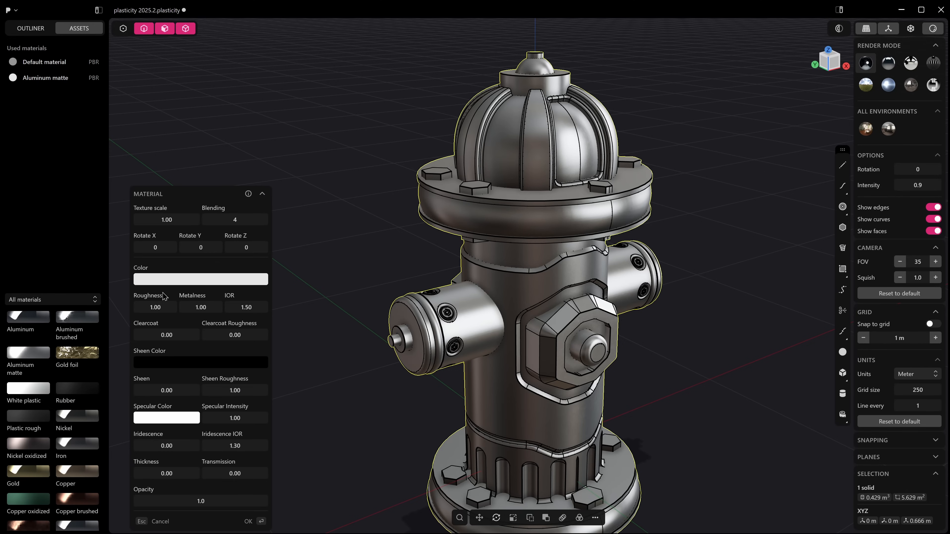
pyautogui.moveTo(155, 307); pyautogui.dragTo(142, 307)
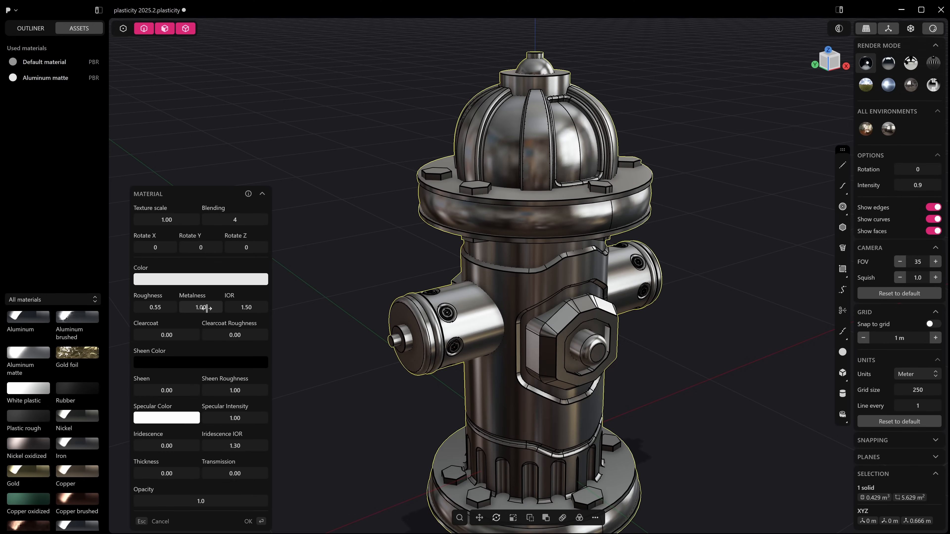
pyautogui.moveTo(201, 307); pyautogui.dragTo(196, 308)
pyautogui.moveTo(200, 307); pyautogui.dragTo(201, 307)
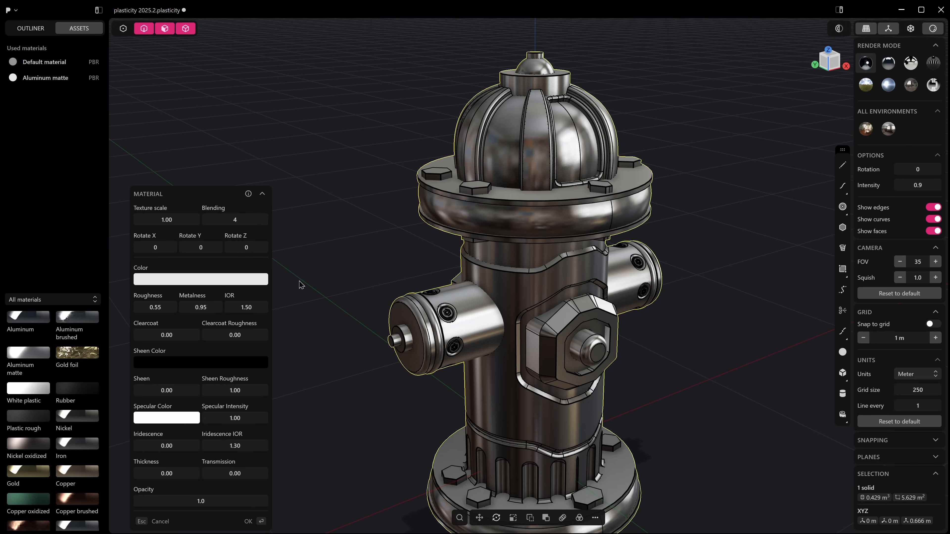
# - Under the third built-in environment, apply Copper old to the hydrant with a texture rotation of X 25, Y 16 and Z 25
pyautogui.moveTo(727, 211); pyautogui.dragTo(601, 201, button='middle')
pyautogui.scroll(1, 545, 205)
pyautogui.scroll(2, 299, 290)
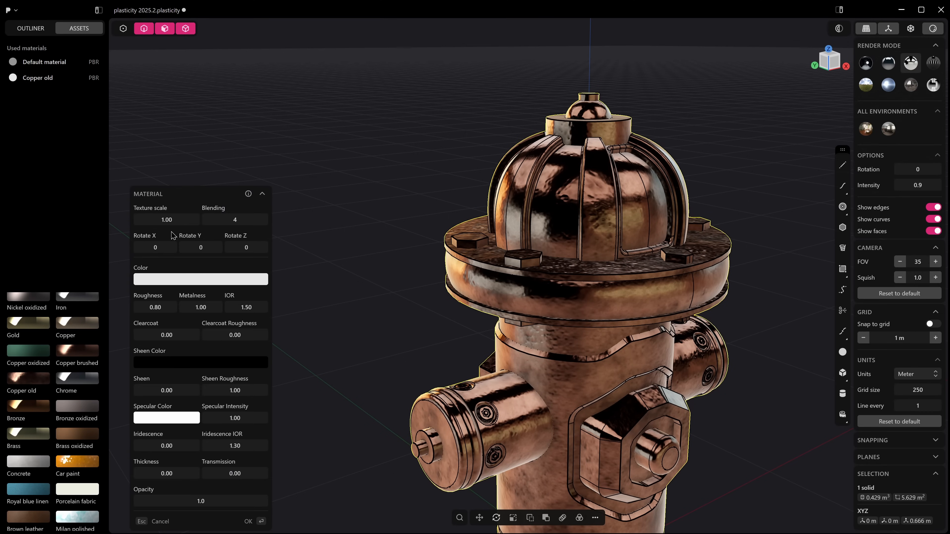
pyautogui.moveTo(155, 248); pyautogui.dragTo(256, 246)
pyautogui.click(146, 249)
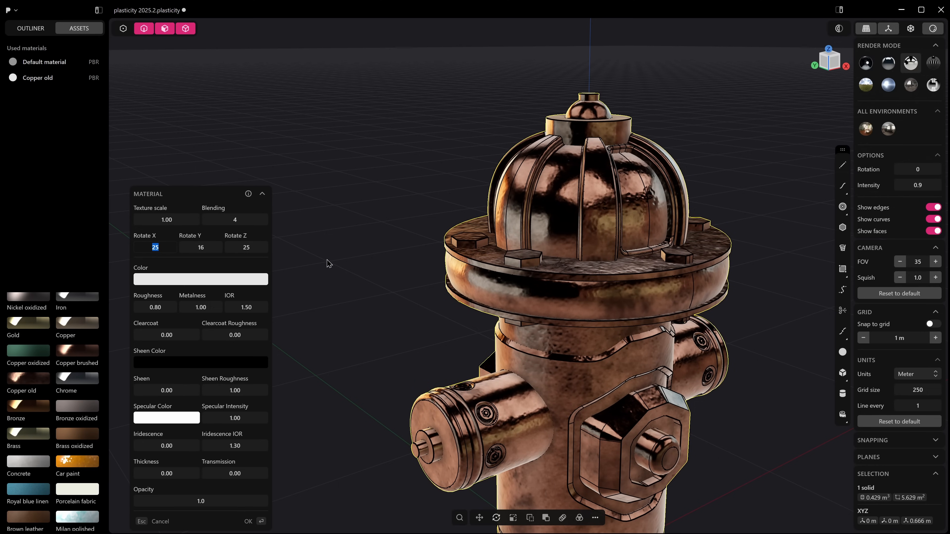
# - Replace the hydrant's material with Perforated metal from the asset library
pyautogui.scroll(-4, 75, 412)
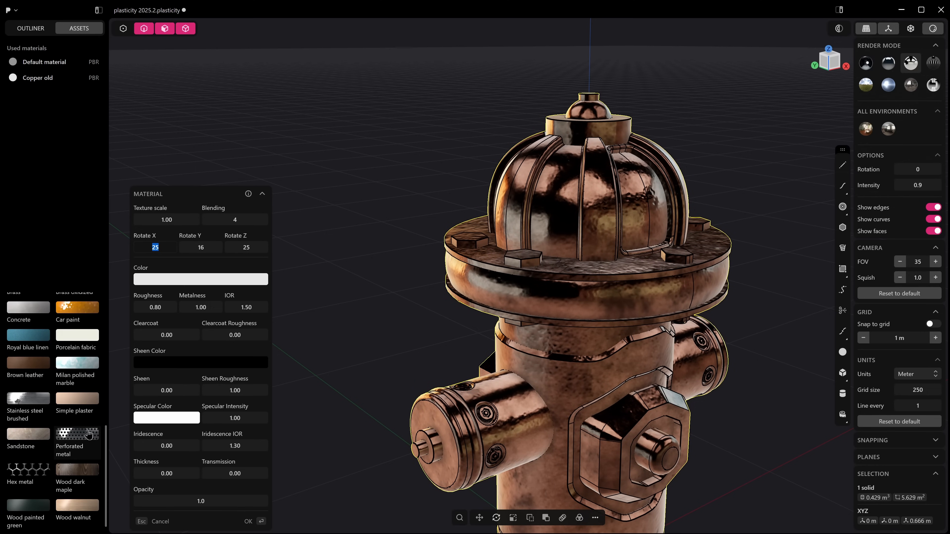
pyautogui.click(76, 435)
pyautogui.keyDown('shift'); pyautogui.moveTo(620, 378); pyautogui.dragTo(534, 283, button='middle'); pyautogui.keyUp('shift')
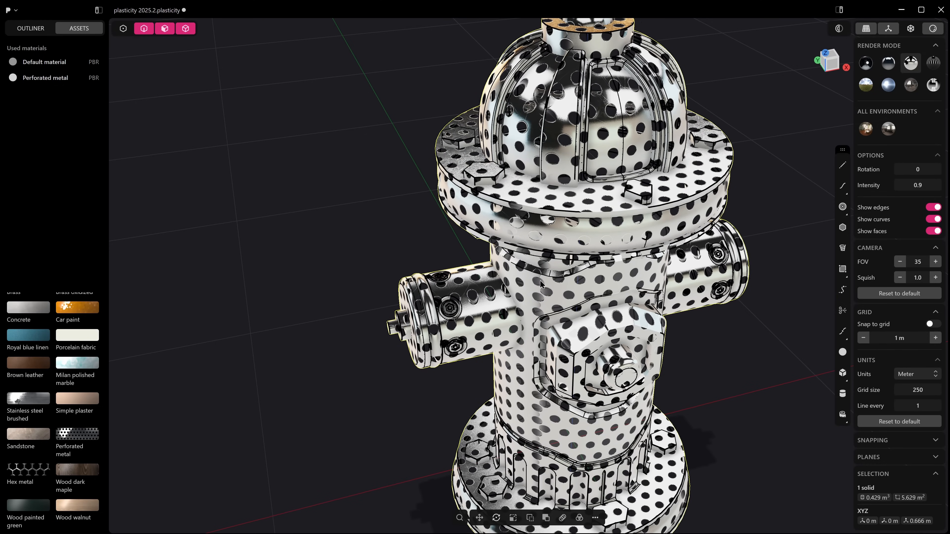
# - Set the perforated texture's rotation to 45 on the X and Y axes and rotate it on Z as well
pyautogui.press('m')
pyautogui.click(159, 249)
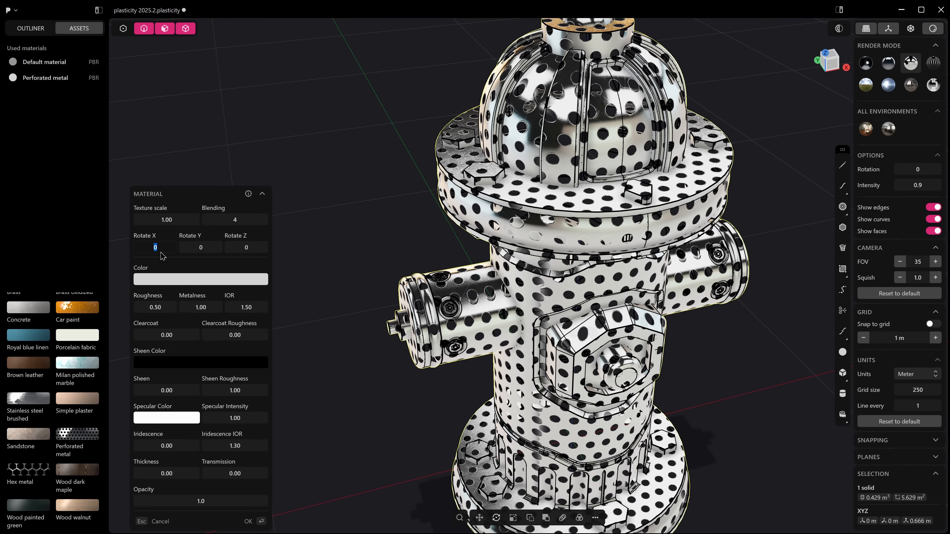
pyautogui.press('Tab')
pyautogui.press('Tab')
pyautogui.write('4')
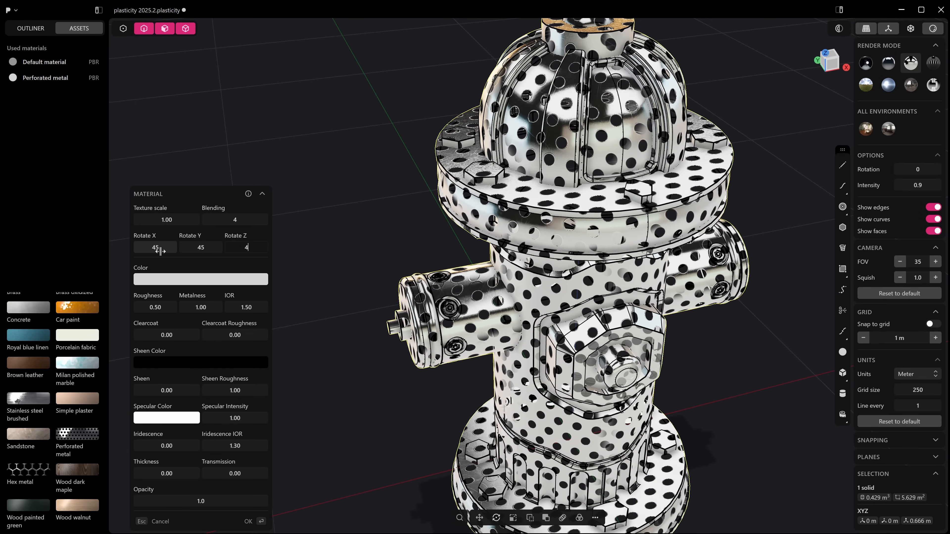
pyautogui.press('Return')
pyautogui.moveTo(393, 144); pyautogui.dragTo(467, 176, button='middle')
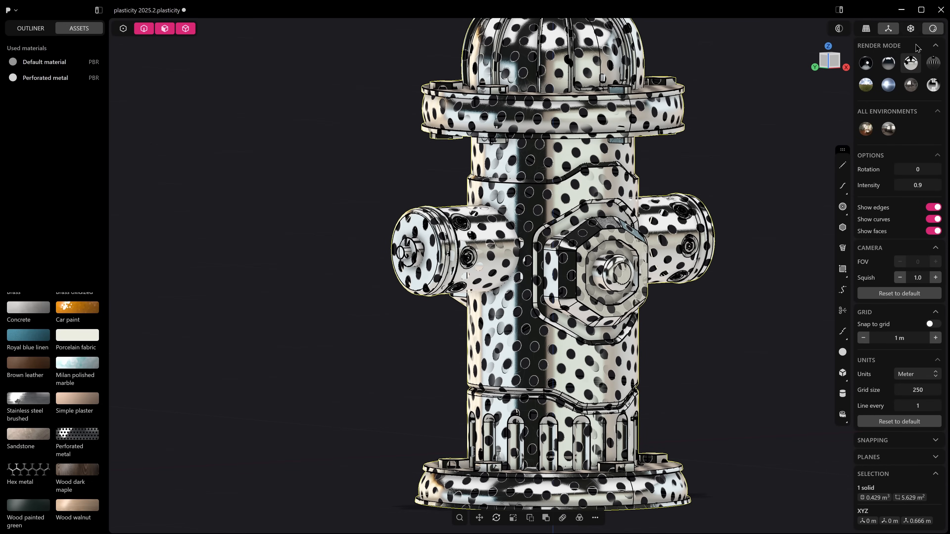
pyautogui.moveTo(360, 163); pyautogui.dragTo(336, 180, button='middle')
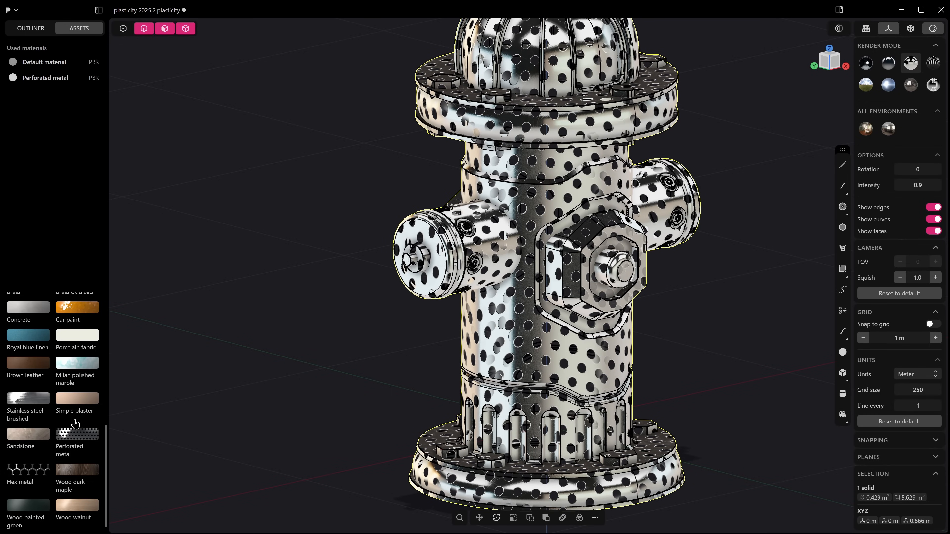
# - Apply Hex metal to the hydrant and set its texture scale to 0.32
pyautogui.scroll(4, 41, 393)
pyautogui.scroll(-4, 37, 370)
pyautogui.click(40, 476)
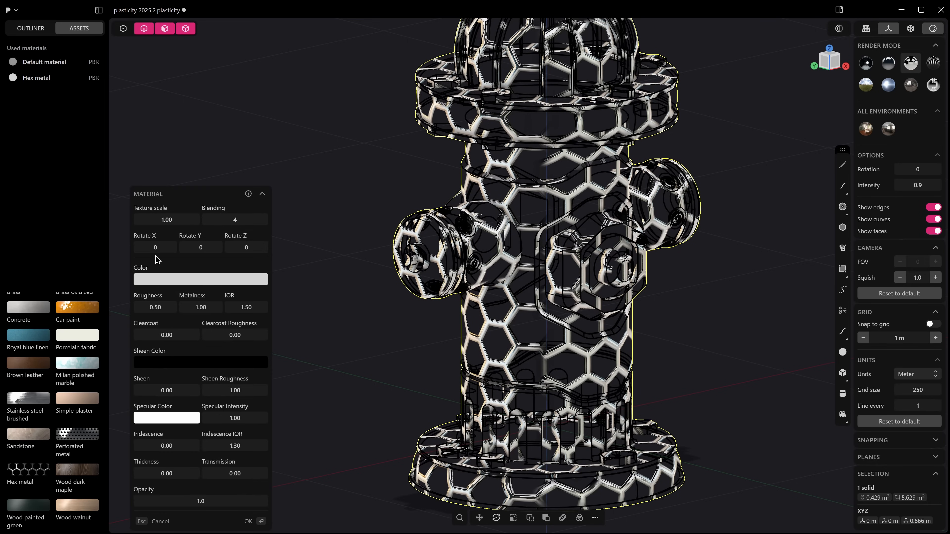
pyautogui.moveTo(173, 217); pyautogui.dragTo(149, 217)
pyautogui.scroll(2, 700, 159)
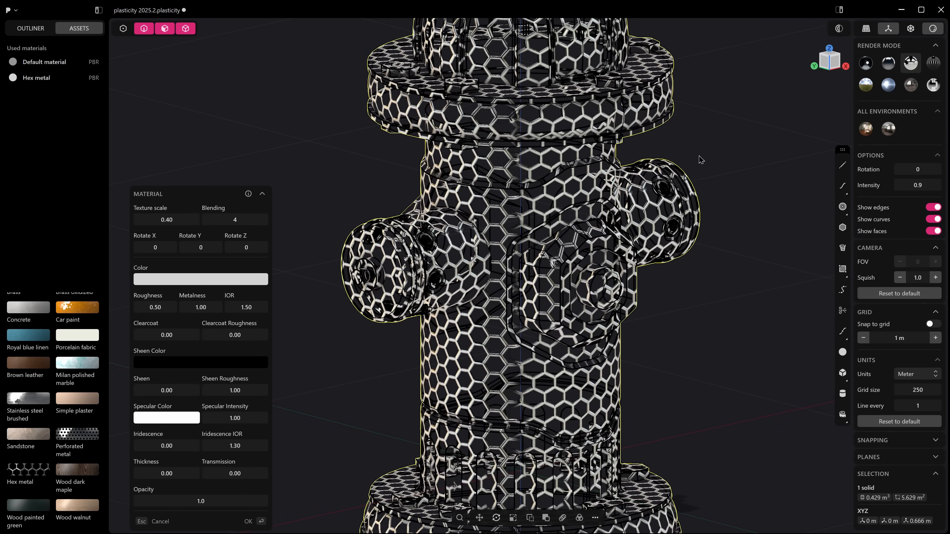
pyautogui.moveTo(700, 160); pyautogui.dragTo(673, 172, button='middle')
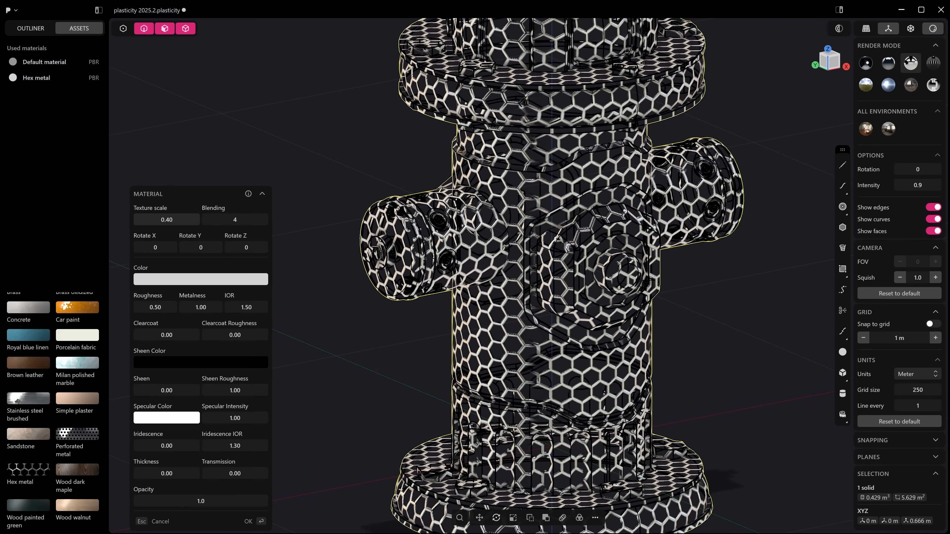
pyautogui.moveTo(166, 220); pyautogui.dragTo(155, 220)
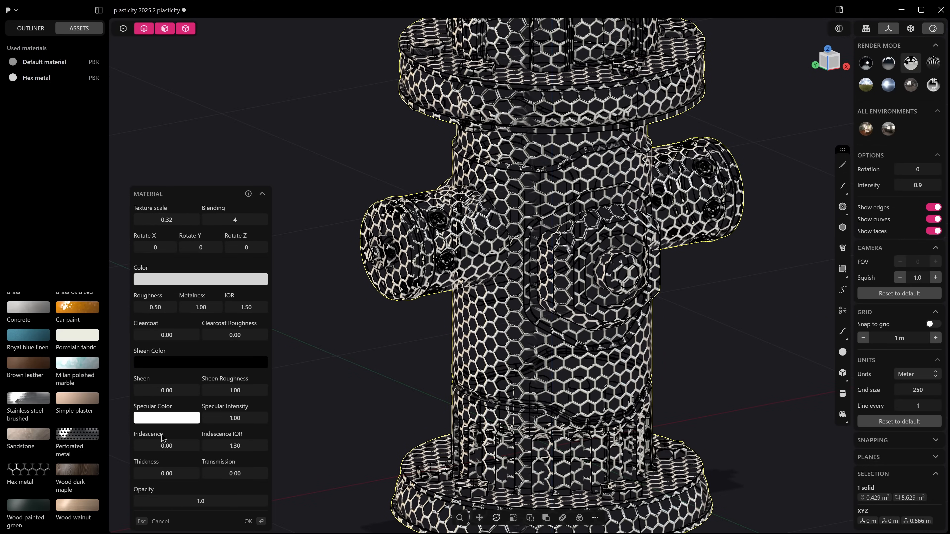
# - Examine the hexagonal texture on the hydrant from several angles, both close up and as a whole
pyautogui.moveTo(664, 205); pyautogui.dragTo(557, 221, button='middle')
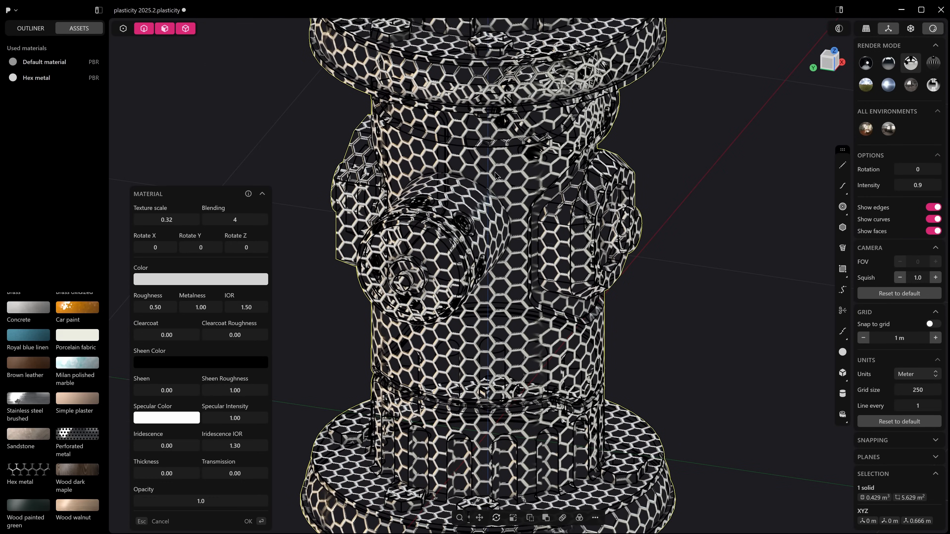
pyautogui.moveTo(515, 169); pyautogui.dragTo(509, 202, button='middle')
pyautogui.scroll(2, 527, 154)
pyautogui.scroll(-3, 522, 120)
pyautogui.scroll(-5, 511, 182)
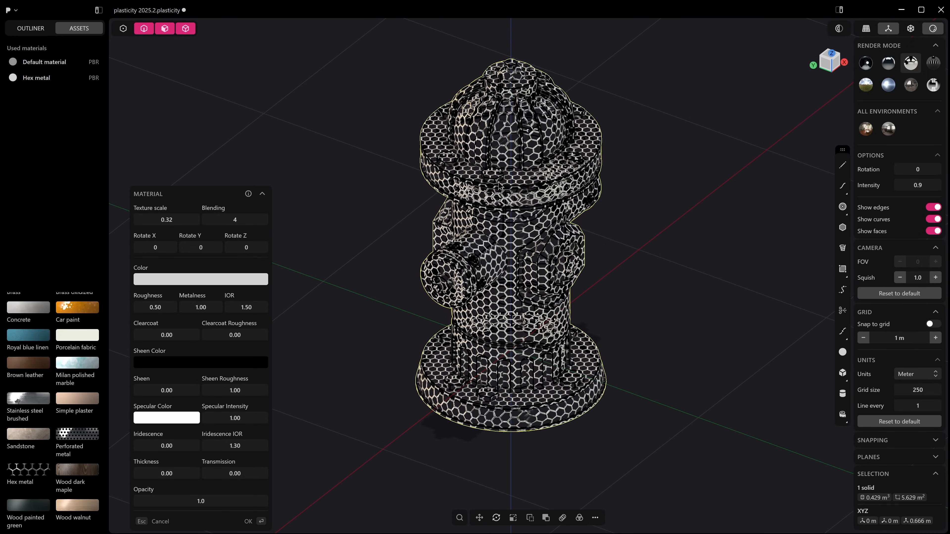
pyautogui.scroll(2, 482, 171)
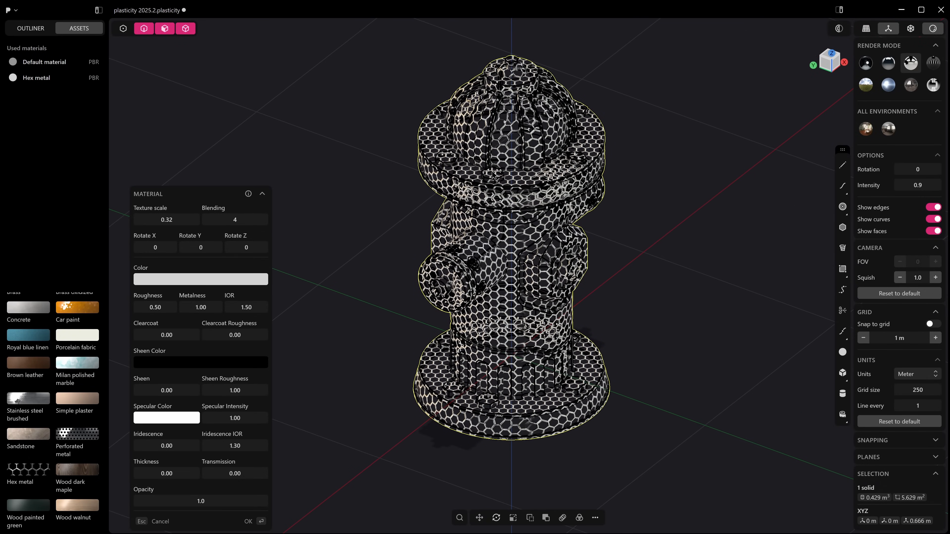
pyautogui.moveTo(491, 170); pyautogui.dragTo(451, 137, button='middle')
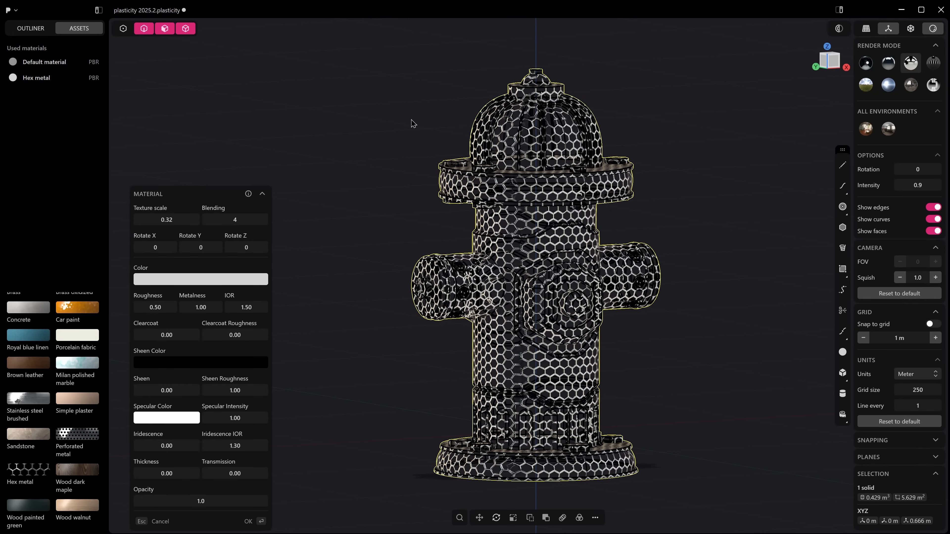
pyautogui.moveTo(413, 123); pyautogui.dragTo(406, 127, button='middle')
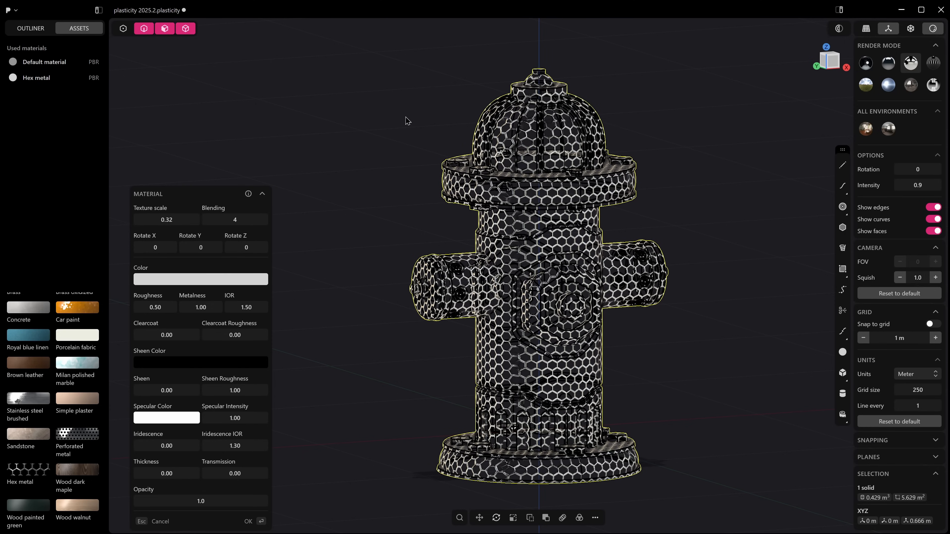
# - Replace the hydrant's material with Car paint from the asset library and turn off render mode
pyautogui.click(76, 310)
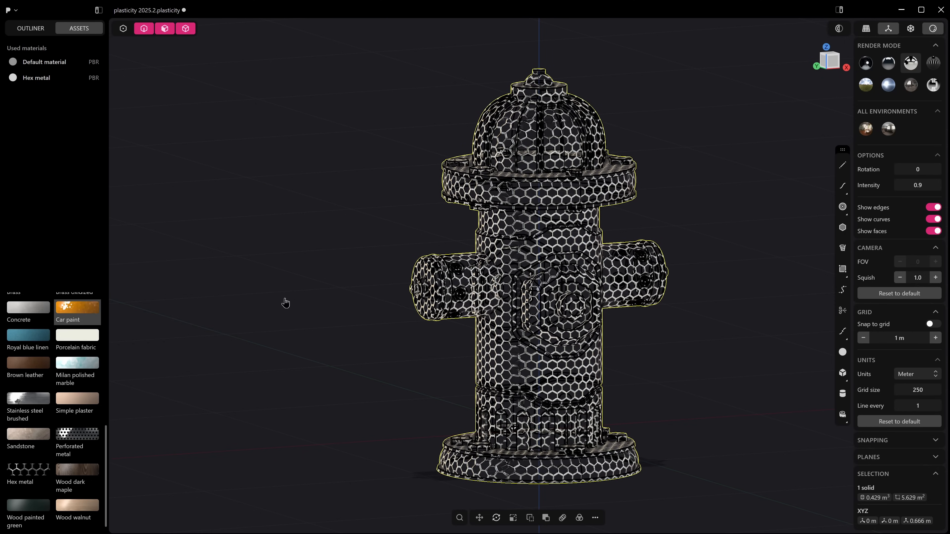
pyautogui.moveTo(285, 301); pyautogui.dragTo(228, 342, button='middle')
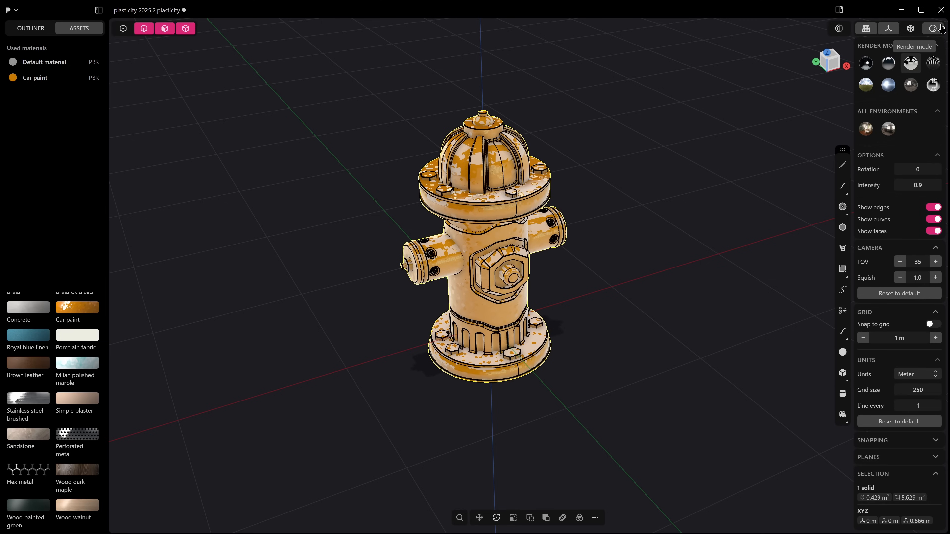
pyautogui.click(934, 29)
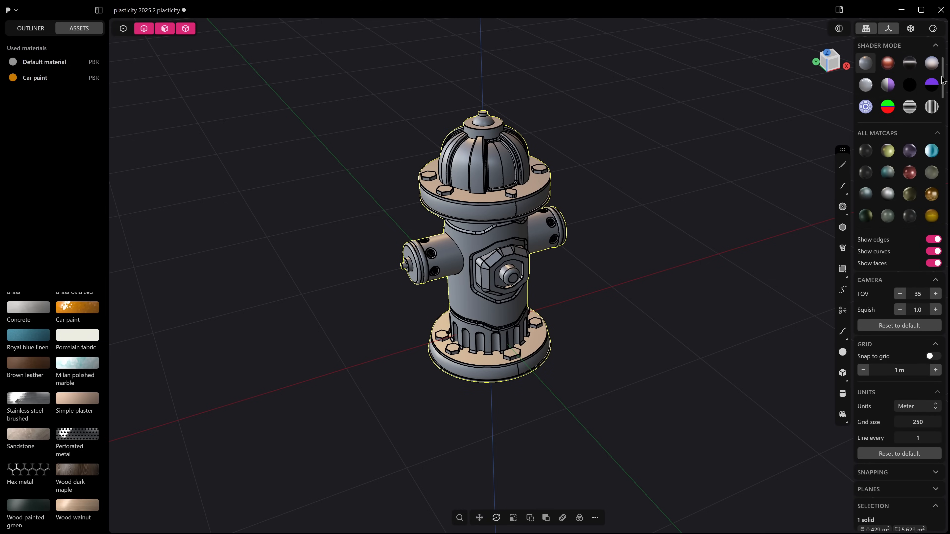
# - Collapse the matcap list, switch to the see-through contour-line shader, and deselect the hydrant
pyautogui.click(937, 133)
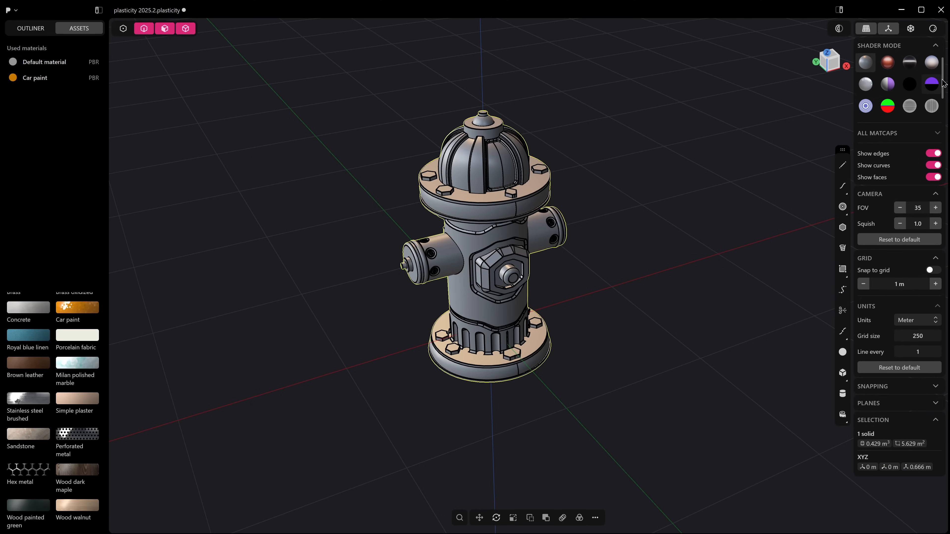
pyautogui.moveTo(943, 82); pyautogui.dragTo(945, 103)
pyautogui.scroll(3, 657, 144)
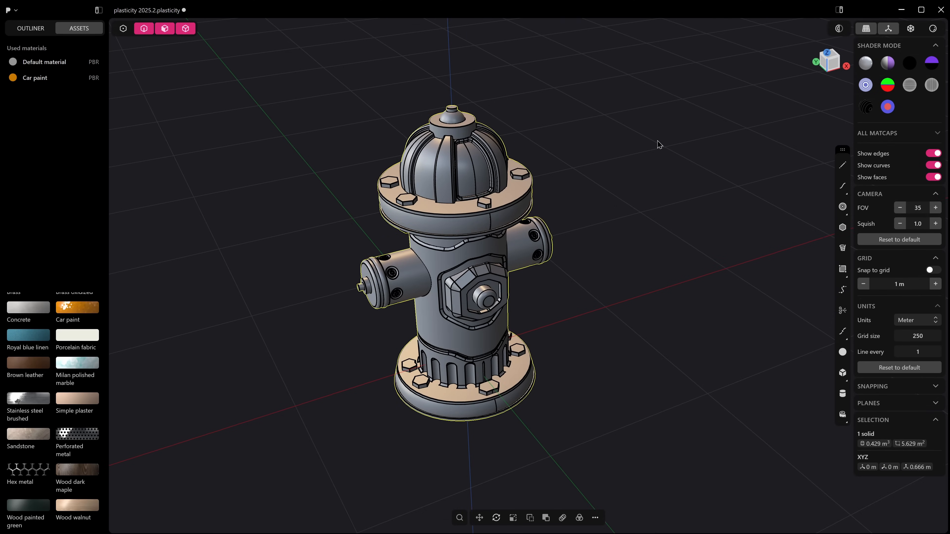
pyautogui.click(866, 108)
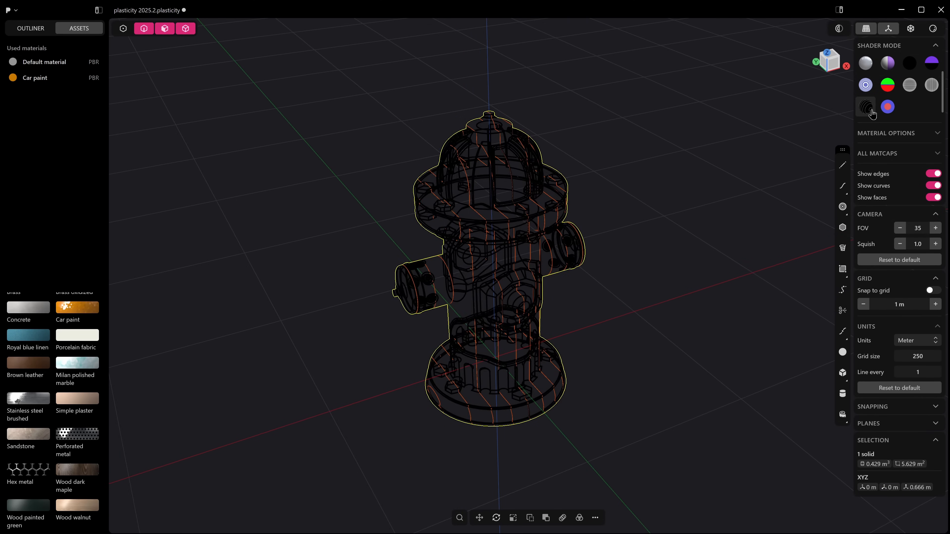
pyautogui.scroll(5, 655, 144)
pyautogui.click(661, 136)
pyautogui.moveTo(661, 136); pyautogui.dragTo(783, 142, button='middle')
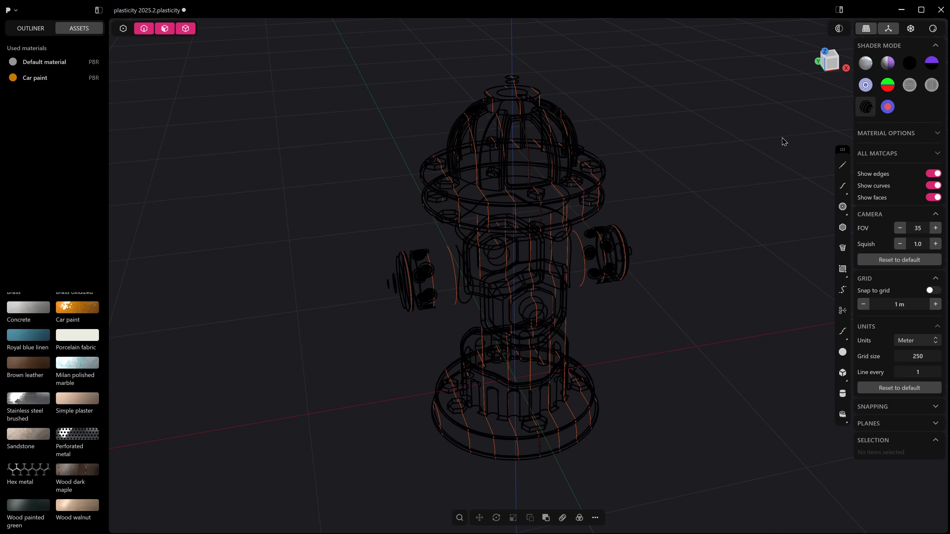
# - In the contour shader's material options, enable lines on the Y and Z axes alongside X, and inspect the selected hydrant
pyautogui.click(936, 134)
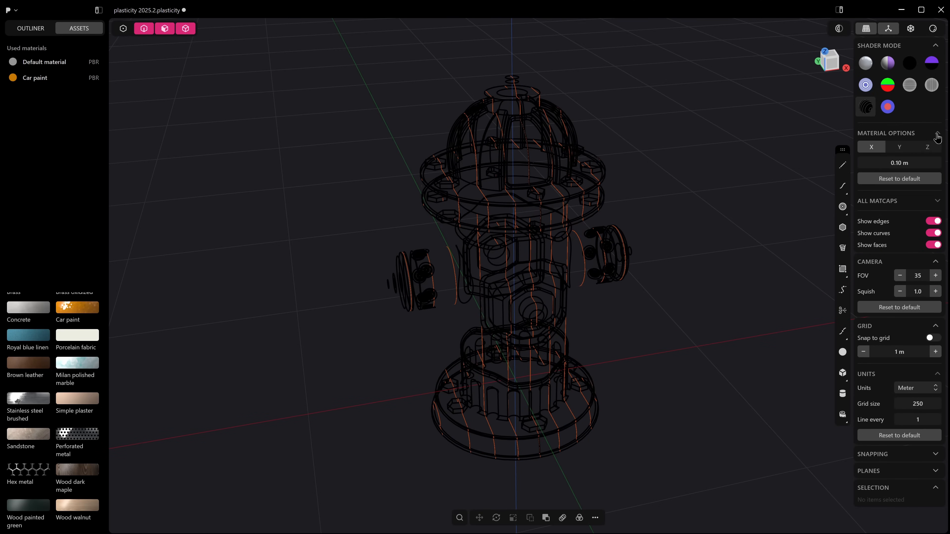
pyautogui.click(904, 150)
pyautogui.click(927, 149)
pyautogui.moveTo(337, 149); pyautogui.dragTo(447, 187, button='middle')
pyautogui.scroll(3, 447, 186)
pyautogui.click(533, 160)
pyautogui.moveTo(534, 160); pyautogui.dragTo(515, 146, button='middle')
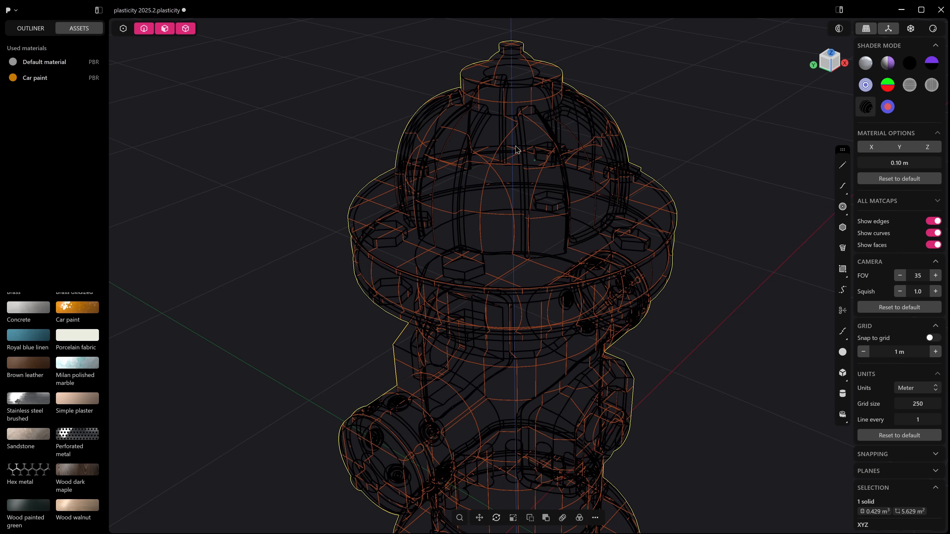
pyautogui.moveTo(830, 95); pyautogui.dragTo(819, 98, button='middle')
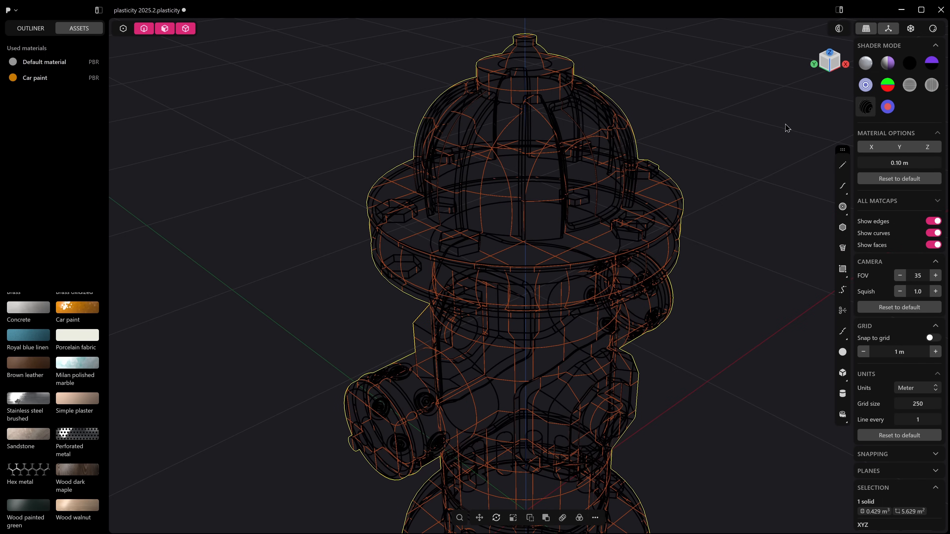
pyautogui.moveTo(672, 139)
pyautogui.mouseDown(button='middle')
pyautogui.moveTo(648, 134)
pyautogui.moveTo(678, 96)
pyautogui.moveTo(640, 48)
pyautogui.moveTo(644, 145)
pyautogui.moveTo(658, 150)
pyautogui.mouseUp(button='middle')
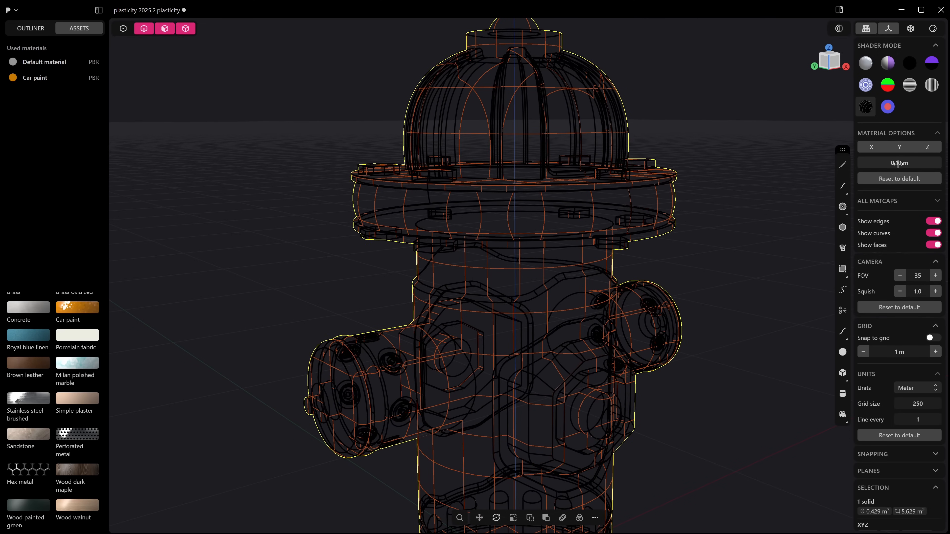
# - Set the contour line spacing to 0.01 m and limit the lines to the X axis
pyautogui.moveTo(896, 163); pyautogui.dragTo(858, 163)
pyautogui.moveTo(659, 157); pyautogui.dragTo(653, 229, button='middle')
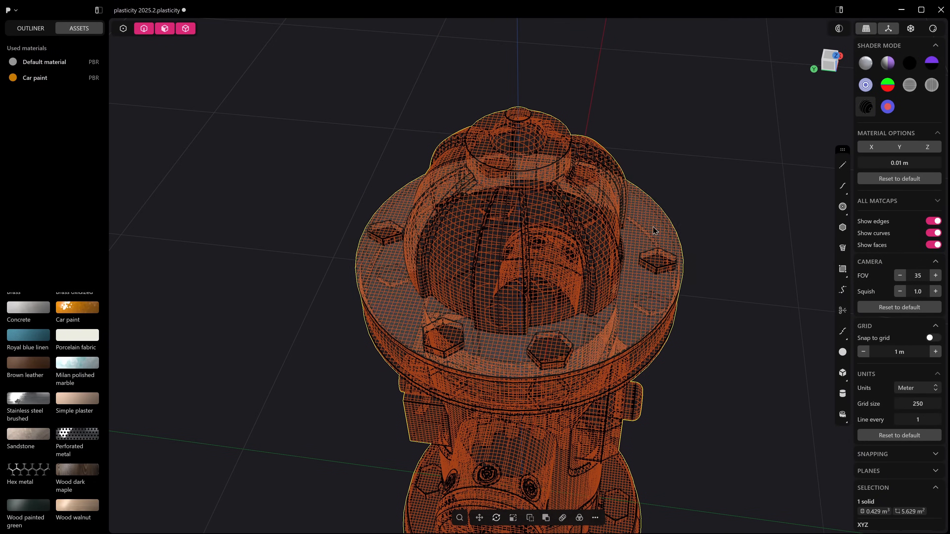
pyautogui.click(900, 148)
pyautogui.click(928, 149)
pyautogui.moveTo(671, 185); pyautogui.dragTo(565, 95, button='middle')
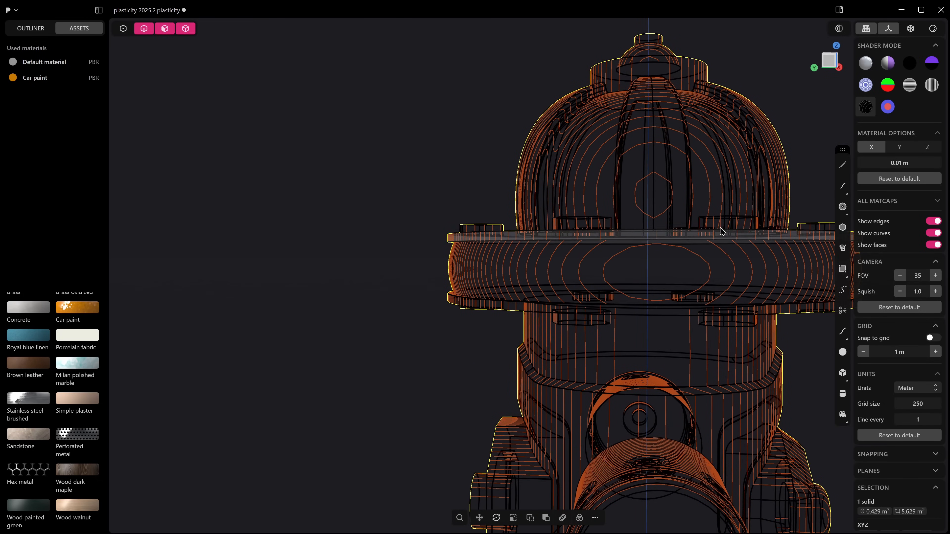
pyautogui.scroll(-2, 681, 257)
pyautogui.moveTo(682, 257); pyautogui.dragTo(590, 210, button='middle')
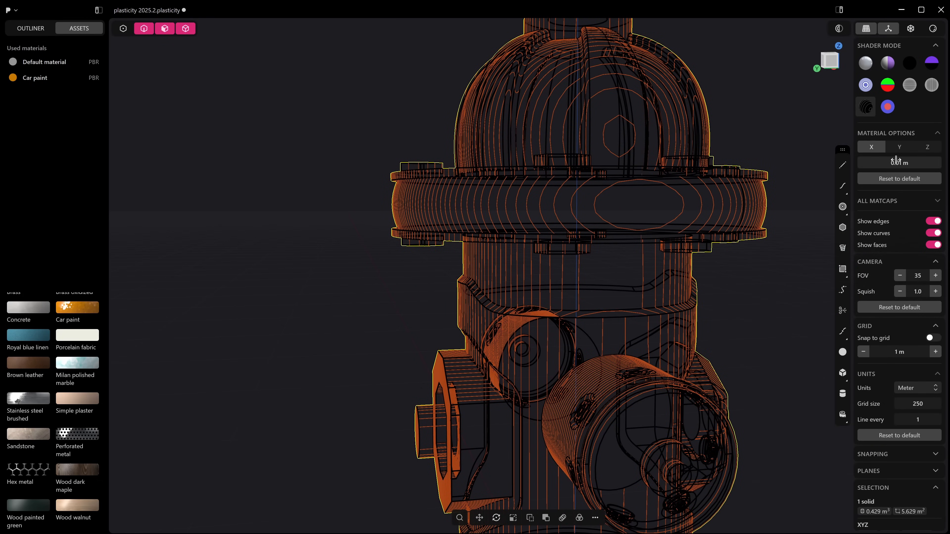
# - Change the contour lines to the Y axis only and view them around the hydrant
pyautogui.click(899, 147)
pyautogui.moveTo(803, 209); pyautogui.dragTo(699, 232, button='middle')
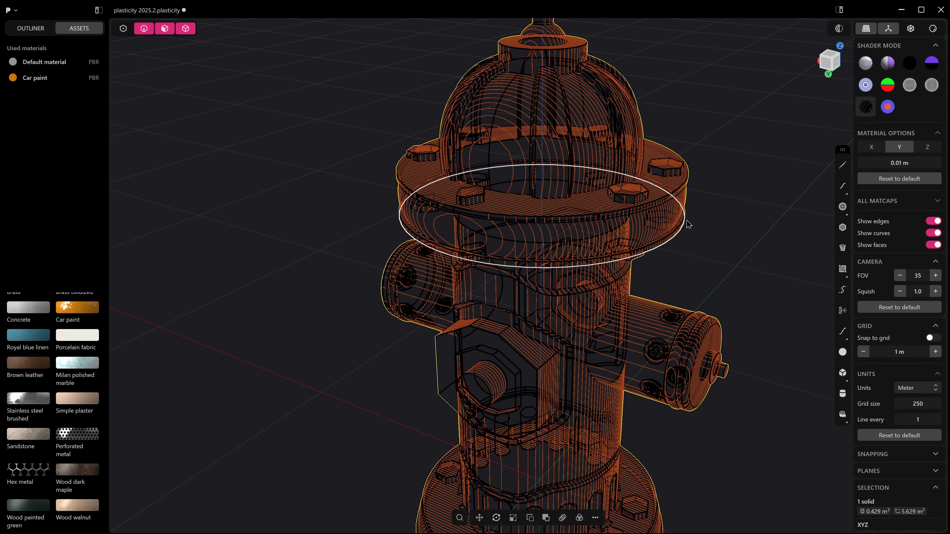
pyautogui.moveTo(655, 240); pyautogui.dragTo(784, 124, button='middle')
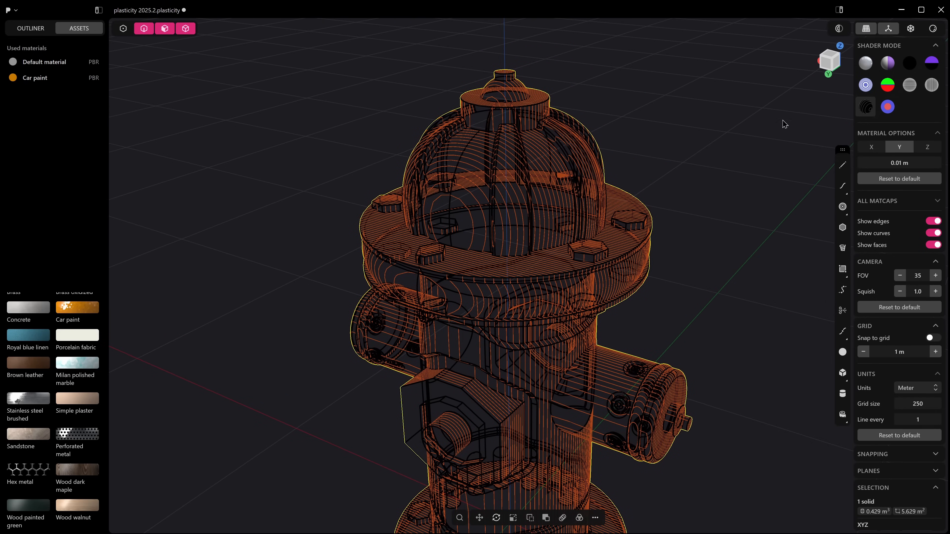
# - Preview the black-and-white stripe and blue ring shaders on the hydrant, and switch to the blue and red face-orientation shader
pyautogui.click(917, 89)
pyautogui.click(933, 94)
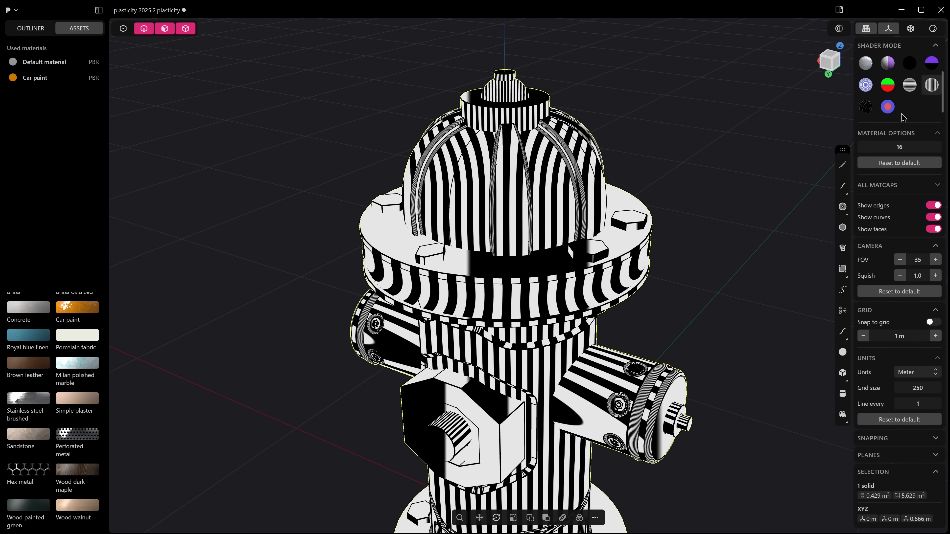
pyautogui.click(867, 86)
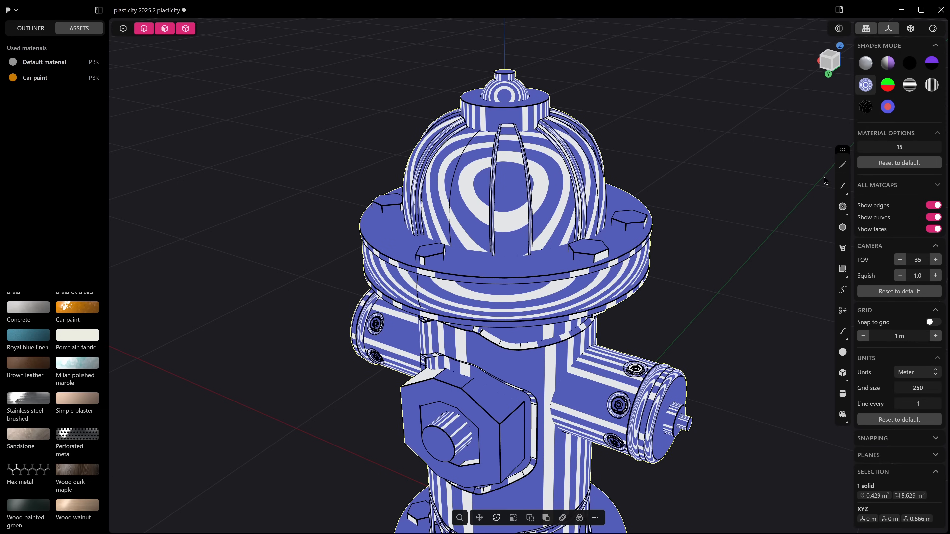
pyautogui.click(888, 111)
pyautogui.moveTo(583, 243); pyautogui.dragTo(535, 285, button='middle')
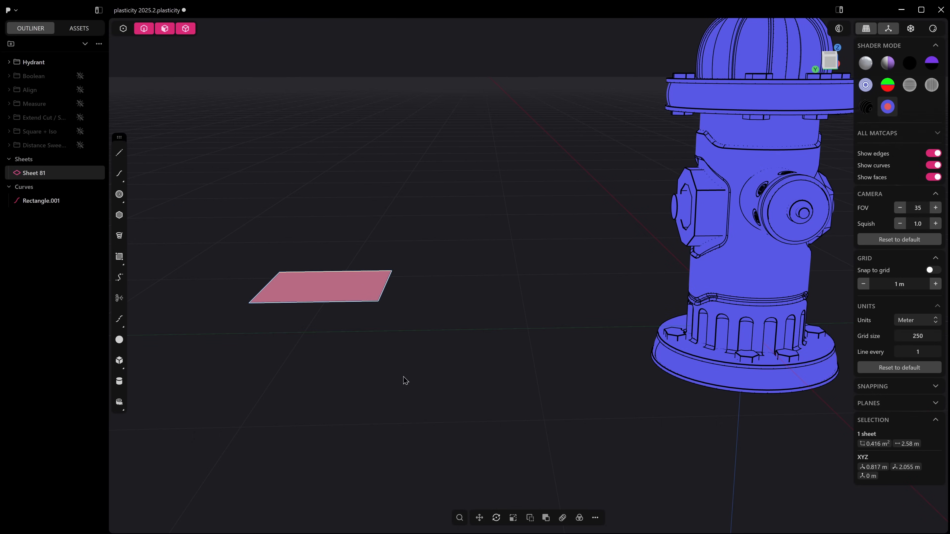
# - Delete the rectangle curve bordering the flat sheet and view the sheet's underside
pyautogui.keyDown('shift'); pyautogui.moveTo(403, 377); pyautogui.dragTo(372, 310, button='middle'); pyautogui.keyUp('shift')
pyautogui.click(341, 250)
pyautogui.click(341, 246)
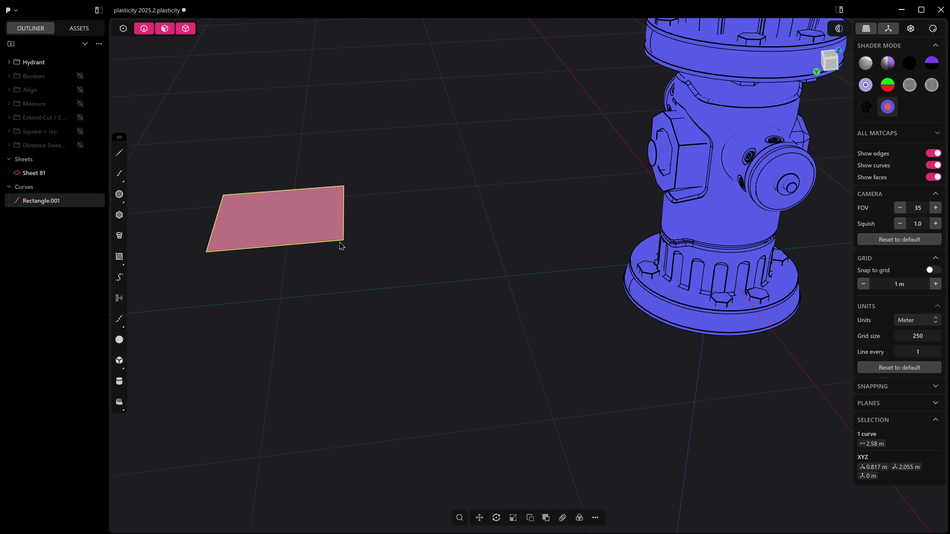
pyautogui.press('Delete')
pyautogui.moveTo(335, 273); pyautogui.dragTo(328, 326, button='middle')
pyautogui.moveTo(384, 286); pyautogui.dragTo(335, 331, button='middle')
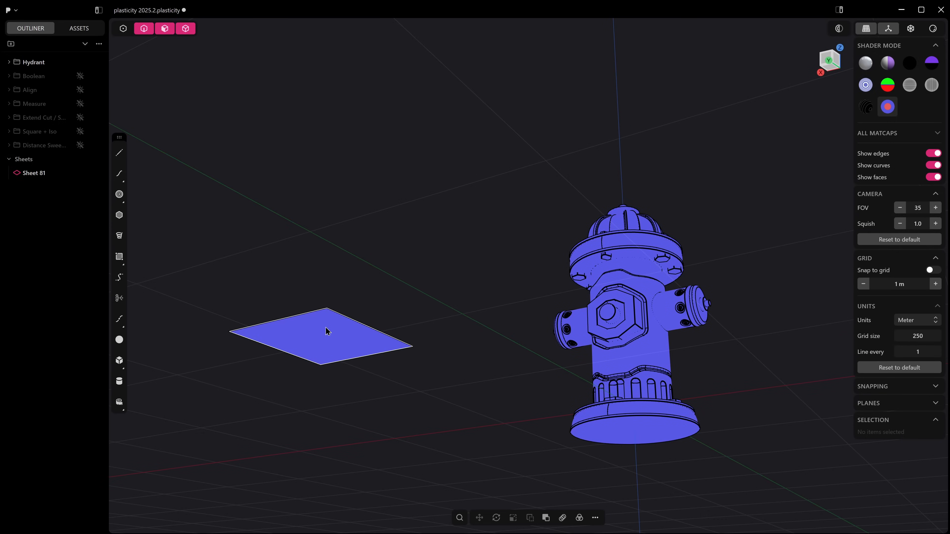
# - Rotate the flat sheet 180 degrees about the X axis to flip its face orientation
pyautogui.click(335, 325)
pyautogui.press('r')
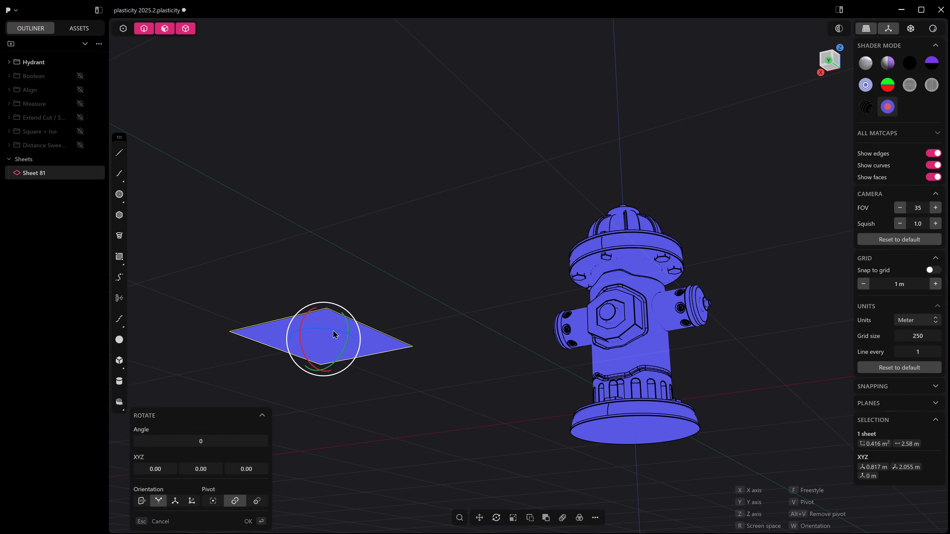
pyautogui.press('x')
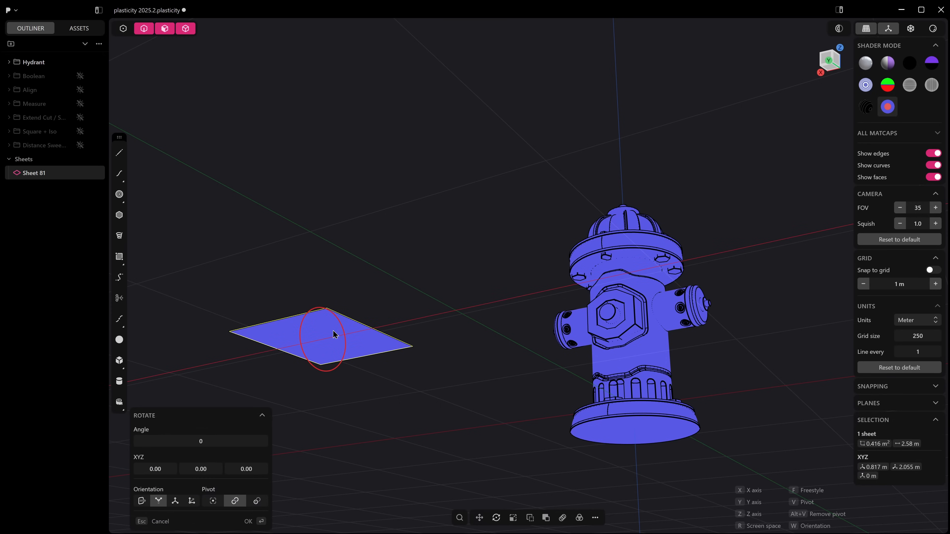
pyautogui.write('180')
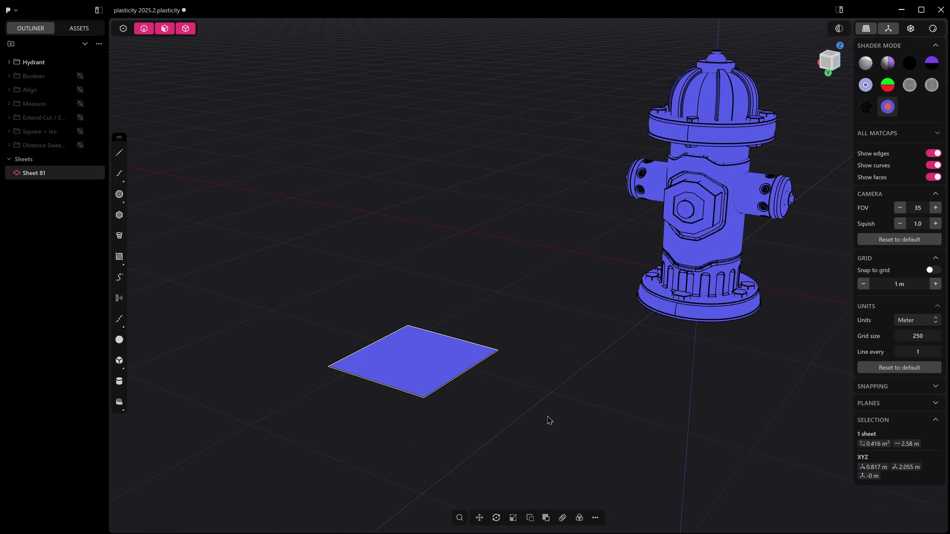
pyautogui.keyDown('shift'); pyautogui.moveTo(631, 290); pyautogui.dragTo(570, 308, button='middle'); pyautogui.keyUp('shift')
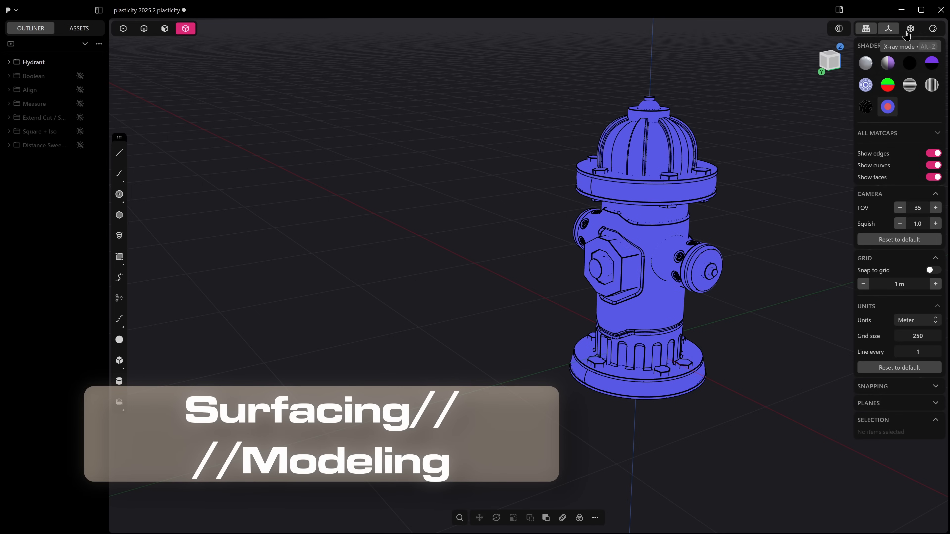
# - Restore the first, matcap shader mode for the hydrant
pyautogui.click(859, 65)
pyautogui.scroll(1, 868, 76)
pyautogui.click(863, 62)
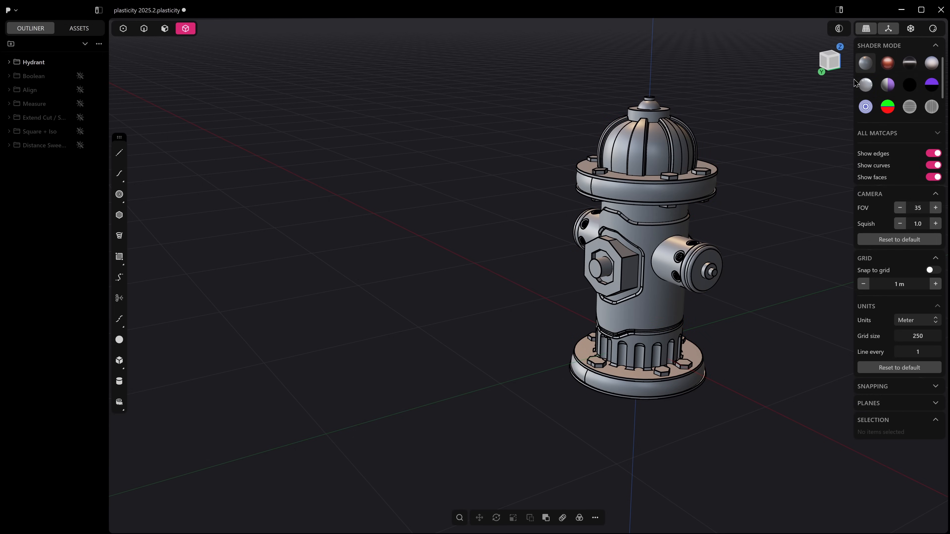
# - Fillet the 16 corner edges of the hydrant's front octagonal nut and its recess by about 0.0478 m
pyautogui.scroll(6, 597, 239)
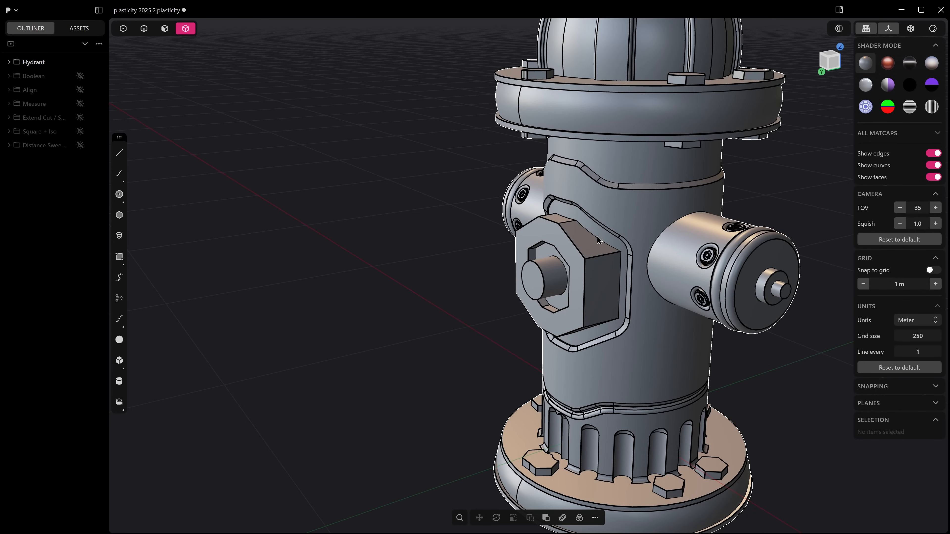
pyautogui.press('2')
pyautogui.doubleClick(594, 259)
pyautogui.press('f')
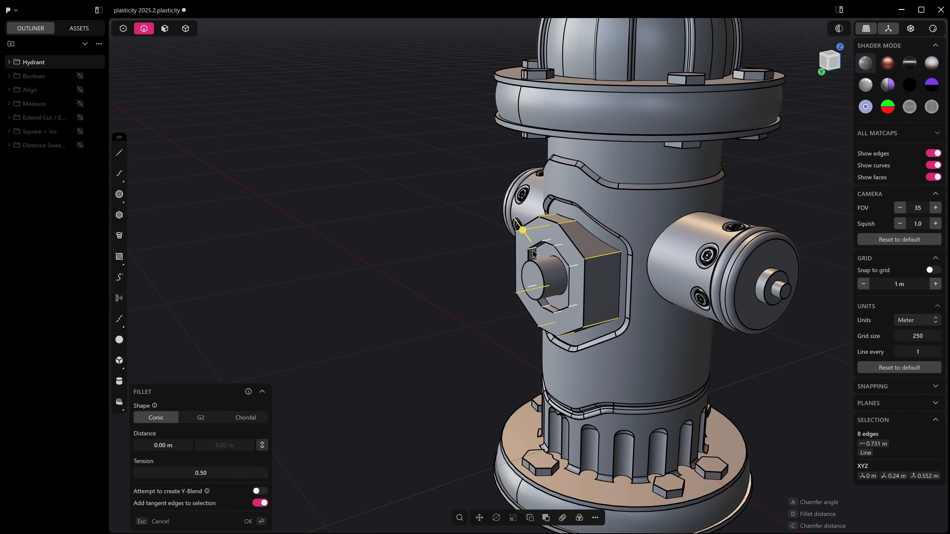
pyautogui.scroll(3, 534, 254)
pyautogui.press('c')
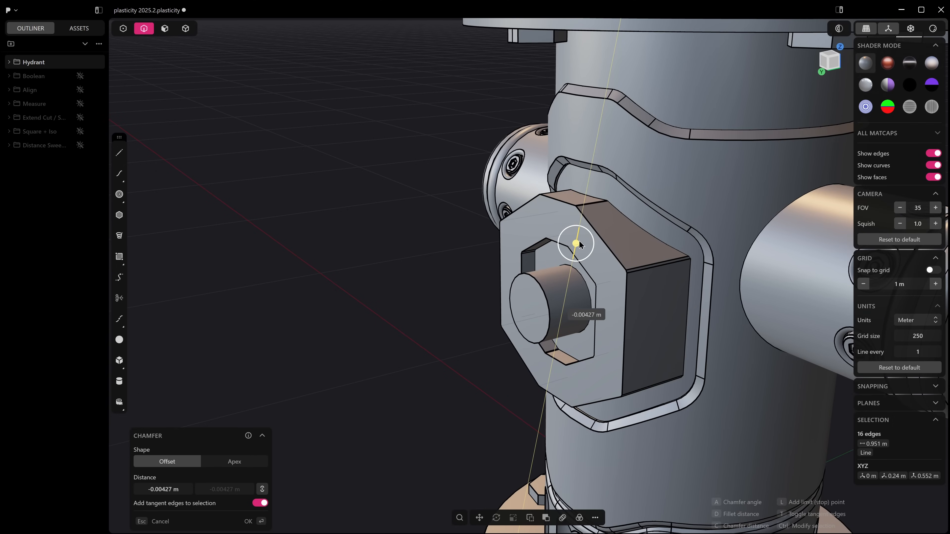
pyautogui.press('d')
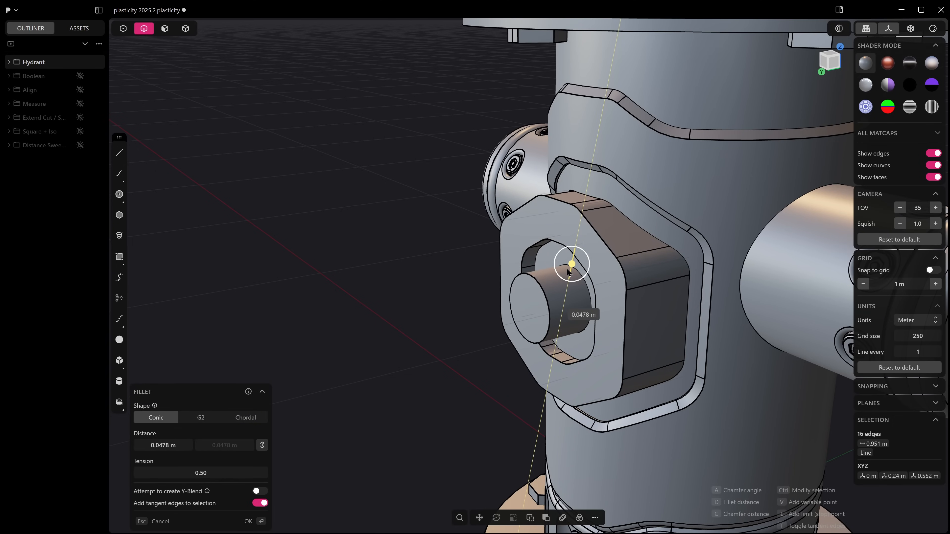
# - Set the tension of the nut's conic corner fillet to 0.72 and finish the fillet
pyautogui.moveTo(397, 363); pyautogui.dragTo(463, 361, button='middle')
pyautogui.moveTo(273, 447); pyautogui.dragTo(329, 413, button='middle')
pyautogui.scroll(1, 381, 479)
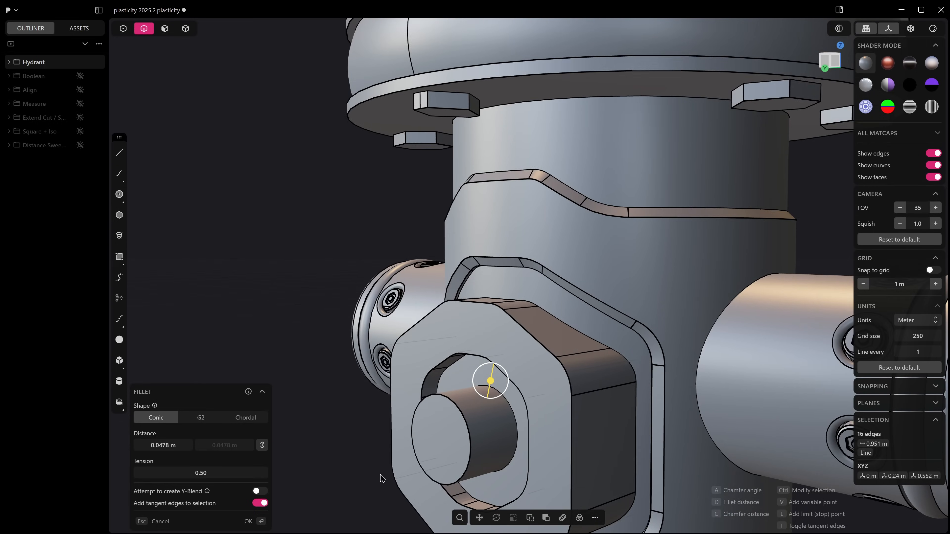
pyautogui.moveTo(381, 480); pyautogui.dragTo(375, 488, button='middle')
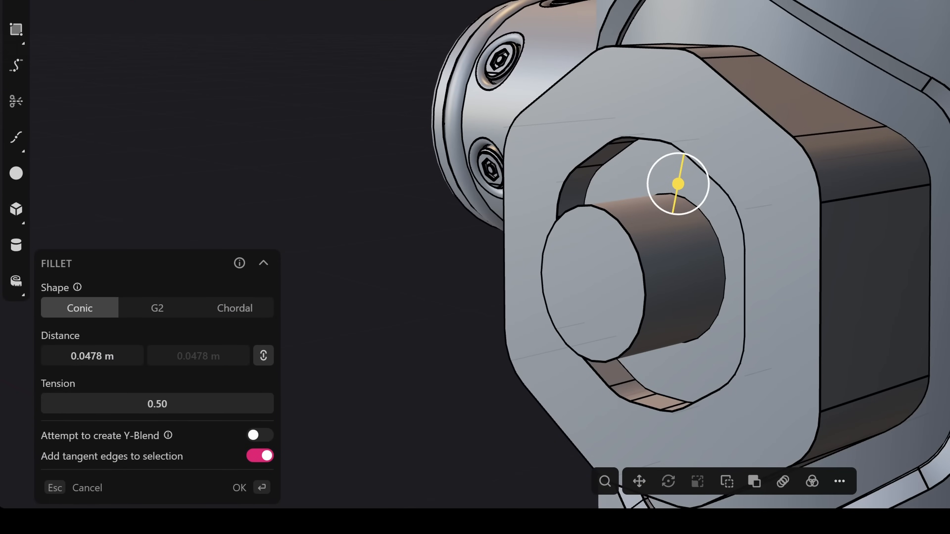
pyautogui.moveTo(157, 403); pyautogui.dragTo(193, 403)
pyautogui.moveTo(729, 254); pyautogui.dragTo(810, 213, button='middle')
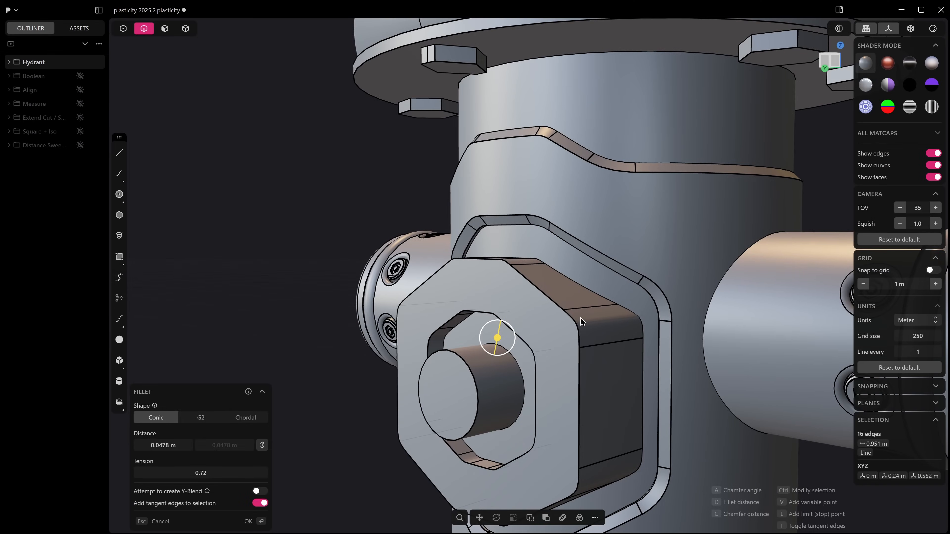
pyautogui.moveTo(860, 112); pyautogui.dragTo(931, 79, button='middle')
pyautogui.moveTo(642, 284); pyautogui.dragTo(491, 332, button='middle')
pyautogui.press('Return')
# - Fillet the outer front edge loop of the octagonal nut with a conic fillet of about 0.0194 m
pyautogui.scroll(-2, 491, 332)
pyautogui.click(493, 305)
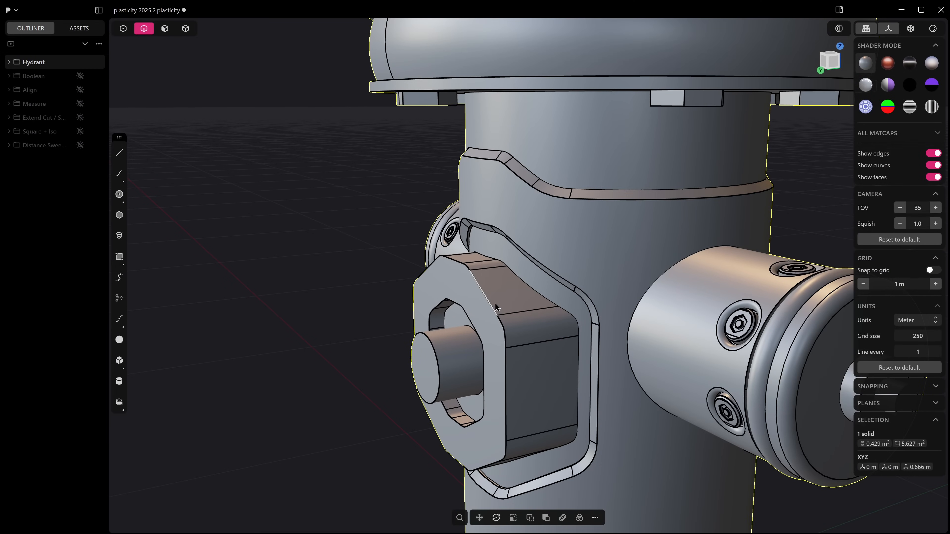
pyautogui.press('f')
pyautogui.moveTo(493, 306)
pyautogui.mouseDown()
pyautogui.moveTo(501, 307)
pyautogui.moveTo(471, 313)
pyautogui.moveTo(475, 305)
pyautogui.mouseUp()
pyautogui.press('d')
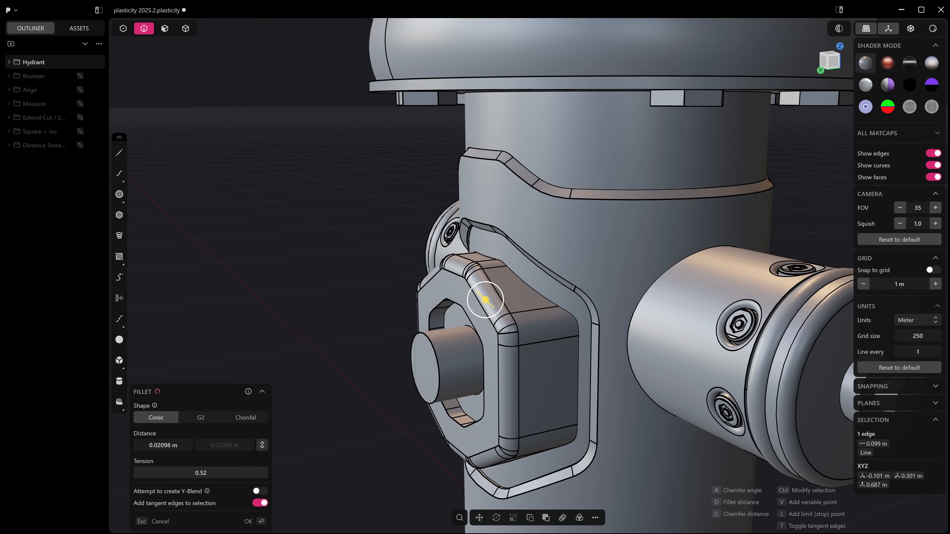
pyautogui.scroll(2, 272, 433)
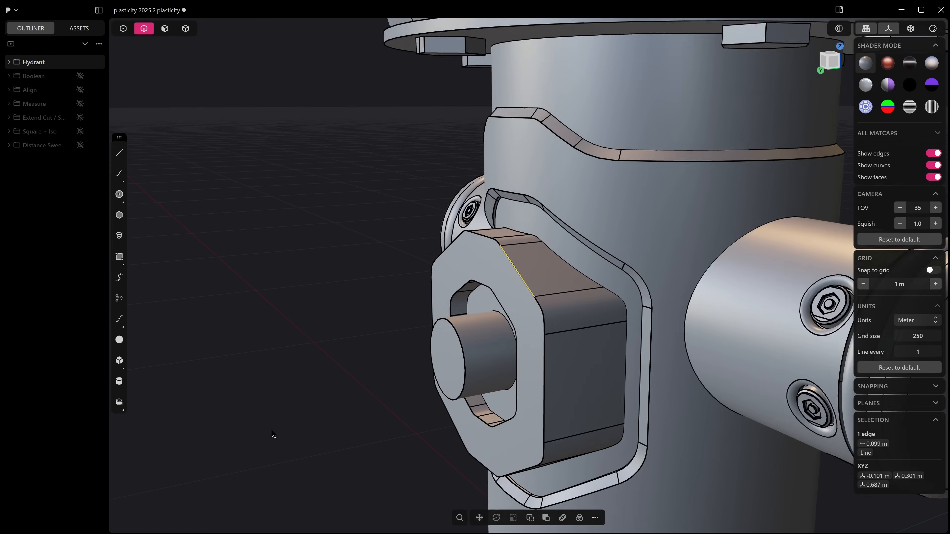
pyautogui.press('c')
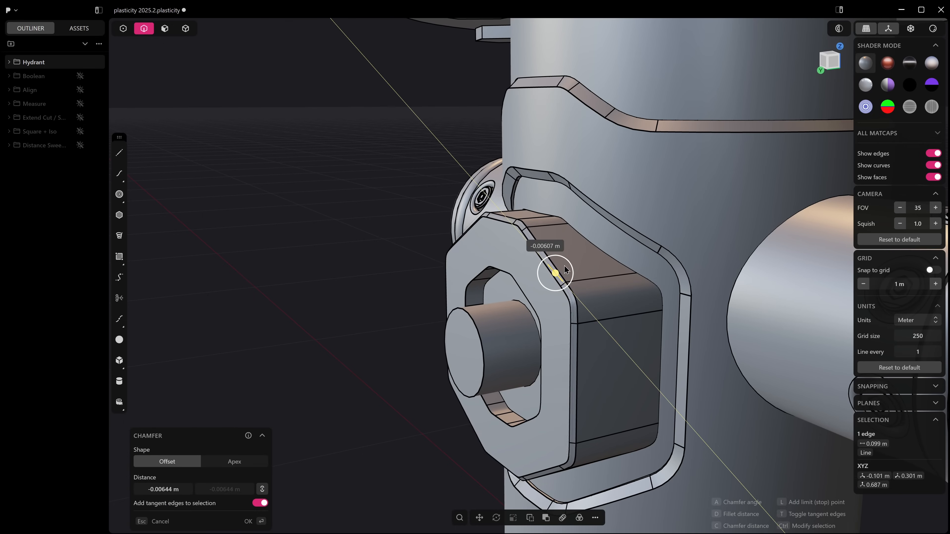
pyautogui.press('d')
pyautogui.moveTo(512, 302); pyautogui.dragTo(468, 336)
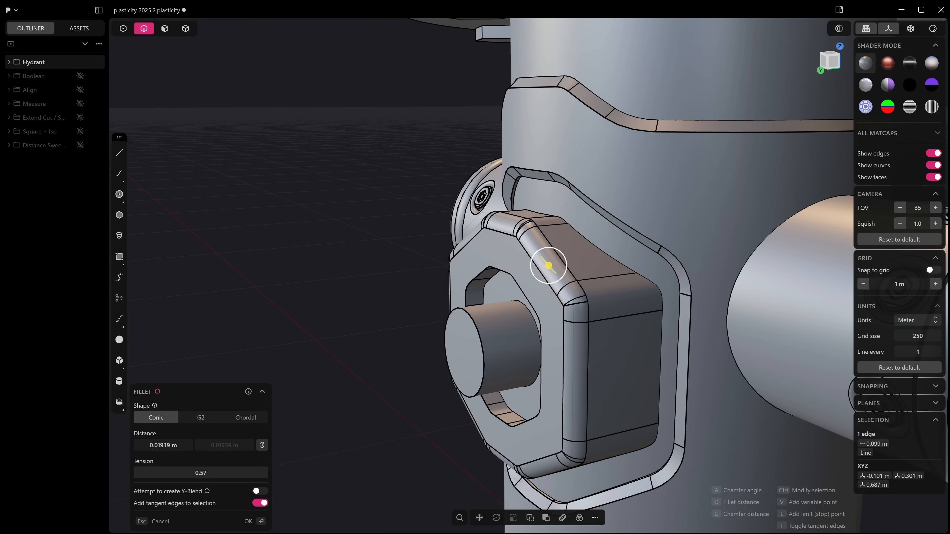
# - Set the tension of the nut's front edge fillet to 0.71 and finish it
pyautogui.moveTo(201, 473); pyautogui.dragTo(210, 473)
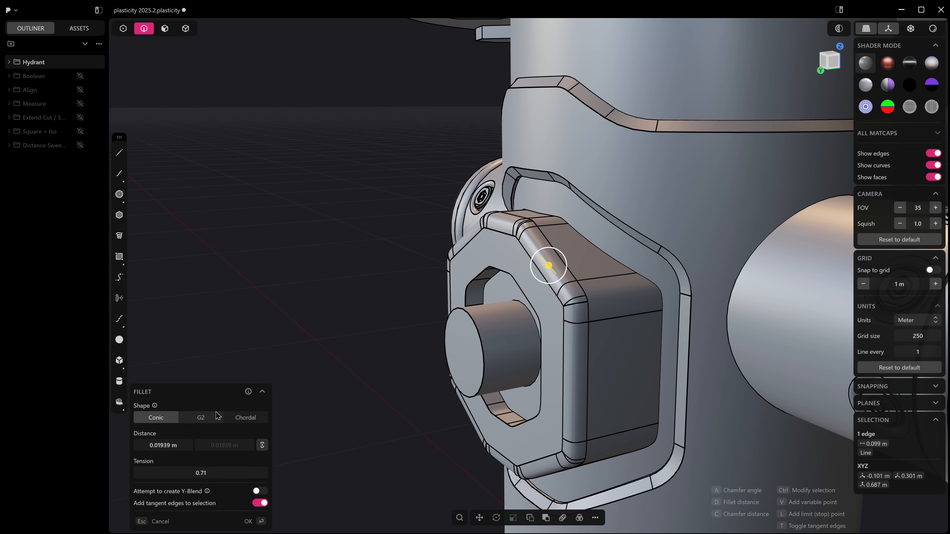
pyautogui.moveTo(485, 339); pyautogui.dragTo(501, 266, button='middle')
pyautogui.scroll(-5, 492, 280)
pyautogui.scroll(5, 504, 261)
pyautogui.press('Return')
pyautogui.scroll(-10, 478, 262)
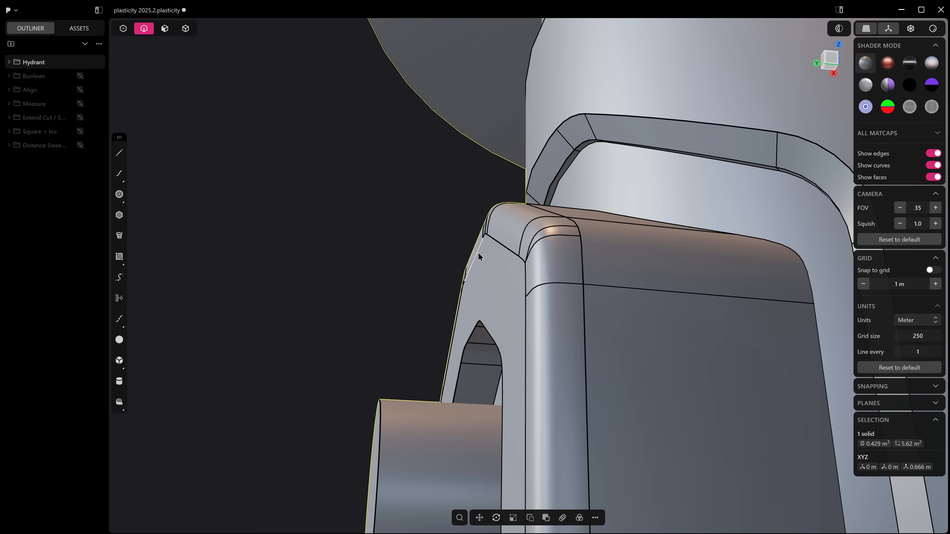
pyautogui.scroll(-10, 480, 295)
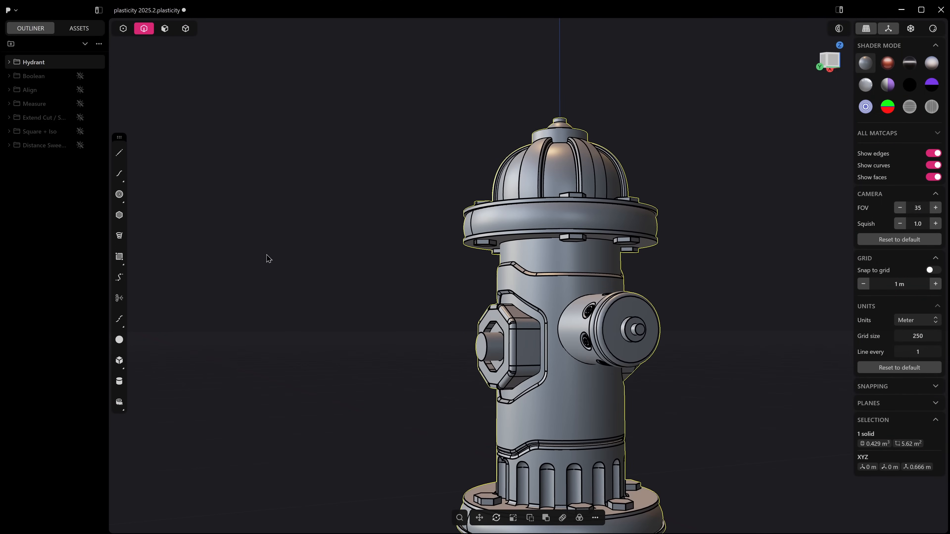
pyautogui.scroll(-3, 253, 236)
pyautogui.moveTo(254, 237); pyautogui.dragTo(308, 267, button='middle')
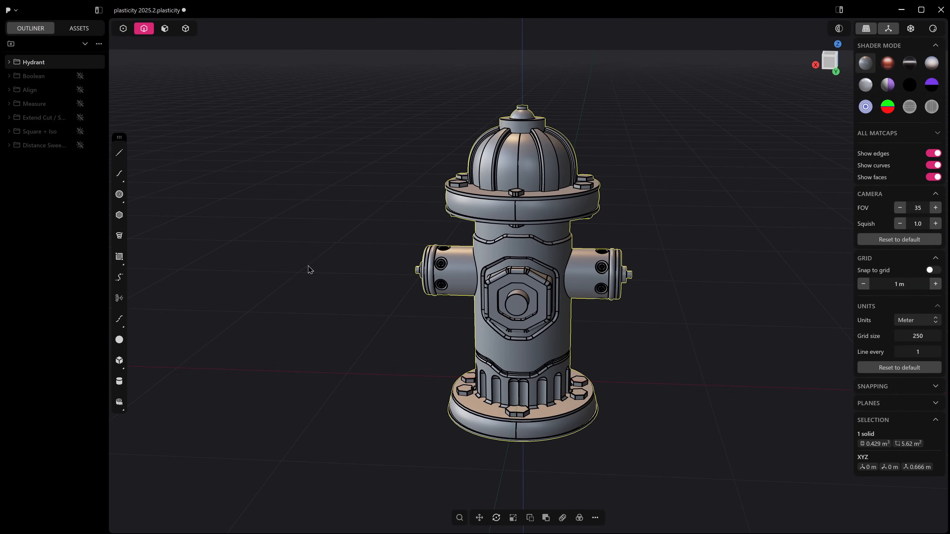
pyautogui.scroll(3, 327, 242)
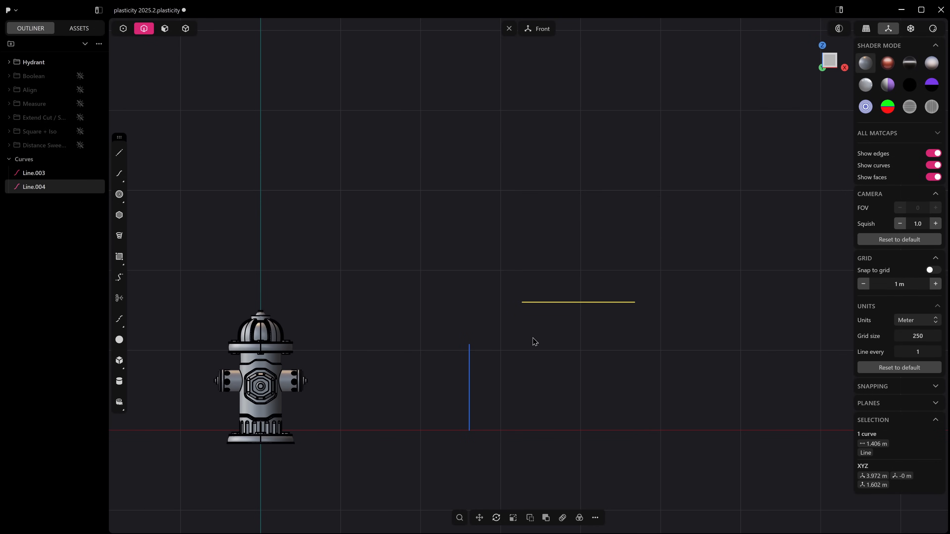
# - Create a trimmed G2 bridge curve between the near ends of the horizontal line and the vertical line
pyautogui.hotkey('shift', 'b')
pyautogui.click(523, 303)
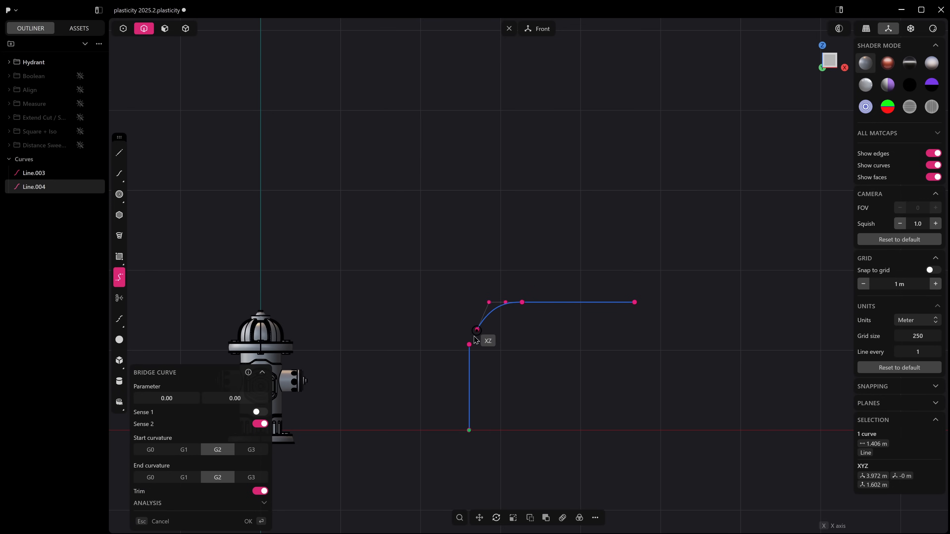
pyautogui.click(470, 344)
pyautogui.press('Return')
pyautogui.hotkey('ctrl', 'z')
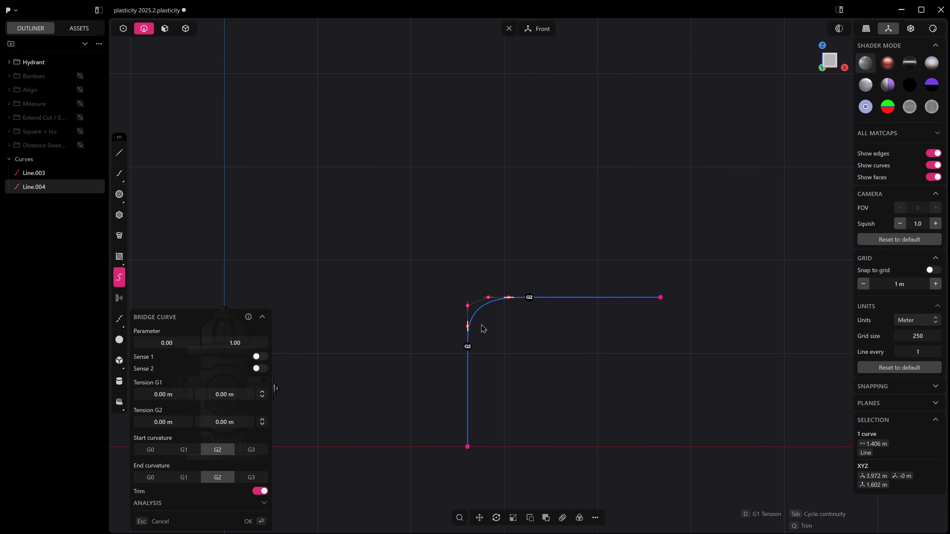
# - Adjust the bridge curve's G1 tension to about -0.018 m and 0.041 m and its G2 tension to about -0.051 m and -0.063 m
pyautogui.scroll(5, 498, 310)
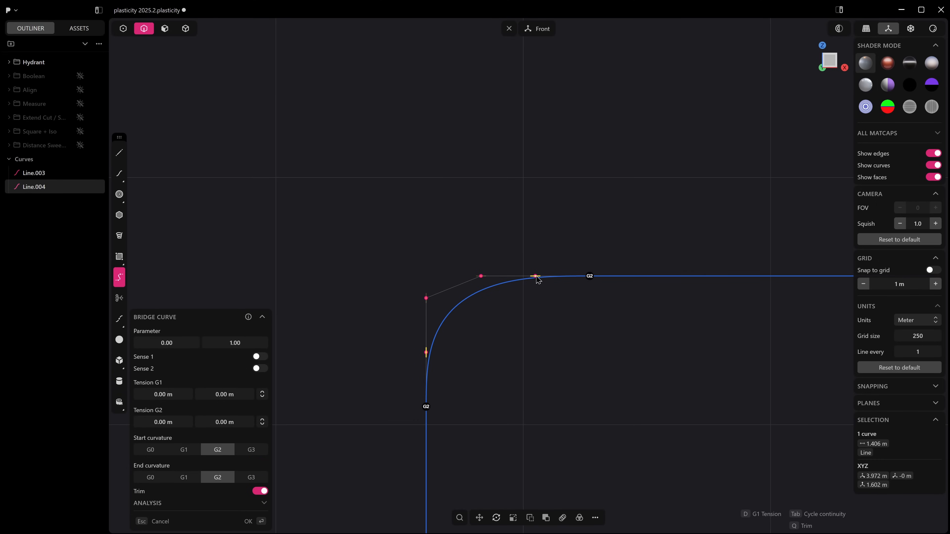
pyautogui.moveTo(537, 280)
pyautogui.mouseDown()
pyautogui.moveTo(505, 284)
pyautogui.moveTo(545, 287)
pyautogui.moveTo(525, 288)
pyautogui.mouseUp()
pyautogui.moveTo(429, 356); pyautogui.dragTo(434, 354)
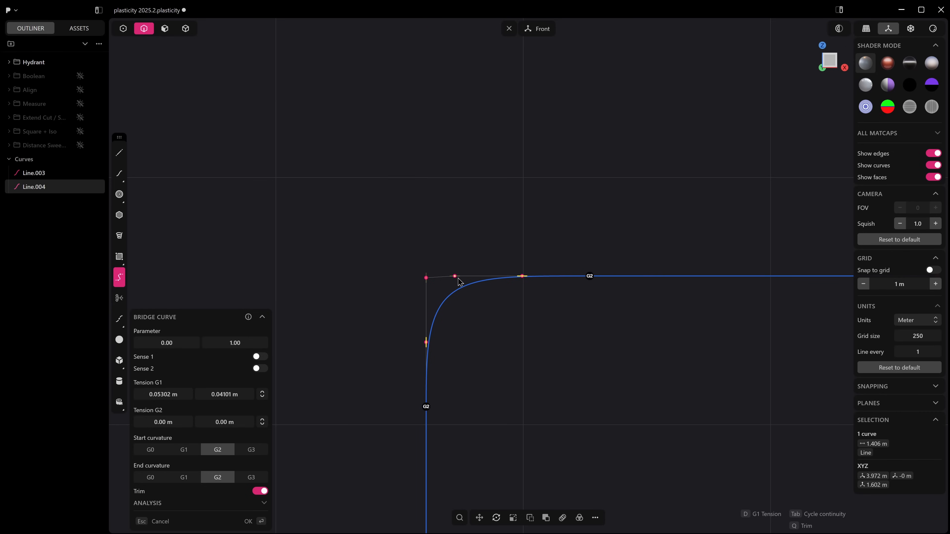
pyautogui.moveTo(460, 282); pyautogui.dragTo(427, 294)
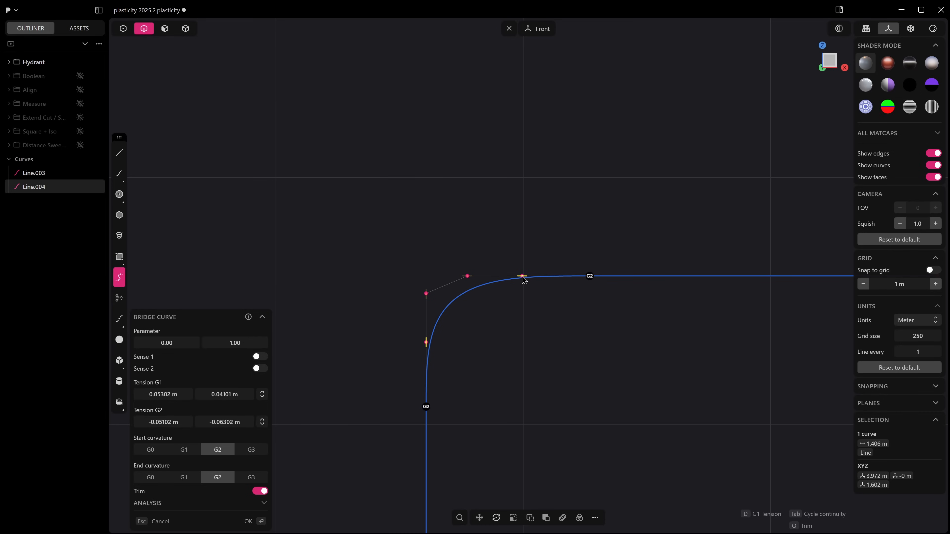
pyautogui.moveTo(523, 280); pyautogui.dragTo(543, 282)
pyautogui.moveTo(543, 282); pyautogui.dragTo(506, 298, button='middle')
# - Try G3 curvature at both ends of the bridge curve, and return both ends to G2
pyautogui.click(250, 450)
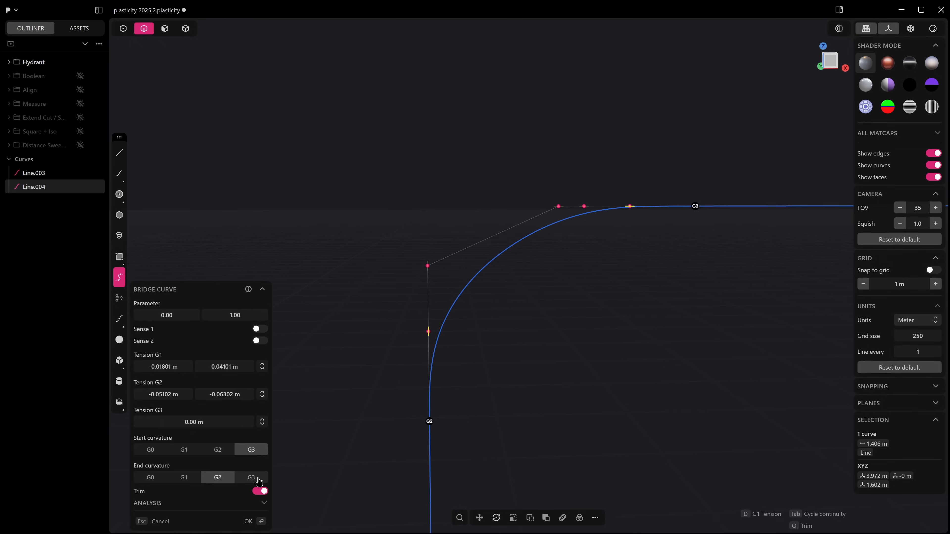
pyautogui.click(251, 477)
pyautogui.scroll(-2, 299, 442)
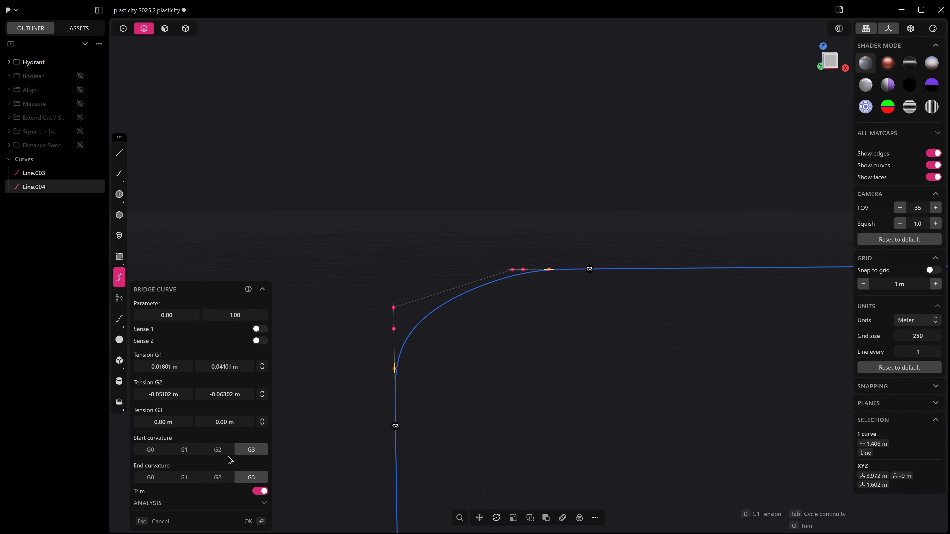
pyautogui.click(220, 450)
pyautogui.click(217, 477)
pyautogui.scroll(-3, 636, 359)
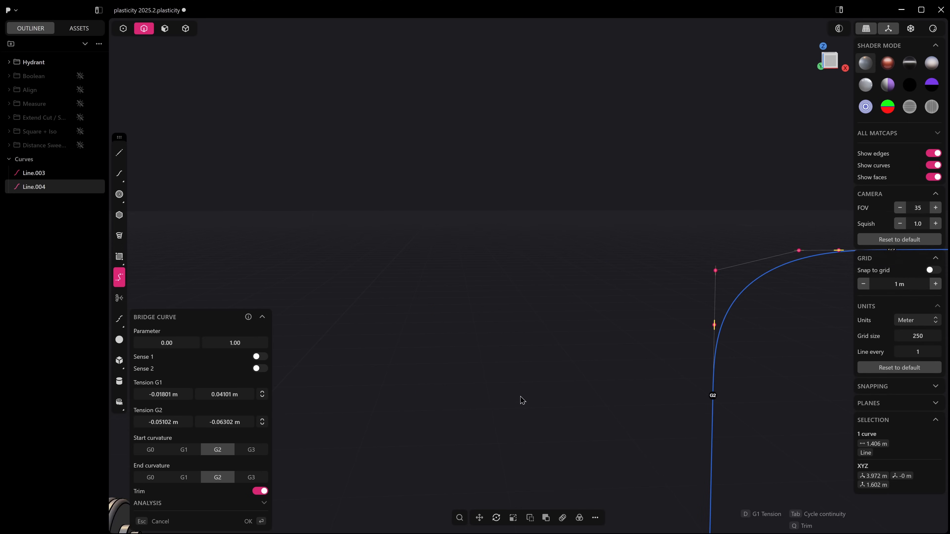
# - Link the bridge curve's end tensions, set G1 to about 0.198 m and G2 to about -0.298 m, and finish the curve
pyautogui.moveTo(635, 359); pyautogui.dragTo(514, 389, button='middle')
pyautogui.press('f')
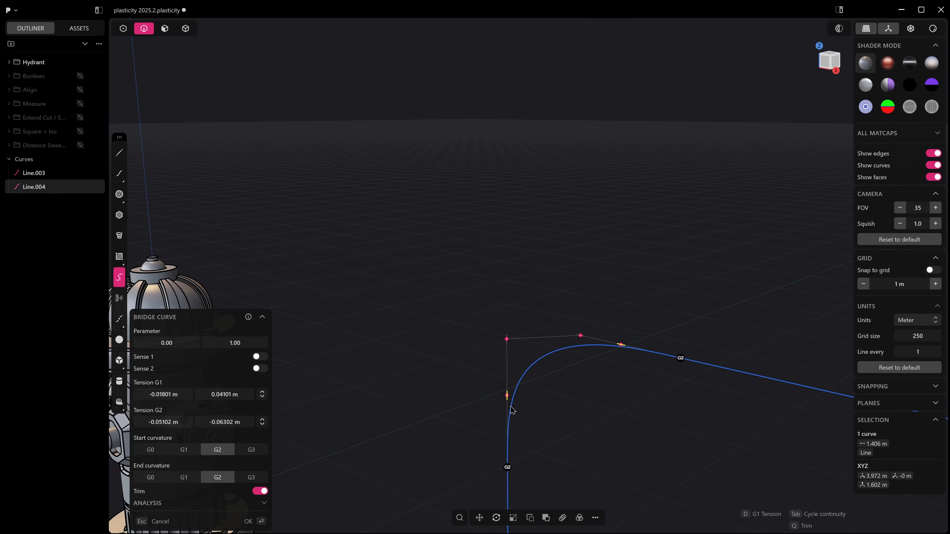
pyautogui.moveTo(520, 314); pyautogui.dragTo(509, 305)
pyautogui.click(263, 395)
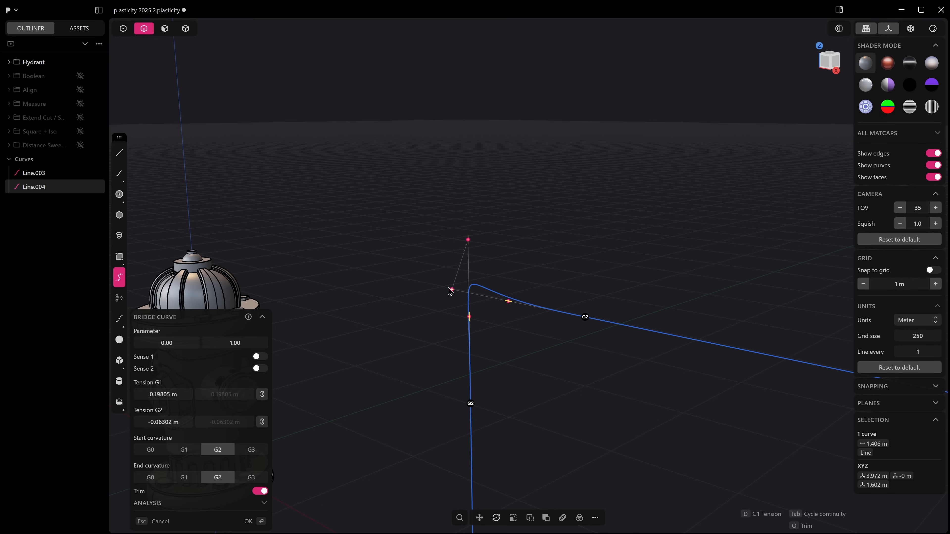
pyautogui.moveTo(448, 288); pyautogui.dragTo(458, 292)
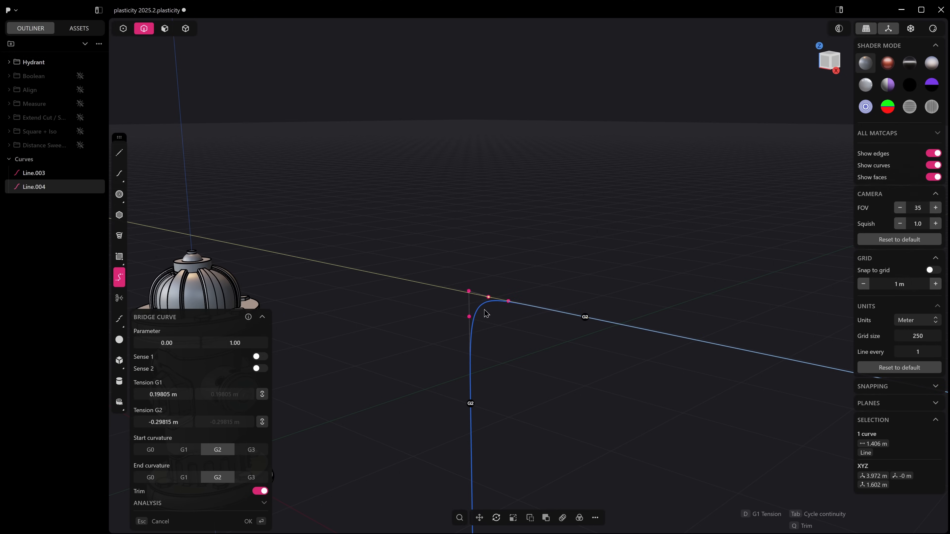
pyautogui.moveTo(492, 320); pyautogui.dragTo(579, 333, button='right')
pyautogui.press('Return')
# - Inspect the bridged corner between the two lines from the front
pyautogui.scroll(-5, 578, 333)
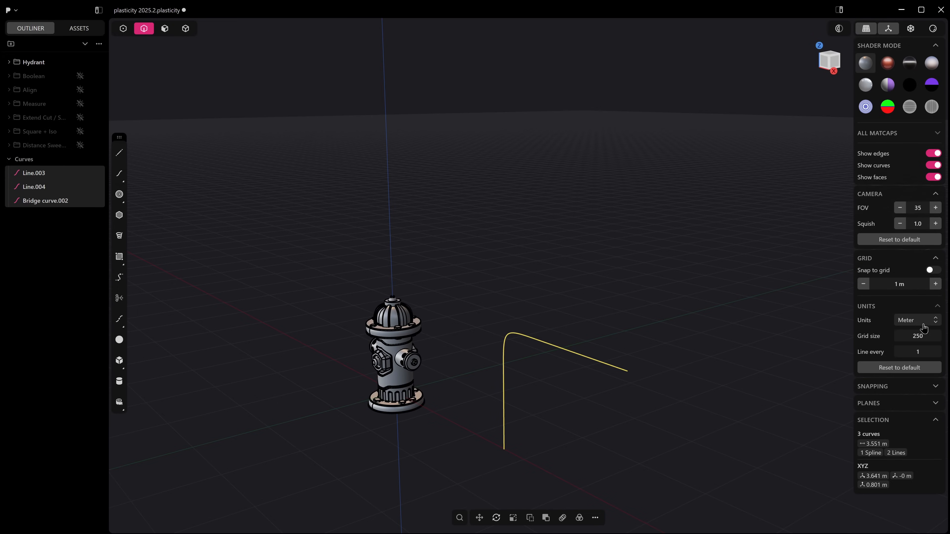
pyautogui.press('1')
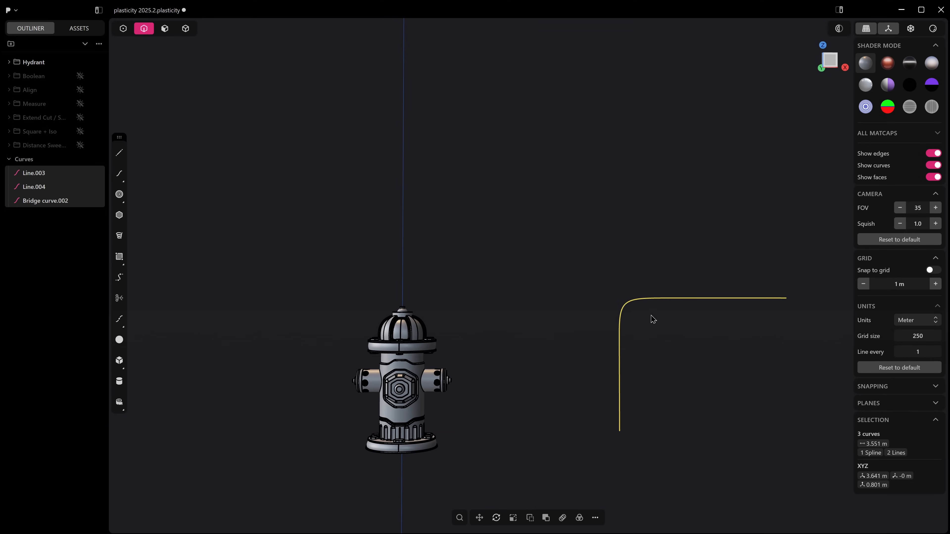
pyautogui.click(664, 299)
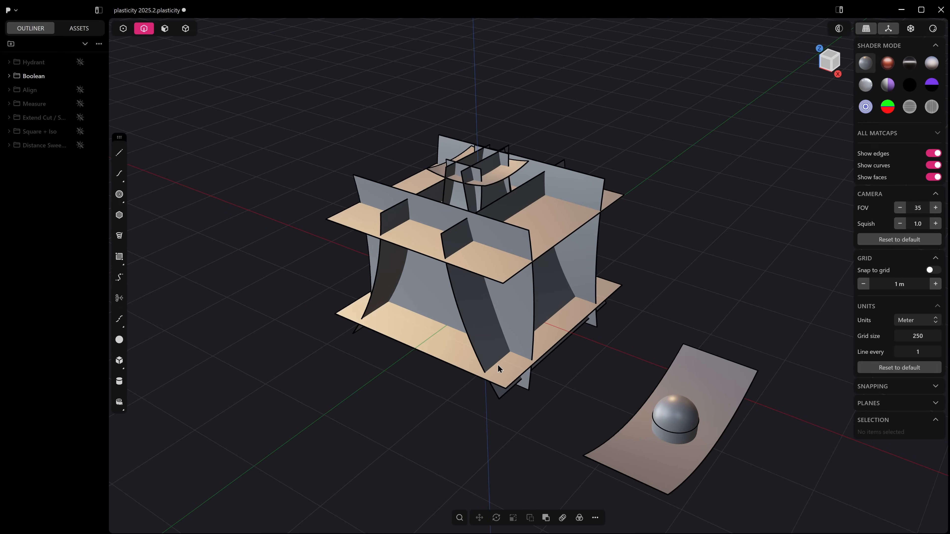
# - Examine the block of intersecting sheets and the separate curved sheet with its capsule from several sides
pyautogui.moveTo(514, 361); pyautogui.dragTo(544, 333, button='middle')
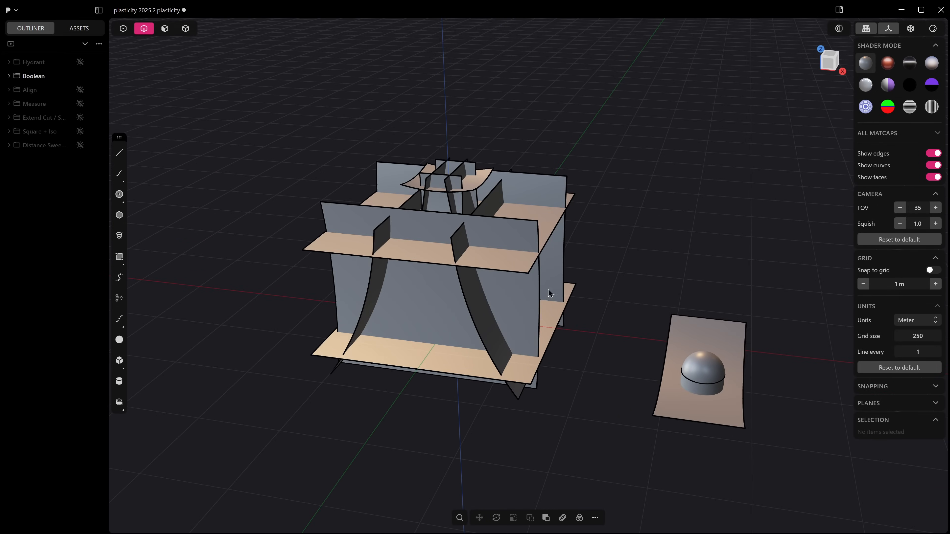
pyautogui.moveTo(627, 166); pyautogui.dragTo(600, 207, button='middle')
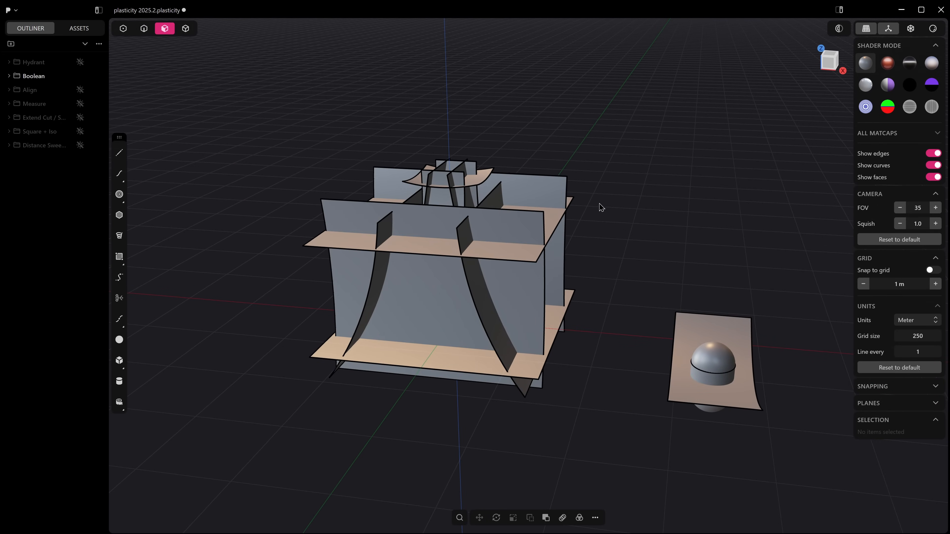
pyautogui.moveTo(523, 248); pyautogui.dragTo(566, 200, button='middle')
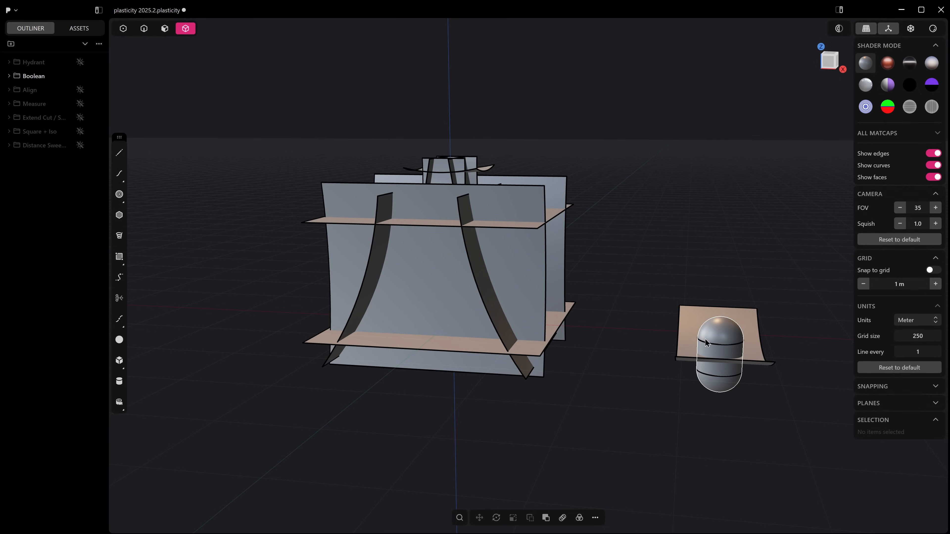
pyautogui.moveTo(283, 217); pyautogui.dragTo(428, 243, button='middle')
pyautogui.click(452, 234)
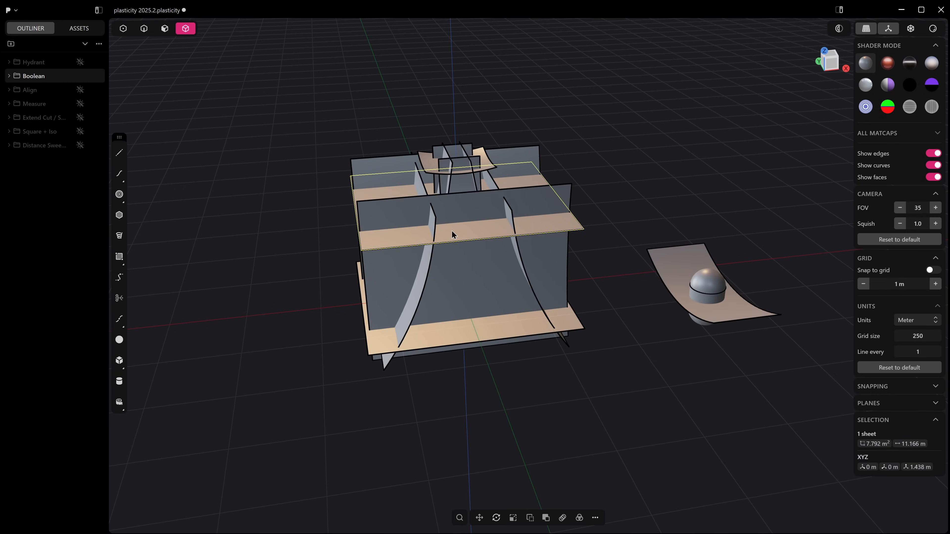
pyautogui.press('g')
pyautogui.press('Escape')
# - Start a Boolean on all the intersecting sheets that form the stepped block
pyautogui.moveTo(449, 229); pyautogui.dragTo(491, 166, button='middle')
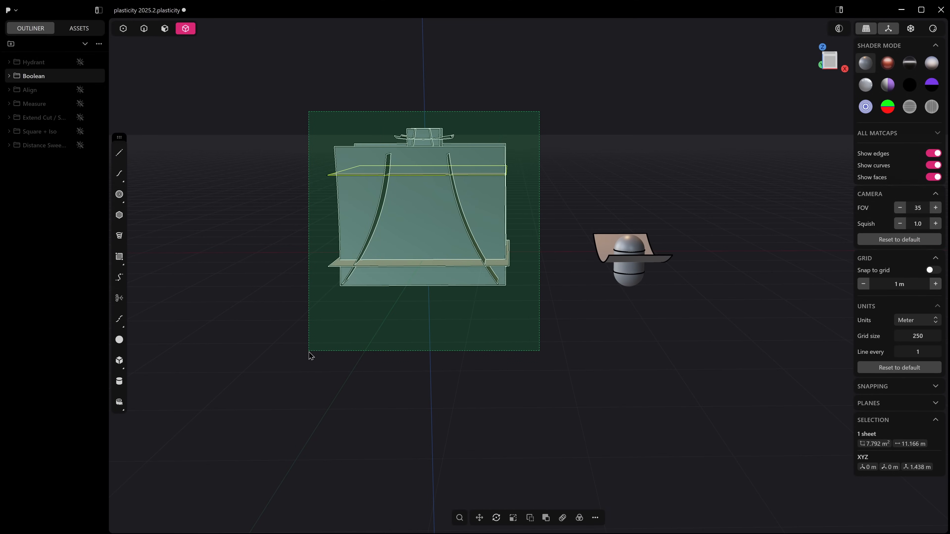
pyautogui.moveTo(310, 352); pyautogui.dragTo(309, 353)
pyautogui.press('q')
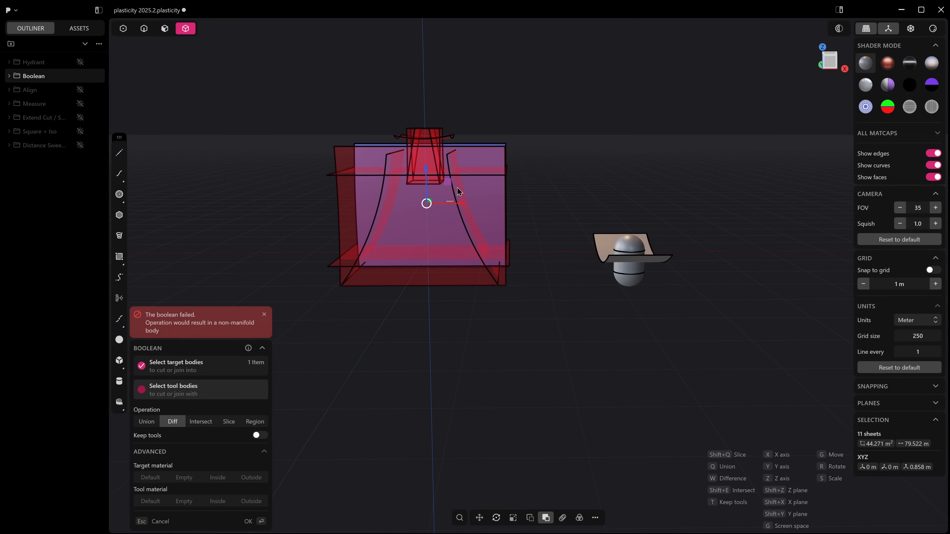
pyautogui.moveTo(458, 191); pyautogui.dragTo(451, 212, button='middle')
pyautogui.scroll(2, 396, 262)
pyautogui.keyDown('shift'); pyautogui.moveTo(397, 258); pyautogui.dragTo(397, 307, button='middle'); pyautogui.keyUp('shift')
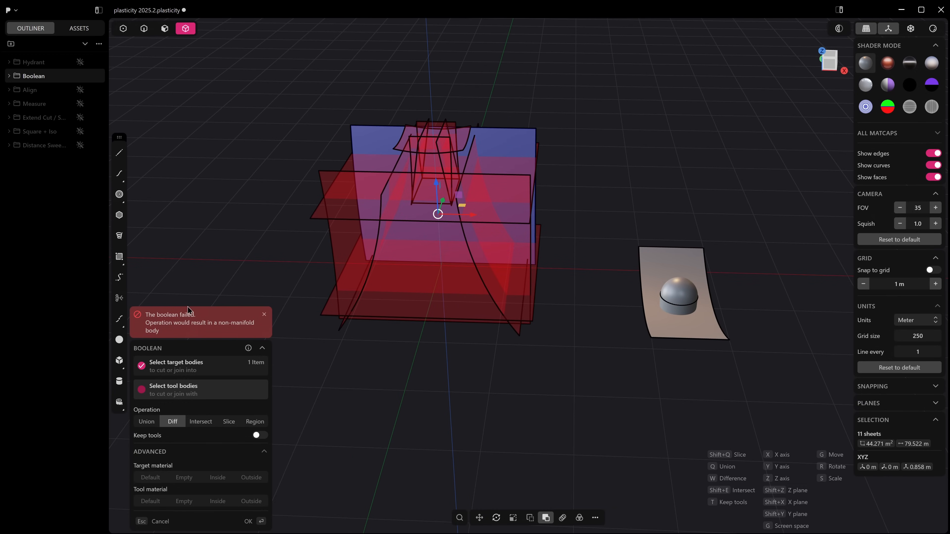
# - Try the Union operation on the intersecting sheets, and return to Diff
pyautogui.click(154, 422)
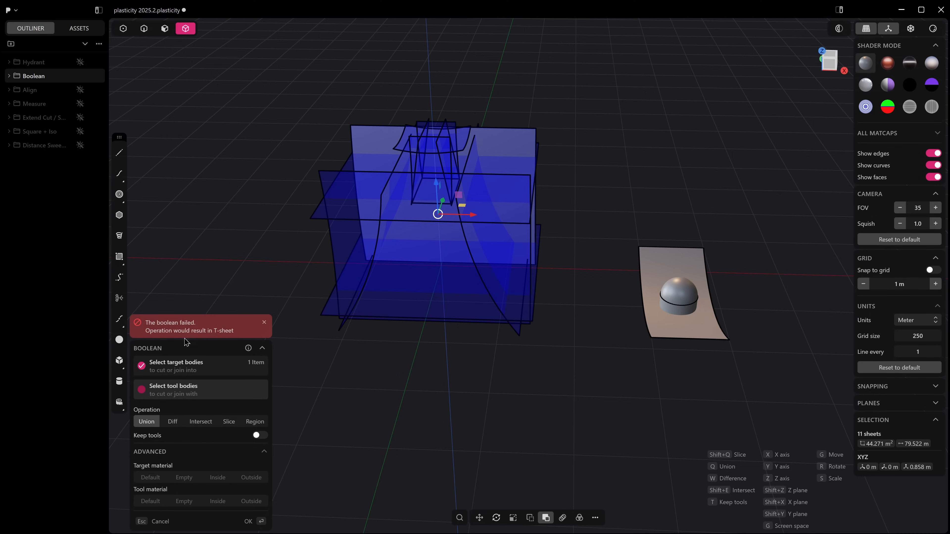
pyautogui.click(172, 421)
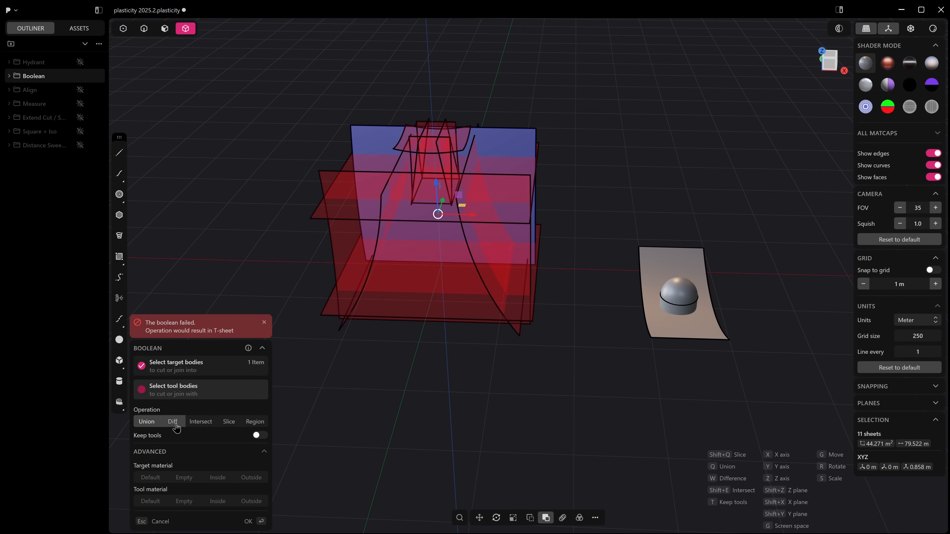
pyautogui.scroll(2, 400, 322)
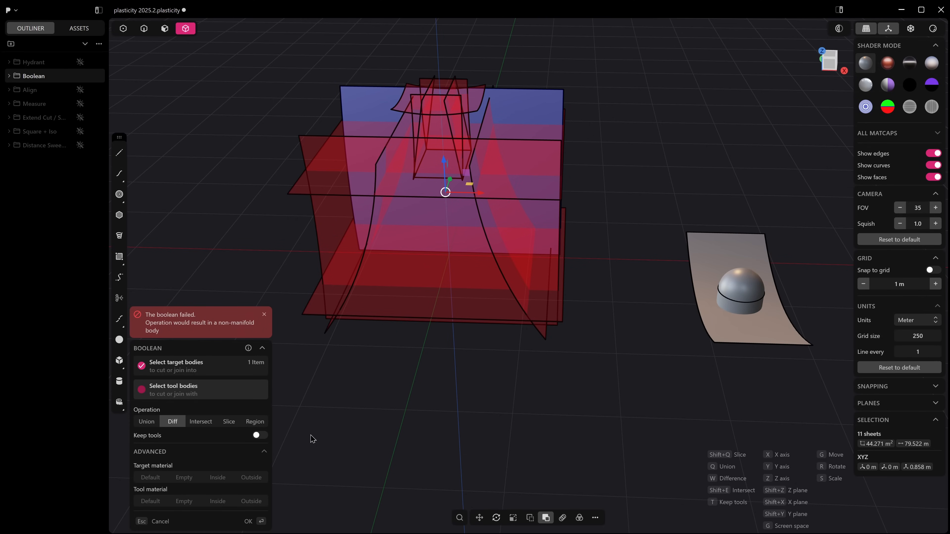
# - Change the sheet Boolean to the Region operation, check the enclosed volumes, and finish it
pyautogui.click(264, 427)
pyautogui.moveTo(393, 225); pyautogui.dragTo(409, 128, button='middle')
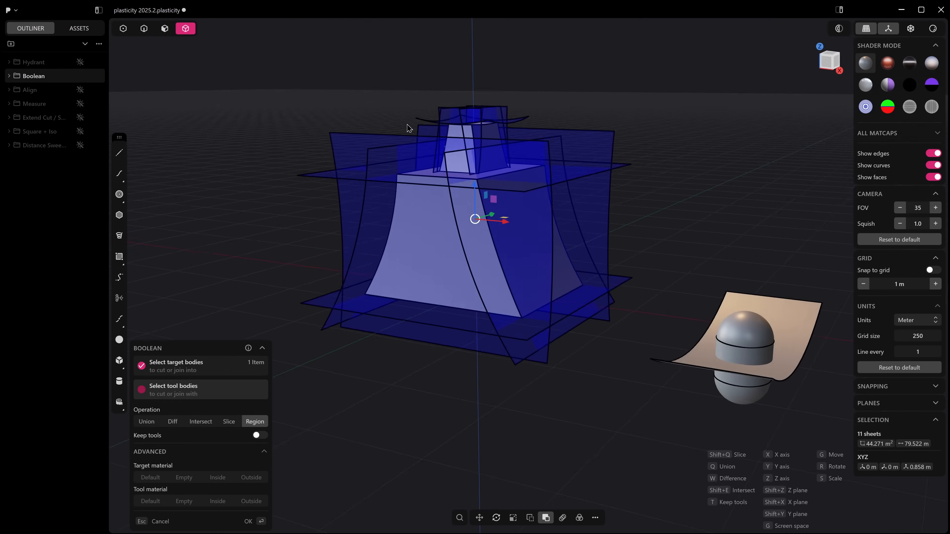
pyautogui.scroll(3, 460, 172)
pyautogui.keyDown('shift'); pyautogui.moveTo(507, 172); pyautogui.dragTo(520, 250, button='middle'); pyautogui.keyUp('shift')
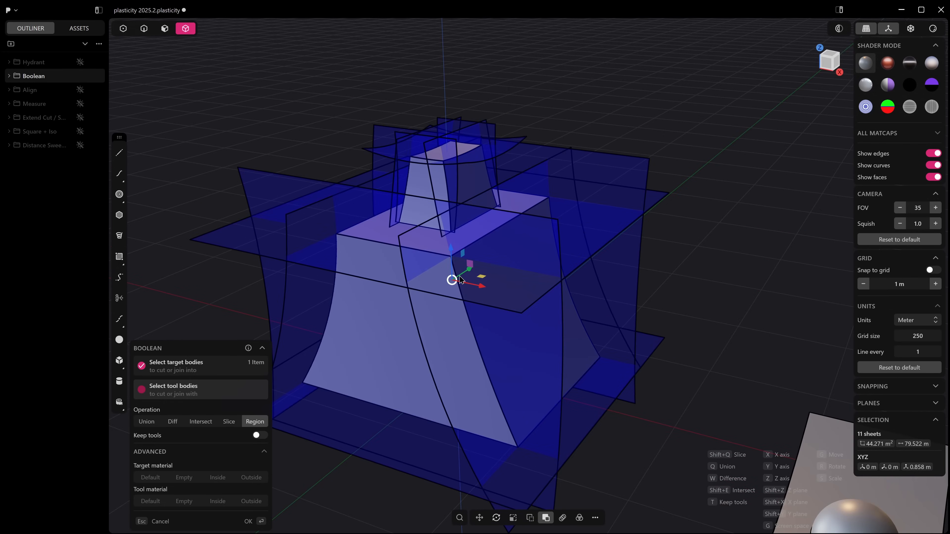
pyautogui.moveTo(461, 281); pyautogui.dragTo(533, 285, button='middle')
pyautogui.moveTo(378, 220); pyautogui.dragTo(503, 196, button='middle')
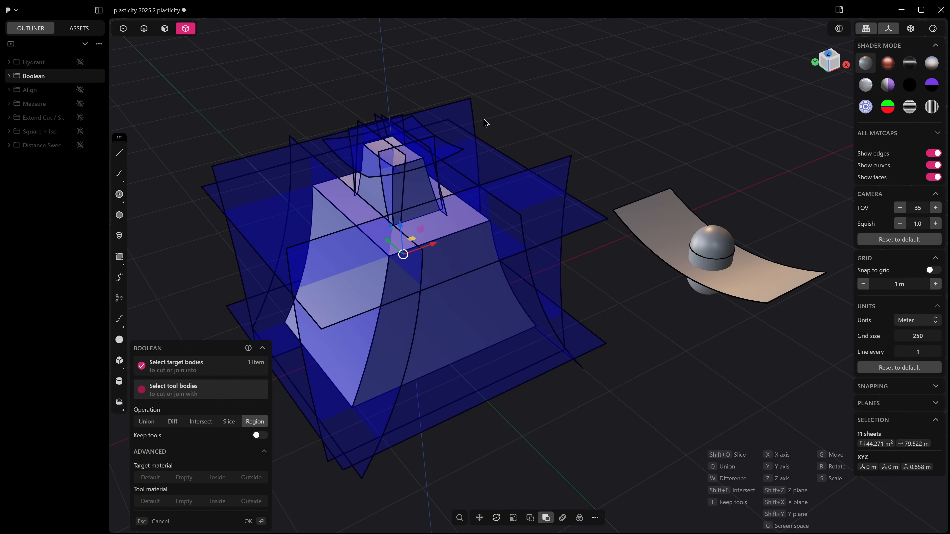
pyautogui.press('Return')
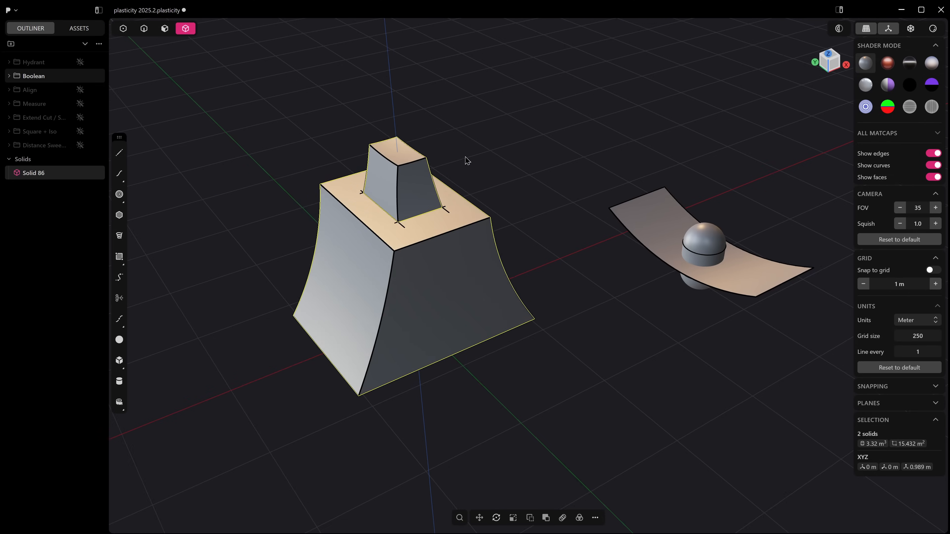
# - Join the small upper solid to the large tapered solid below with a Boolean Union
pyautogui.moveTo(466, 159); pyautogui.dragTo(356, 190, button='middle')
pyautogui.scroll(2, 492, 256)
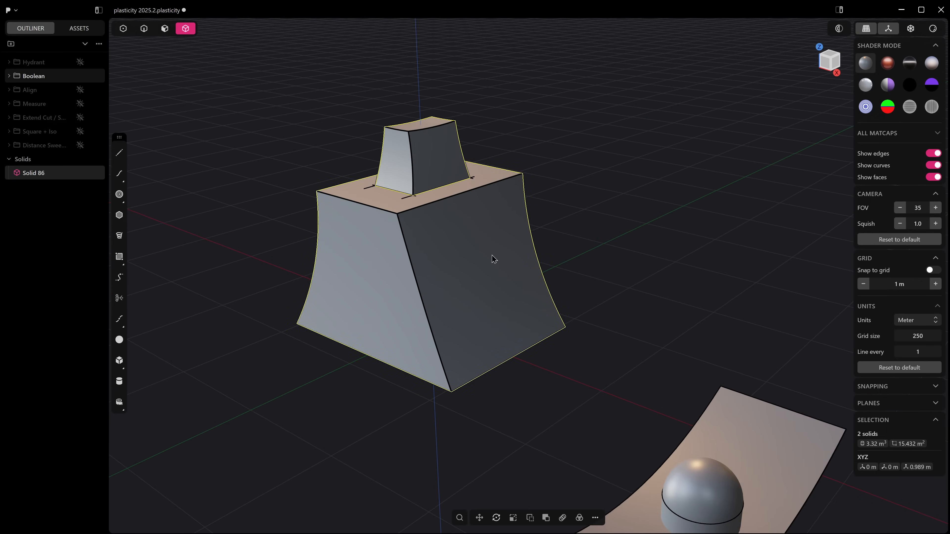
pyautogui.keyDown('shift'); pyautogui.moveTo(442, 245); pyautogui.dragTo(464, 286, button='middle'); pyautogui.keyUp('shift')
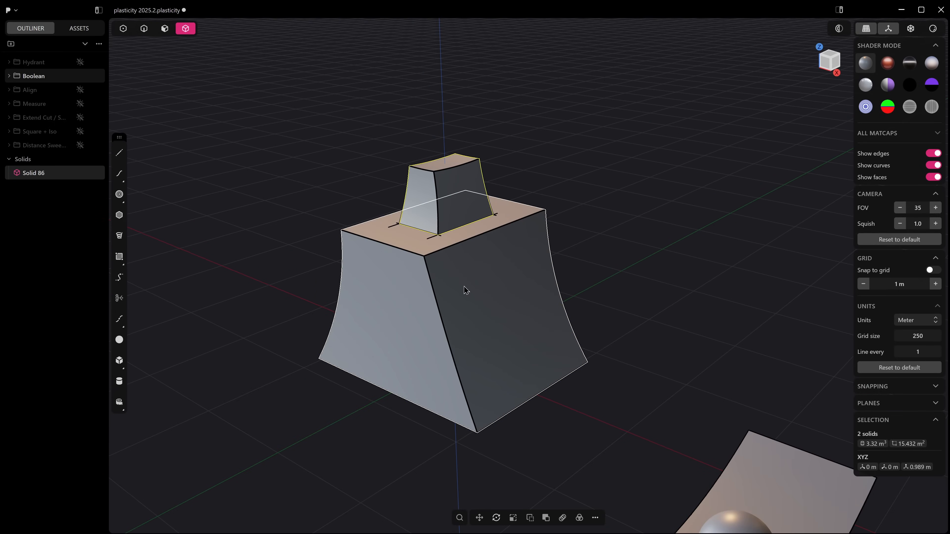
pyautogui.click(469, 247)
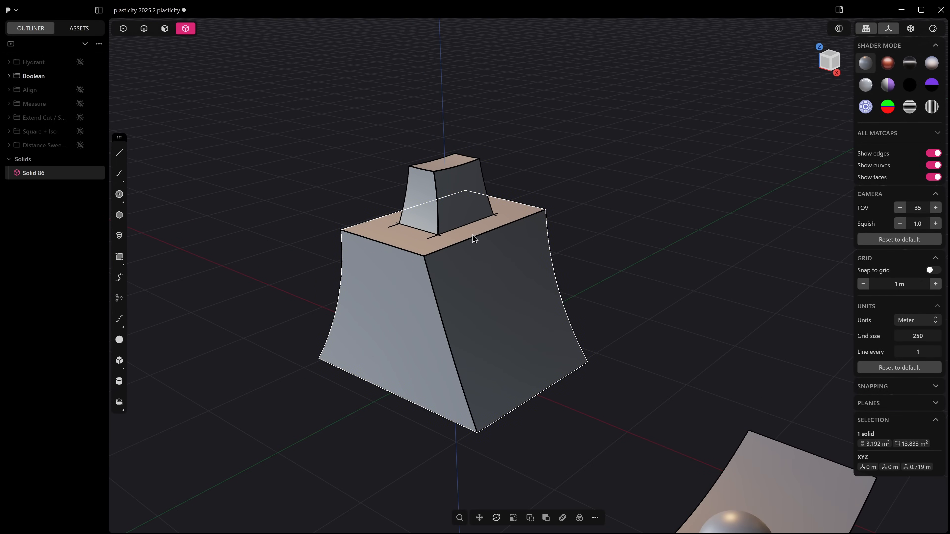
pyautogui.keyDown('shift'); pyautogui.click(467, 216); pyautogui.keyUp('shift')
pyautogui.press('q')
pyautogui.press('q')
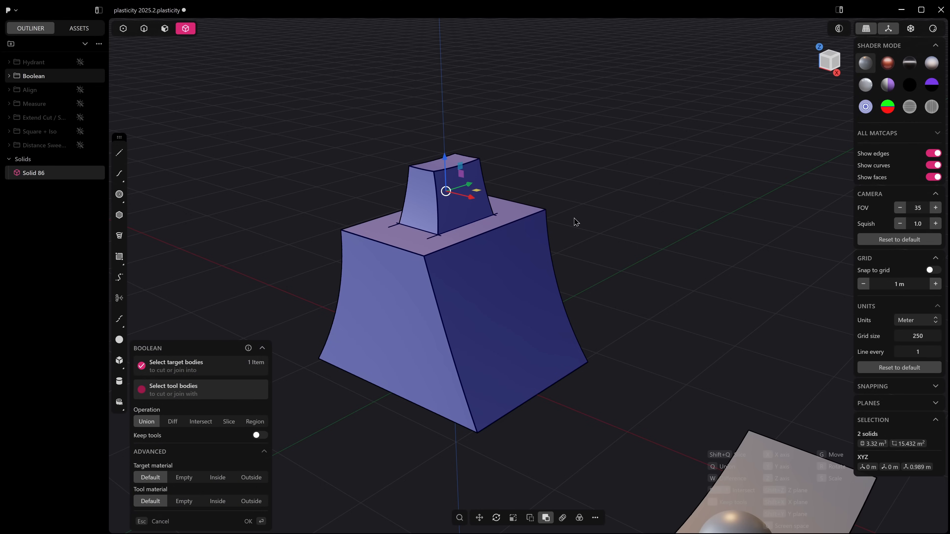
pyautogui.press('Return')
# - Remove the leftover edges around the upper block's base with Delete Redundant Topology
pyautogui.write('fRED')
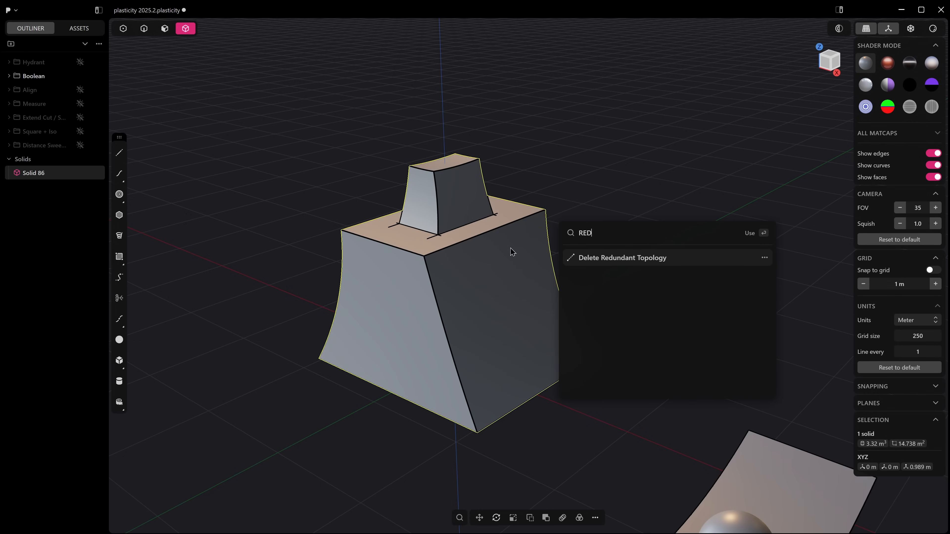
pyautogui.click(597, 258)
pyautogui.moveTo(498, 287); pyautogui.dragTo(564, 279, button='middle')
# - Try a conic fillet of about 0.107 m on the upright corner edges of both tiers
pyautogui.press('2')
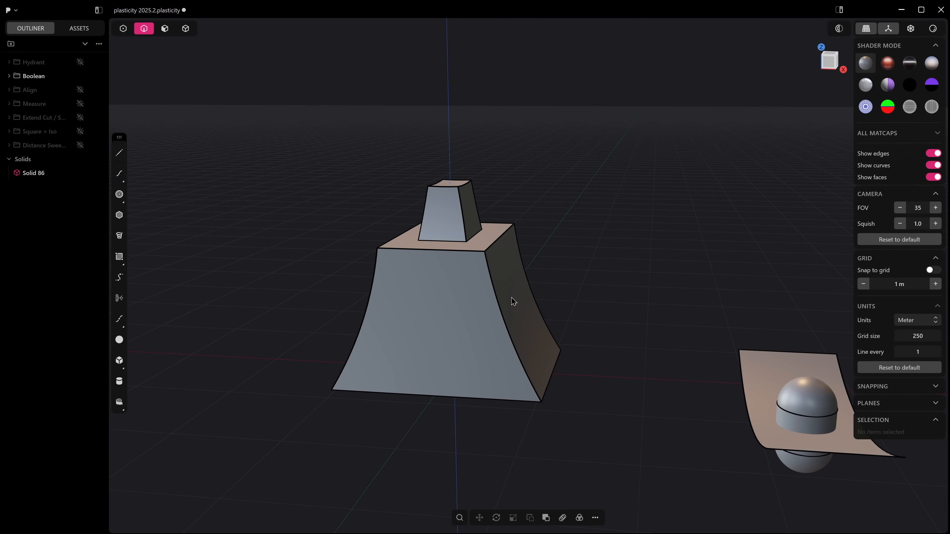
pyautogui.keyDown('alt'); pyautogui.doubleClick(498, 296); pyautogui.keyUp('alt')
pyautogui.press('b')
pyautogui.moveTo(420, 244); pyautogui.dragTo(433, 197)
pyautogui.moveTo(452, 271); pyautogui.dragTo(382, 295, button='middle')
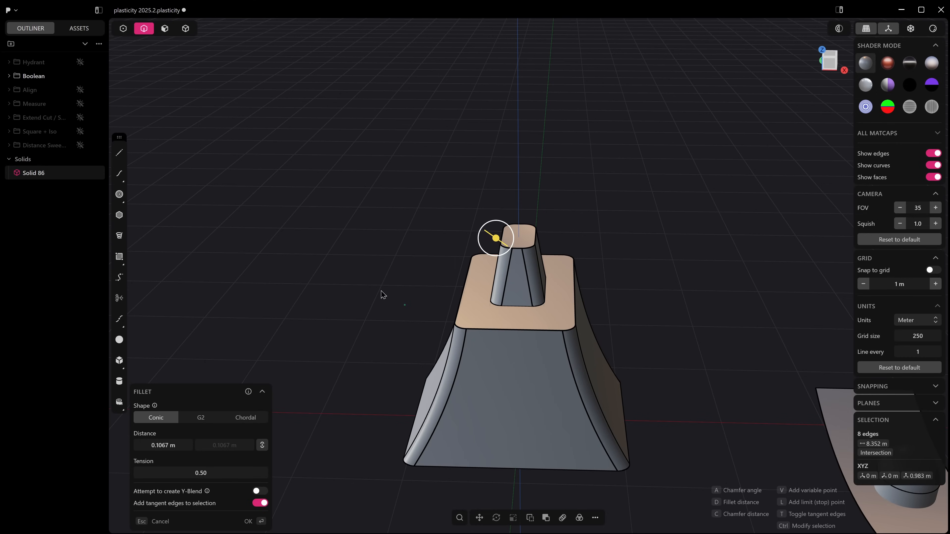
pyautogui.press('Escape')
pyautogui.click(601, 198)
# - Start a Boolean Diff with the curved sheet as the target and the capsule as the tool
pyautogui.scroll(-2, 568, 301)
pyautogui.keyDown('shift'); pyautogui.moveTo(572, 313); pyautogui.dragTo(510, 282, button='middle'); pyautogui.keyUp('shift')
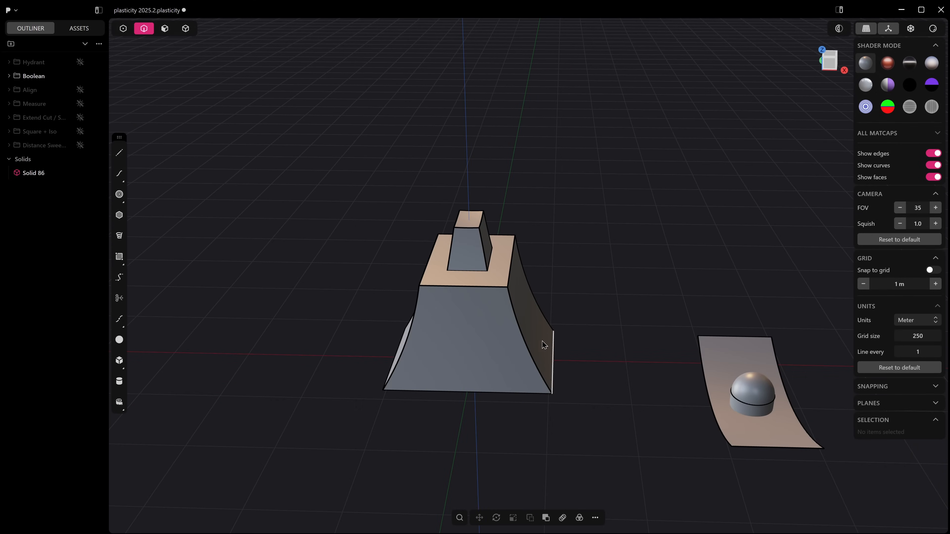
pyautogui.moveTo(543, 344); pyautogui.dragTo(463, 365, button='middle')
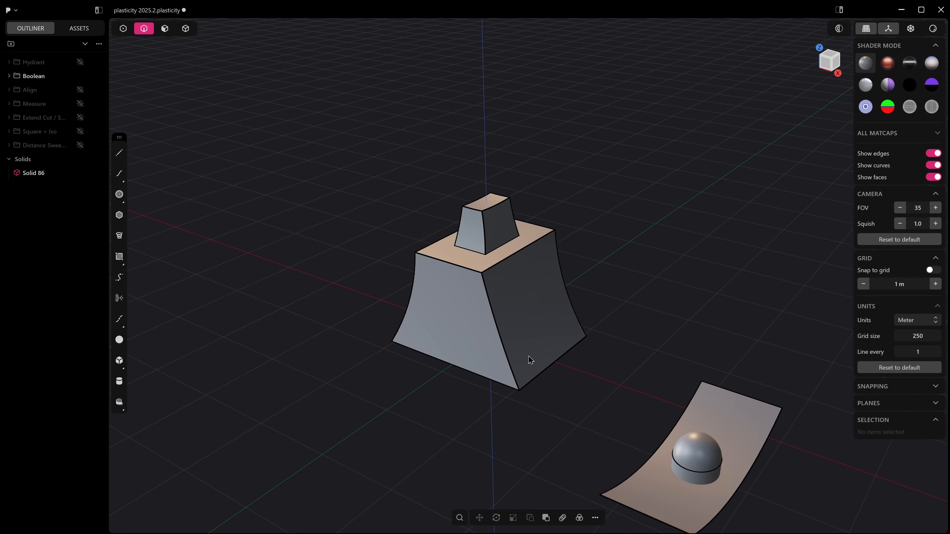
pyautogui.moveTo(501, 298); pyautogui.dragTo(515, 303, button='middle')
pyautogui.keyDown('shift'); pyautogui.moveTo(629, 380); pyautogui.dragTo(592, 340, button='middle'); pyautogui.keyUp('shift')
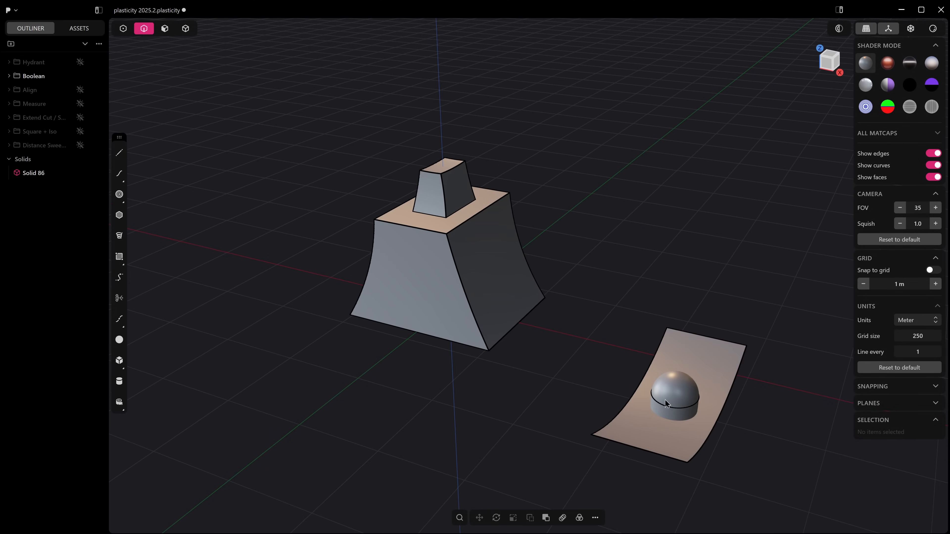
pyautogui.press('4')
pyautogui.click(695, 434)
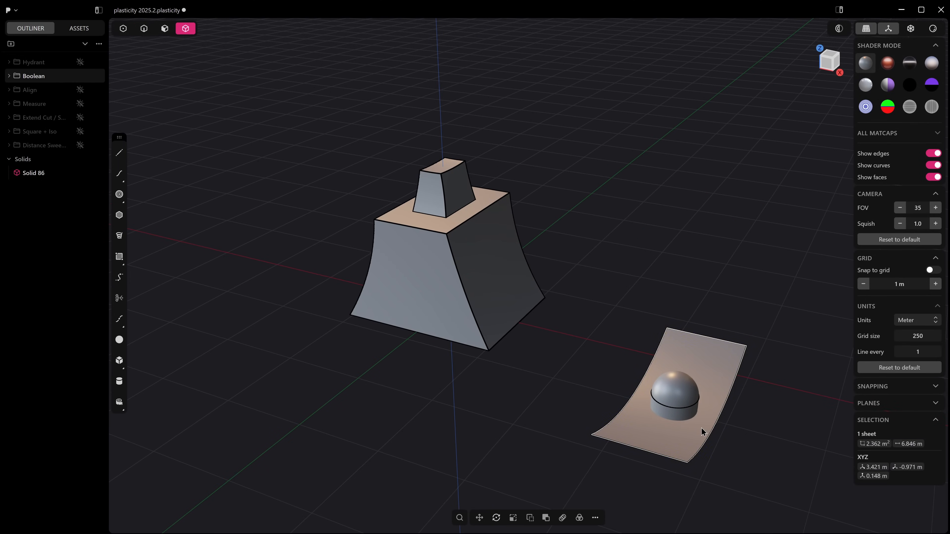
pyautogui.moveTo(701, 427); pyautogui.dragTo(662, 353, button='middle')
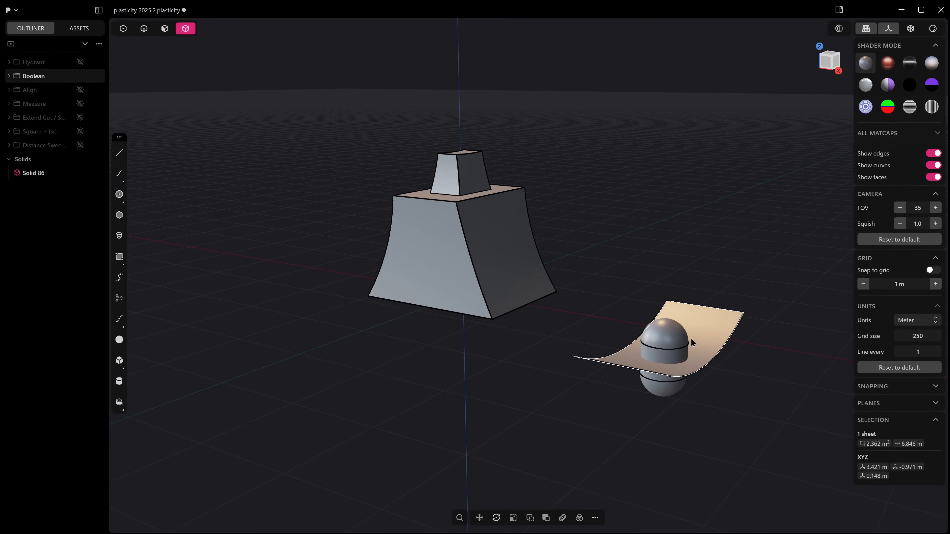
pyautogui.press('q')
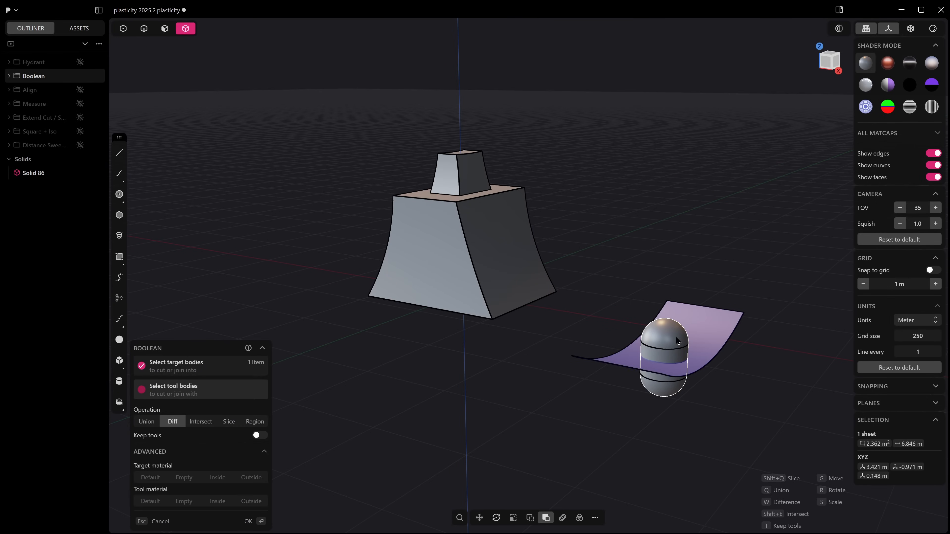
pyautogui.click(678, 341)
pyautogui.moveTo(677, 341); pyautogui.dragTo(637, 386, button='middle')
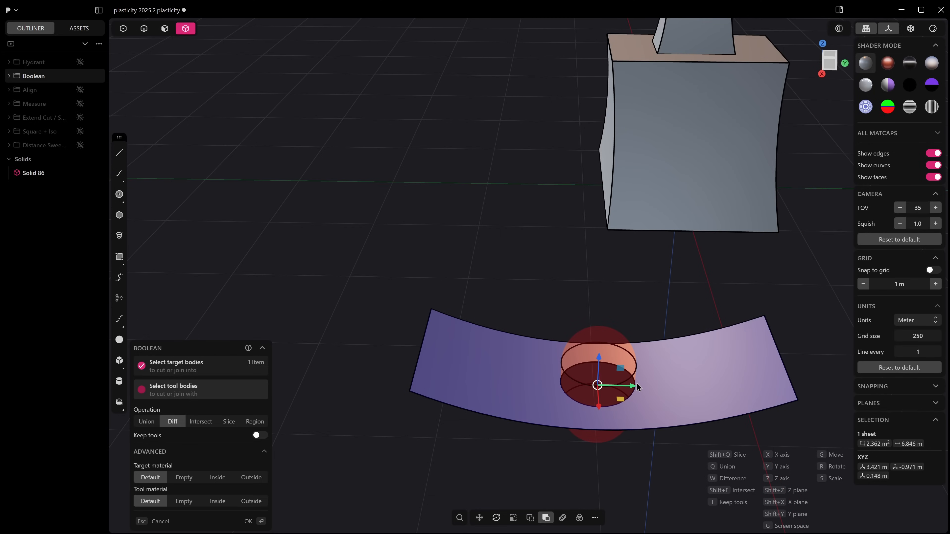
# - Try the cut with the capsule shifted slightly along Y and the target material set to Inside, and undo it
pyautogui.moveTo(638, 385); pyautogui.dragTo(633, 413)
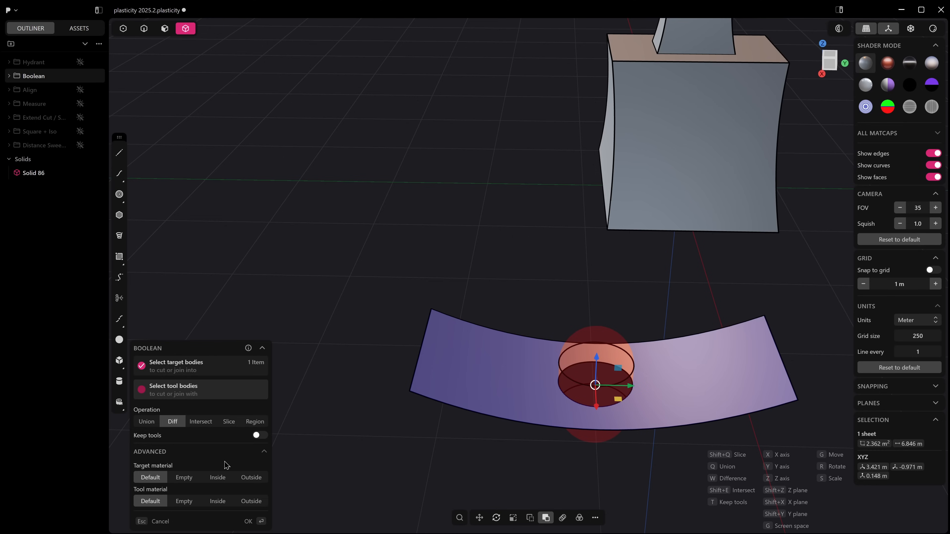
pyautogui.click(230, 480)
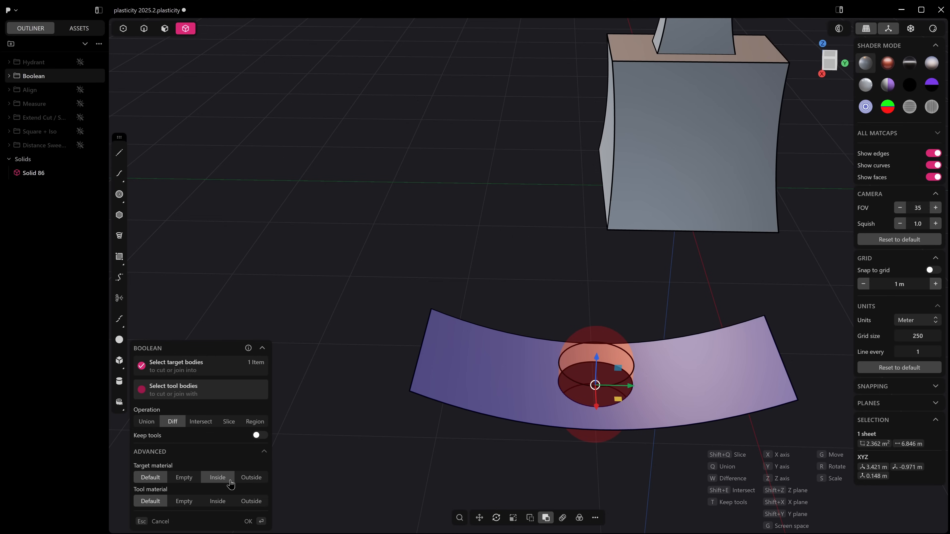
pyautogui.moveTo(419, 457); pyautogui.dragTo(379, 343, button='middle')
pyautogui.moveTo(530, 362); pyautogui.dragTo(525, 314, button='middle')
pyautogui.click(616, 297)
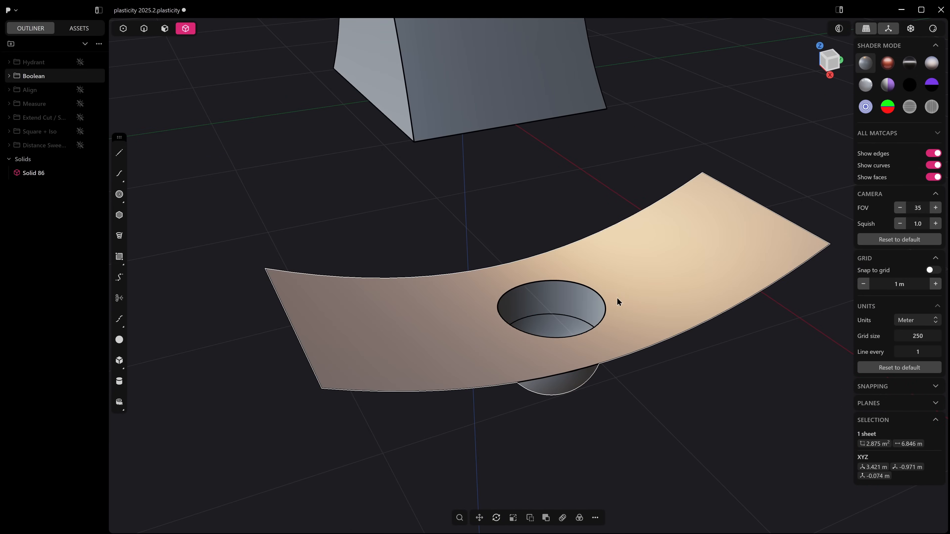
pyautogui.moveTo(617, 297); pyautogui.dragTo(557, 312, button='middle')
pyautogui.hotkey('ctrl', 'z')
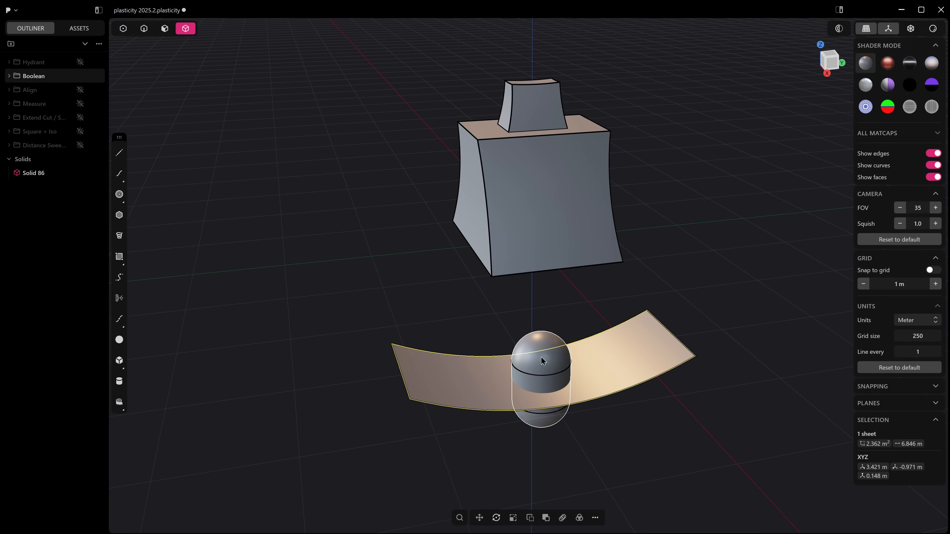
# - Cut the curved sheet with the capsule again, using Diff with the target material set to Outside
pyautogui.hotkey('shift', 'b')
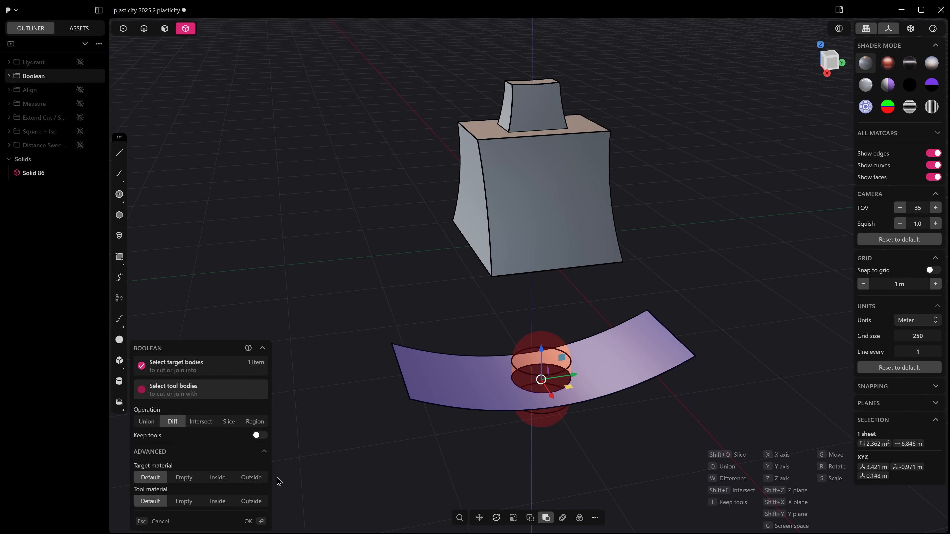
pyautogui.click(262, 479)
pyautogui.moveTo(520, 429); pyautogui.dragTo(531, 358, button='middle')
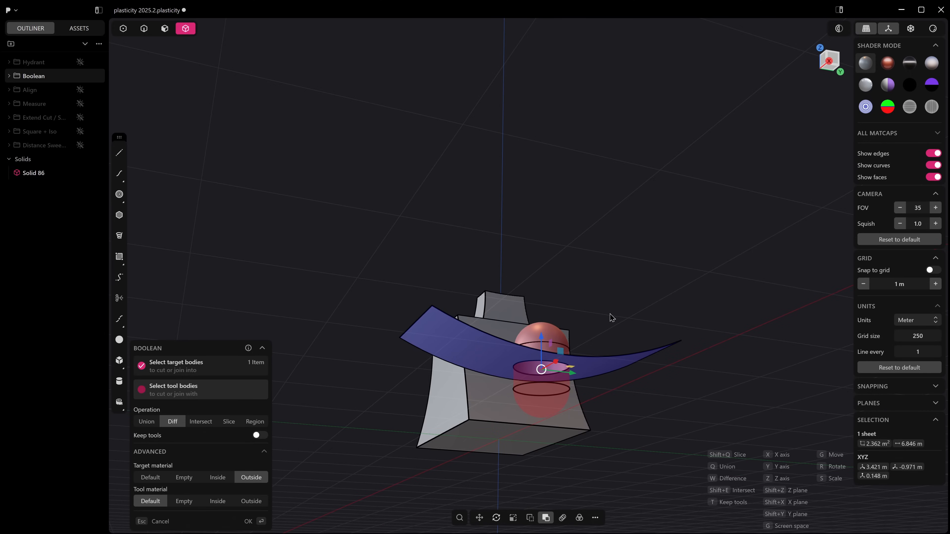
pyautogui.moveTo(612, 318); pyautogui.dragTo(527, 389, button='middle')
pyautogui.press('Return')
# - Try a Boolean Union of the curved sheet and capsule with the target material set to Inside and to Empty
pyautogui.hotkey('shift', '-')
pyautogui.click(559, 333)
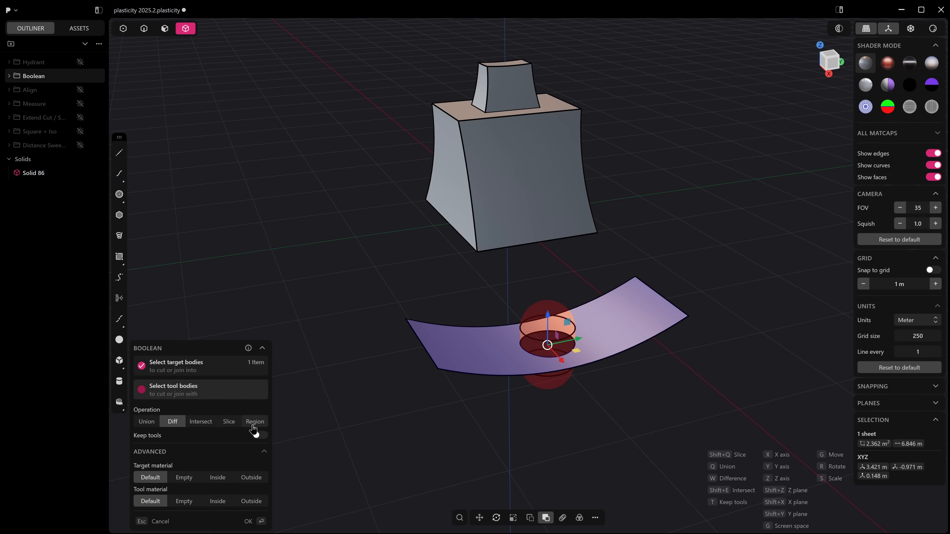
pyautogui.click(146, 421)
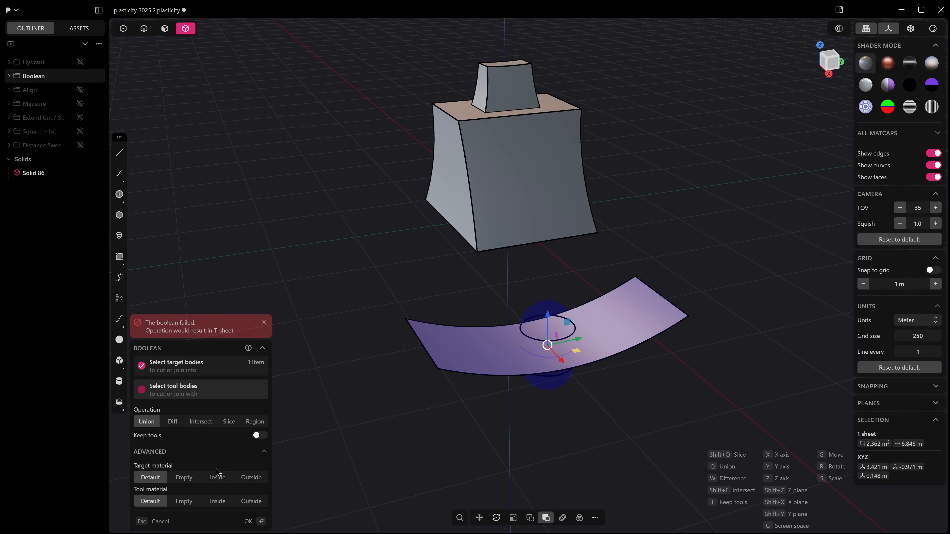
pyautogui.click(217, 478)
pyautogui.moveTo(477, 388); pyautogui.dragTo(547, 282, button='middle')
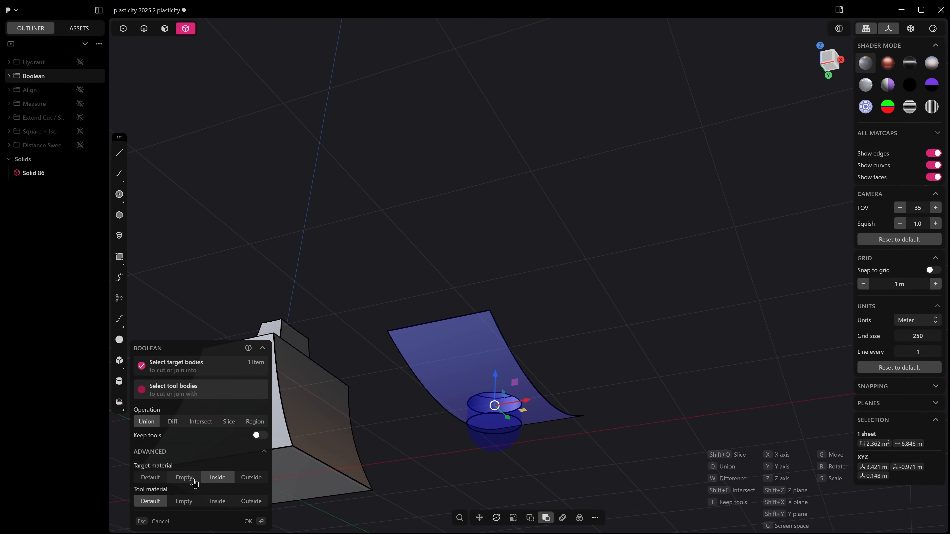
pyautogui.click(184, 478)
pyautogui.moveTo(284, 471); pyautogui.dragTo(385, 465, button='middle')
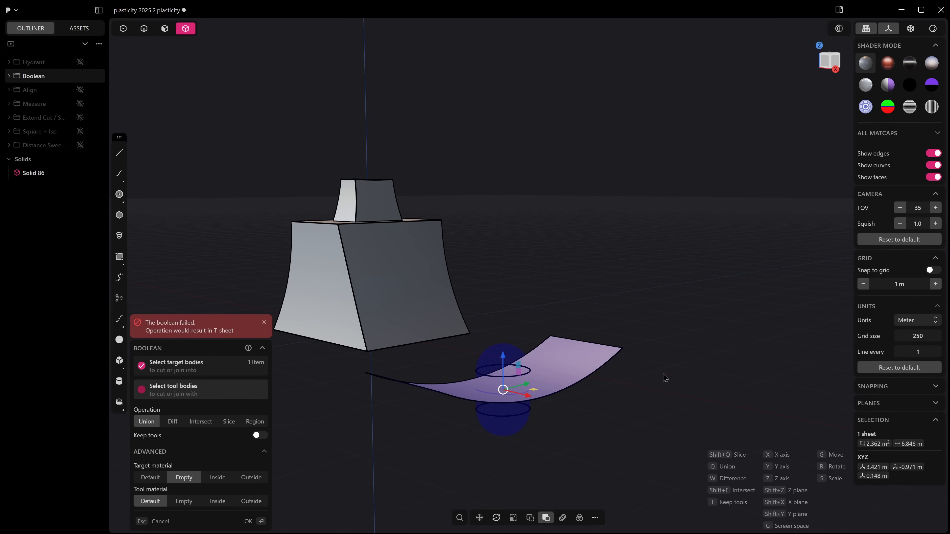
pyautogui.moveTo(665, 378); pyautogui.dragTo(641, 402, button='middle')
# - Unite the curved sheet and the capsule with both target and tool material set to Inside
pyautogui.click(184, 501)
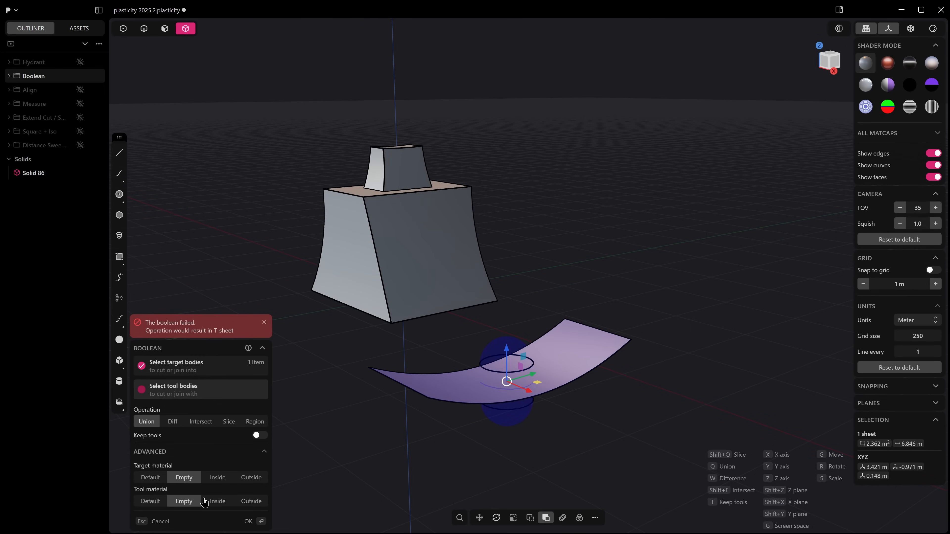
pyautogui.click(218, 501)
pyautogui.click(217, 477)
pyautogui.moveTo(276, 471); pyautogui.dragTo(346, 481, button='middle')
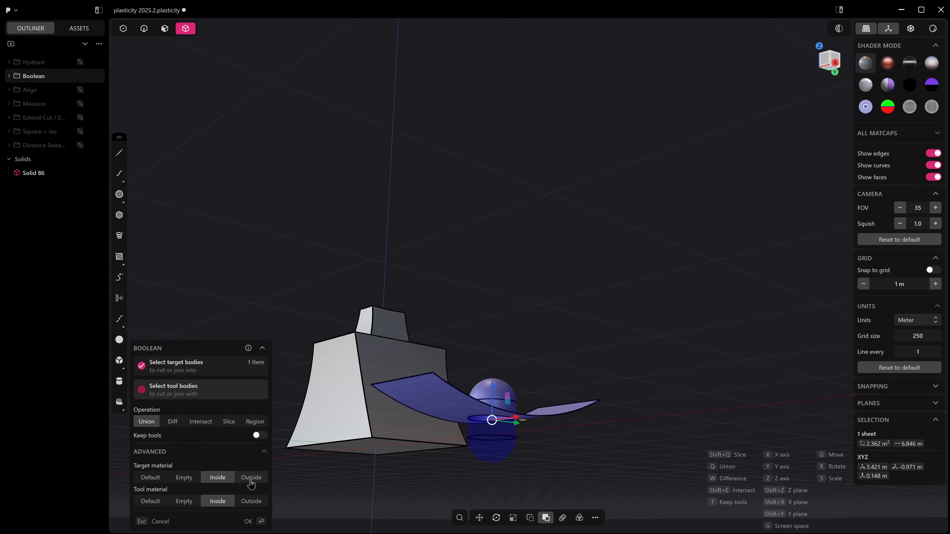
pyautogui.moveTo(659, 378); pyautogui.dragTo(684, 401, button='middle')
pyautogui.press('Return')
pyautogui.moveTo(596, 343); pyautogui.dragTo(506, 372, button='middle')
pyautogui.moveTo(450, 362); pyautogui.dragTo(451, 368, button='middle')
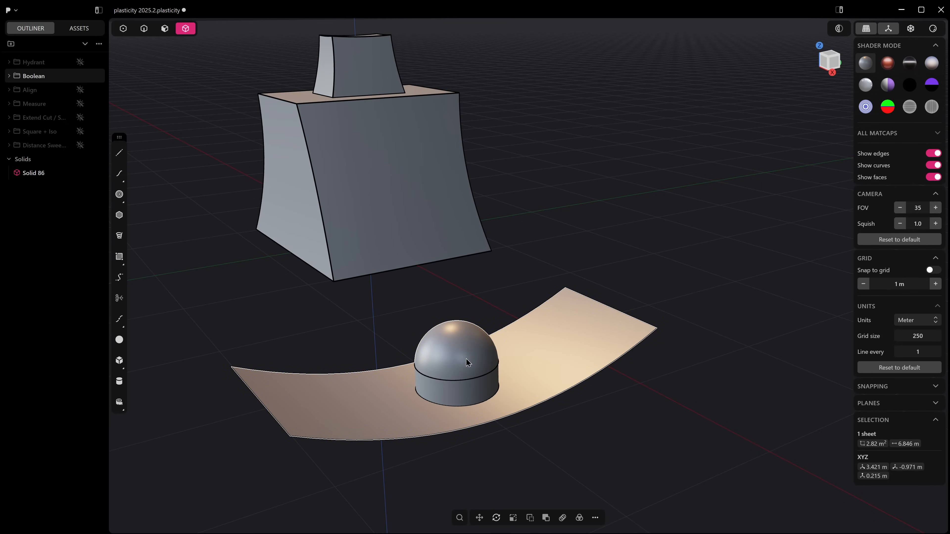
# - Undo the sheet and capsule union along with the preceding boolean changes
pyautogui.moveTo(528, 356); pyautogui.dragTo(502, 409, button='middle')
pyautogui.hotkey('ctrl', 'z')
pyautogui.hotkey('ctrl', 'z')
pyautogui.hotkey('ctrl', 'z')
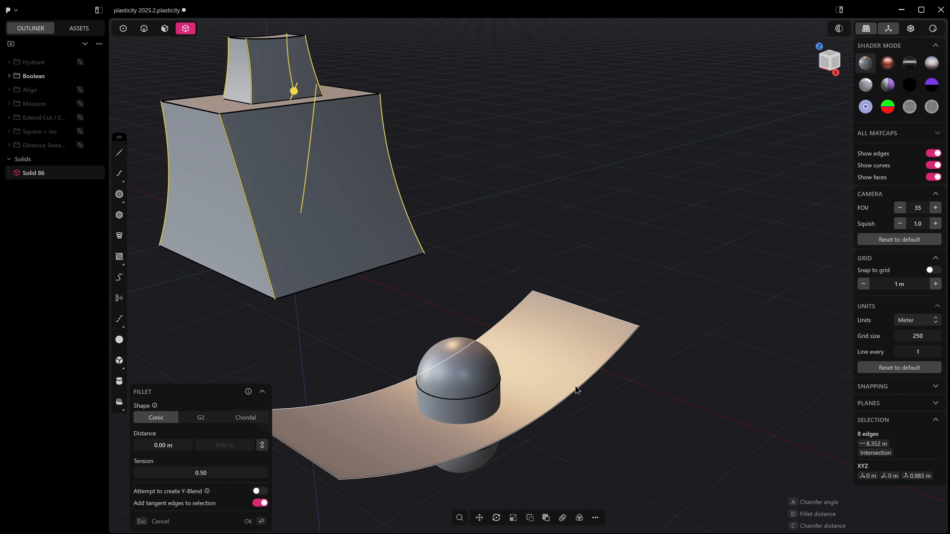
pyautogui.moveTo(577, 390); pyautogui.dragTo(515, 288, button='middle')
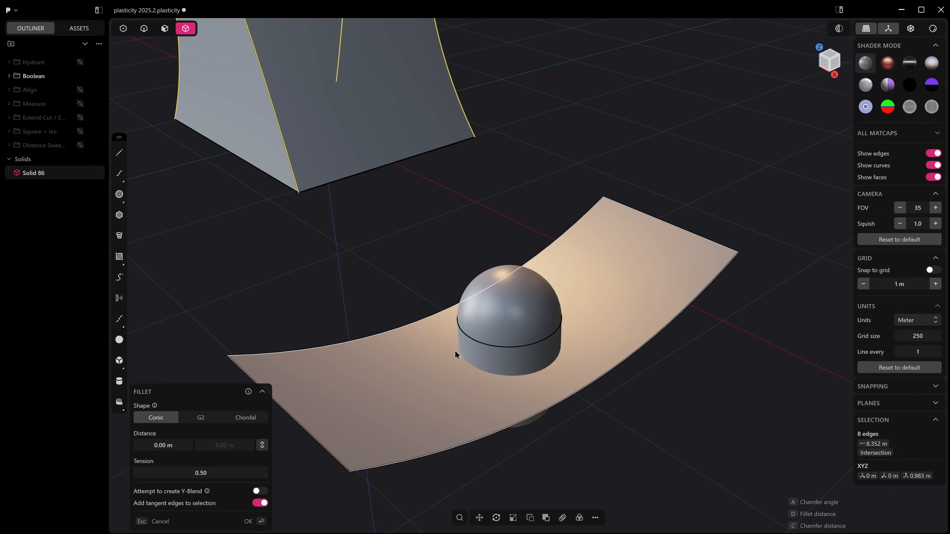
pyautogui.keyDown('shift'); pyautogui.moveTo(477, 314); pyautogui.dragTo(510, 299, button='middle'); pyautogui.keyUp('shift')
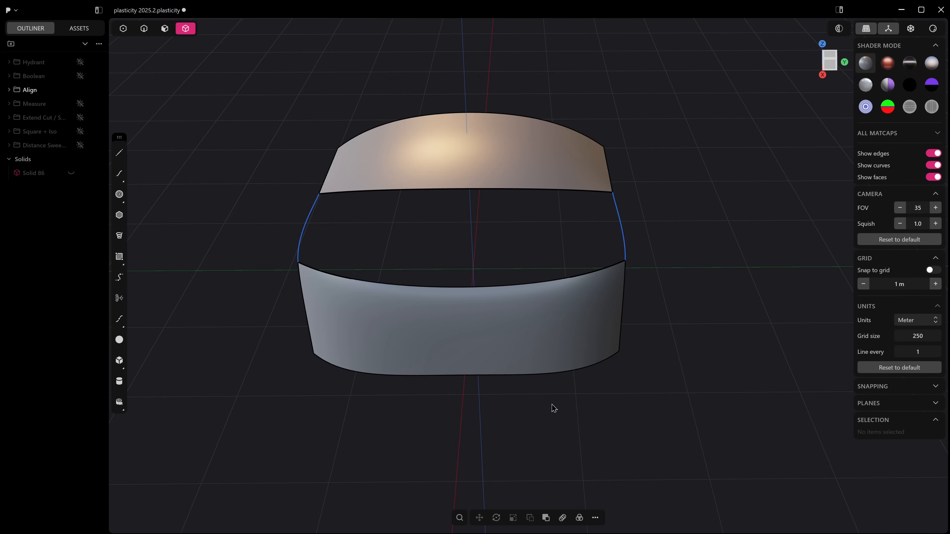
# - Select the facing edges of the two Align sheets together with both blue connecting curves
pyautogui.moveTo(556, 407); pyautogui.dragTo(586, 402, button='middle')
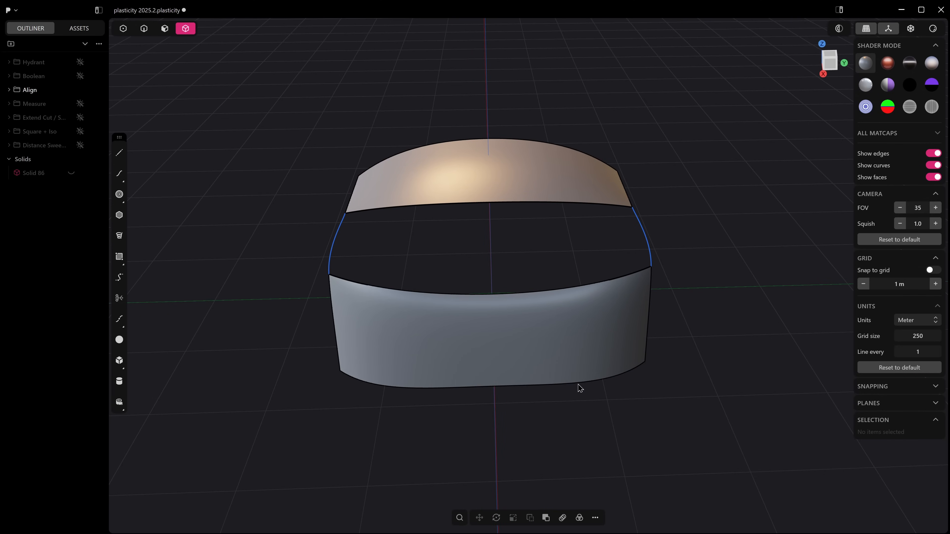
pyautogui.moveTo(559, 446)
pyautogui.mouseDown(button='middle')
pyautogui.moveTo(598, 395)
pyautogui.moveTo(628, 416)
pyautogui.moveTo(608, 413)
pyautogui.moveTo(557, 438)
pyautogui.mouseUp(button='middle')
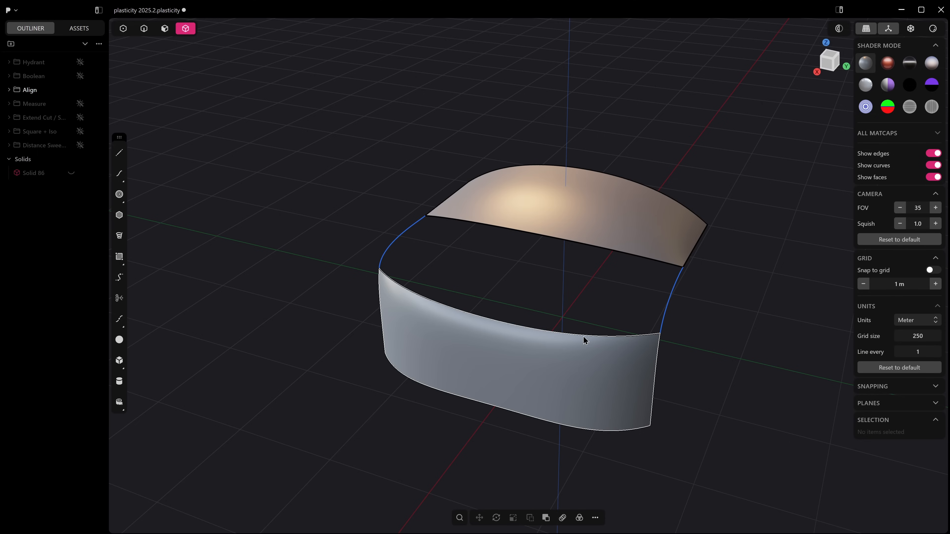
pyautogui.moveTo(585, 340); pyautogui.dragTo(527, 318, button='middle')
pyautogui.click(541, 316)
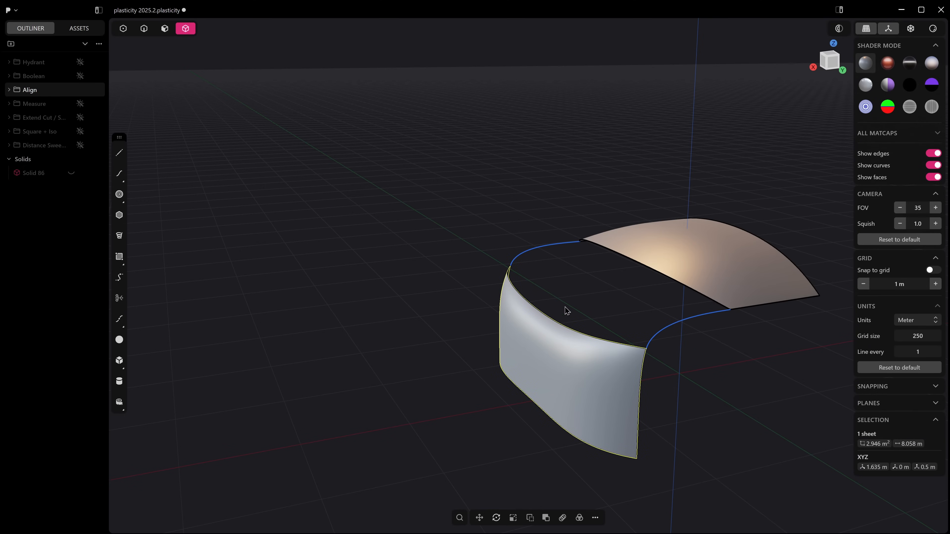
pyautogui.press('2')
pyautogui.click(670, 325)
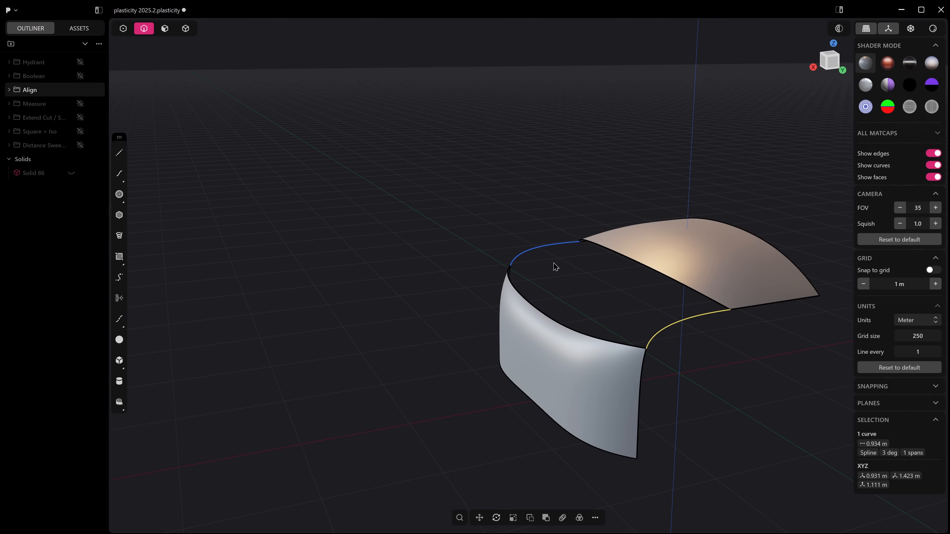
pyautogui.keyDown('shift'); pyautogui.click(552, 264); pyautogui.keyUp('shift')
pyautogui.keyDown('shift'); pyautogui.click(538, 313); pyautogui.keyUp('shift')
pyautogui.keyDown('shift'); pyautogui.click(613, 257); pyautogui.keyUp('shift')
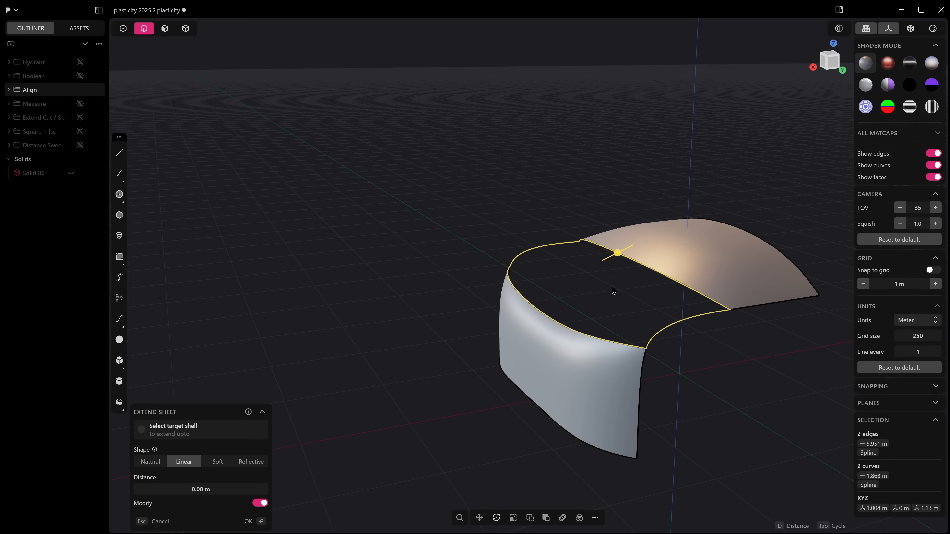
# - Try a Patch Hole with G2 continuity across the gap between the two sheets
pyautogui.hotkey('shift', 'f')
pyautogui.moveTo(606, 298); pyautogui.dragTo(628, 304, button='middle')
pyautogui.press('Tab')
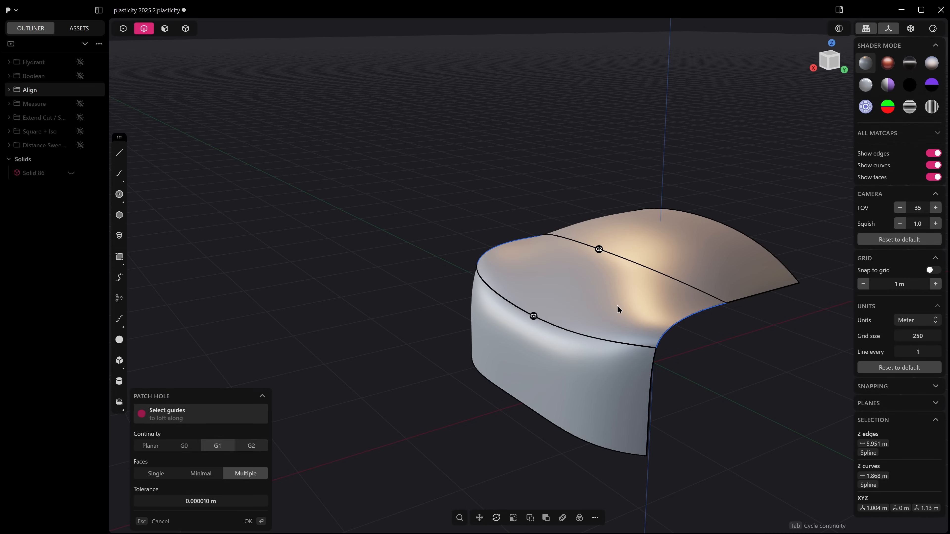
pyautogui.press('Tab')
pyautogui.moveTo(584, 313); pyautogui.dragTo(501, 306, button='middle')
pyautogui.press('Escape')
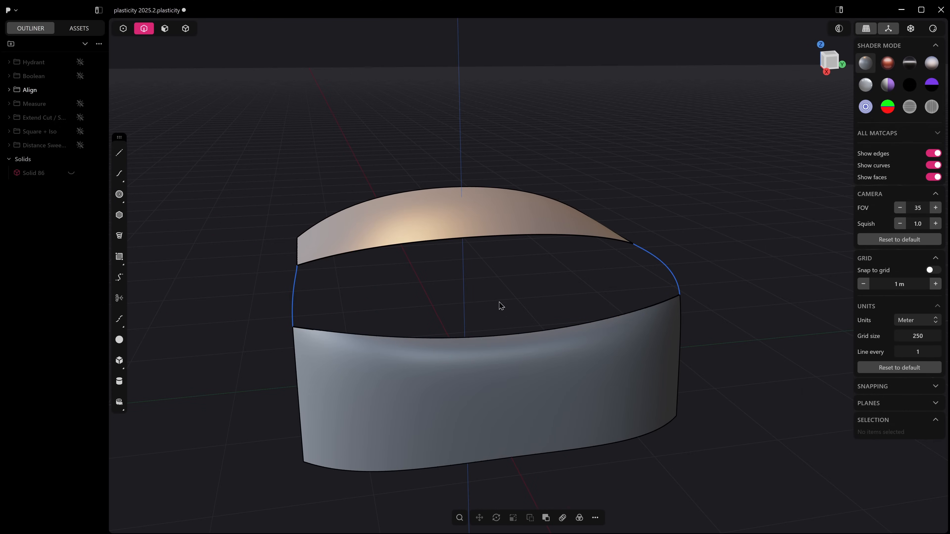
# - Try a G2 Loft between the facing sheet edges, previewing it with the glossy red matcap
pyautogui.click(497, 337)
pyautogui.press('e')
pyautogui.keyDown('shift'); pyautogui.click(505, 236); pyautogui.keyUp('shift')
pyautogui.moveTo(515, 259); pyautogui.dragTo(451, 269, button='middle')
pyautogui.press('l')
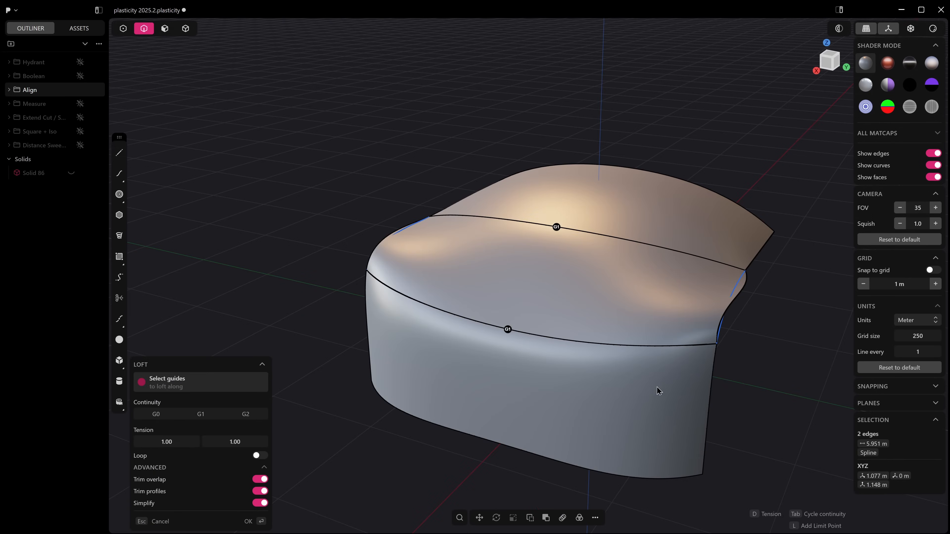
pyautogui.moveTo(659, 393); pyautogui.dragTo(810, 194, button='middle')
pyautogui.click(888, 63)
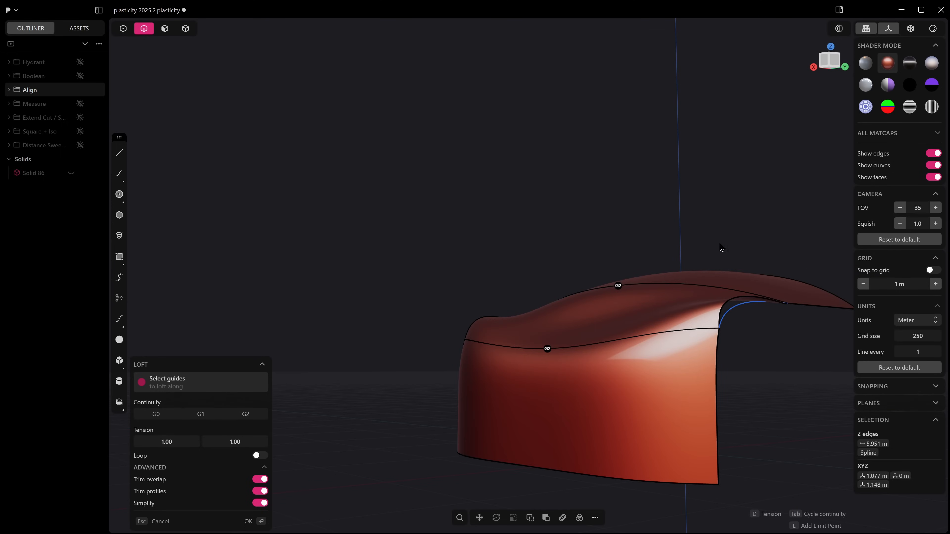
pyautogui.moveTo(719, 246); pyautogui.dragTo(724, 294, button='middle')
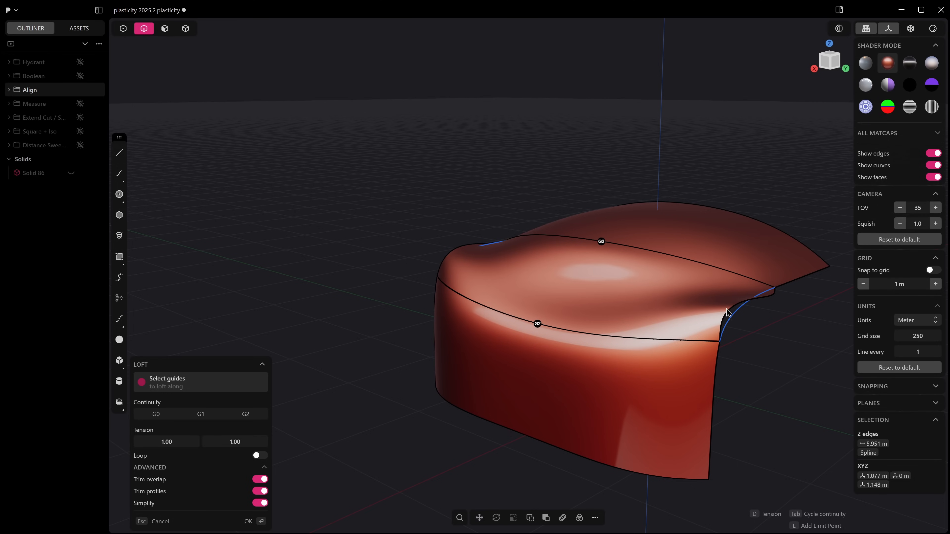
pyautogui.press('Escape')
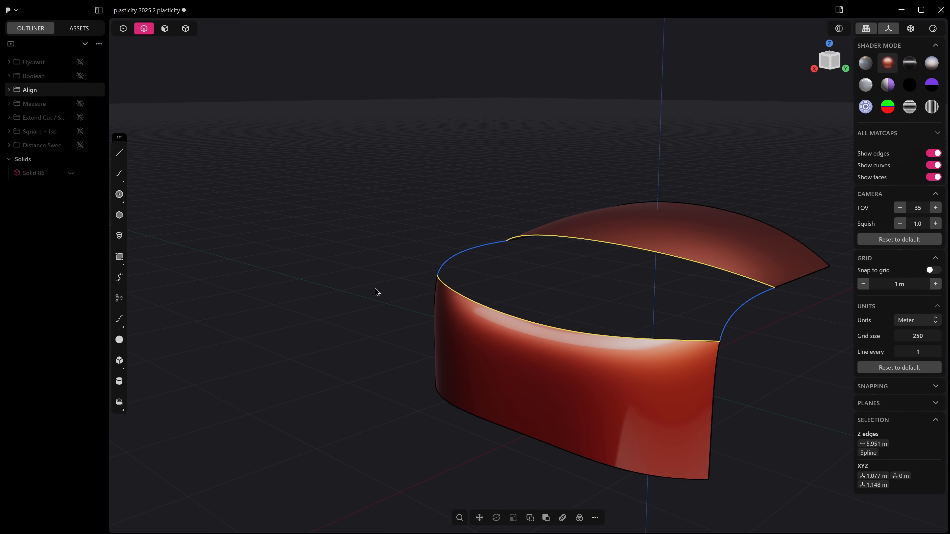
# - Try an xNURBS surface between the facing edges with both connecting curves as guides and G2 continuity
pyautogui.moveTo(374, 292); pyautogui.dragTo(421, 342, button='middle')
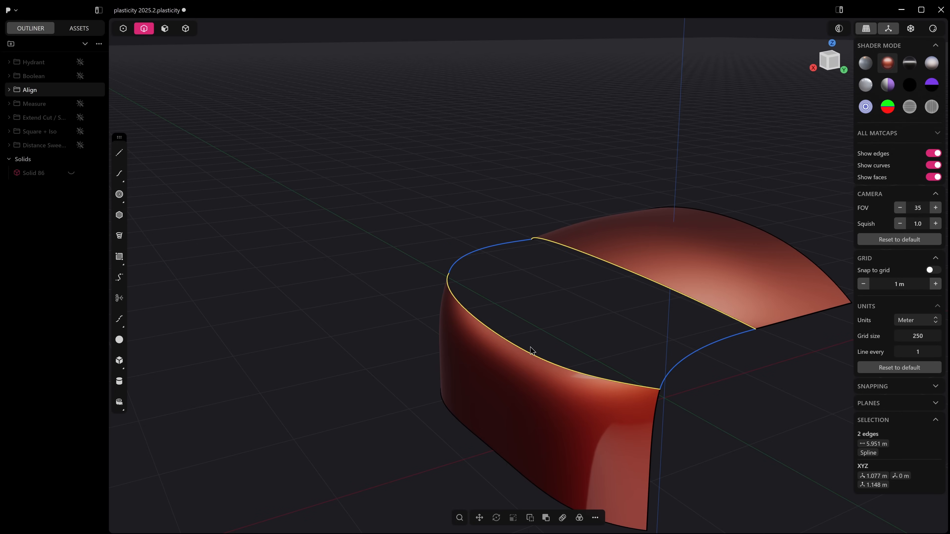
pyautogui.hotkey('alt', 'p')
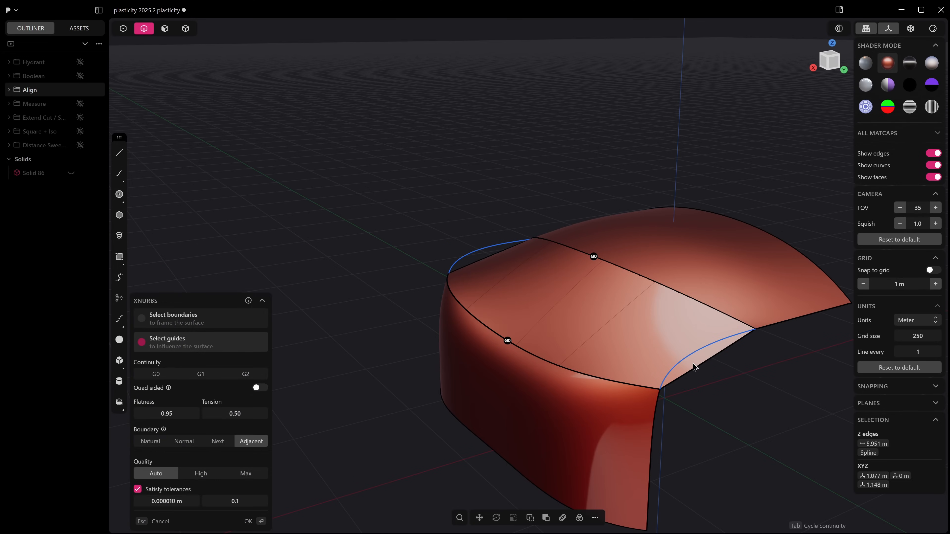
pyautogui.click(693, 355)
pyautogui.click(484, 258)
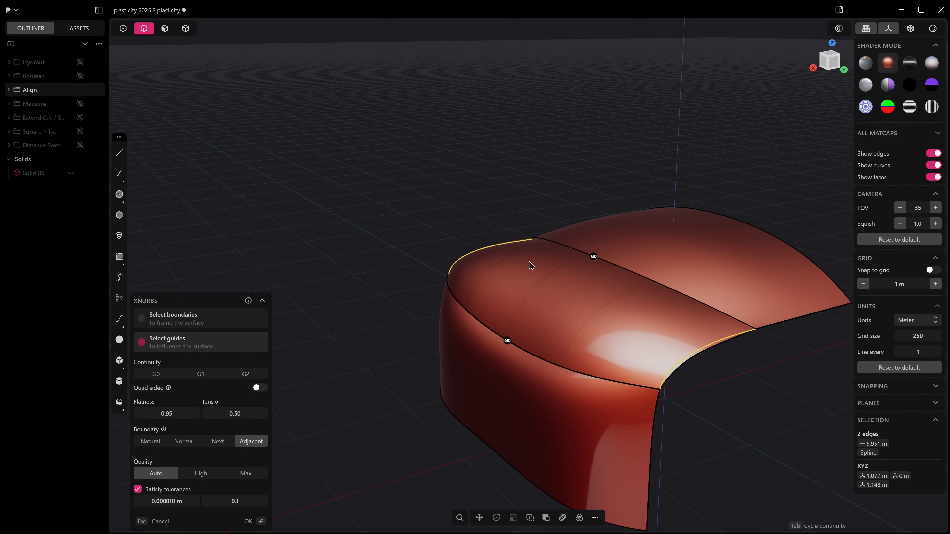
pyautogui.press('Tab')
pyautogui.press('Tab')
pyautogui.moveTo(522, 265); pyautogui.dragTo(613, 321, button='middle')
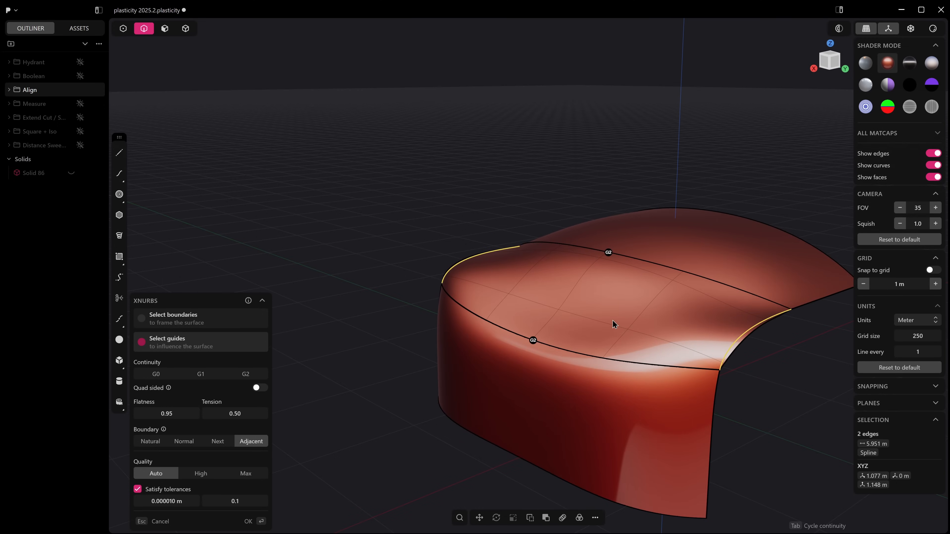
pyautogui.press('Escape')
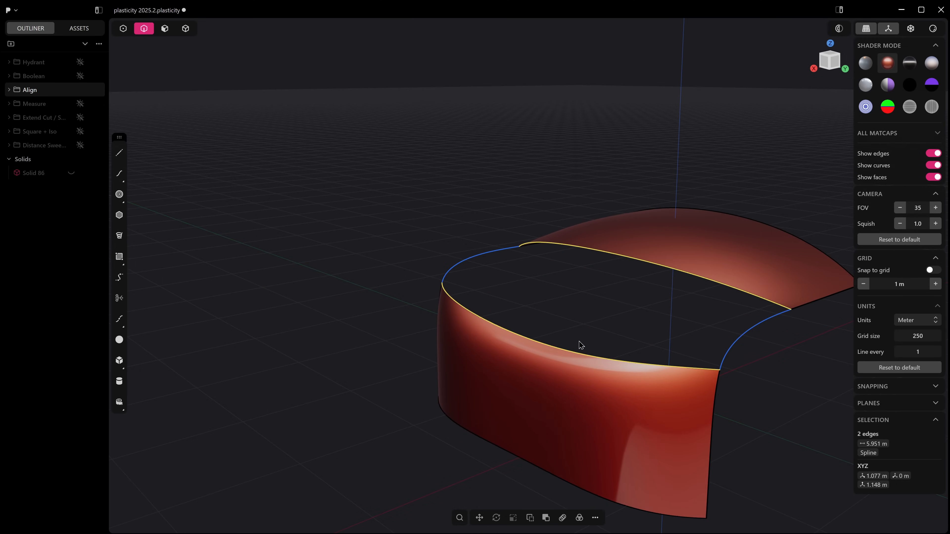
# - Clear the edge selection and restore the grey matcap
pyautogui.press('Escape')
pyautogui.moveTo(557, 323); pyautogui.dragTo(521, 366, button='middle')
pyautogui.click(865, 63)
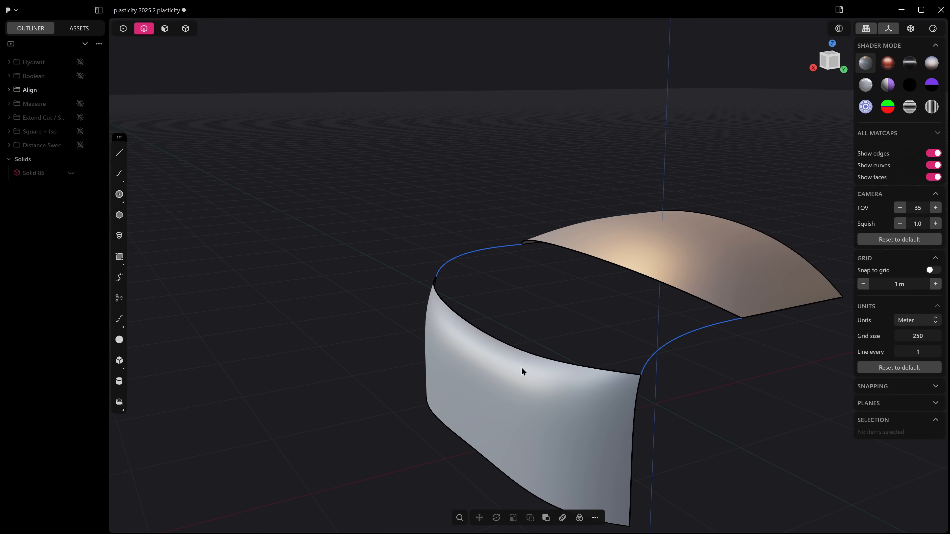
# - Align the front sheet's upper edge to the facing edge of the rear sheet with G2 continuity
pyautogui.click(514, 348)
pyautogui.press('e')
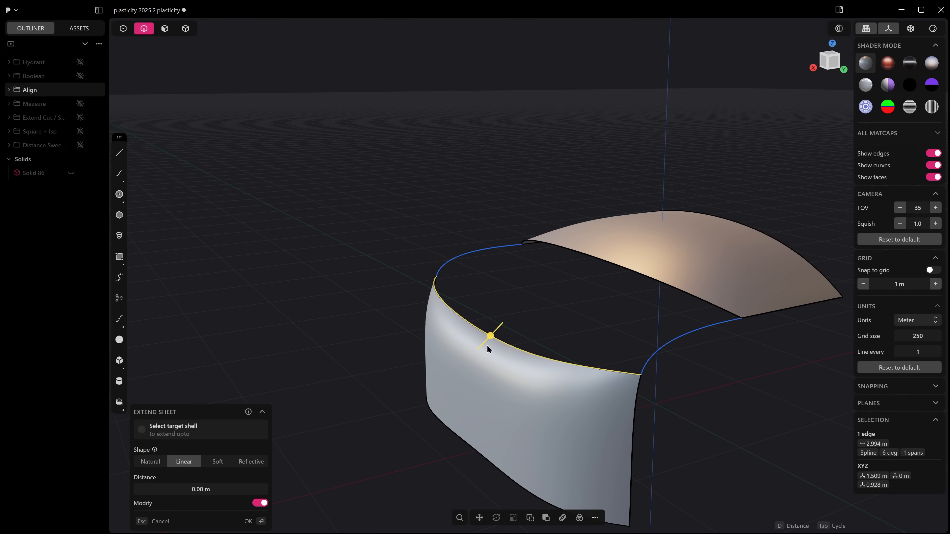
pyautogui.keyDown('shift'); pyautogui.moveTo(501, 360); pyautogui.dragTo(493, 316, button='middle'); pyautogui.keyUp('shift')
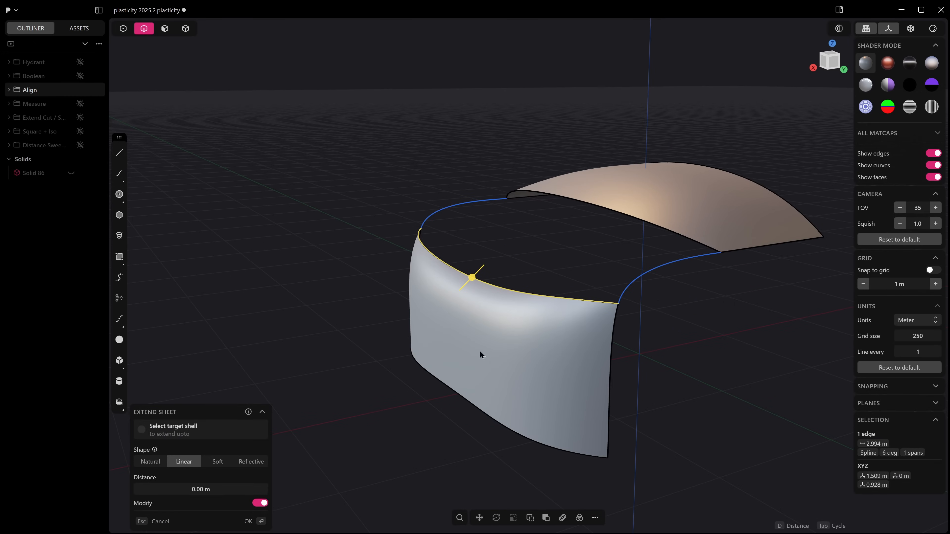
pyautogui.click(606, 212)
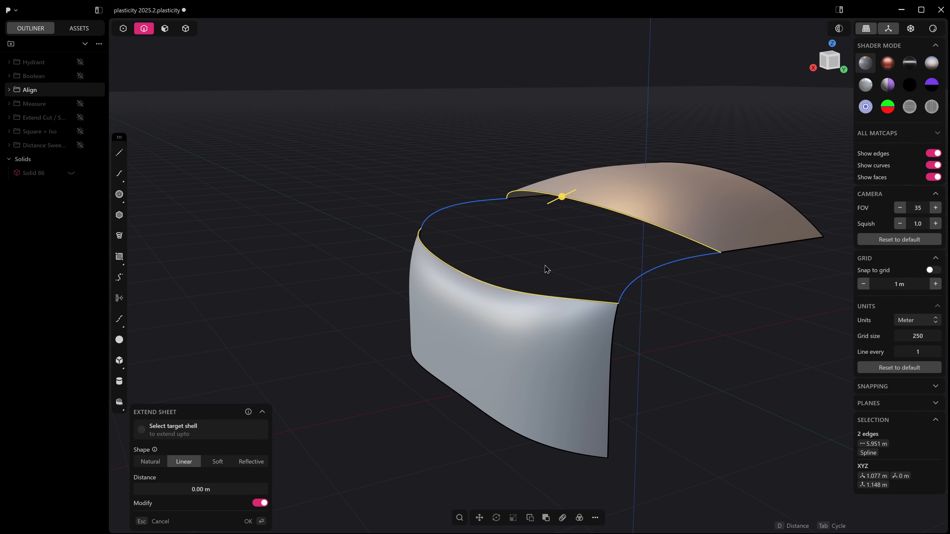
pyautogui.rightClick(424, 360)
pyautogui.write('AL')
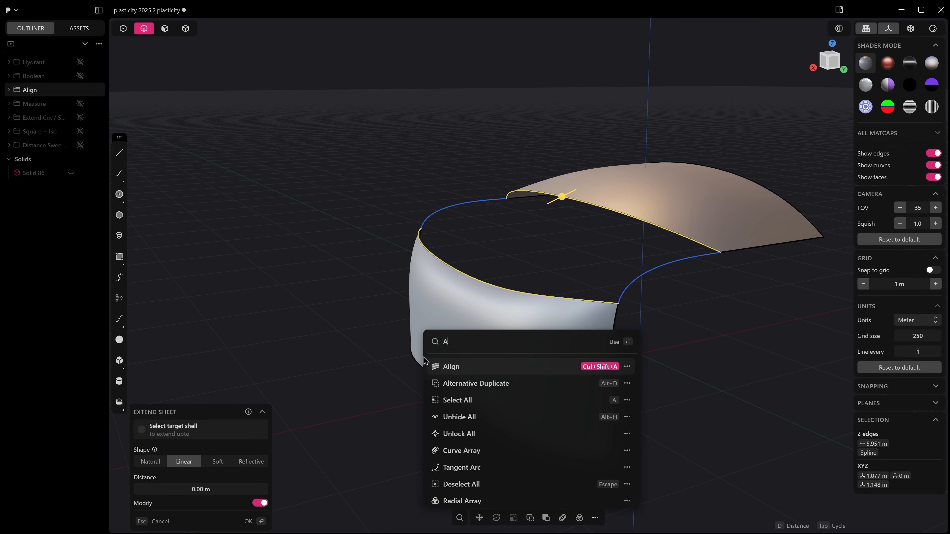
pyautogui.click(474, 370)
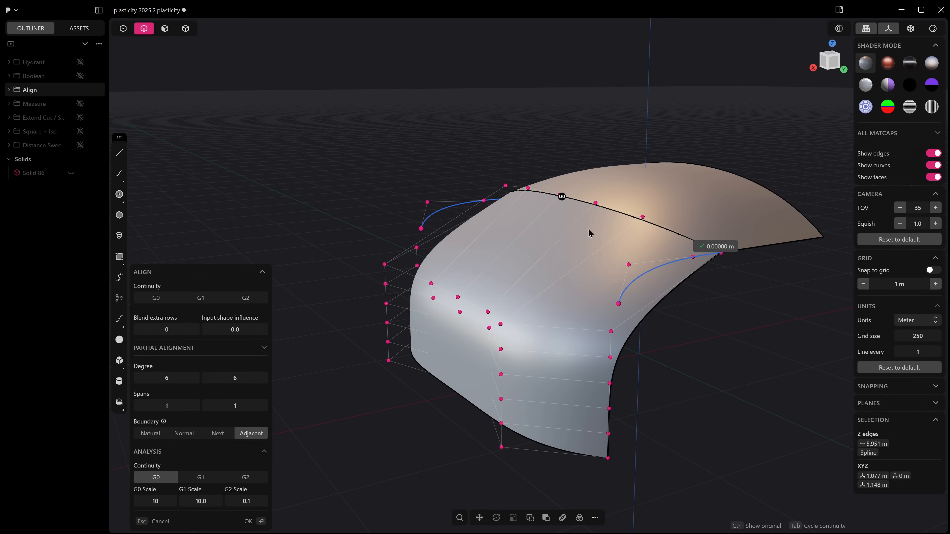
pyautogui.moveTo(581, 214); pyautogui.dragTo(575, 232, button='middle')
pyautogui.moveTo(525, 250); pyautogui.dragTo(546, 239, button='middle')
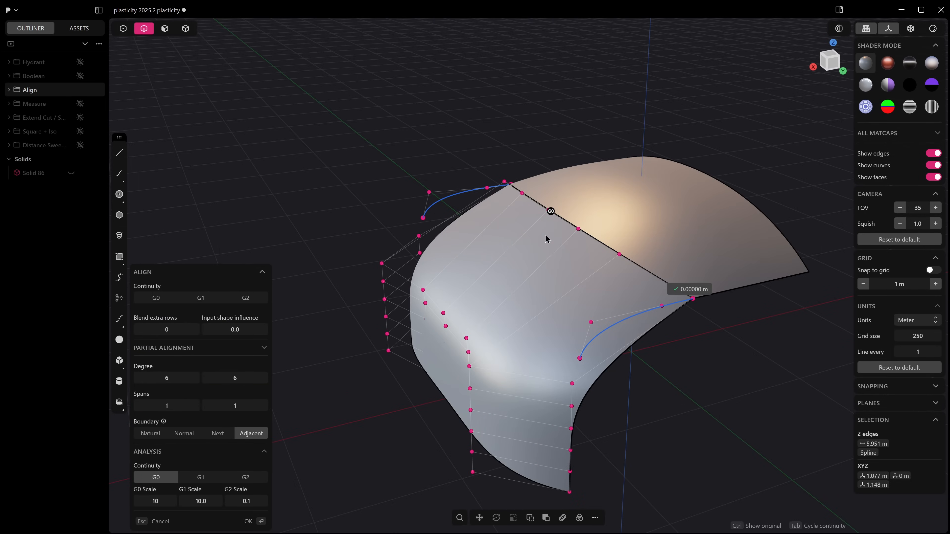
pyautogui.press('Tab')
pyautogui.press('Tab')
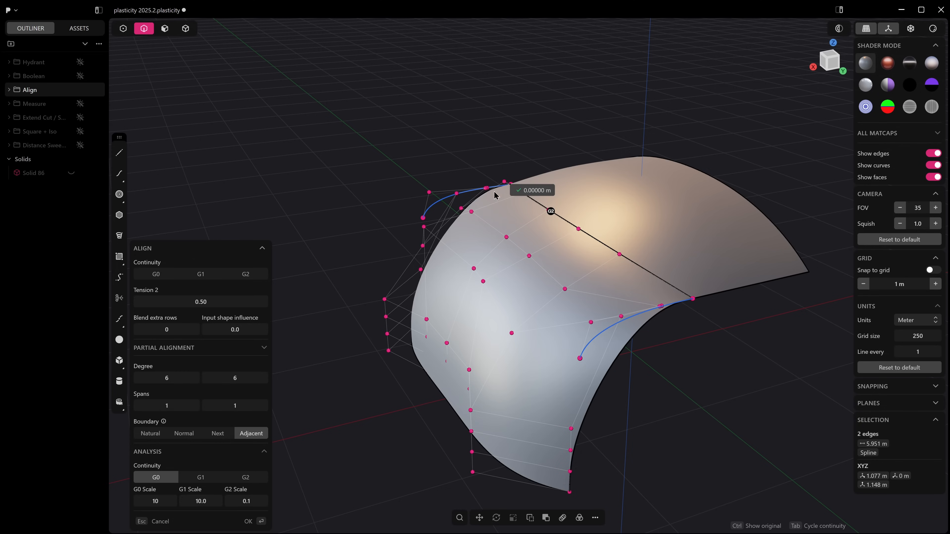
# - Set the alignment's Blend extra rows to 2
pyautogui.scroll(3, 501, 202)
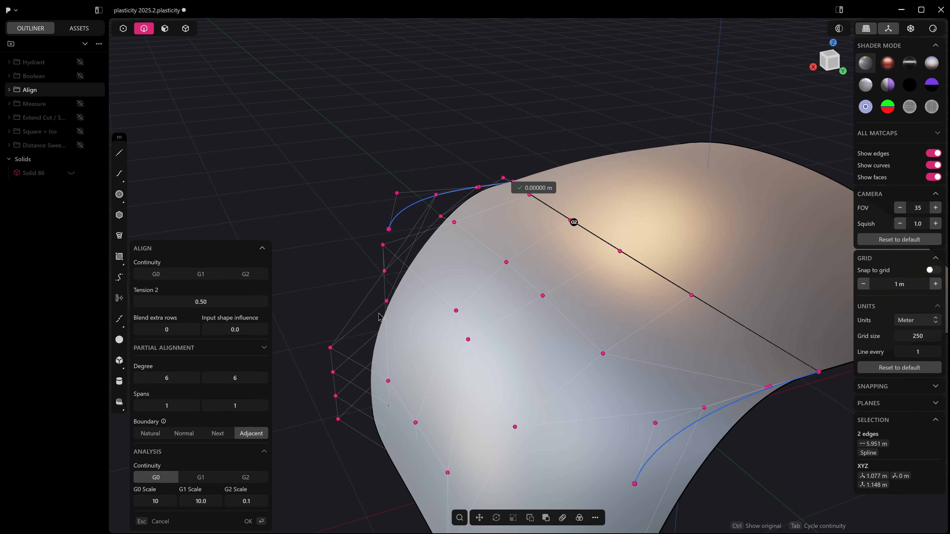
pyautogui.keyDown('shift'); pyautogui.moveTo(386, 283); pyautogui.dragTo(397, 204, button='middle'); pyautogui.keyUp('shift')
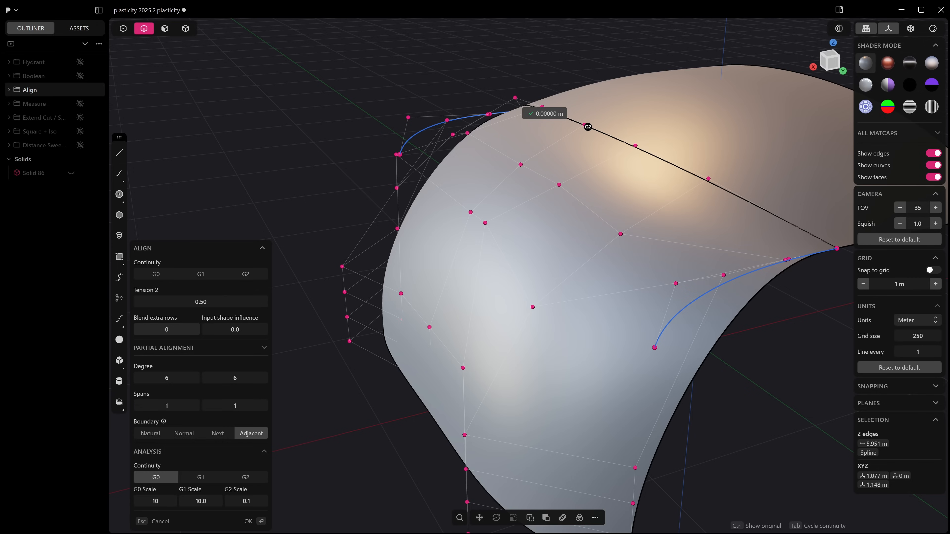
pyautogui.moveTo(166, 329)
pyautogui.mouseDown()
pyautogui.moveTo(197, 329)
pyautogui.moveTo(182, 329)
pyautogui.mouseUp()
# - Shade the sheets with black-and-white zebra stripes and apply the alignment
pyautogui.moveTo(567, 283); pyautogui.dragTo(627, 267, button='middle')
pyautogui.click(931, 106)
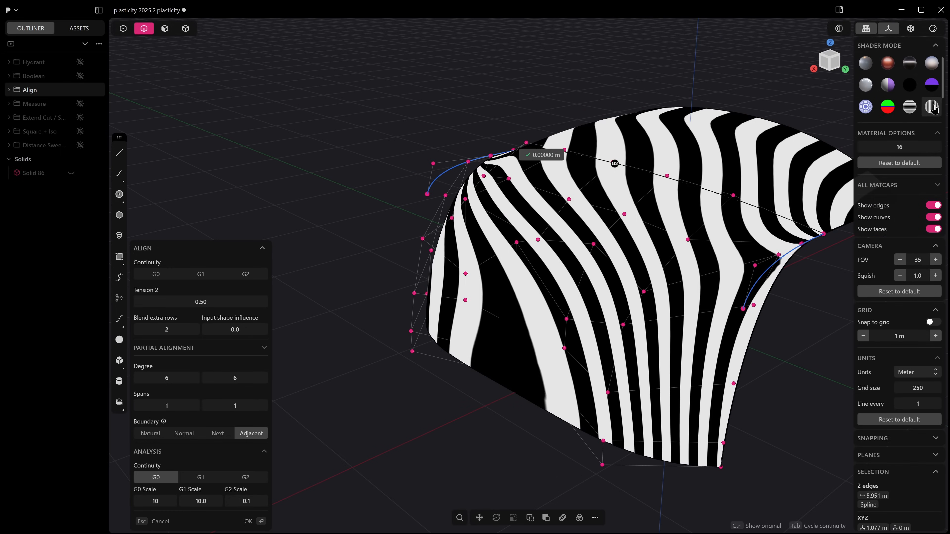
pyautogui.press('Return')
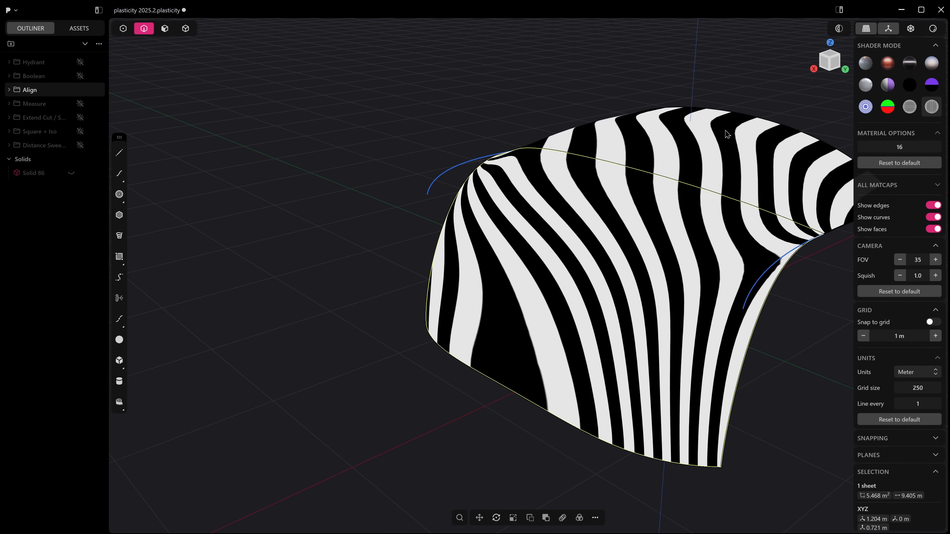
# - Deselect the sheet, hide the edges and switch from zebra stripes to the red glossy matcap to inspect the blended surface
pyautogui.moveTo(726, 134); pyautogui.dragTo(710, 131, button='middle')
pyautogui.click(567, 75)
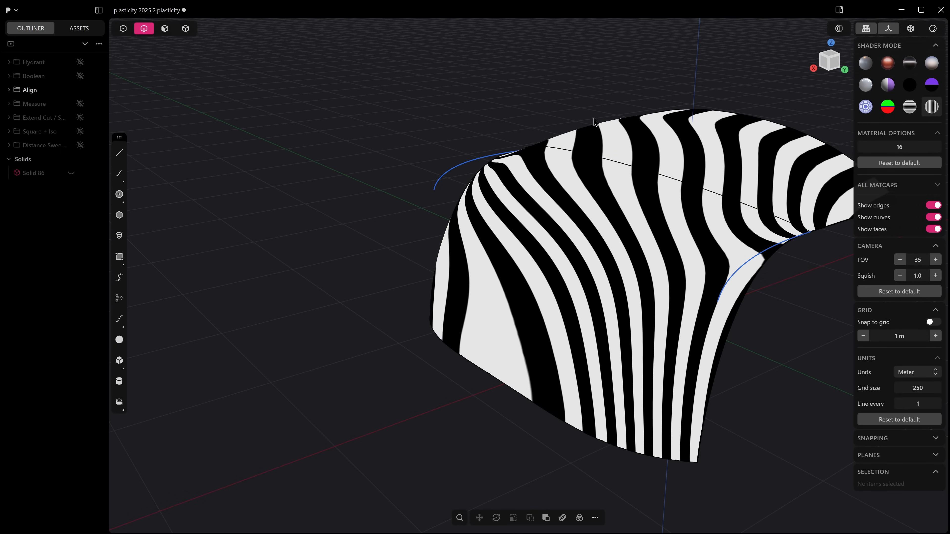
pyautogui.hotkey('alt', 'e')
pyautogui.moveTo(531, 221)
pyautogui.keyDown('shift'); pyautogui.mouseDown(button='middle')
pyautogui.moveTo(487, 263)
pyautogui.moveTo(556, 289)
pyautogui.moveTo(542, 280)
pyautogui.mouseUp(button='middle'); pyautogui.keyUp('shift')
pyautogui.scroll(-1, 867, 67)
pyautogui.click(868, 65)
pyautogui.scroll(1, 867, 67)
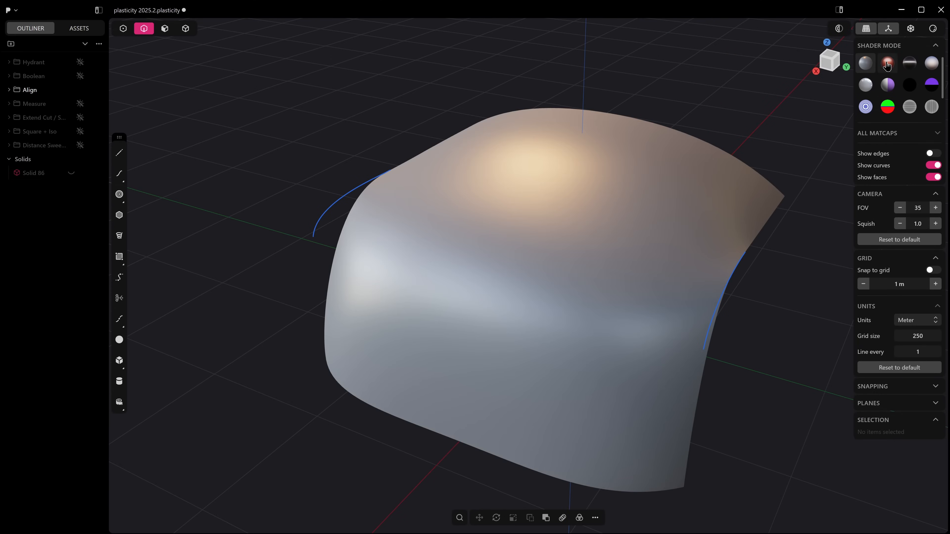
pyautogui.click(887, 63)
pyautogui.moveTo(720, 138); pyautogui.dragTo(641, 199, button='middle')
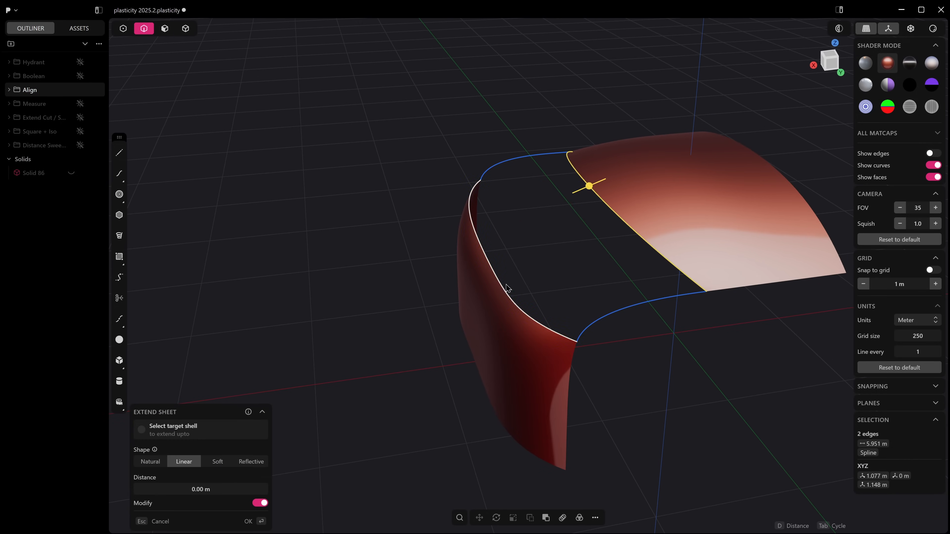
# - Align the upper edge of the front sheet to the facing edge of the rear sheet with G2 continuity
pyautogui.moveTo(506, 299); pyautogui.dragTo(510, 308, button='middle')
pyautogui.scroll(1, 511, 312)
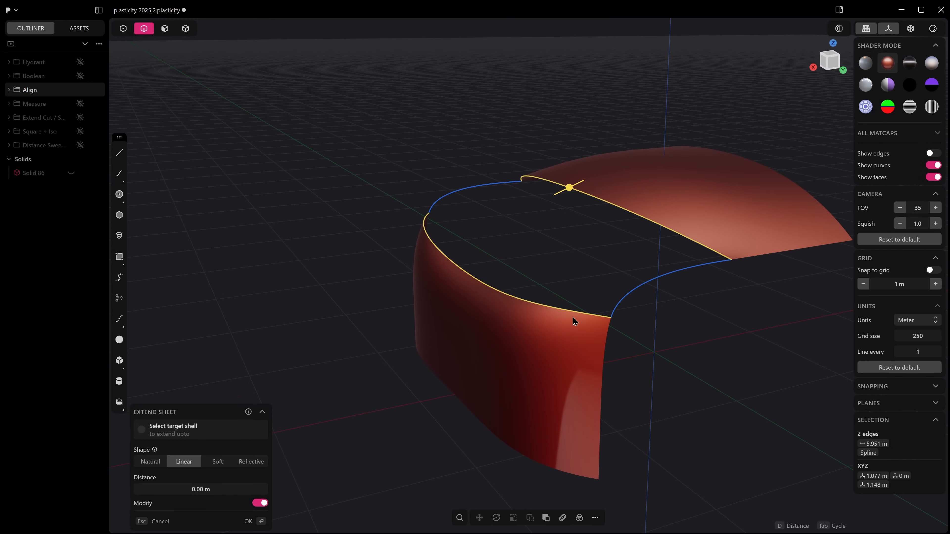
pyautogui.click(509, 296)
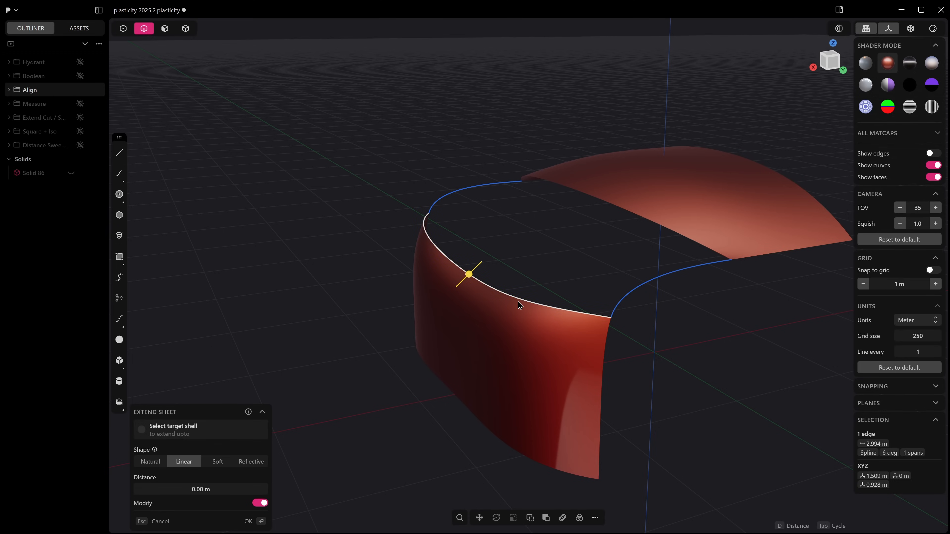
pyautogui.click(644, 221)
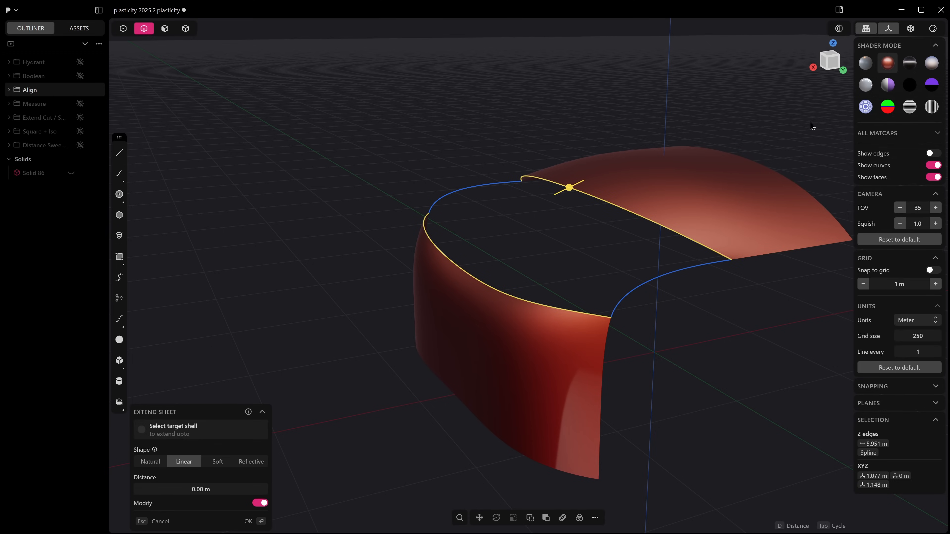
pyautogui.rightClick(483, 269)
pyautogui.write('al')
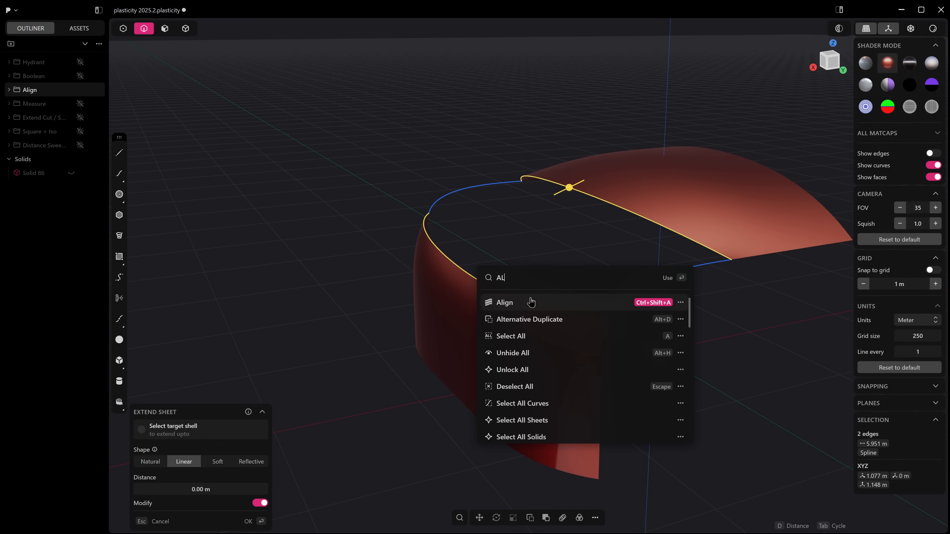
pyautogui.press('Return')
pyautogui.press('Tab')
pyautogui.press('Tab')
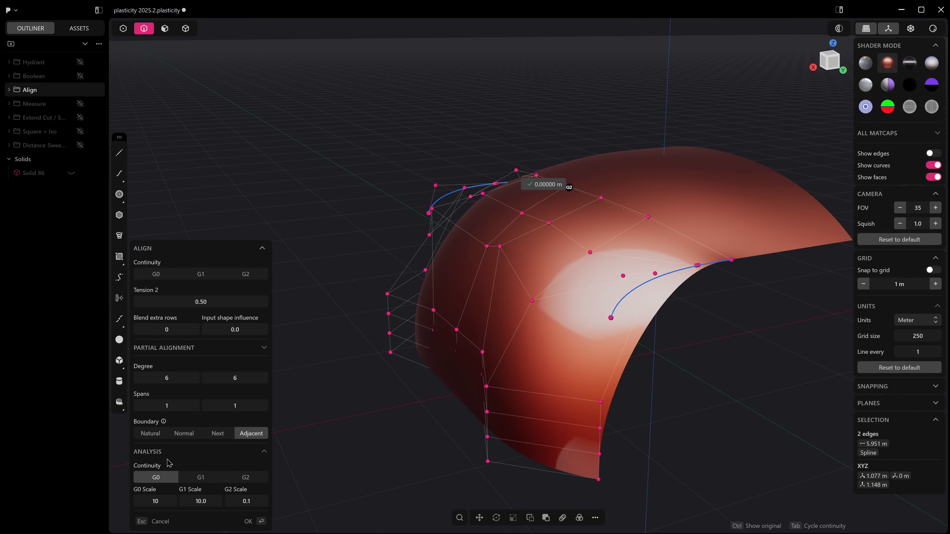
# - Collapse the alignment's analysis options and inspect the surface preview with the grey metallic and dark highlight-band matcaps
pyautogui.click(264, 451)
pyautogui.scroll(2, 431, 331)
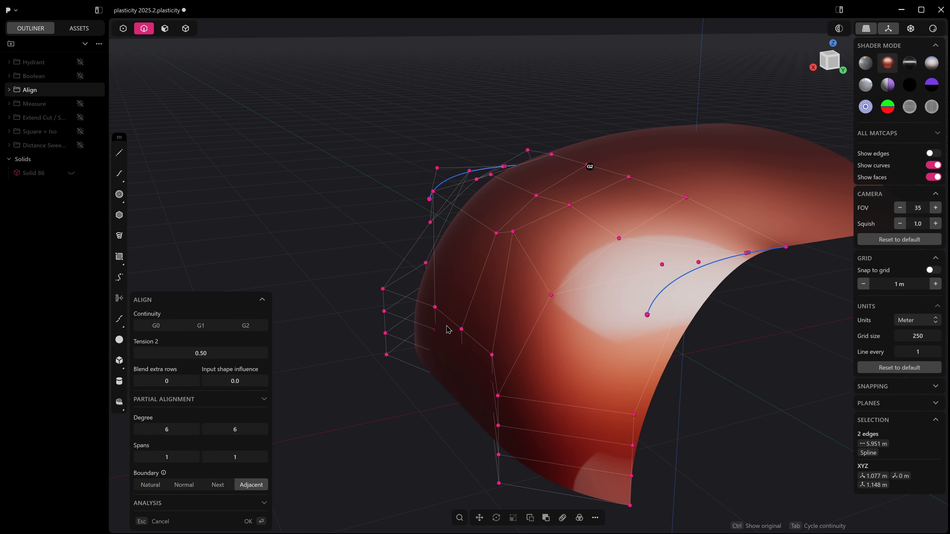
pyautogui.moveTo(447, 328); pyautogui.dragTo(475, 331, button='middle')
pyautogui.click(865, 63)
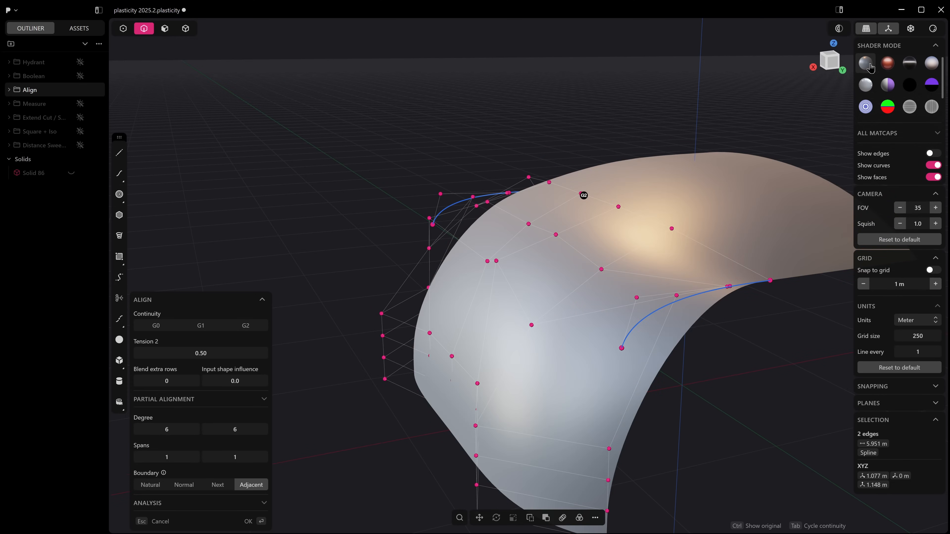
pyautogui.click(909, 63)
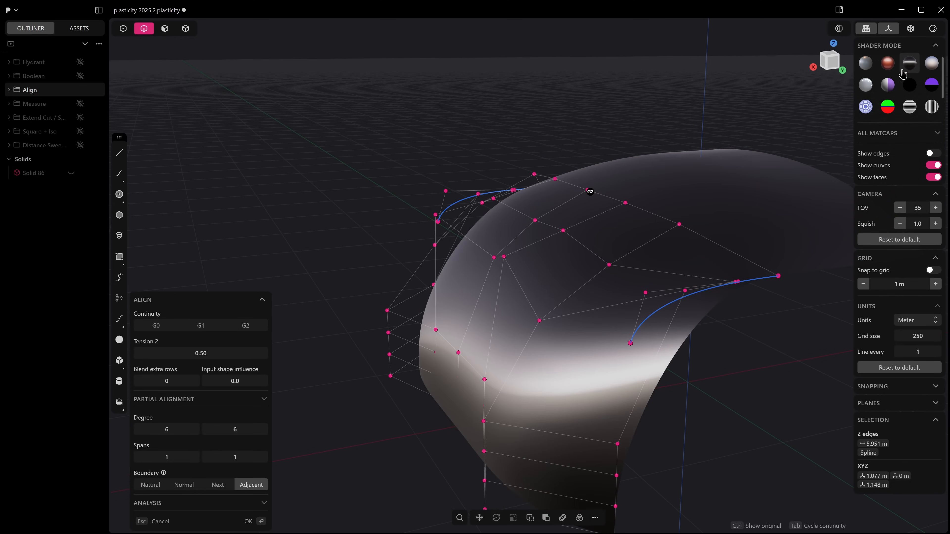
pyautogui.moveTo(505, 213); pyautogui.dragTo(598, 262, button='middle')
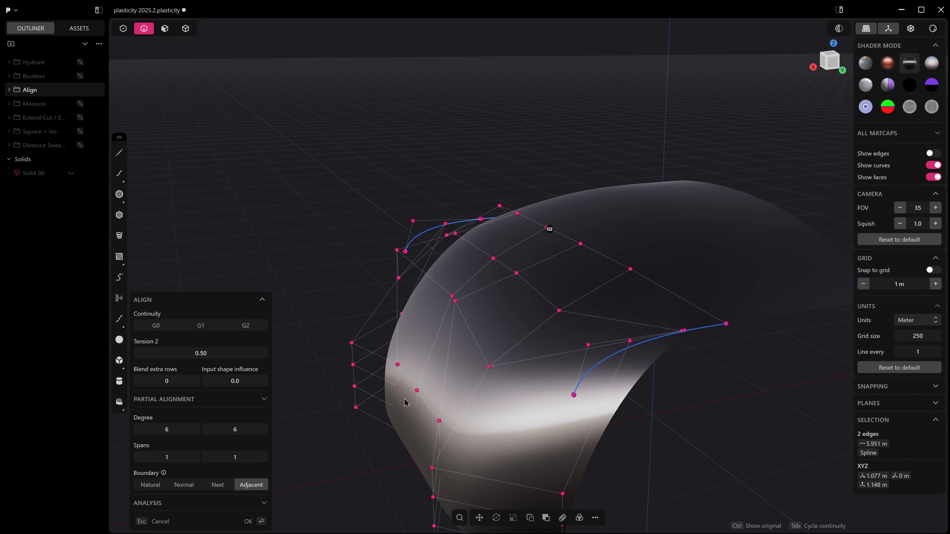
pyautogui.moveTo(404, 402); pyautogui.dragTo(478, 326, button='middle')
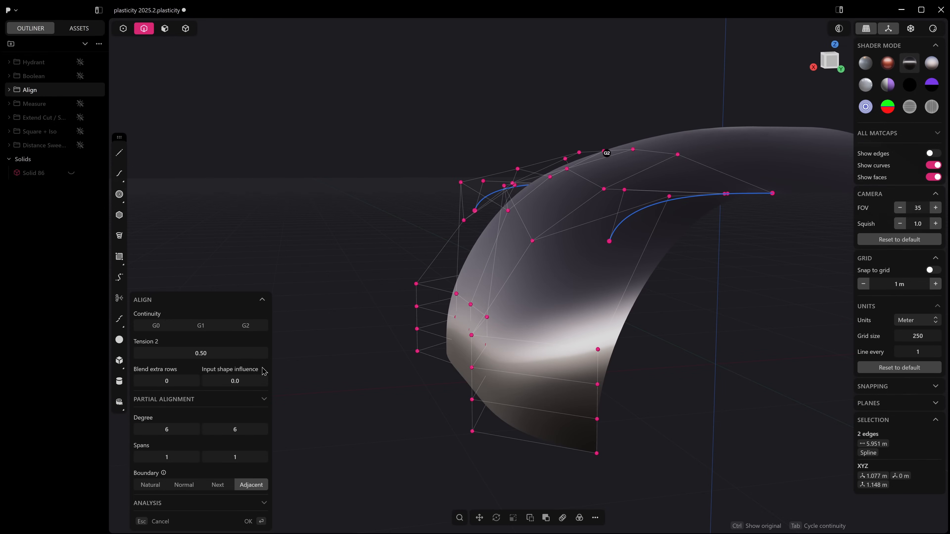
# - Set the alignment's blend extra rows to 2 and its first degree to 8, and apply it
pyautogui.moveTo(167, 429); pyautogui.dragTo(176, 429)
pyautogui.moveTo(176, 380); pyautogui.dragTo(180, 380)
pyautogui.moveTo(172, 429); pyautogui.dragTo(248, 402)
pyautogui.moveTo(586, 382); pyautogui.dragTo(566, 381, button='middle')
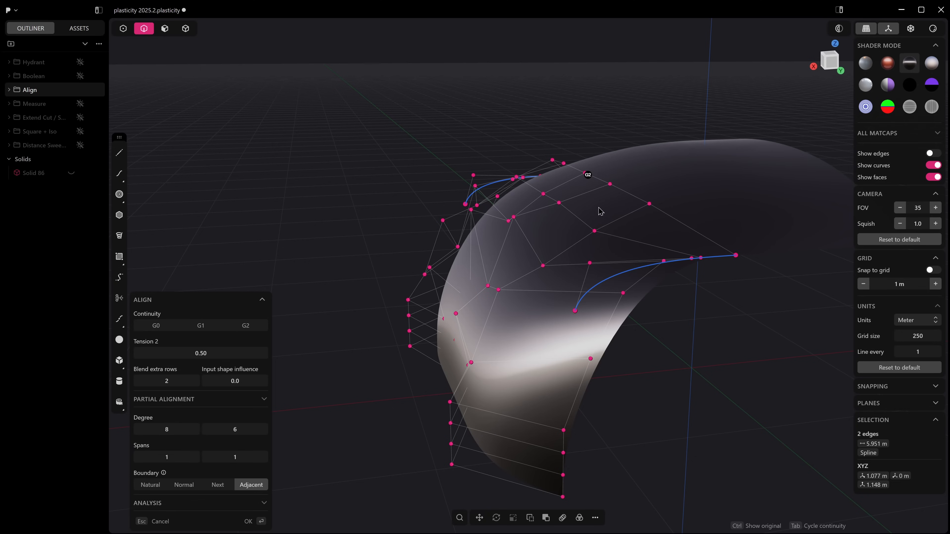
pyautogui.moveTo(509, 347); pyautogui.dragTo(485, 384, button='middle')
pyautogui.press('Return')
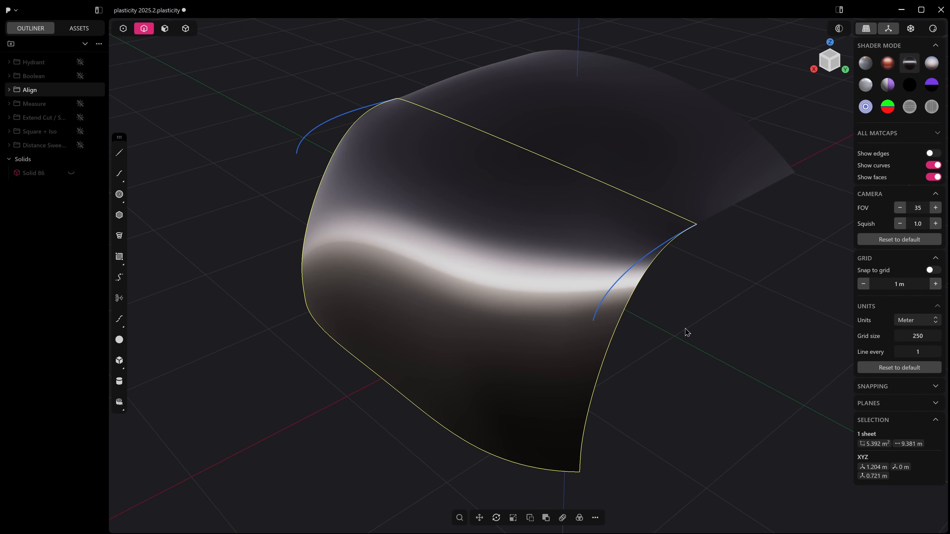
# - Deselect the aligned sheet and inspect the highlight flow across both sheets under a different shader
pyautogui.click(708, 320)
pyautogui.moveTo(717, 282); pyautogui.dragTo(691, 354, button='middle')
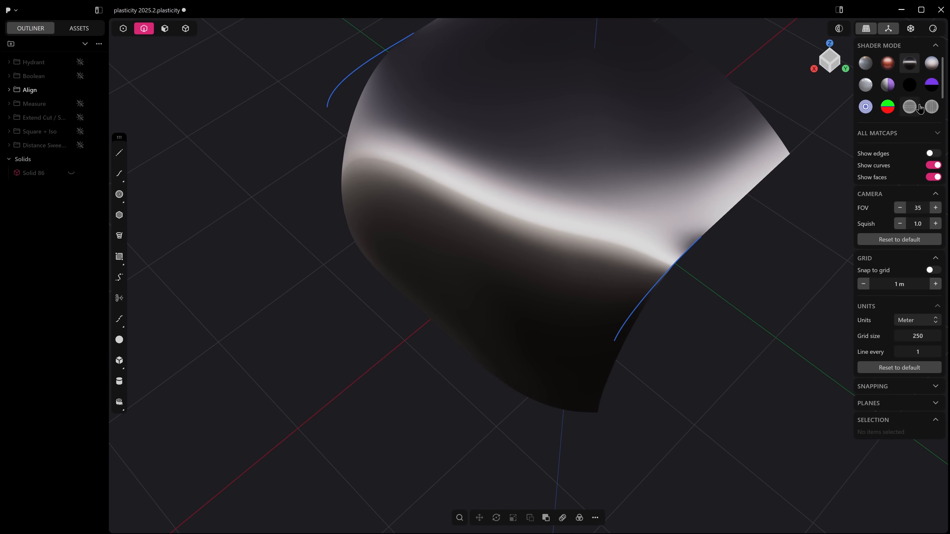
pyautogui.click(909, 108)
pyautogui.moveTo(744, 262); pyautogui.dragTo(757, 244, button='middle')
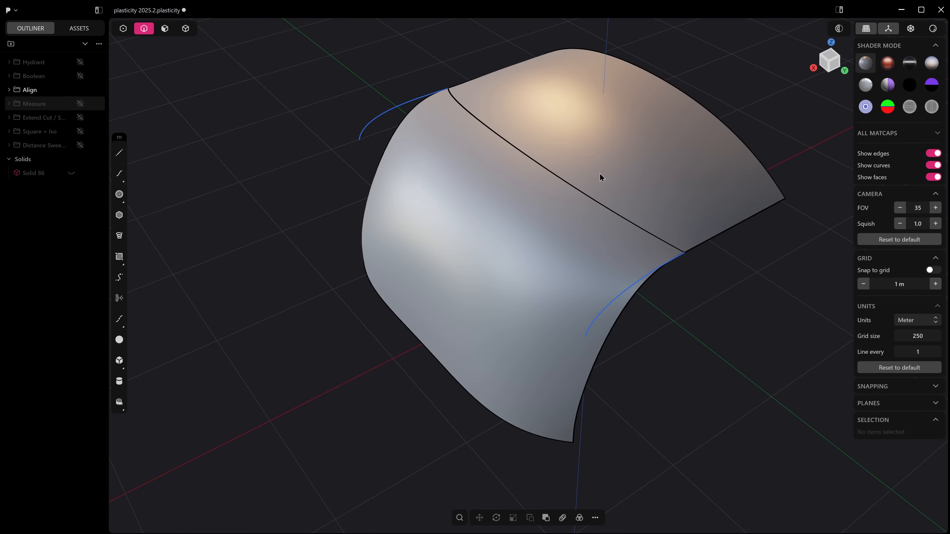
pyautogui.moveTo(600, 173); pyautogui.dragTo(556, 198)
pyautogui.press('e')
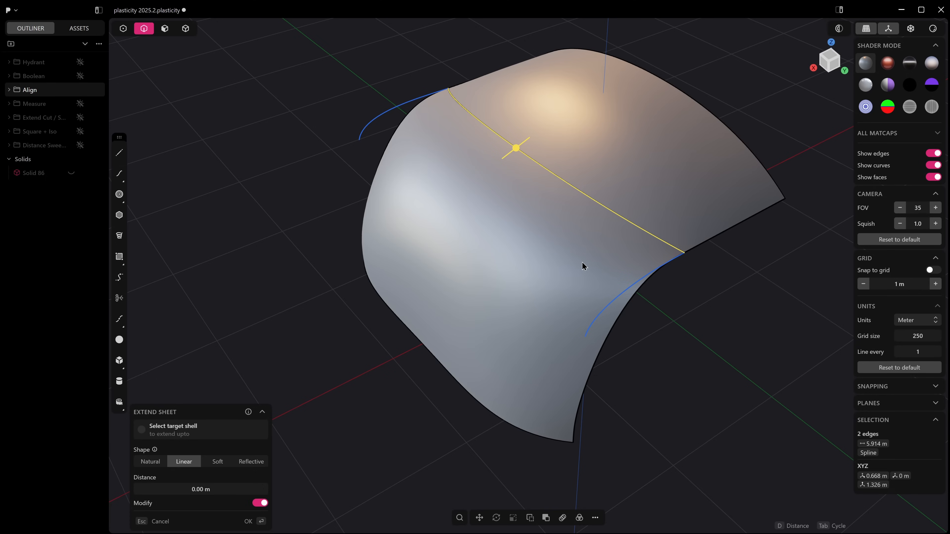
pyautogui.write('f')
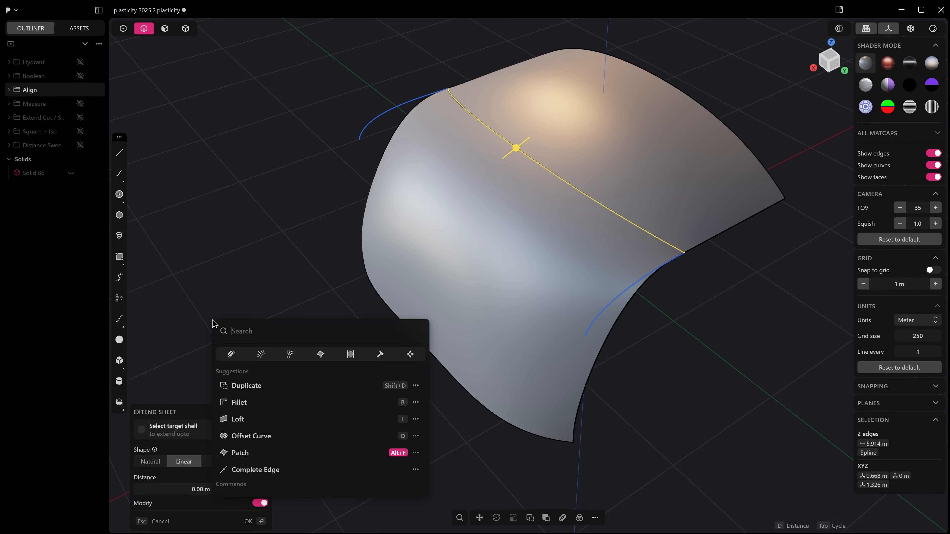
pyautogui.write('MEAS')
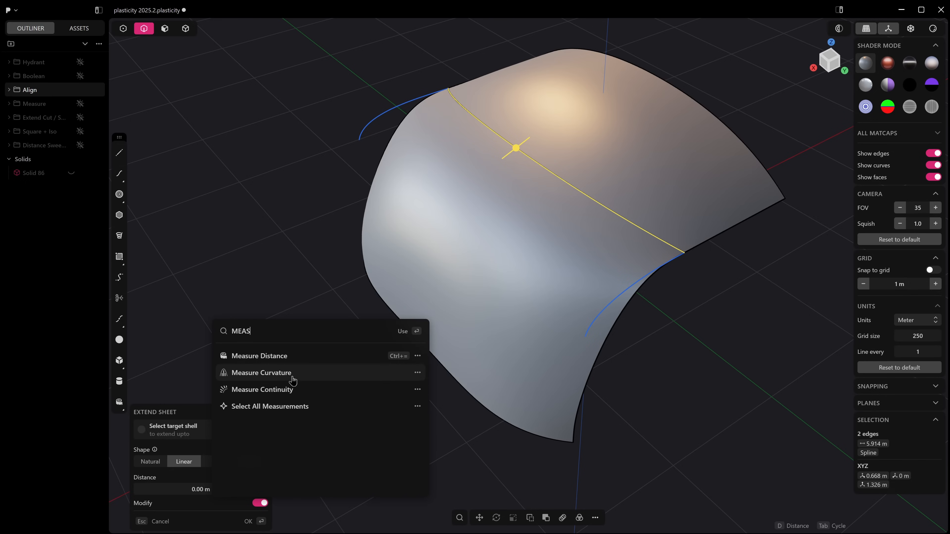
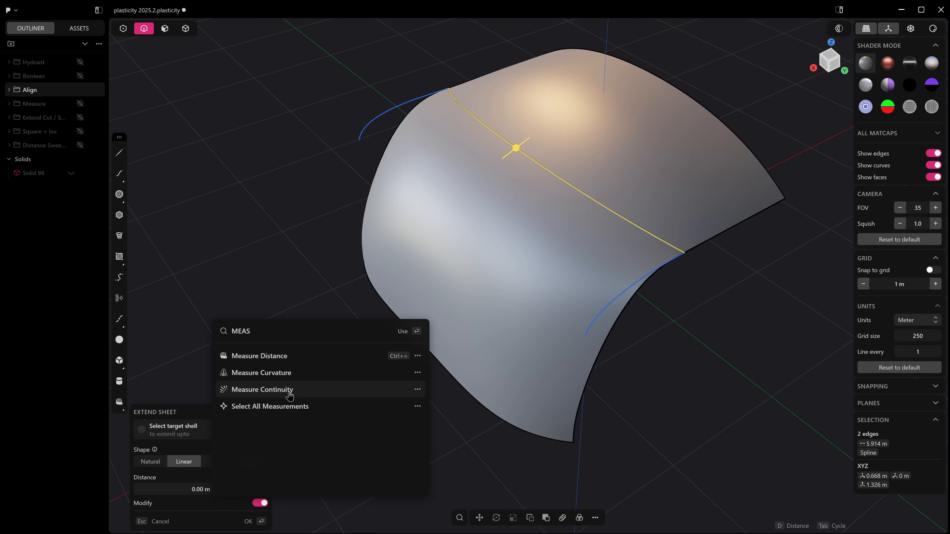
pyautogui.click(164, 394)
pyautogui.press('Escape')
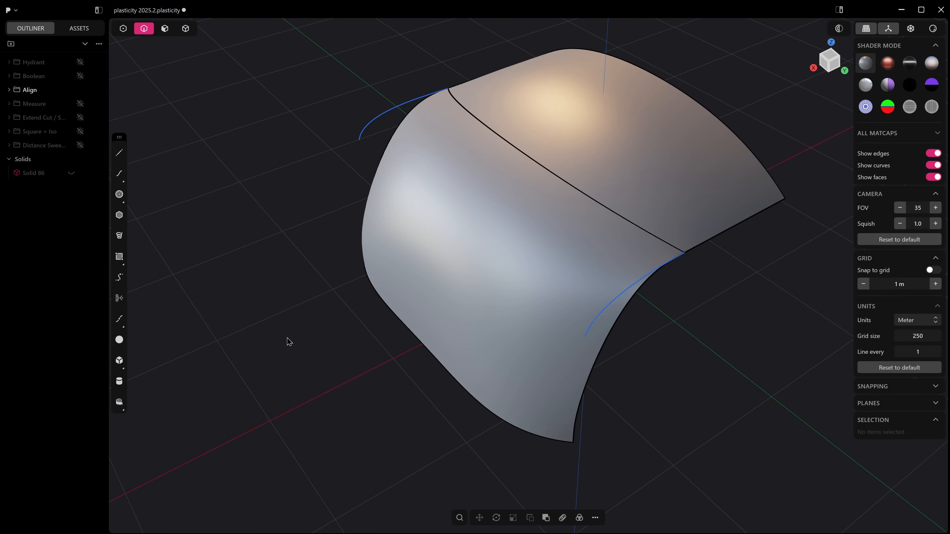
# - Measure the G0 continuity along the shared edge between the two aligned sheets
pyautogui.click(119, 403)
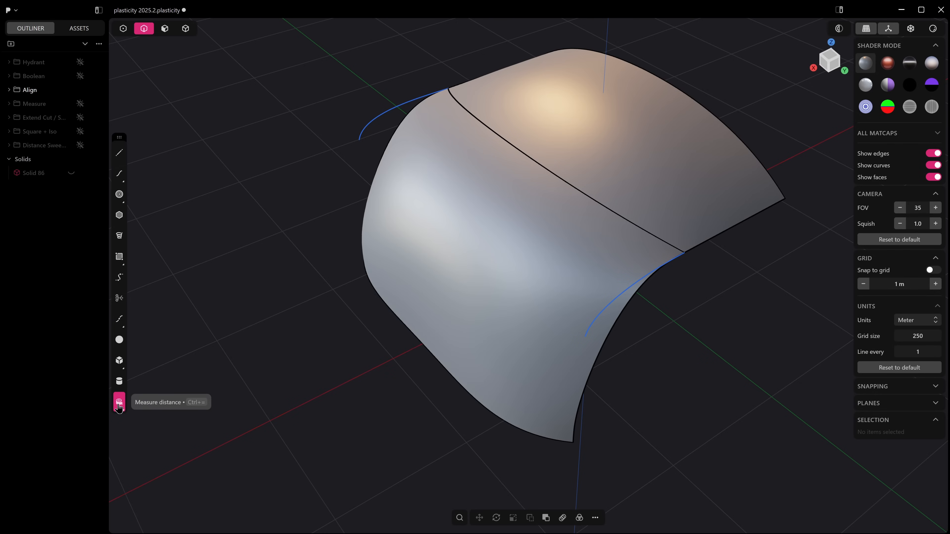
pyautogui.rightClick(120, 407)
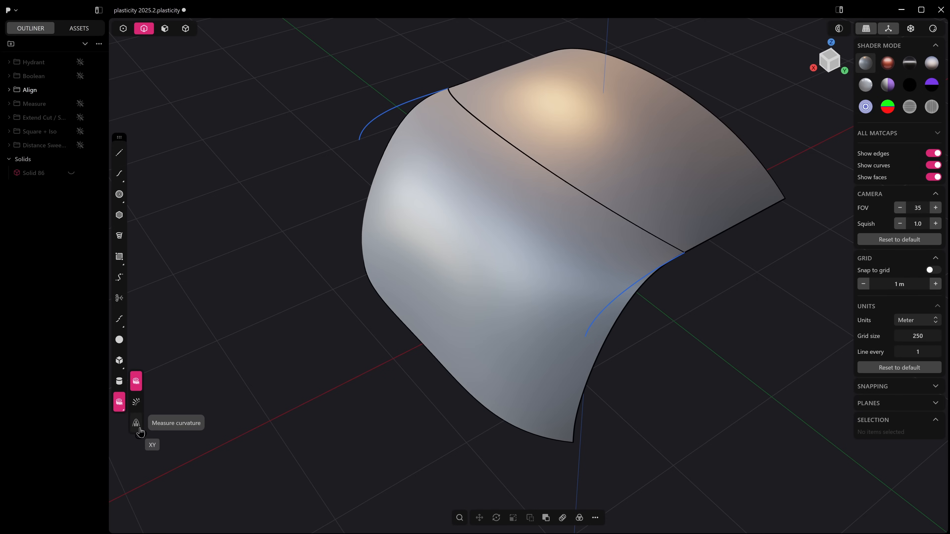
pyautogui.click(136, 401)
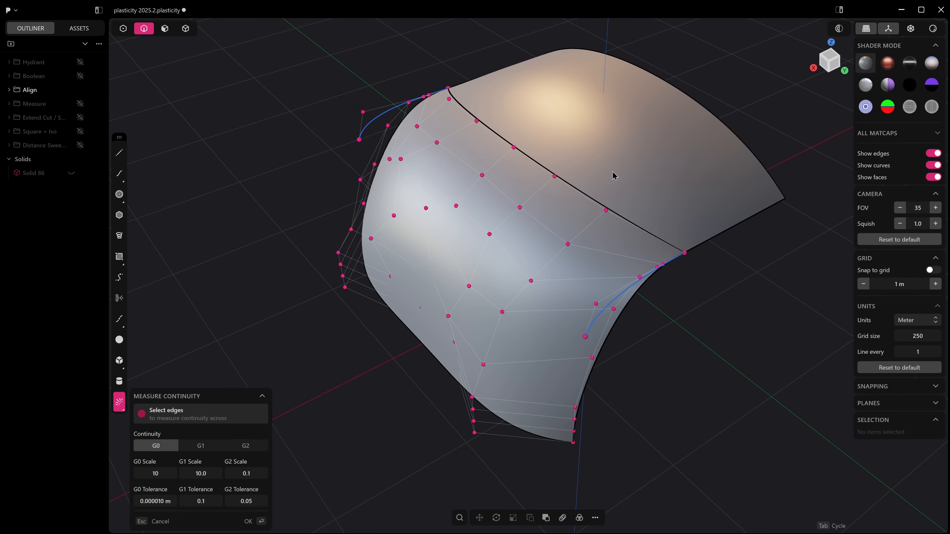
pyautogui.click(575, 202)
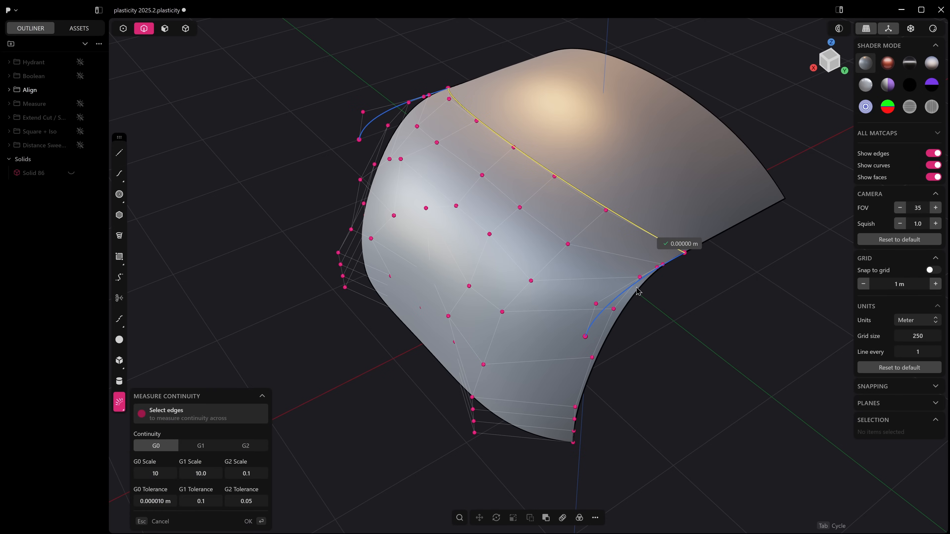
pyautogui.moveTo(639, 292); pyautogui.dragTo(413, 452, button='middle')
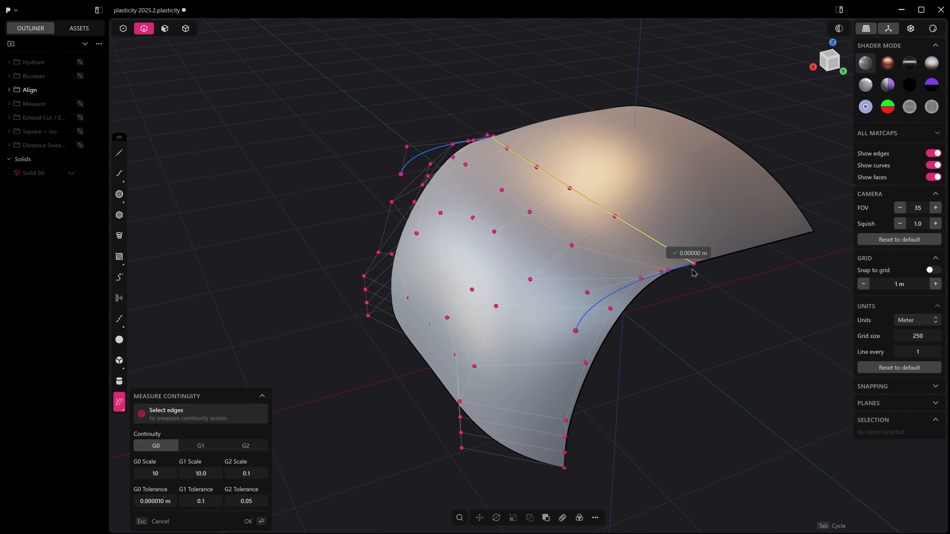
# - Check the G1 and G2 continuity along the same shared edge, examining the deviation near its end
pyautogui.click(201, 446)
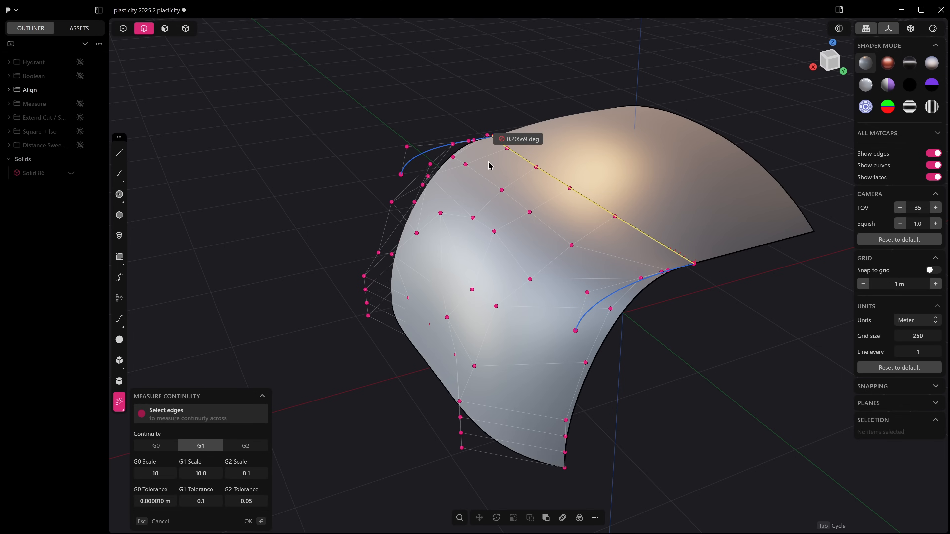
pyautogui.moveTo(508, 222); pyautogui.dragTo(534, 240, button='middle')
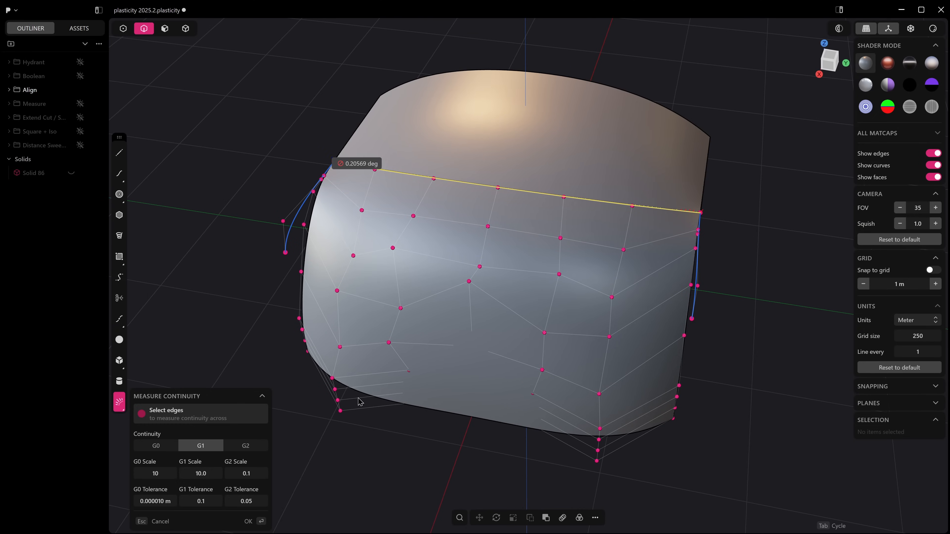
pyautogui.click(263, 445)
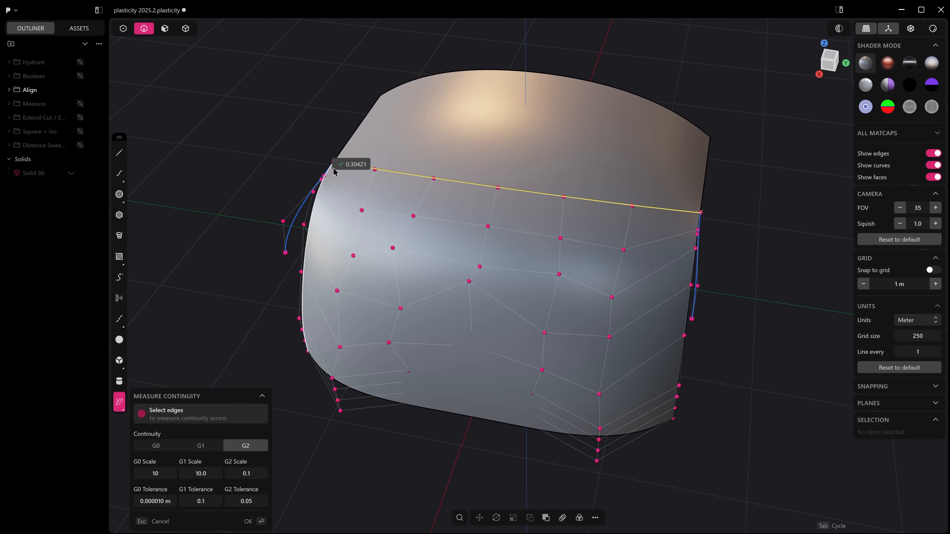
pyautogui.scroll(4, 340, 173)
pyautogui.moveTo(342, 173); pyautogui.dragTo(495, 162, button='middle')
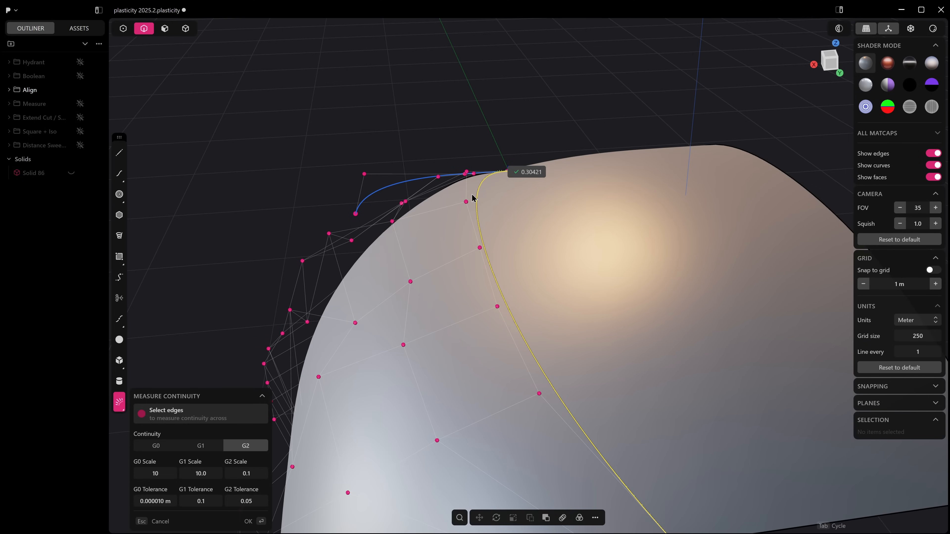
pyautogui.moveTo(473, 199); pyautogui.dragTo(523, 259, button='middle')
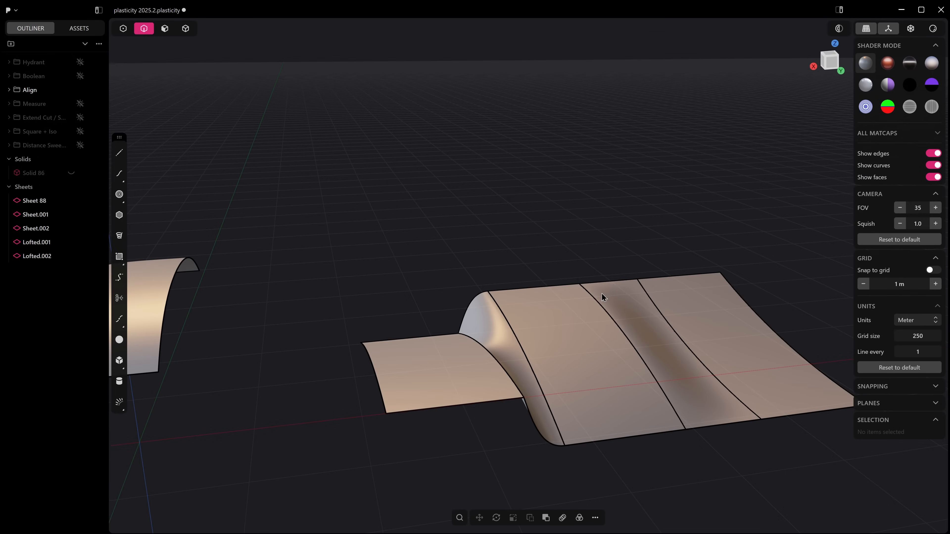
# - Measure the continuity across the edge where the flat sheet meets the curved lofted sheet
pyautogui.scroll(3, 510, 355)
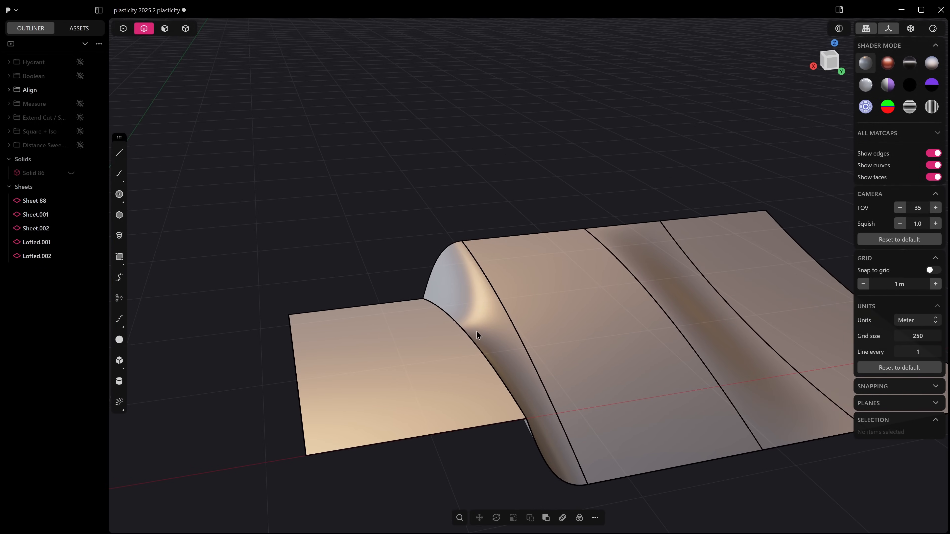
pyautogui.click(471, 342)
pyautogui.press('e')
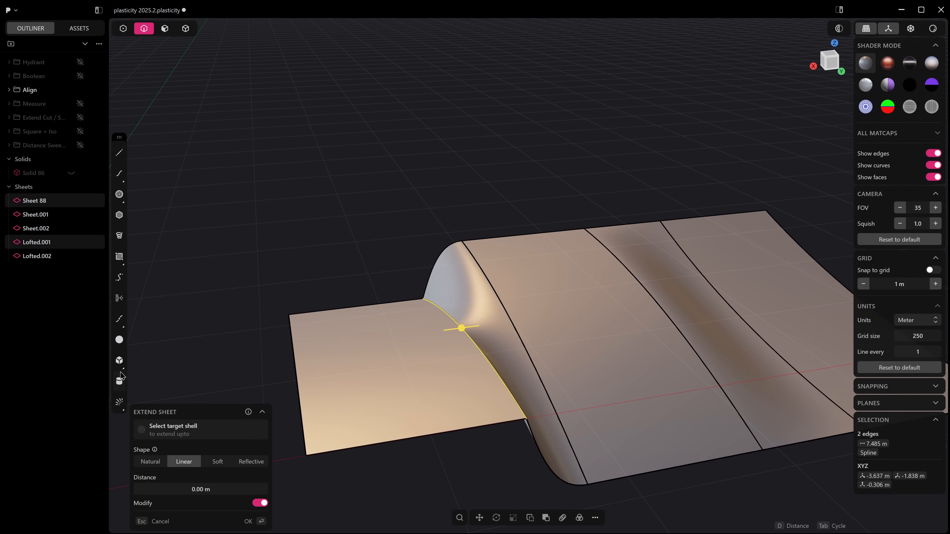
pyautogui.click(119, 402)
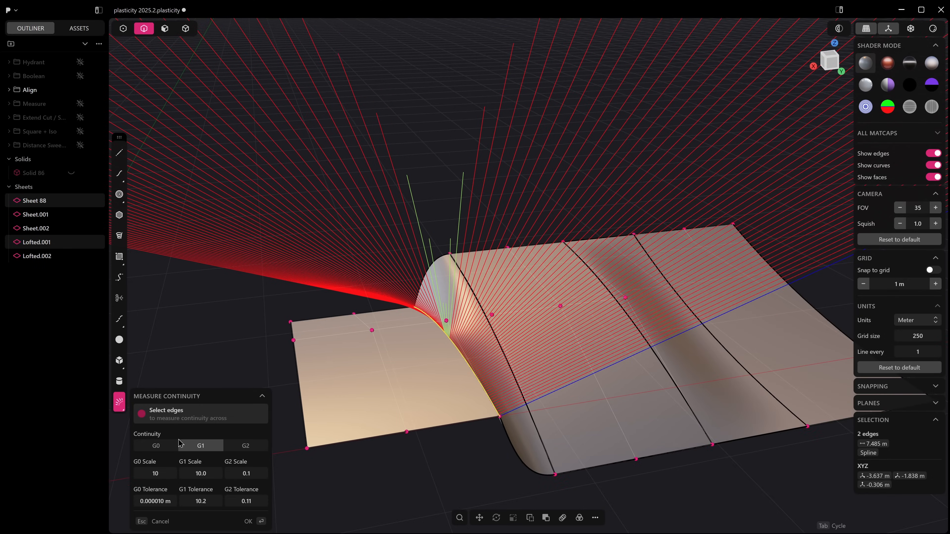
# - Check the G0 continuity across the edge where the flat sheet meets the curved lofted transition
pyautogui.click(155, 445)
pyautogui.scroll(2, 471, 364)
pyautogui.moveTo(471, 364); pyautogui.dragTo(437, 351, button='middle')
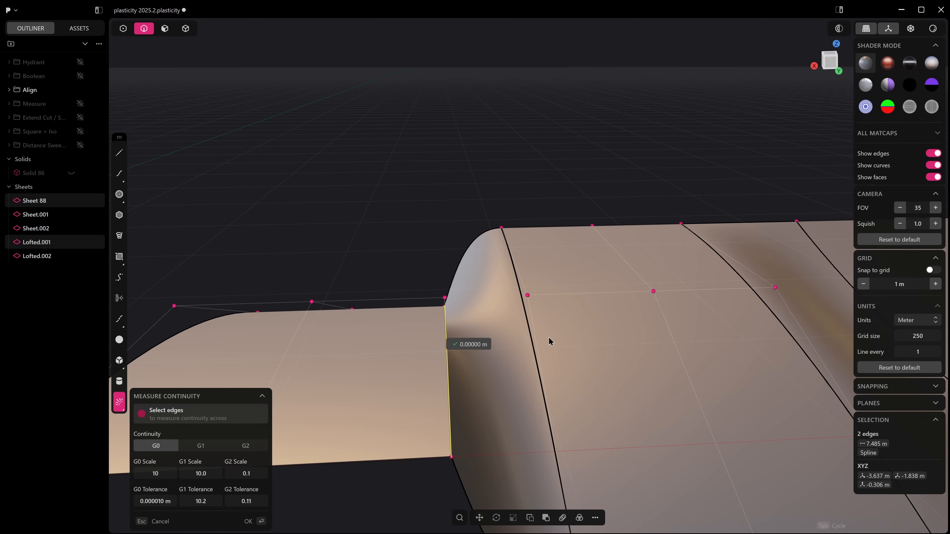
# - Measure the G0 and G1 continuity across the edge where the curved transition meets the wide sheet
pyautogui.click(524, 344)
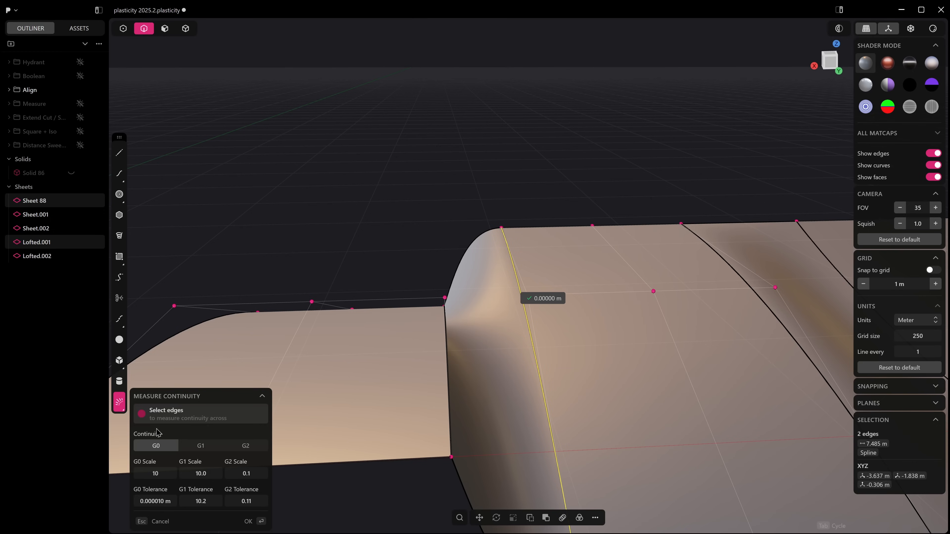
pyautogui.click(200, 445)
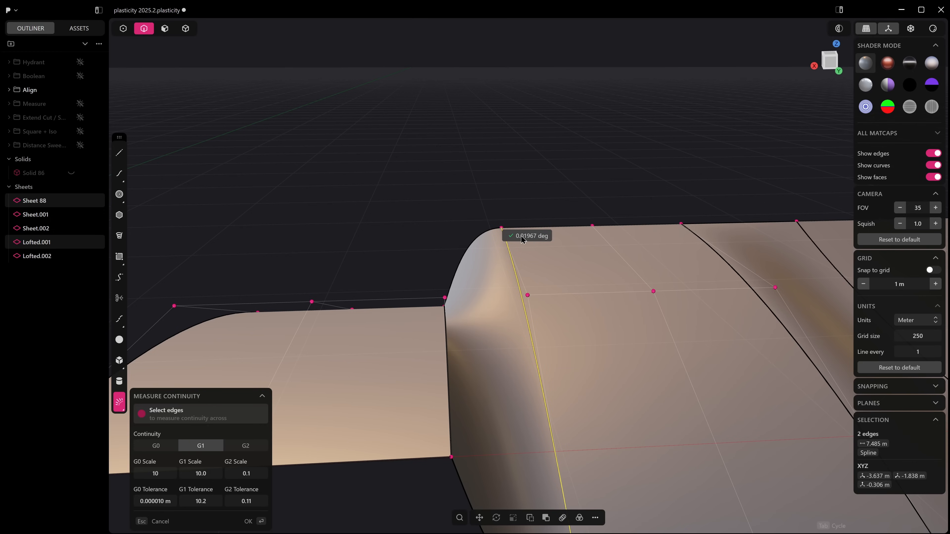
pyautogui.scroll(-5, 509, 306)
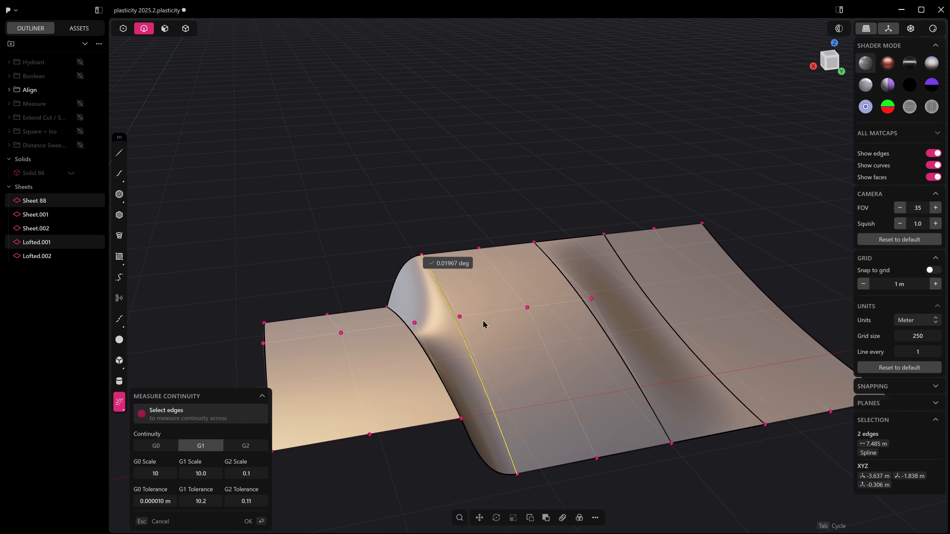
# - Measure the G1 and G2 continuity across the wide sheet's next interior edge, comparing its G2 result with the transition's upper edge
pyautogui.click(590, 323)
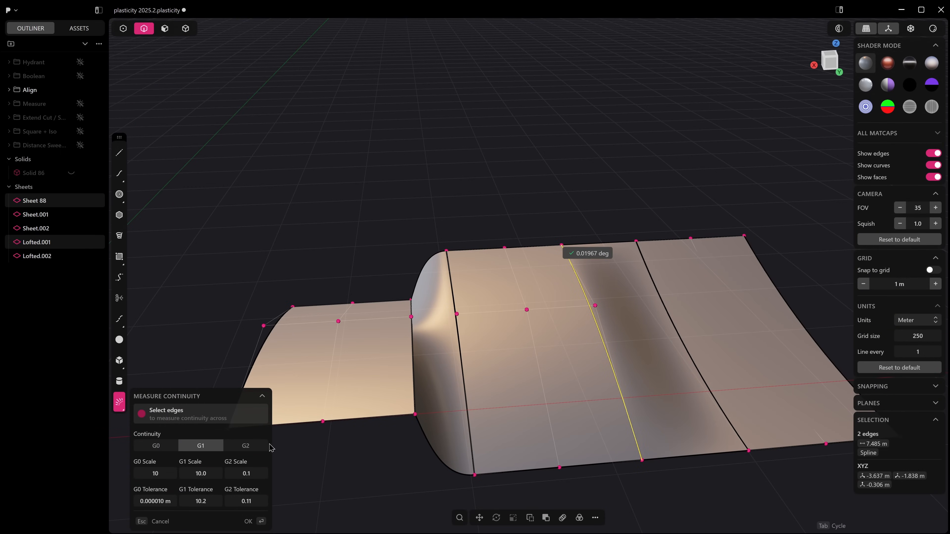
pyautogui.click(245, 446)
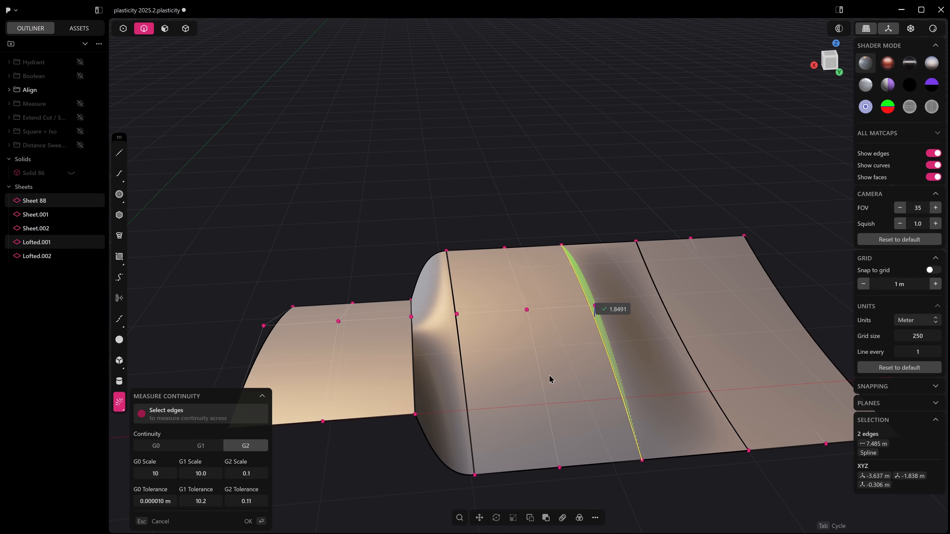
pyautogui.click(455, 344)
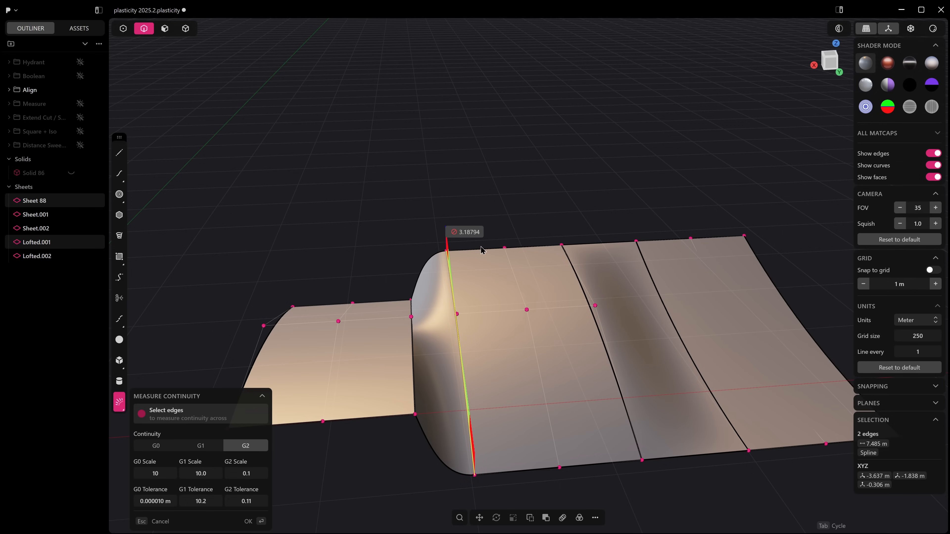
pyautogui.click(599, 329)
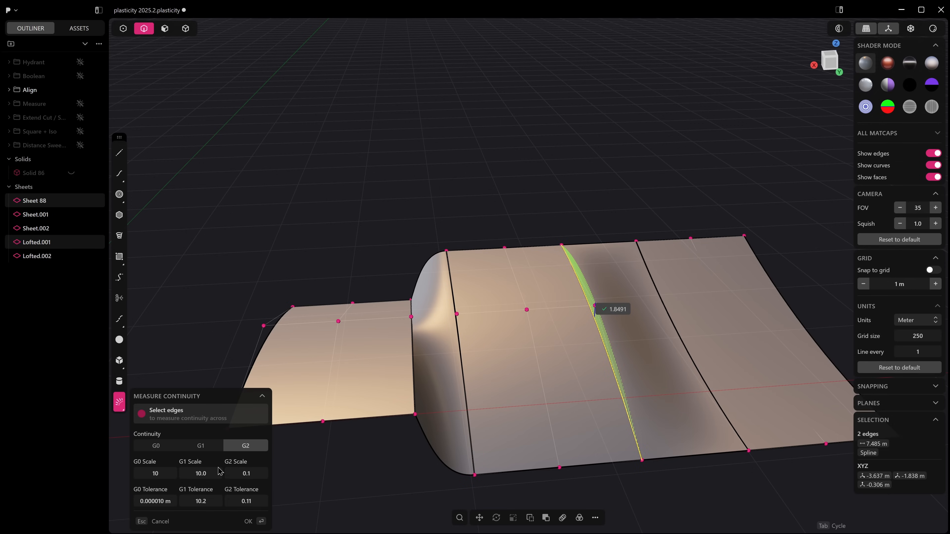
# - Recheck G1 and G0 on the wide sheet's interior edge, and G0 through G2 on the transition's upper edge
pyautogui.click(213, 449)
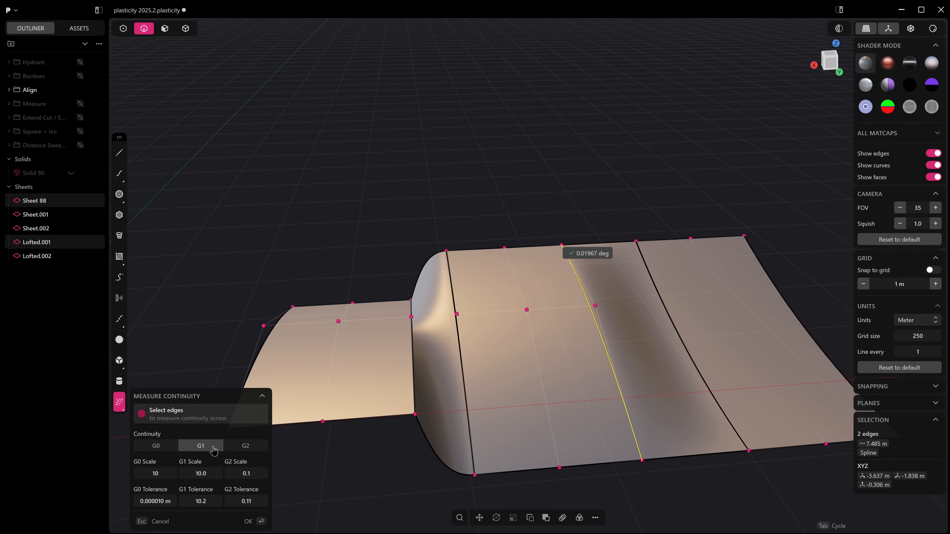
pyautogui.click(163, 450)
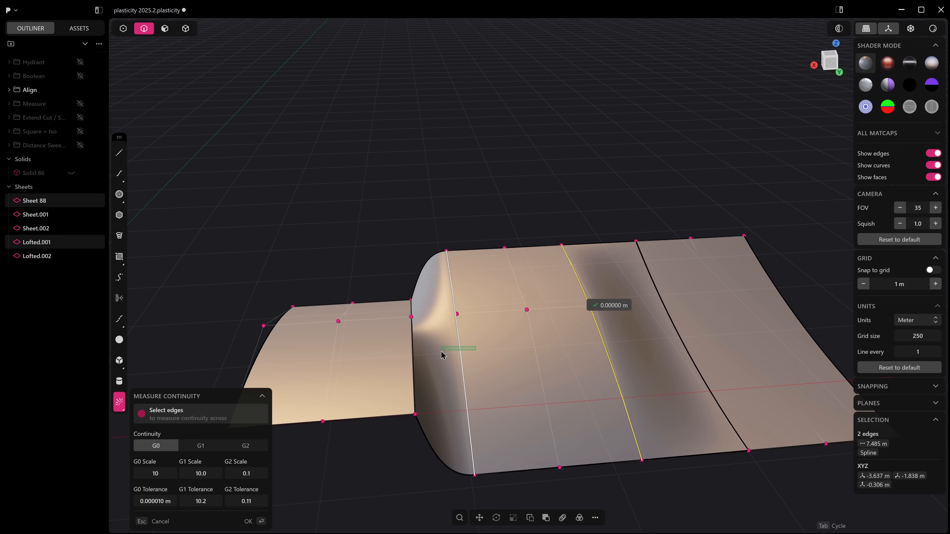
pyautogui.click(457, 350)
pyautogui.click(201, 445)
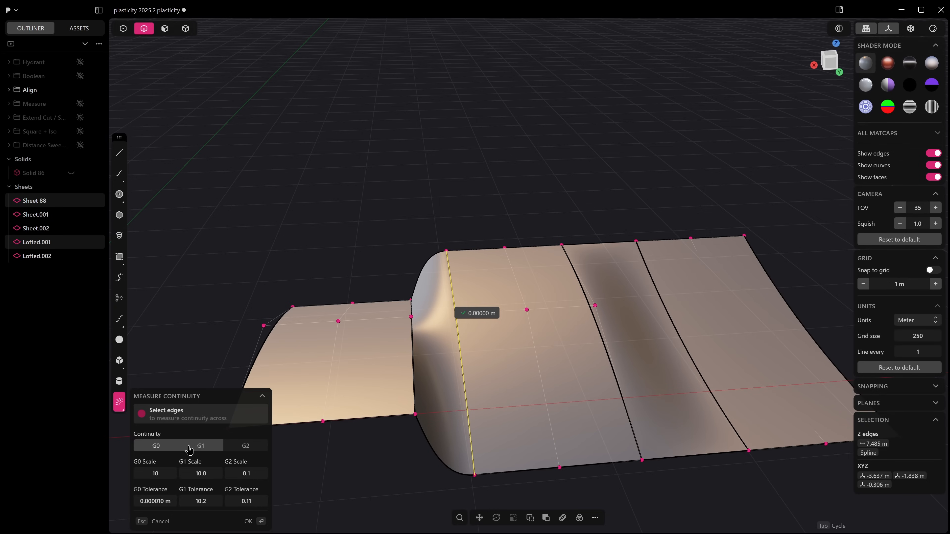
pyautogui.click(246, 446)
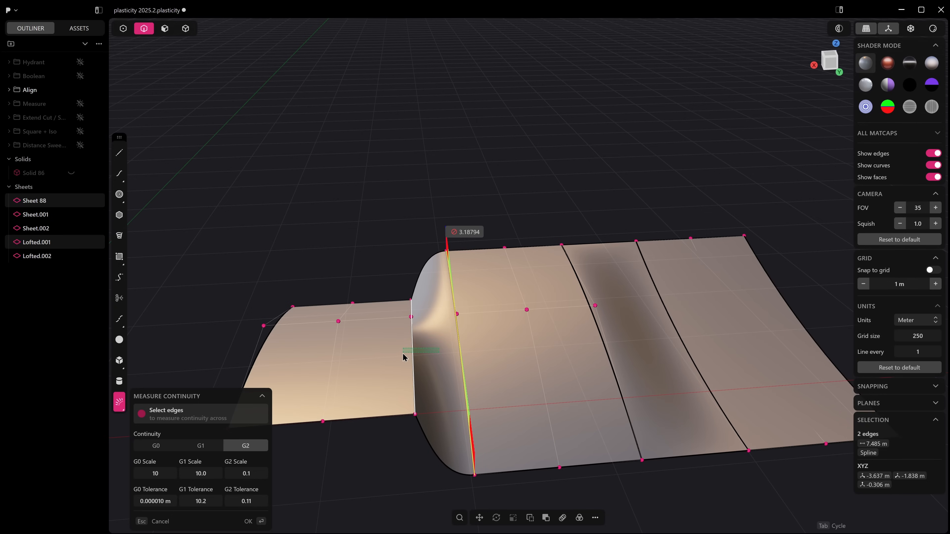
# - Measure the G0 and G1 continuity across the flat sheet's shared edge and examine the extent of the G1 deviation lines
pyautogui.click(412, 352)
pyautogui.click(167, 446)
pyautogui.click(206, 446)
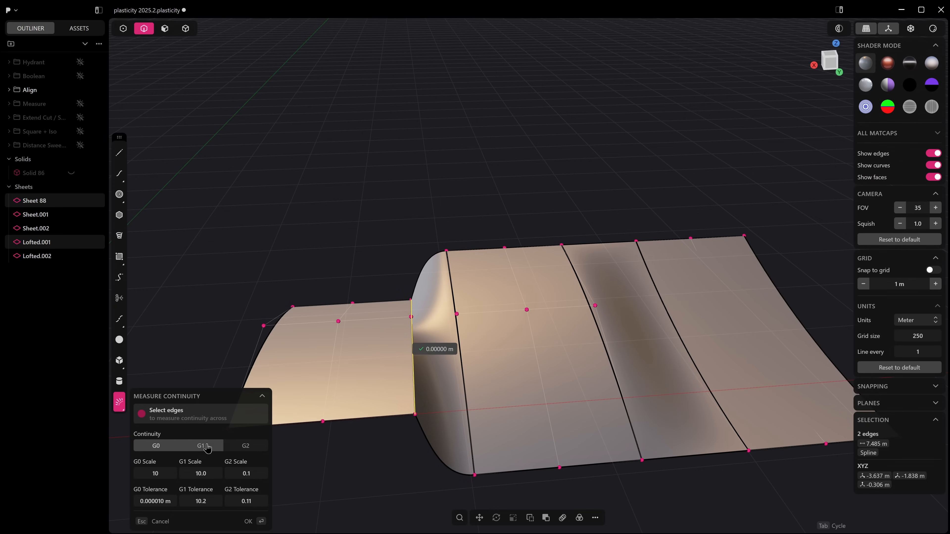
pyautogui.scroll(-3, 463, 365)
pyautogui.moveTo(463, 366); pyautogui.dragTo(557, 352, button='middle')
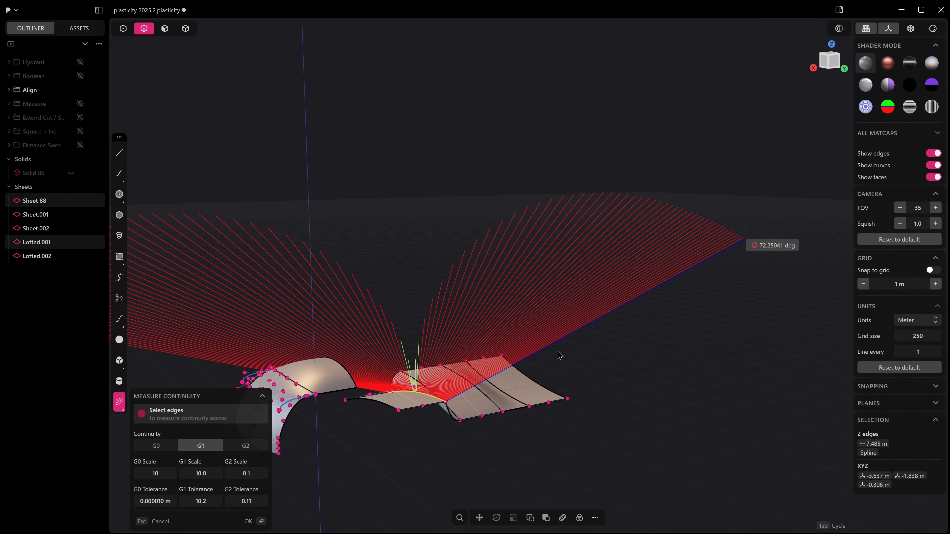
pyautogui.scroll(5, 555, 338)
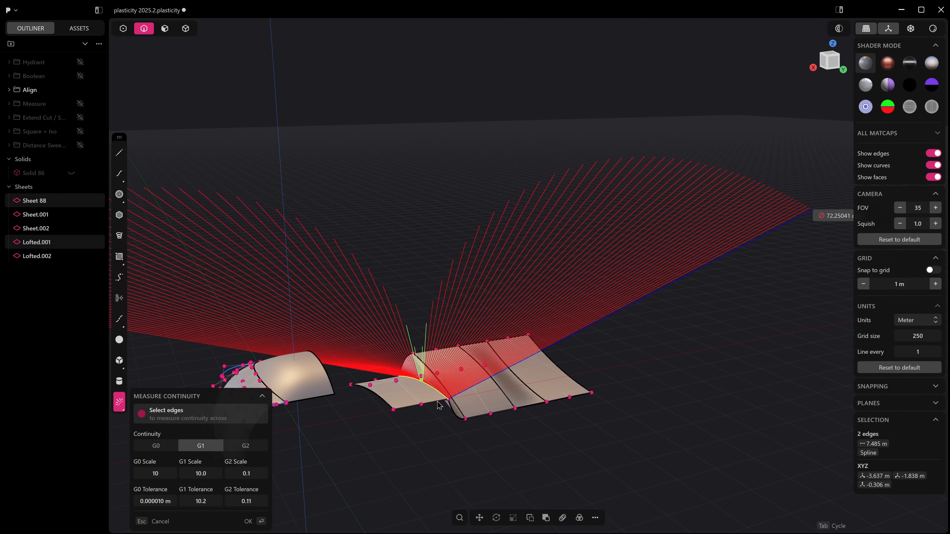
pyautogui.scroll(-2, 628, 321)
pyautogui.keyDown('shift'); pyautogui.moveTo(629, 320); pyautogui.dragTo(344, 427, button='middle'); pyautogui.keyUp('shift')
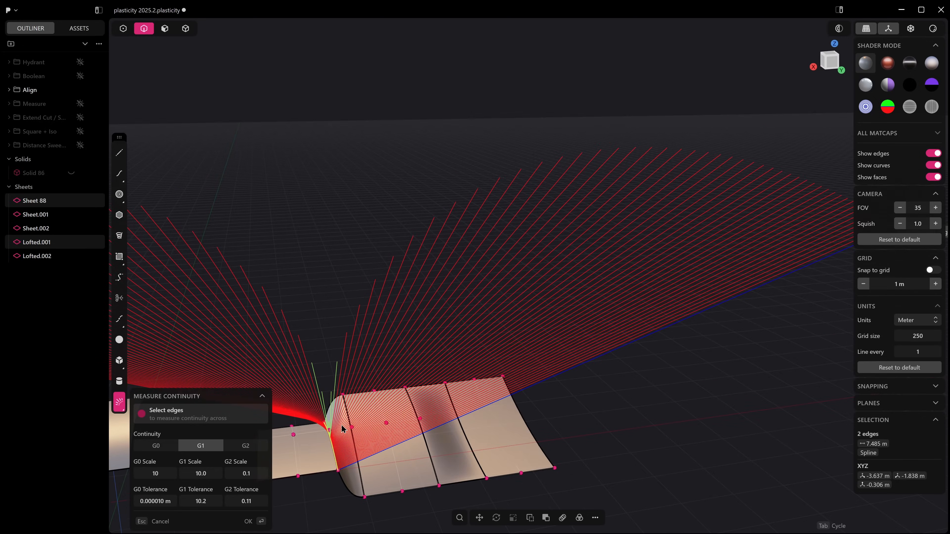
# - Compare the G1 continuity of the transition's upper edge and the next interior edge with the flat sheet's shared edge
pyautogui.click(349, 426)
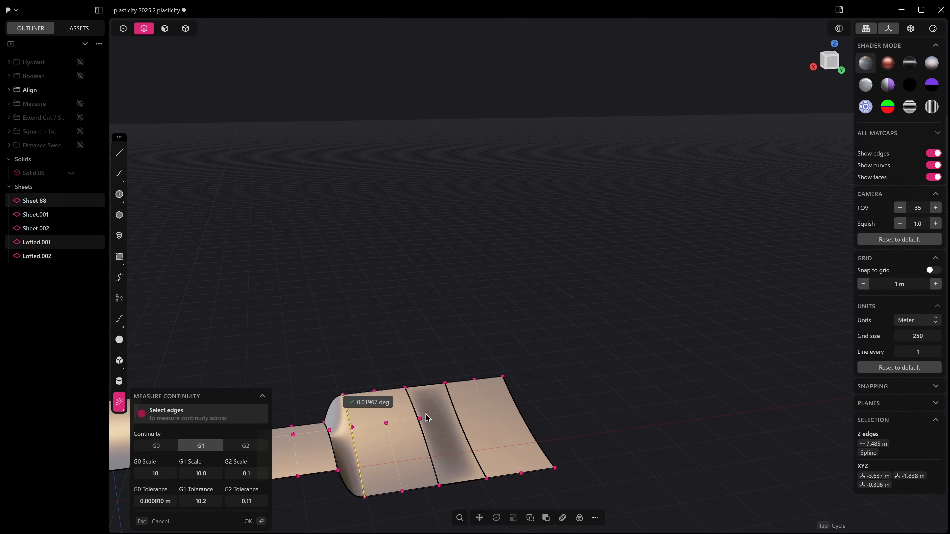
pyautogui.click(411, 421)
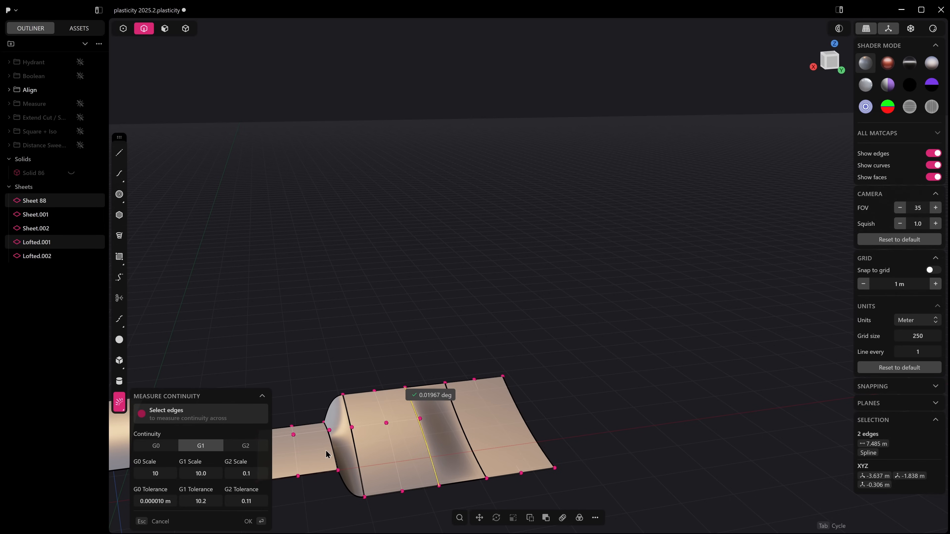
pyautogui.click(329, 443)
# - Examine the G1 deviation lines along the flat sheet's shared edge from several angles and end the continuity measurement
pyautogui.moveTo(361, 413); pyautogui.dragTo(585, 283, button='middle')
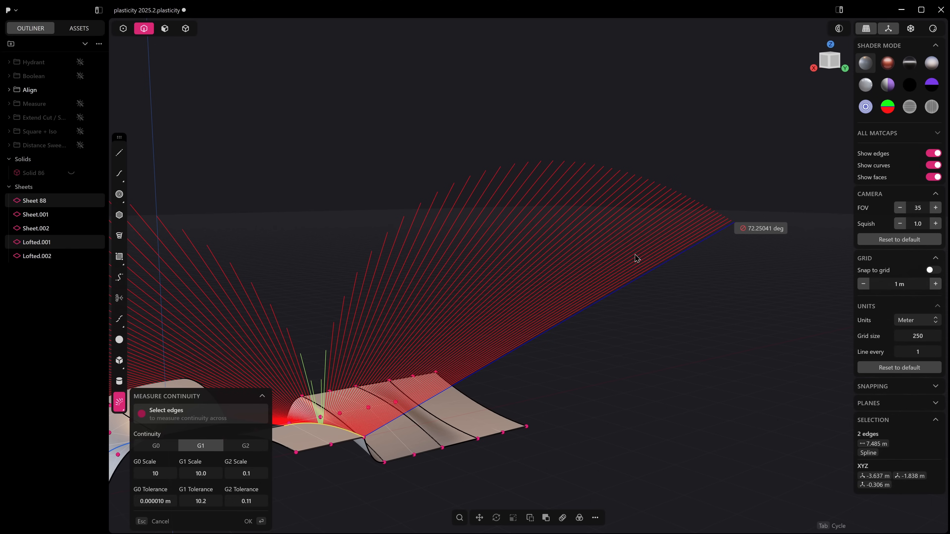
pyautogui.moveTo(419, 291); pyautogui.dragTo(509, 359, button='middle')
pyautogui.moveTo(742, 259); pyautogui.dragTo(535, 307, button='middle')
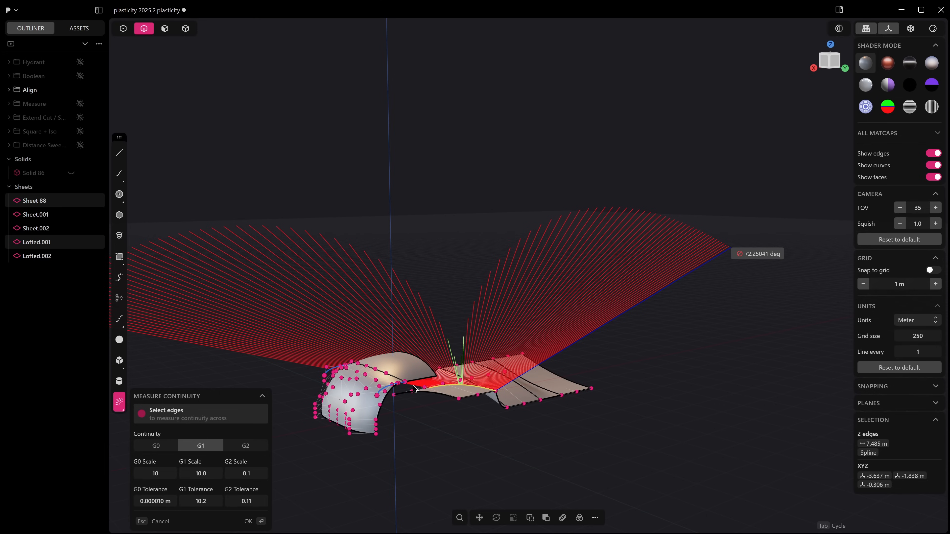
pyautogui.moveTo(414, 389); pyautogui.dragTo(514, 319, button='middle')
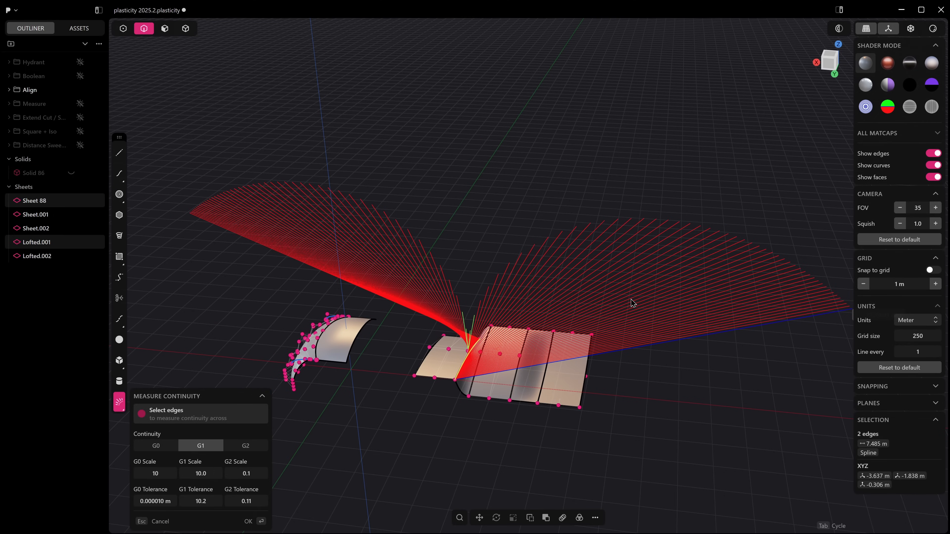
pyautogui.moveTo(631, 299); pyautogui.dragTo(628, 278, button='middle')
pyautogui.moveTo(629, 327); pyautogui.dragTo(619, 344, button='middle')
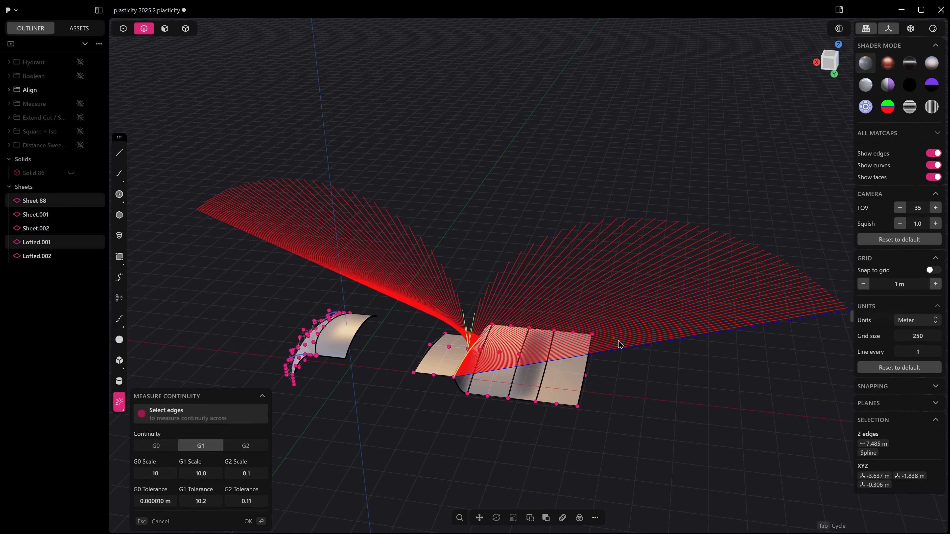
pyautogui.moveTo(774, 331); pyautogui.dragTo(588, 290, button='middle')
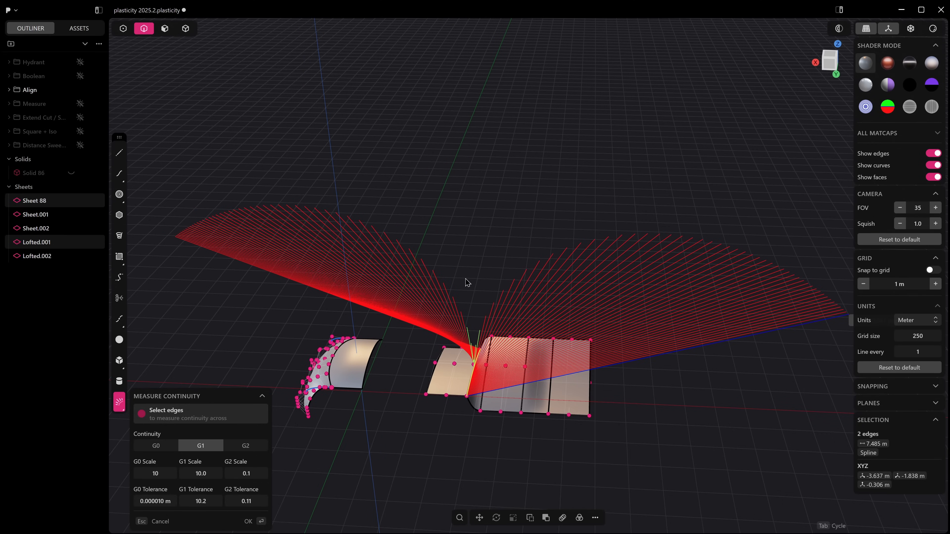
pyautogui.press('e')
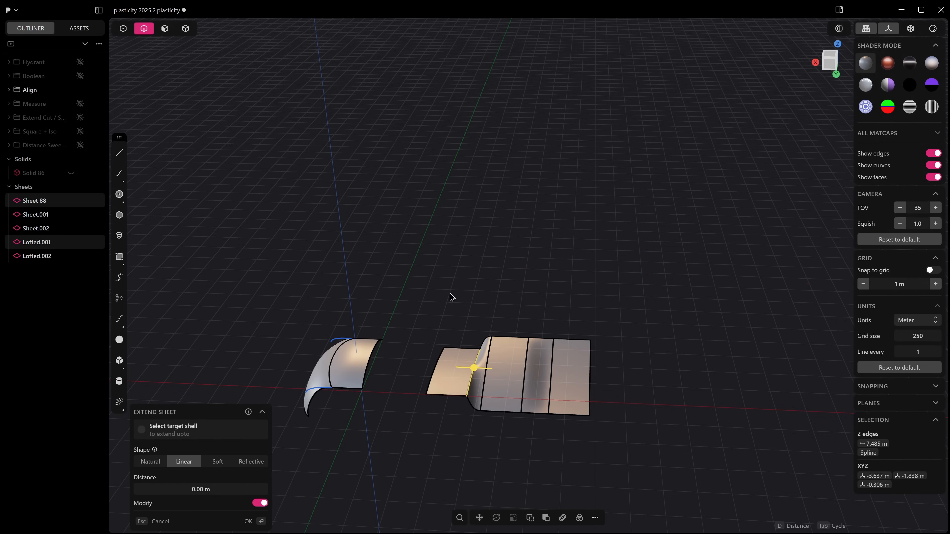
# - Start Measure Curvature on the selected shared edges between the flat sheet and the curved transition
pyautogui.moveTo(465, 281); pyautogui.dragTo(496, 285, button='middle')
pyautogui.scroll(6, 480, 373)
pyautogui.moveTo(480, 372); pyautogui.dragTo(491, 366, button='middle')
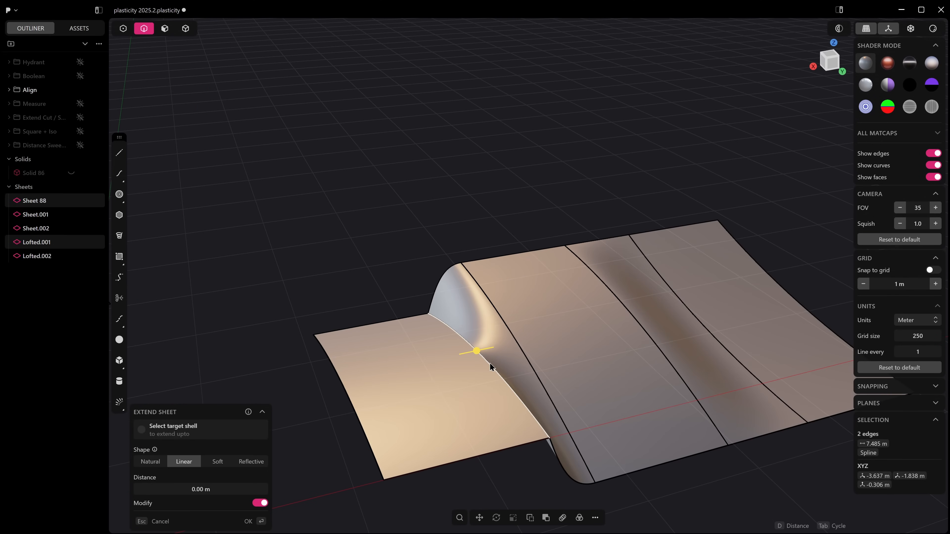
pyautogui.rightClick(491, 366)
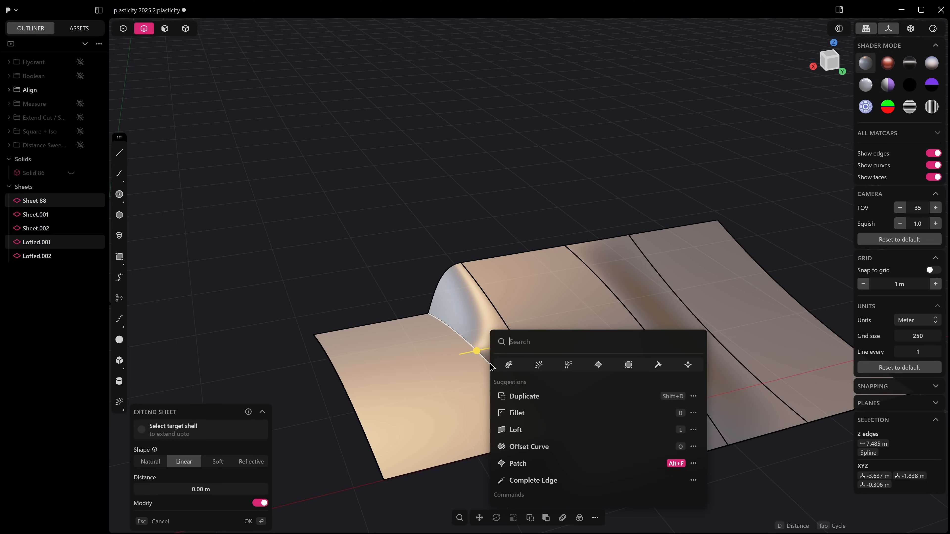
pyautogui.click(233, 270)
pyautogui.click(119, 403)
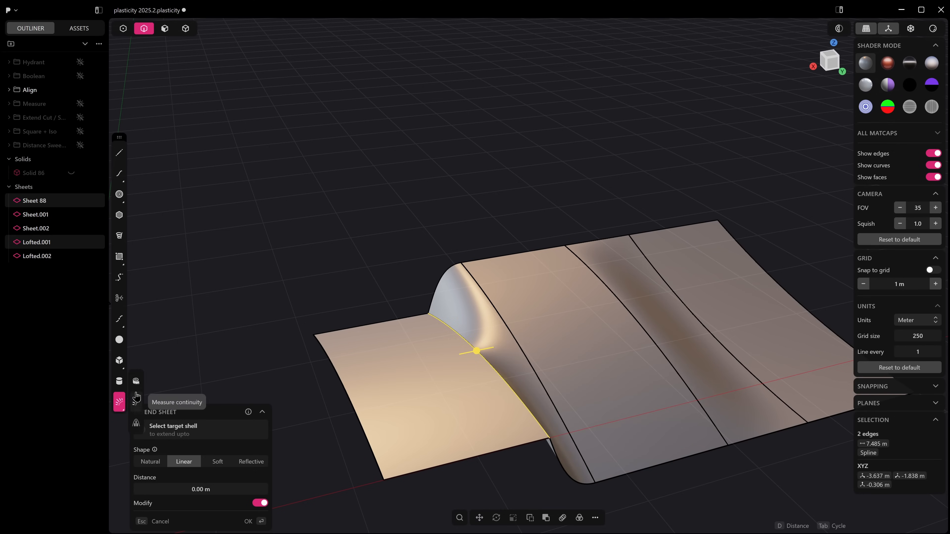
pyautogui.click(140, 421)
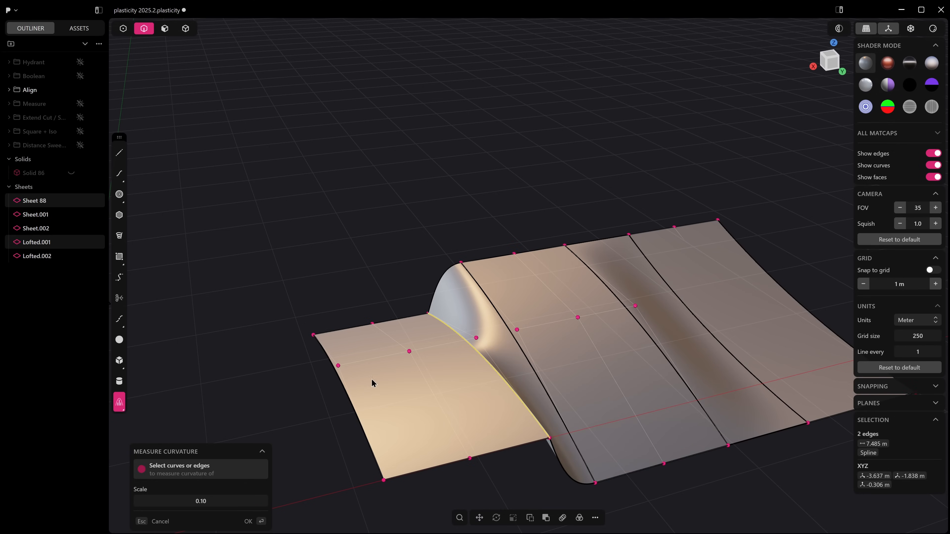
pyautogui.moveTo(344, 439); pyautogui.dragTo(470, 372, button='middle')
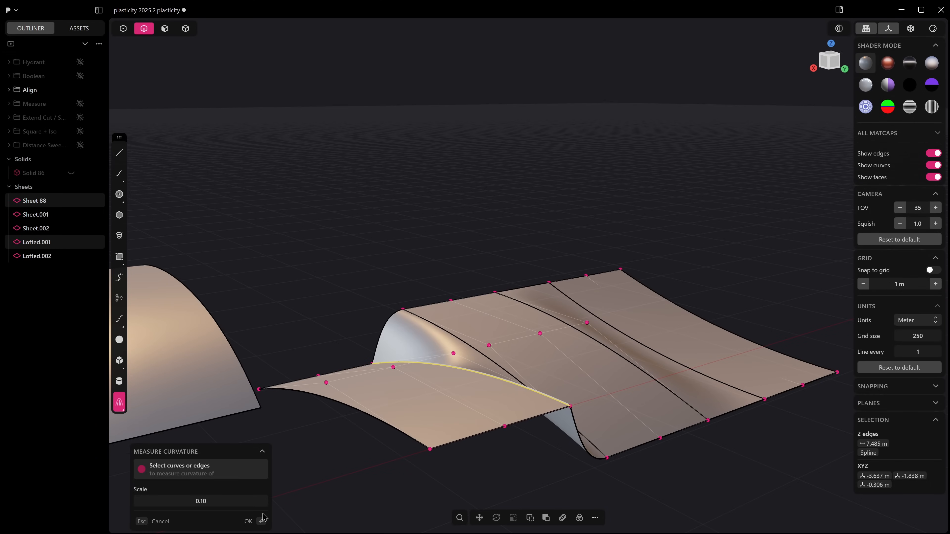
# - Set the curvature measurement scale to 2.98 and end the measurement
pyautogui.moveTo(225, 501); pyautogui.dragTo(328, 501)
pyautogui.moveTo(305, 434); pyautogui.dragTo(440, 316, button='middle')
pyautogui.hotkey('shift', 'e')
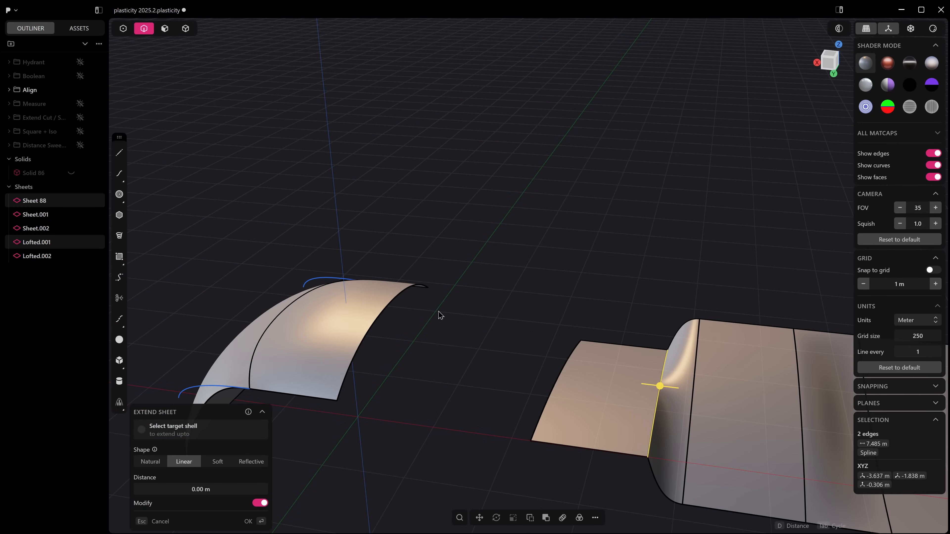
# - Measure the curvature of the arched sheet's open end edge facing the flat sheet, and view its comb straight on
pyautogui.click(395, 302)
pyautogui.click(119, 402)
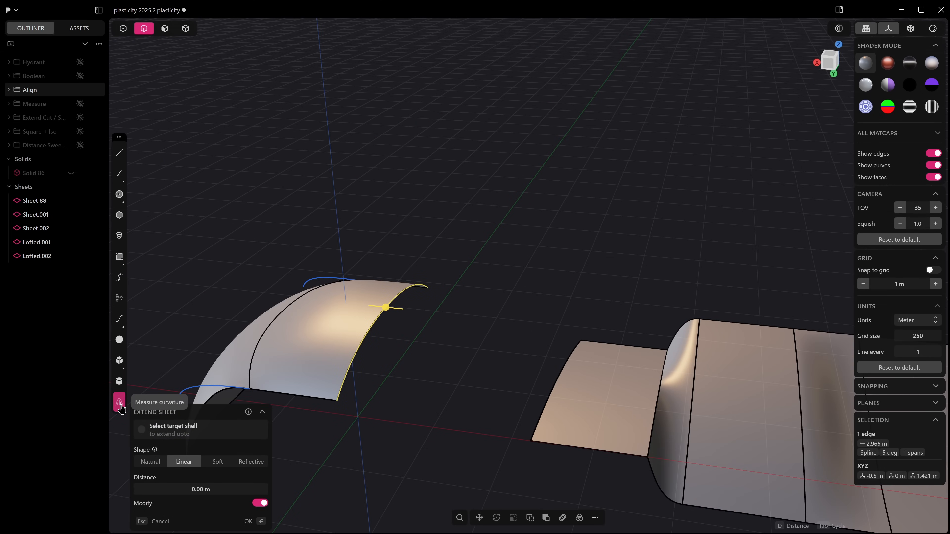
pyautogui.moveTo(351, 296); pyautogui.dragTo(394, 332, button='middle')
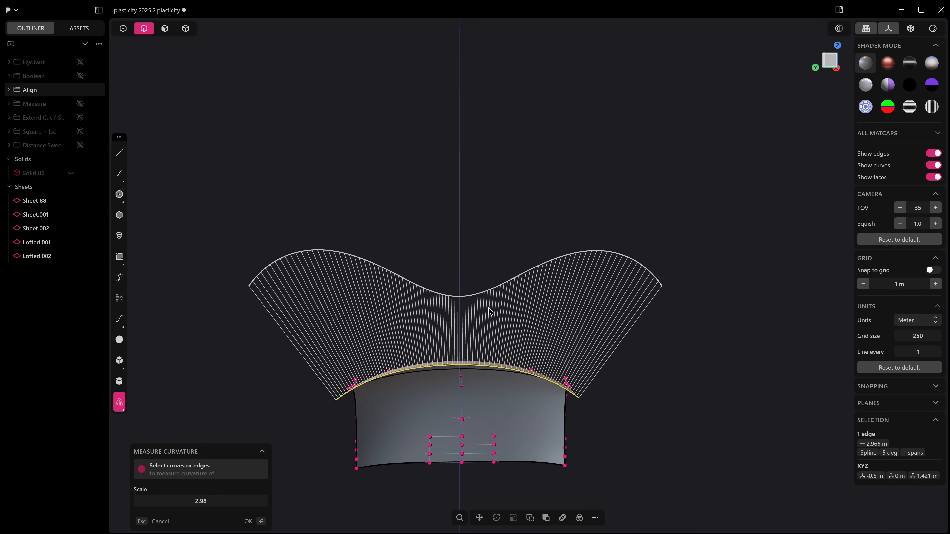
pyautogui.moveTo(683, 297); pyautogui.dragTo(403, 390, button='middle')
pyautogui.press('Escape')
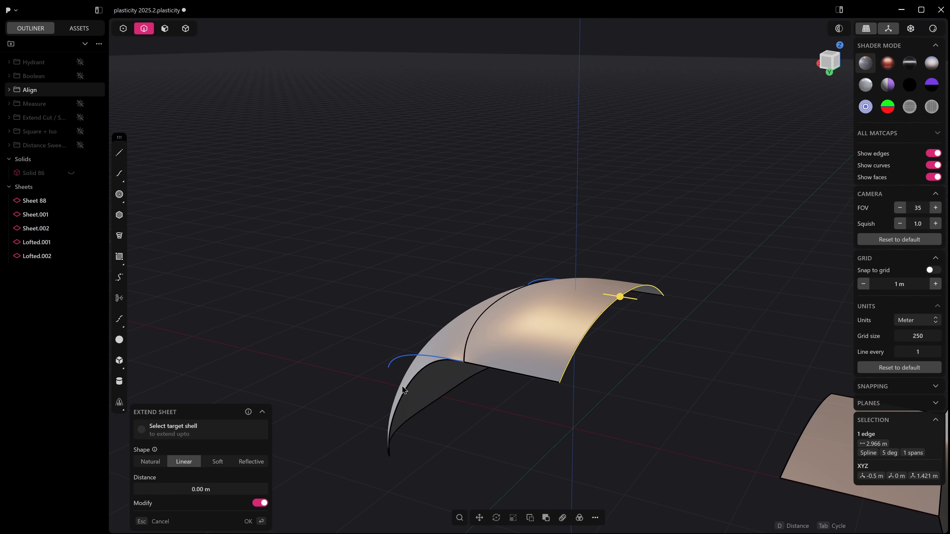
# - Measure the curvature of the arched side edge on the lower sheet at the opposite end of the aligned pair
pyautogui.click(428, 372)
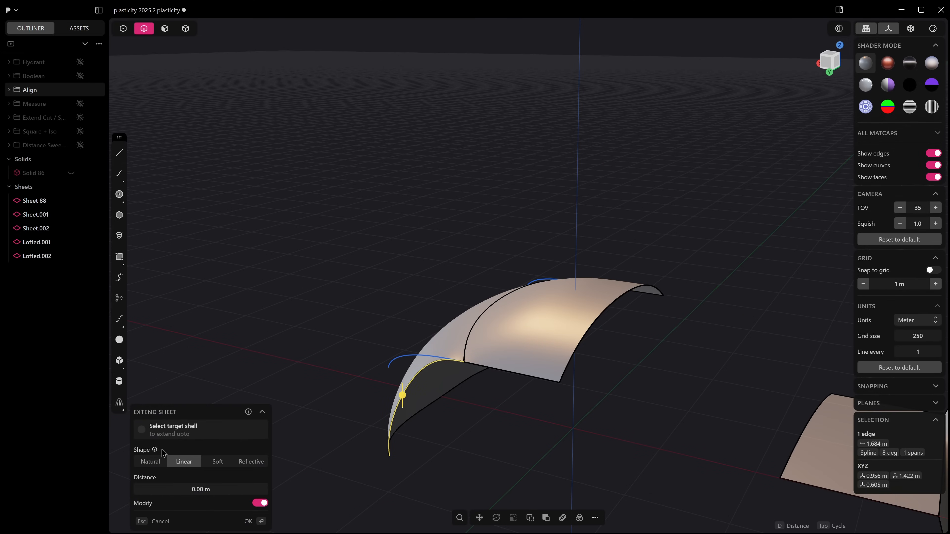
pyautogui.click(119, 402)
pyautogui.moveTo(239, 329); pyautogui.dragTo(396, 232, button='middle')
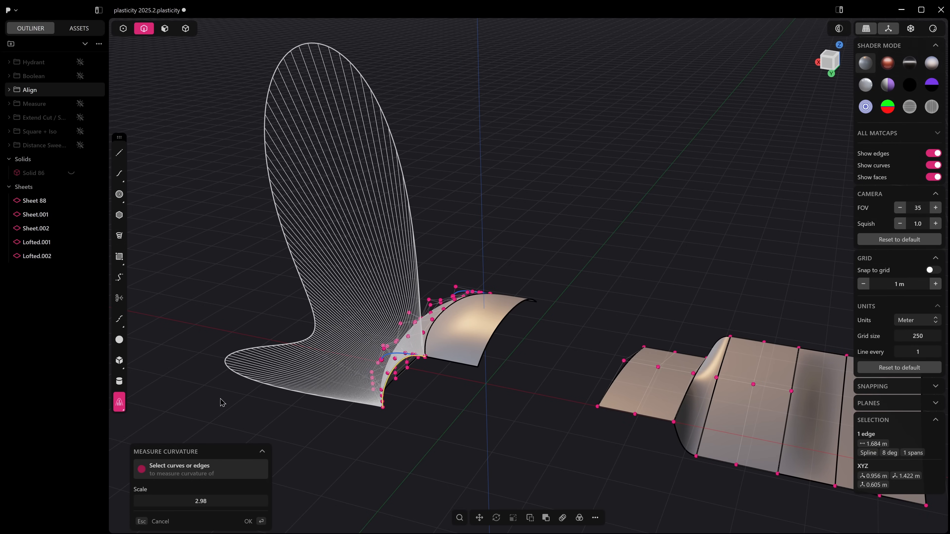
# - Set the curvature measurement scale to 0.57 and examine the comb on the arched sheet's side edge from several angles
pyautogui.moveTo(278, 371); pyautogui.dragTo(470, 202, button='middle')
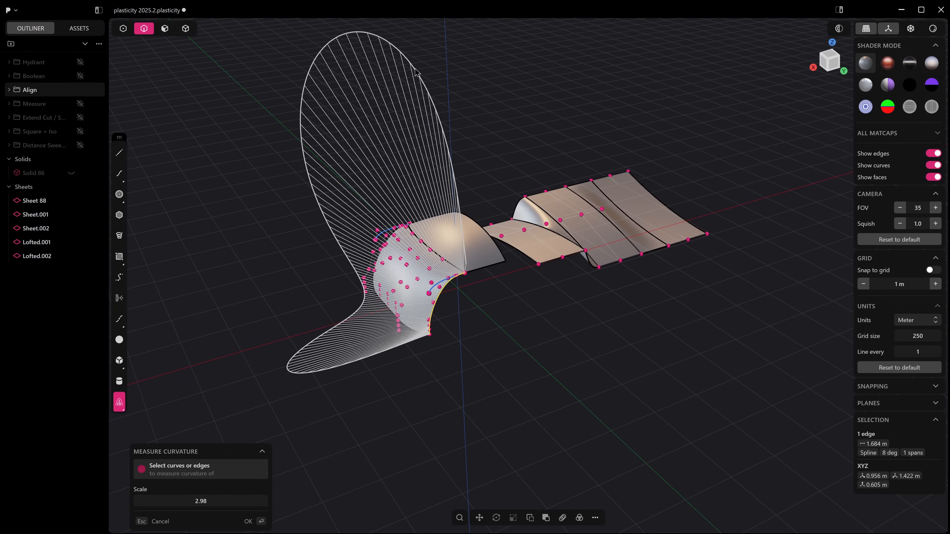
pyautogui.moveTo(402, 299); pyautogui.dragTo(355, 258, button='middle')
pyautogui.moveTo(221, 500); pyautogui.dragTo(116, 500)
pyautogui.scroll(3, 504, 227)
pyautogui.scroll(2, 522, 286)
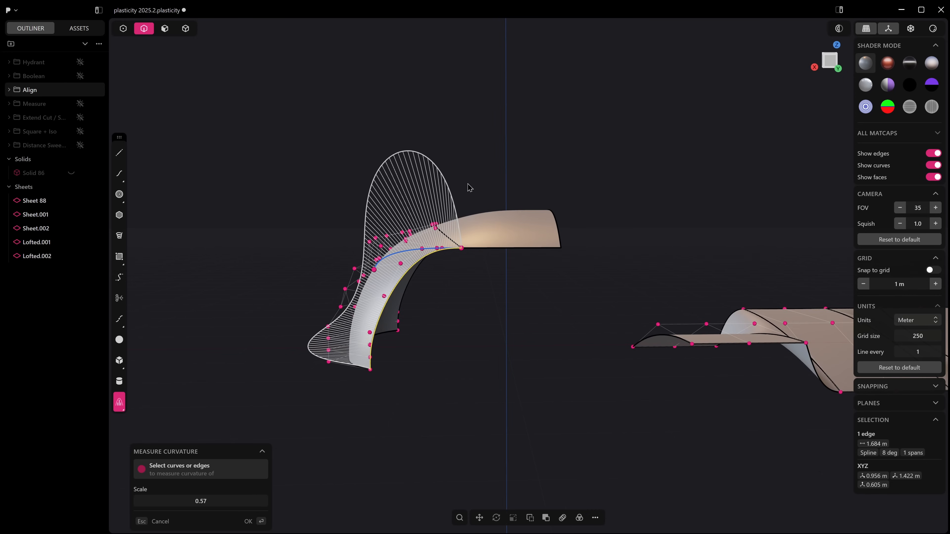
pyautogui.moveTo(406, 354); pyautogui.dragTo(498, 368, button='middle')
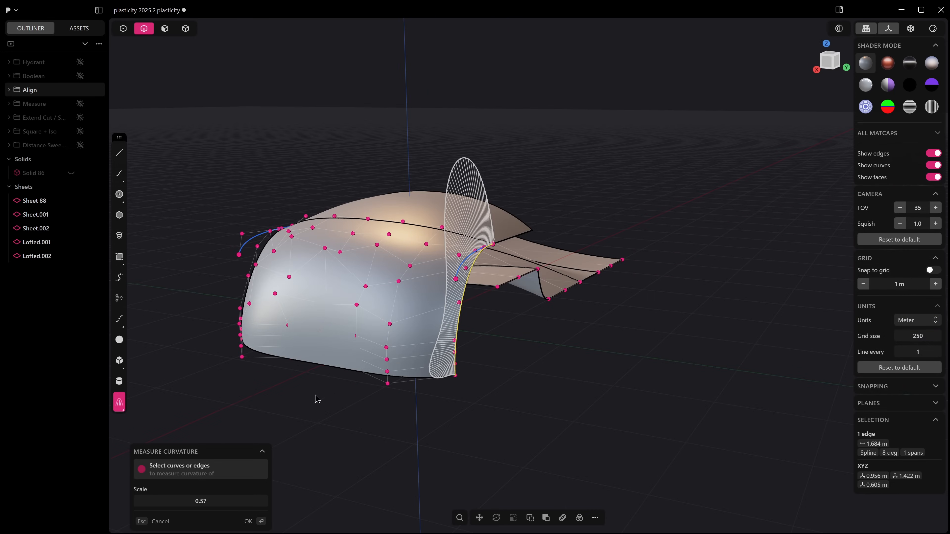
pyautogui.moveTo(485, 285); pyautogui.dragTo(370, 220, button='middle')
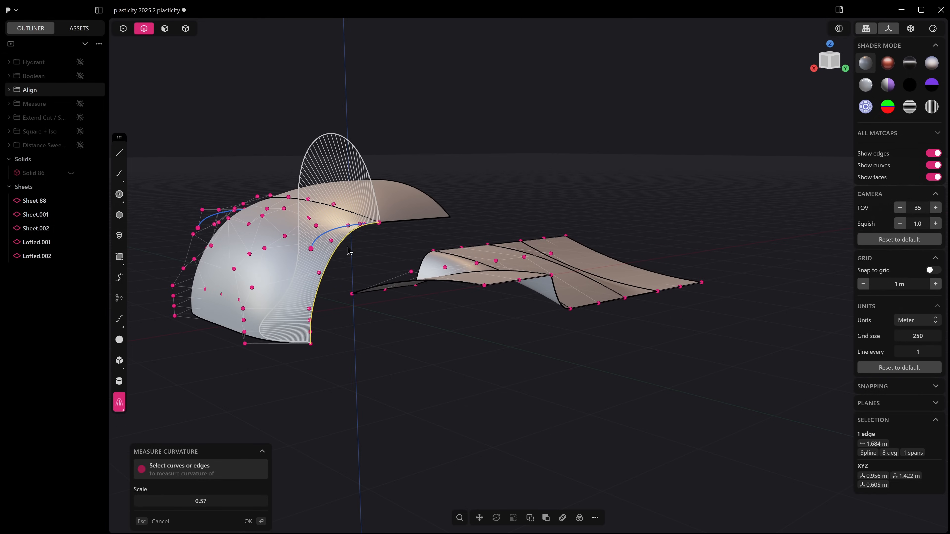
pyautogui.moveTo(350, 251); pyautogui.dragTo(450, 291, button='middle')
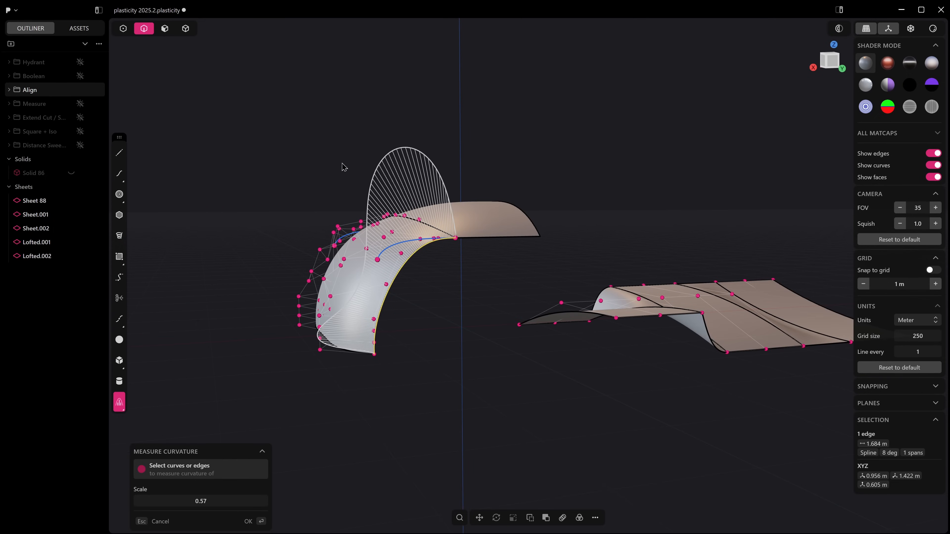
pyautogui.moveTo(322, 229); pyautogui.dragTo(348, 287, button='middle')
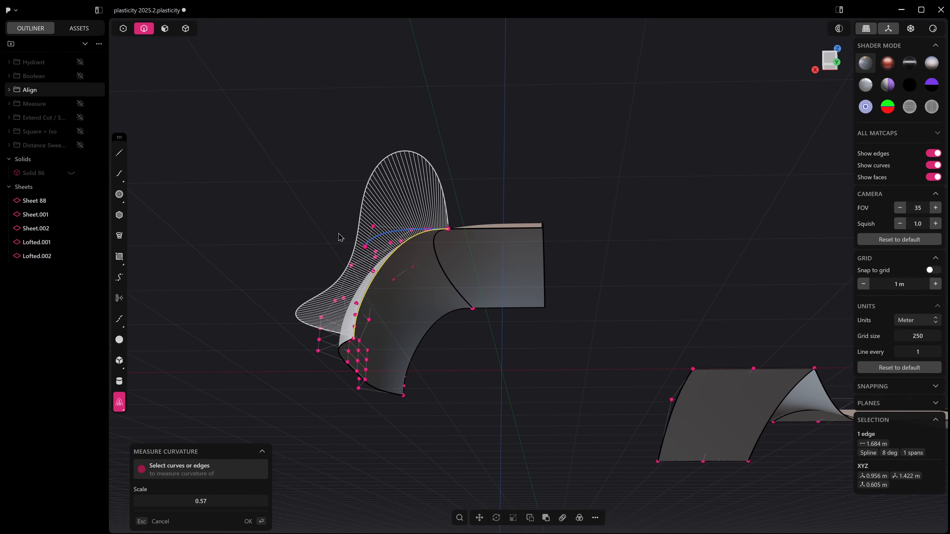
pyautogui.moveTo(462, 329); pyautogui.dragTo(499, 421, button='middle')
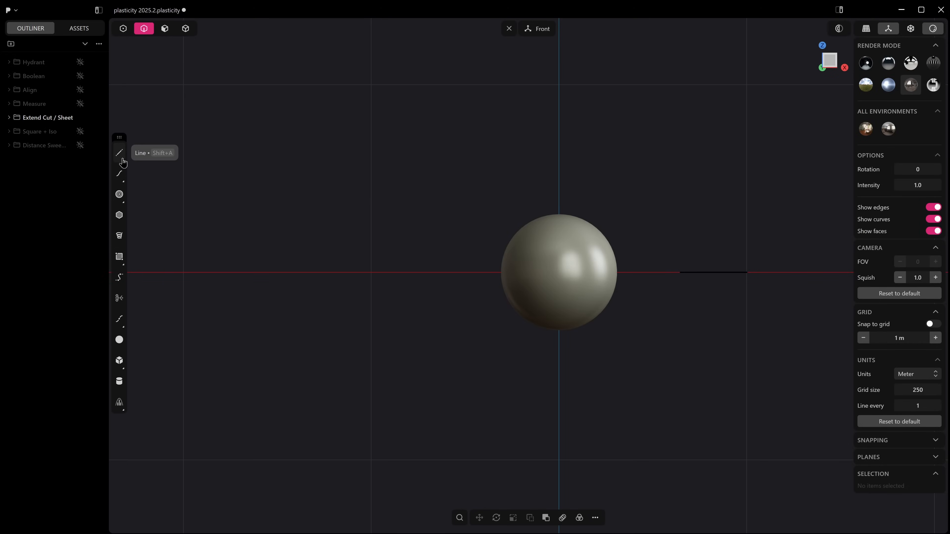
# - Draw a line about 0.665 m long in the XZ plane, sloping down from the sphere's upper-left side and ending inside its outline
pyautogui.click(122, 160)
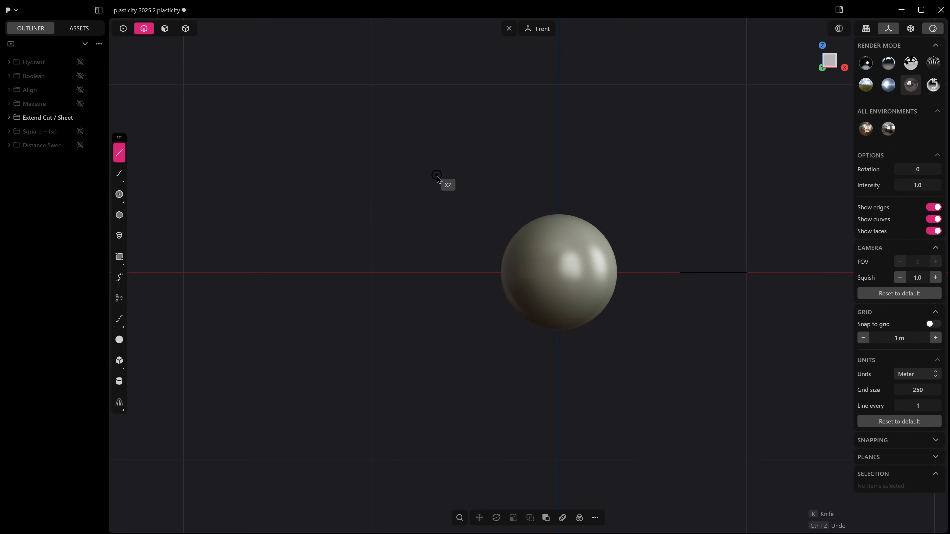
pyautogui.click(436, 175)
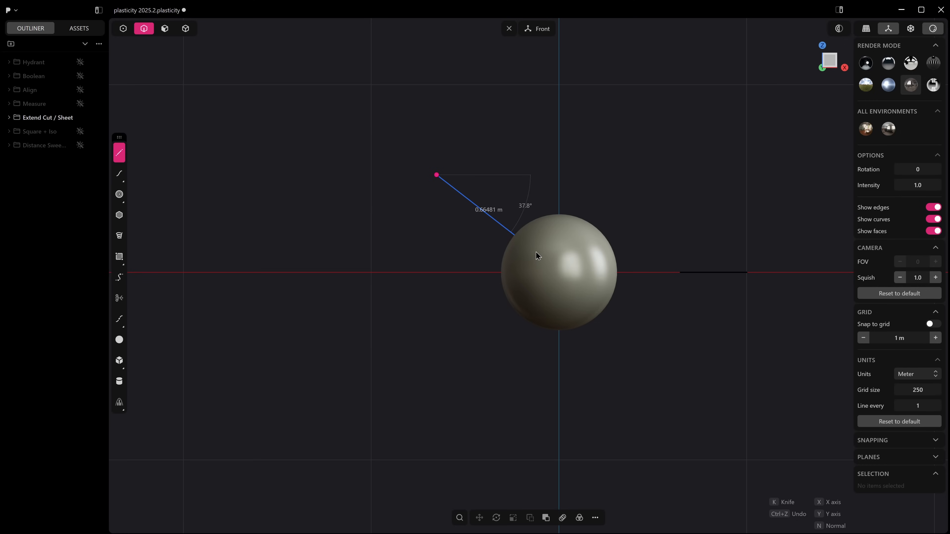
pyautogui.click(535, 251)
# - Try to cut the sphere with the line, turning on Extend so the cutter spans the whole body
pyautogui.press('c')
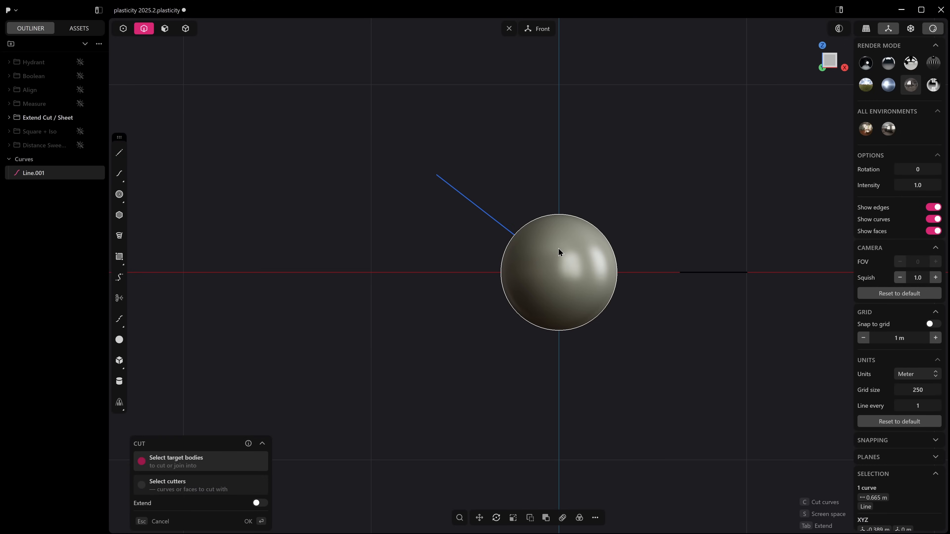
pyautogui.click(572, 237)
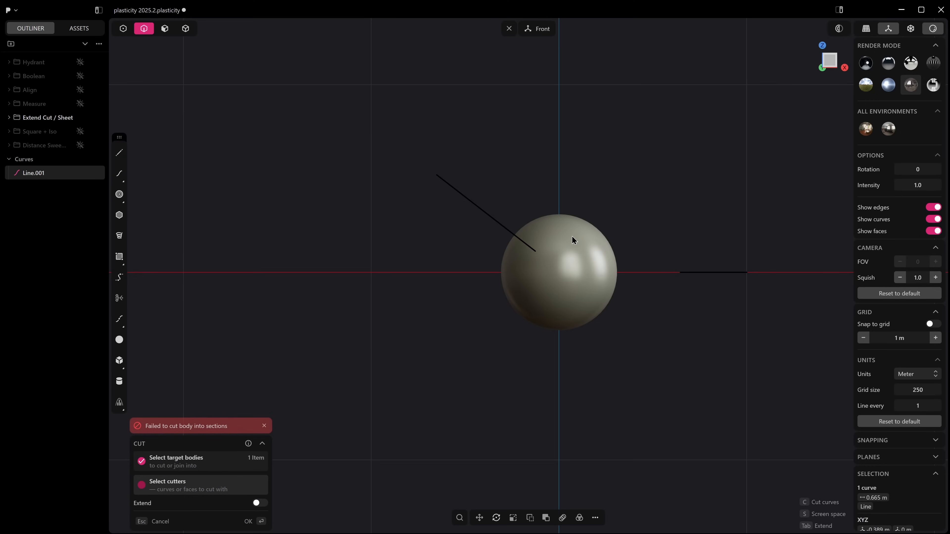
pyautogui.moveTo(572, 236); pyautogui.dragTo(420, 313, button='middle')
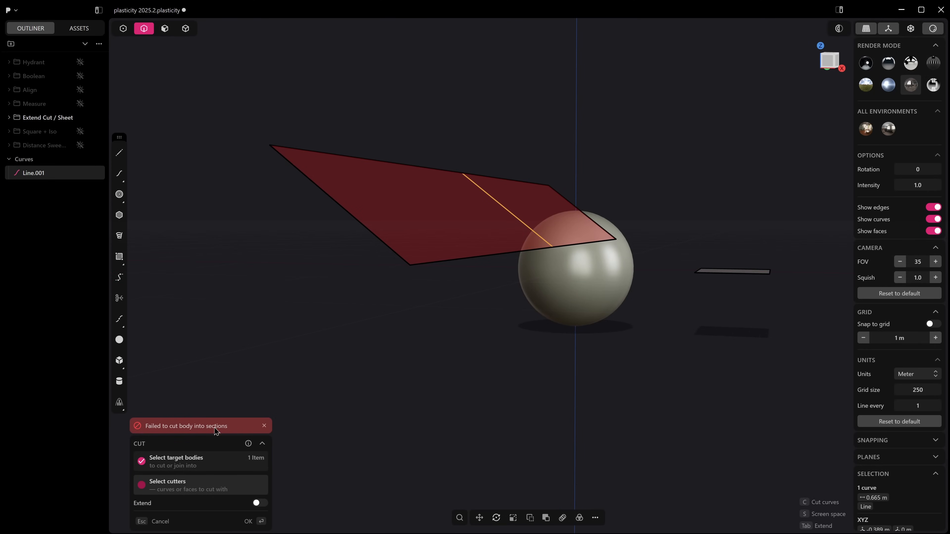
pyautogui.click(260, 503)
pyautogui.moveTo(375, 452); pyautogui.dragTo(504, 352, button='middle')
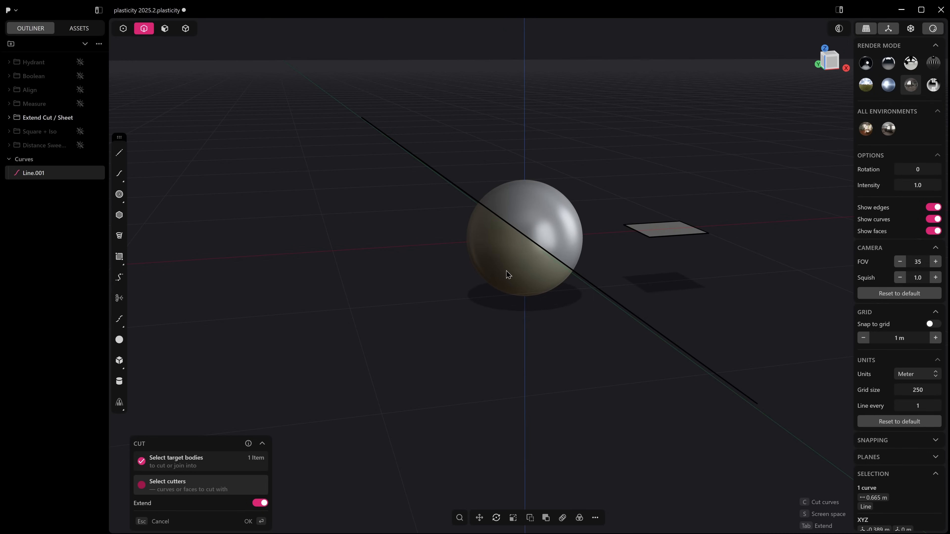
pyautogui.moveTo(506, 274); pyautogui.dragTo(526, 283, button='middle')
pyautogui.press('KP_1')
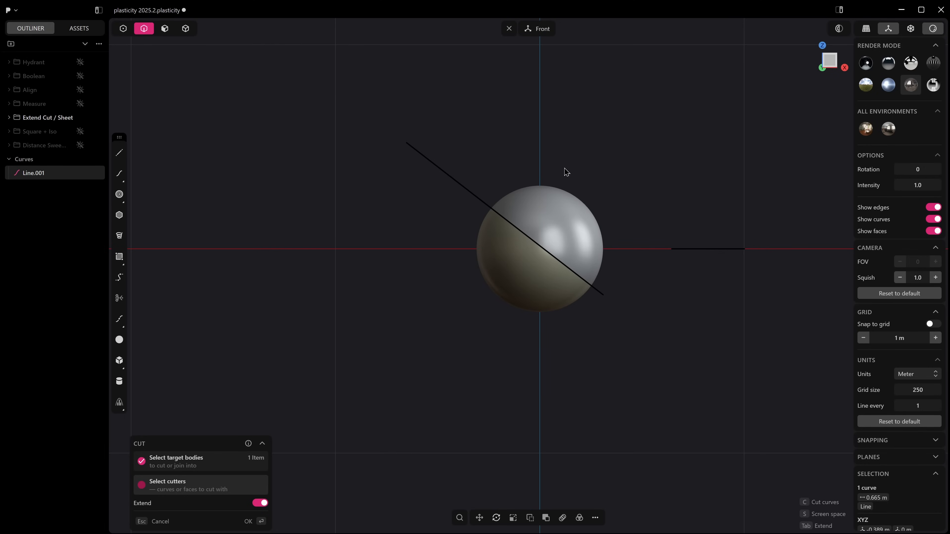
pyautogui.press('Return')
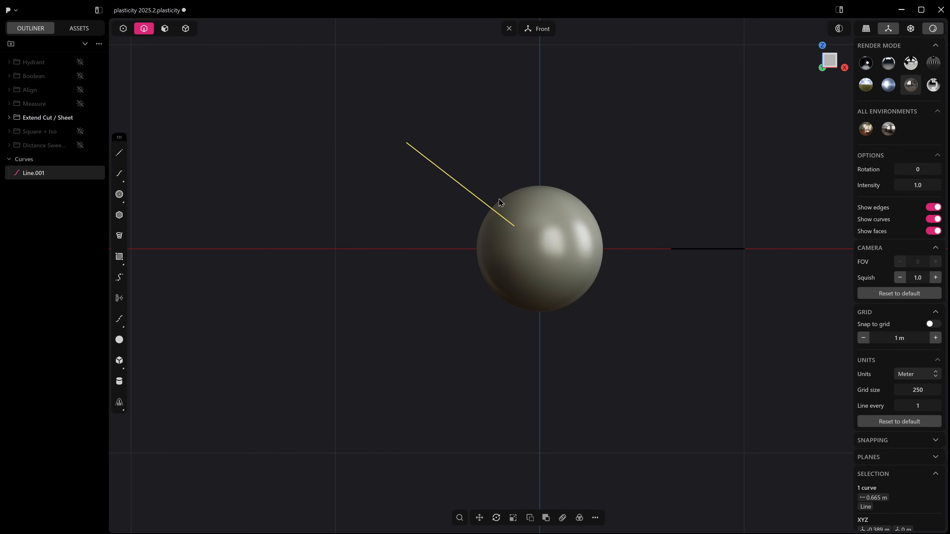
# - Move the line down and across in the front view so it passes through the sphere
pyautogui.press('g')
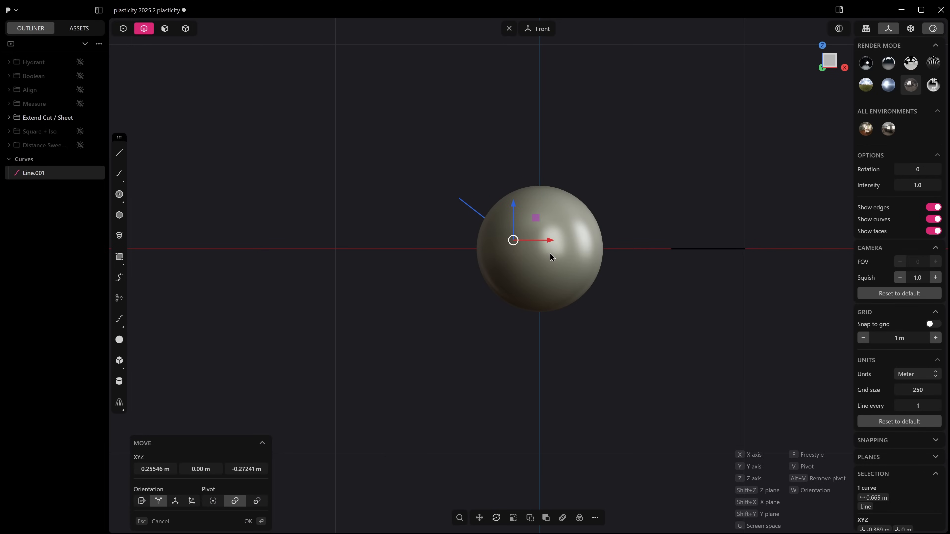
pyautogui.click(554, 259)
pyautogui.moveTo(554, 259); pyautogui.dragTo(525, 260, button='middle')
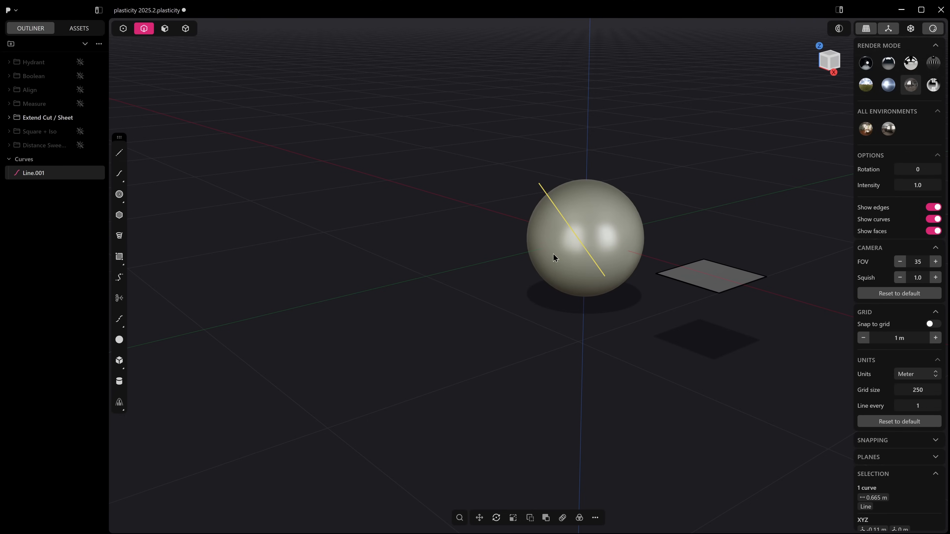
# - Extend the line from its lower endpoint by 0.24 m with the Natural shape
pyautogui.press('1')
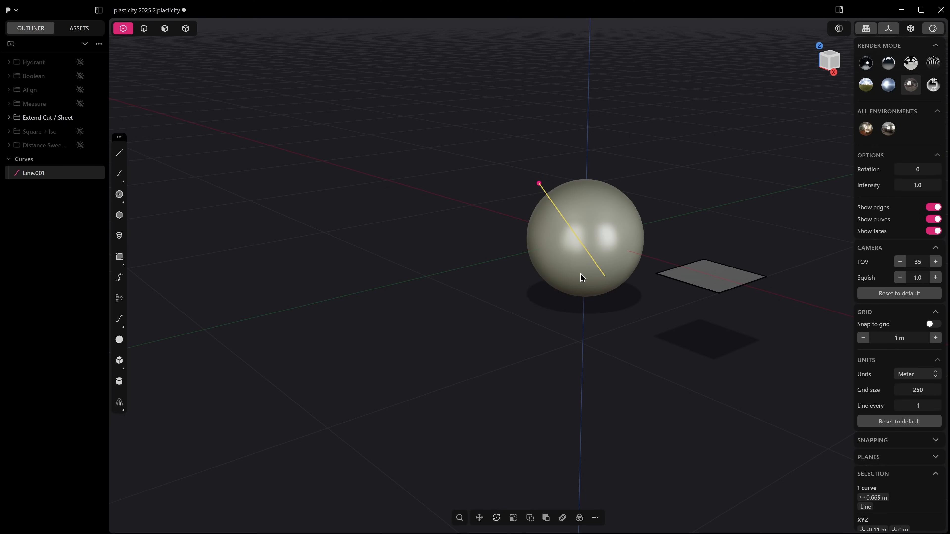
pyautogui.scroll(10, 611, 282)
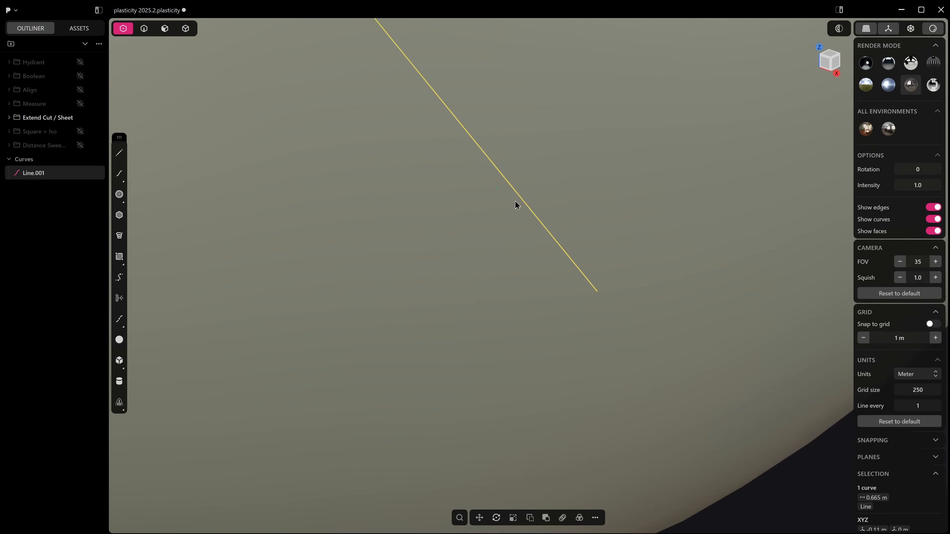
pyautogui.moveTo(515, 204); pyautogui.dragTo(375, 277, button='middle')
pyautogui.moveTo(237, 377); pyautogui.dragTo(318, 454)
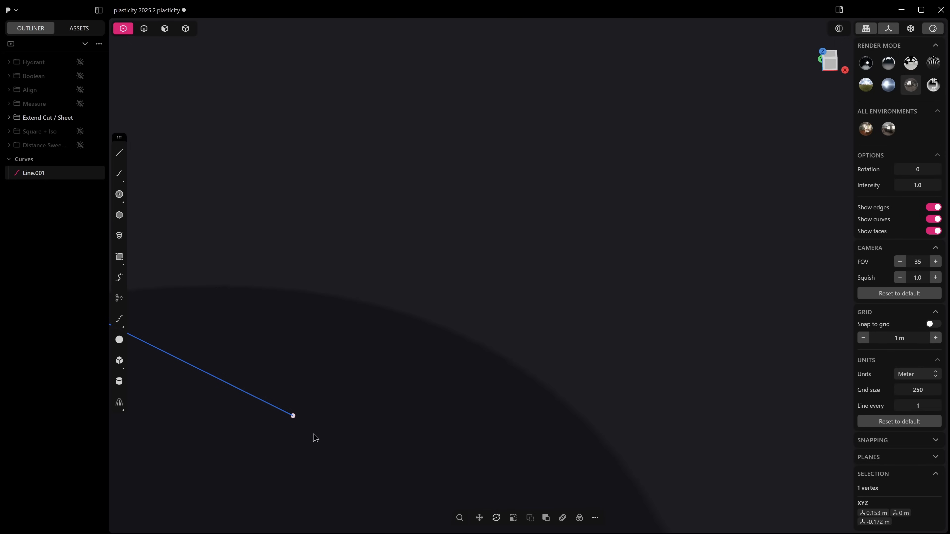
pyautogui.write('fexte')
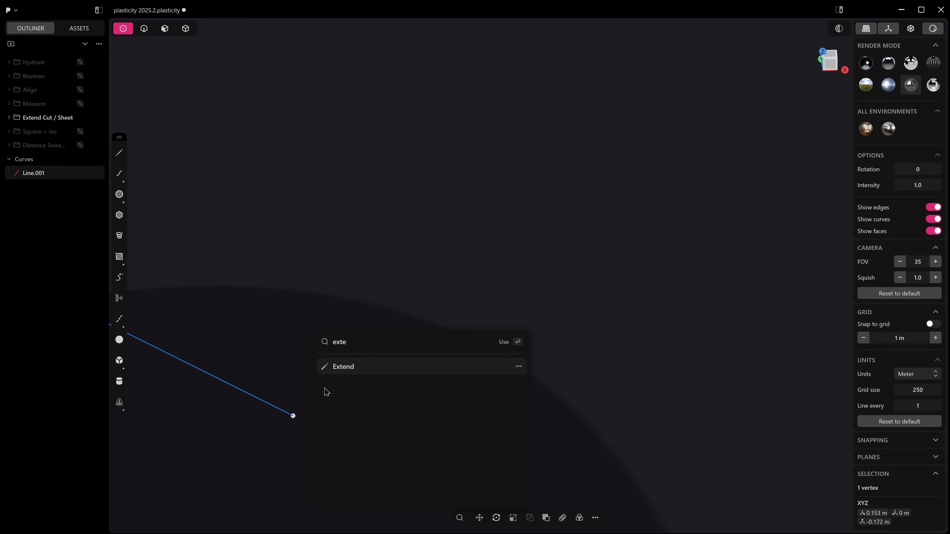
pyautogui.click(349, 367)
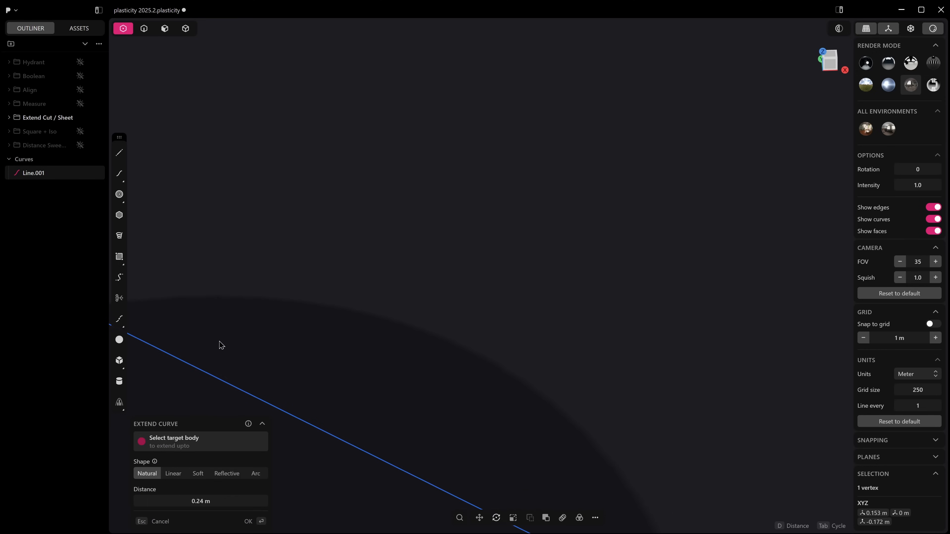
pyautogui.scroll(5, 336, 294)
pyautogui.scroll(-6, 336, 294)
pyautogui.scroll(2, 385, 268)
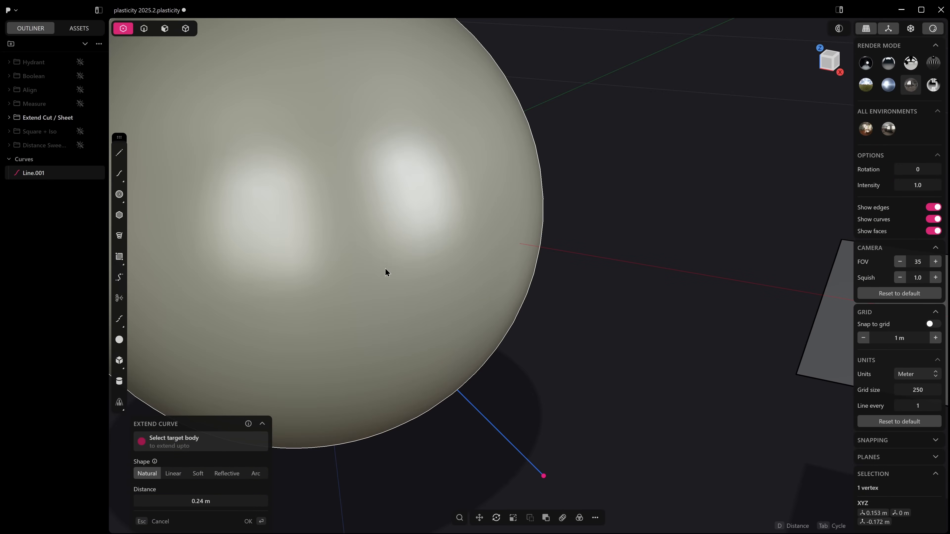
pyautogui.click(402, 265)
pyautogui.press('Escape')
# - Undo the line extension
pyautogui.scroll(-3, 407, 278)
pyautogui.hotkey('ctrl', 'z')
pyautogui.hotkey('ctrl', 'z')
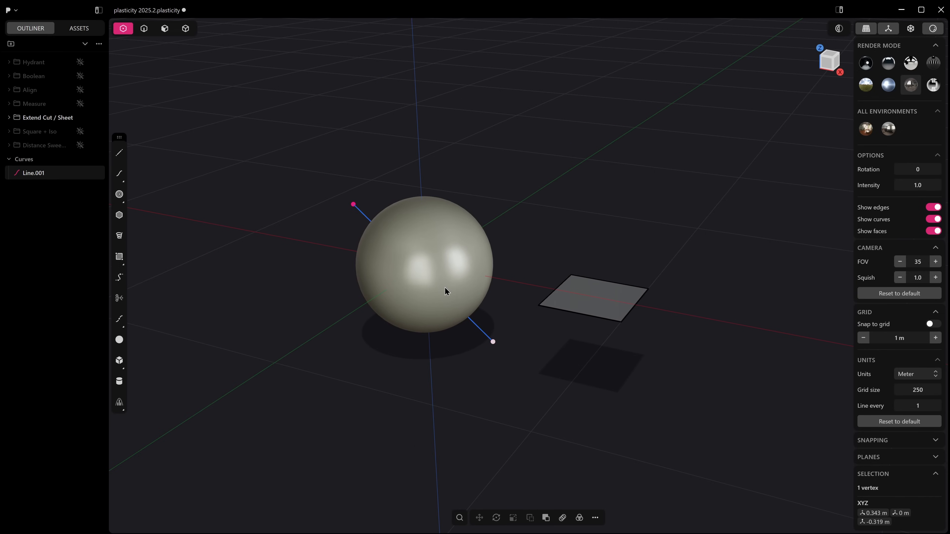
# - Move the line back up and outward in the front view so only its lower end overlaps the sphere
pyautogui.moveTo(445, 287); pyautogui.dragTo(433, 276, button='middle')
pyautogui.press('2')
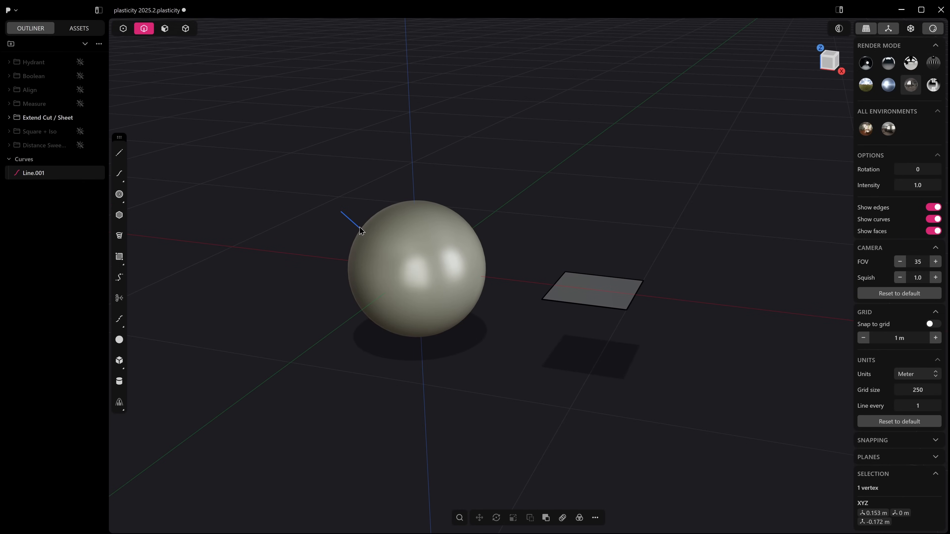
pyautogui.click(361, 229)
pyautogui.click(354, 222)
pyautogui.press('KP_1')
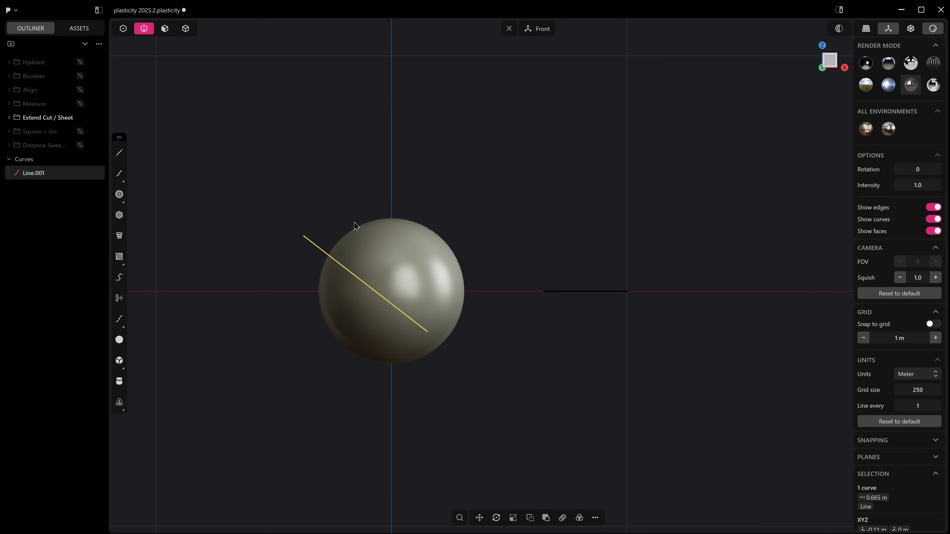
pyautogui.press('g')
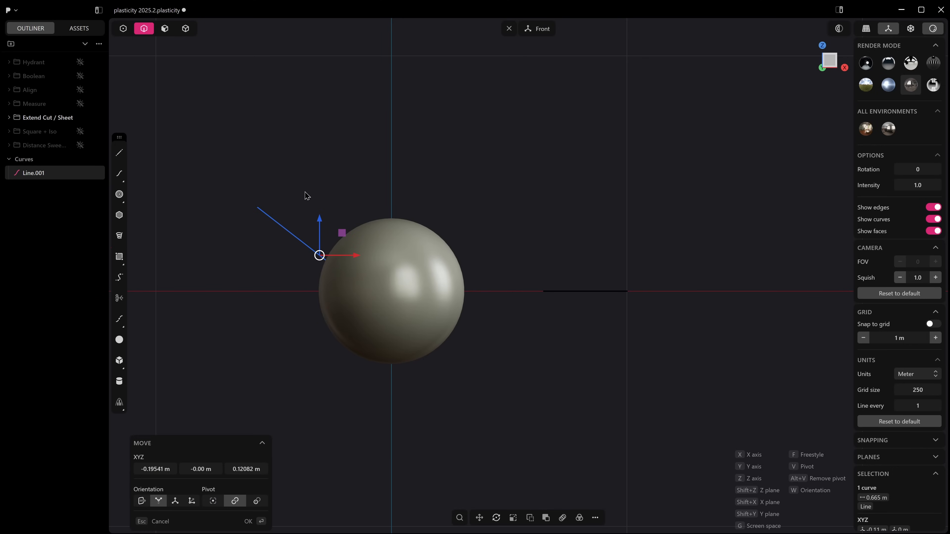
pyautogui.click(308, 196)
pyautogui.press('g')
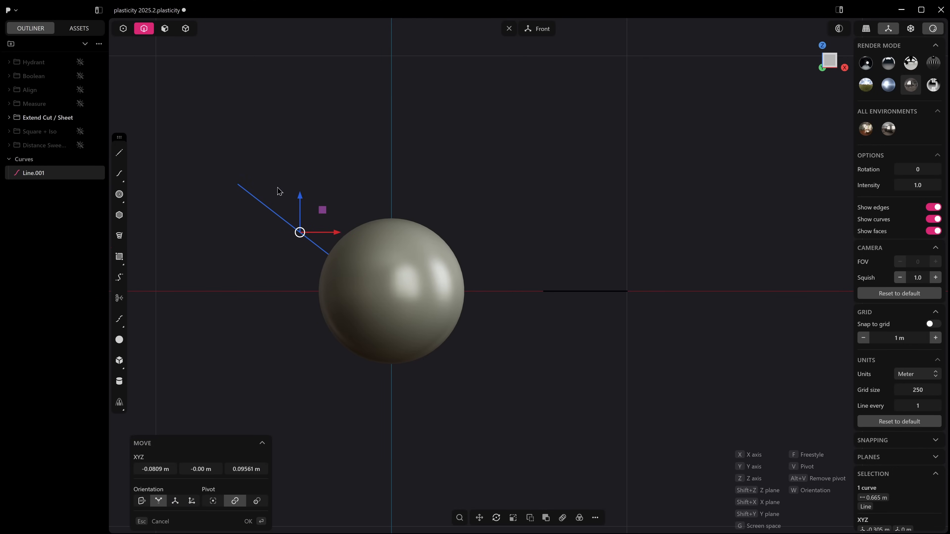
pyautogui.click(279, 188)
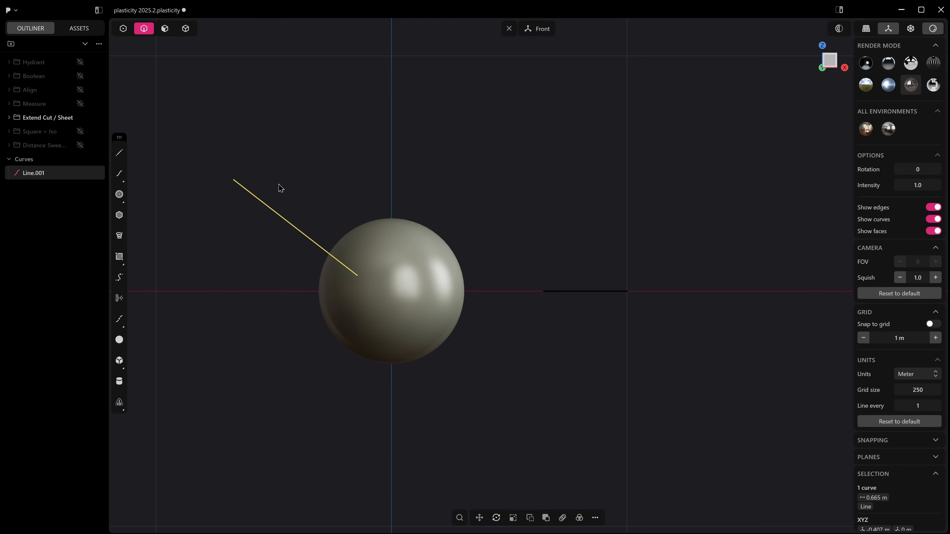
# - Try to cut the sphere with the repositioned line with Extend turned on, and delete the line
pyautogui.press('c')
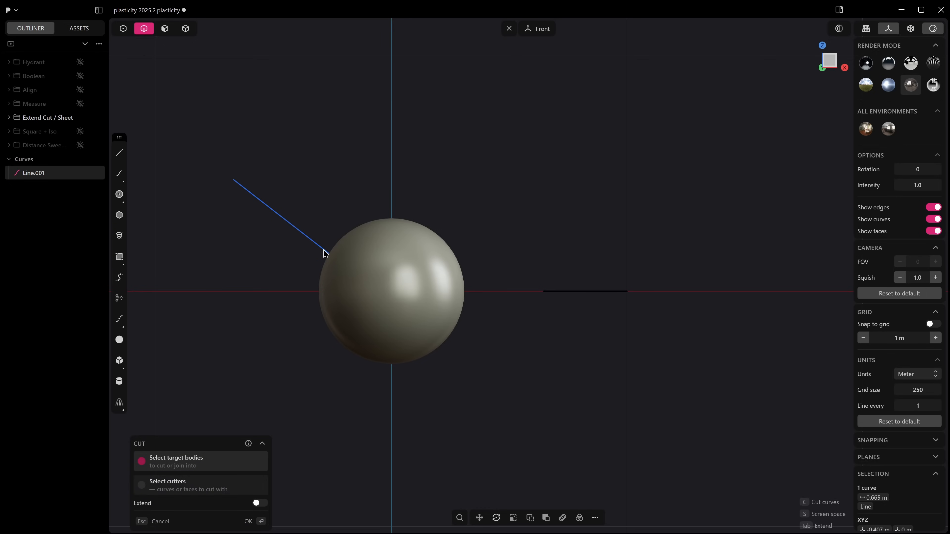
pyautogui.click(371, 330)
pyautogui.click(260, 503)
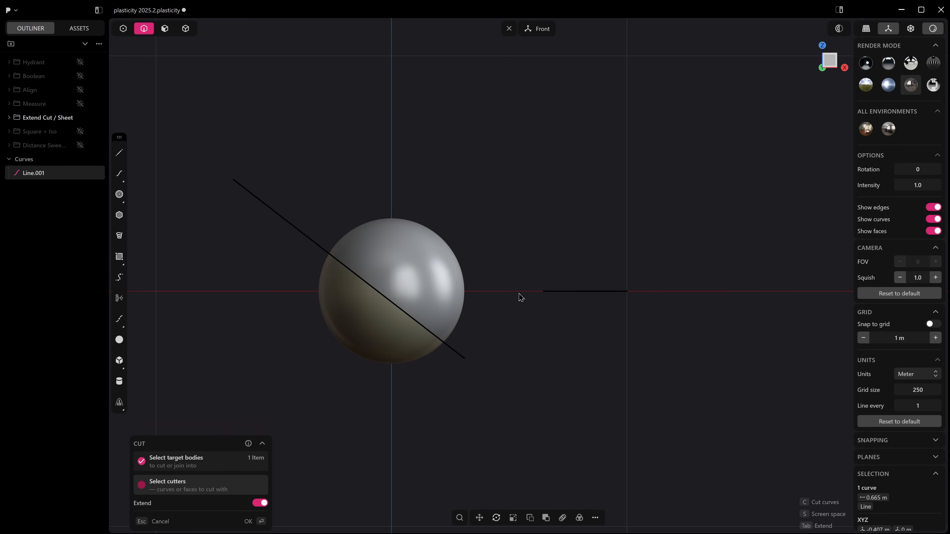
pyautogui.moveTo(519, 295); pyautogui.dragTo(523, 299, button='middle')
pyautogui.press('Escape')
pyautogui.press('Delete')
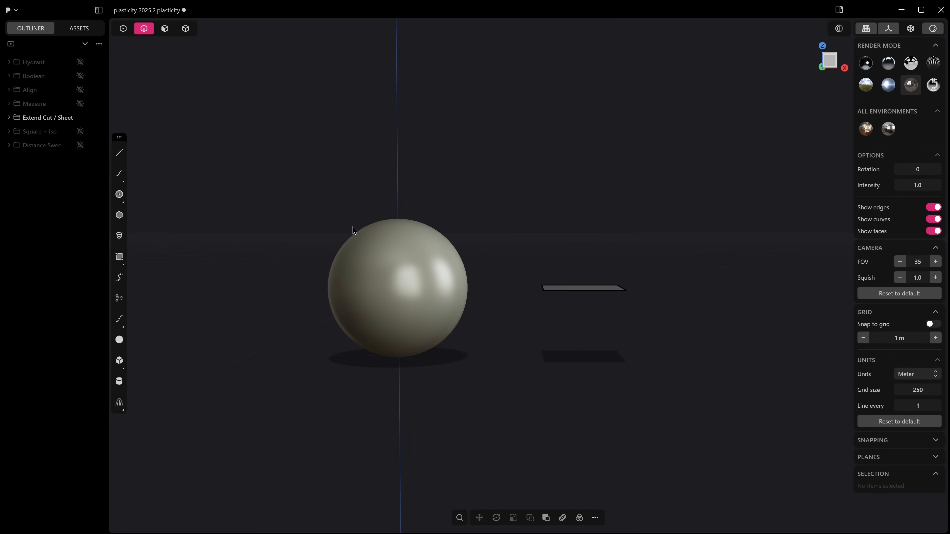
# - Extend the flat sheet's edge facing the sphere up to the sphere, using the Linear shape and Minimal limit
pyautogui.moveTo(398, 244); pyautogui.dragTo(407, 270, button='middle')
pyautogui.click(545, 270)
pyautogui.press('e')
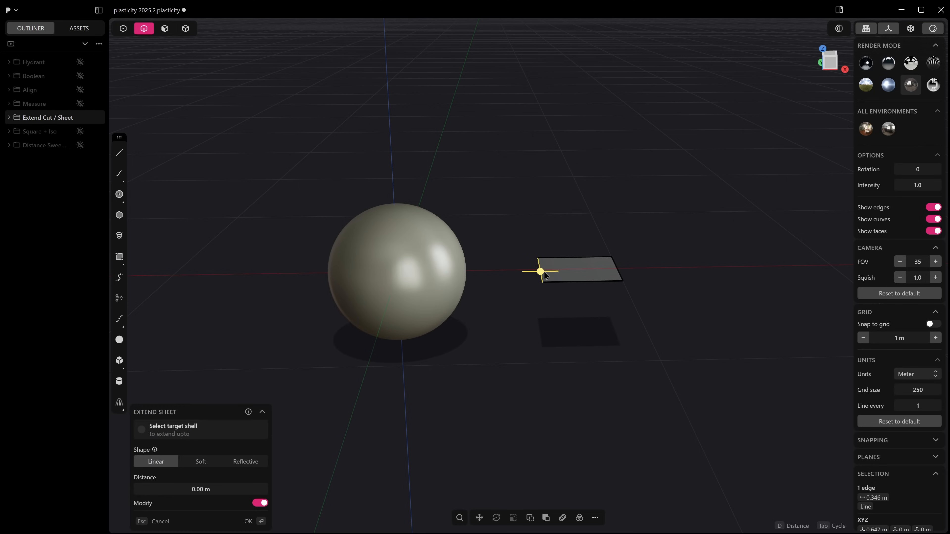
pyautogui.moveTo(542, 274); pyautogui.dragTo(558, 336, button='middle')
pyautogui.moveTo(563, 310); pyautogui.dragTo(542, 309)
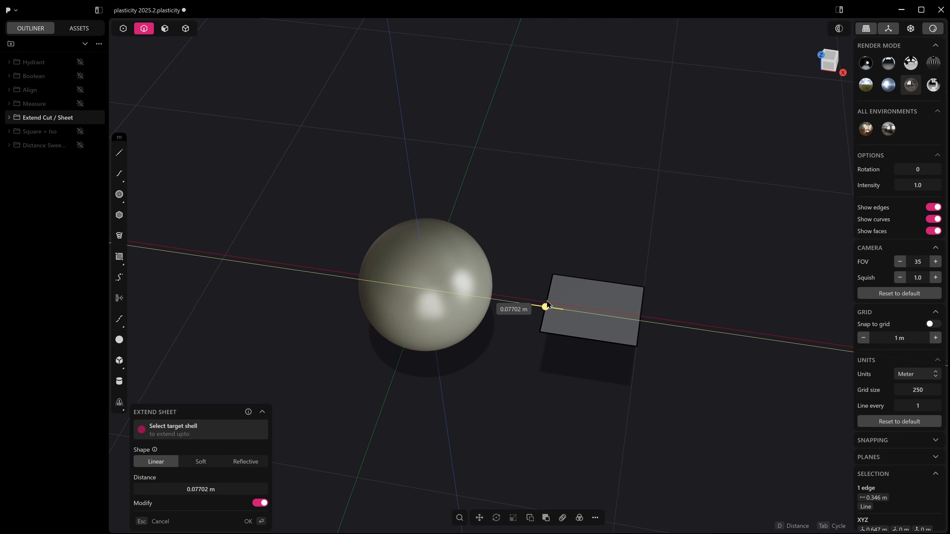
pyautogui.click(426, 307)
pyautogui.moveTo(441, 303); pyautogui.dragTo(517, 318, button='middle')
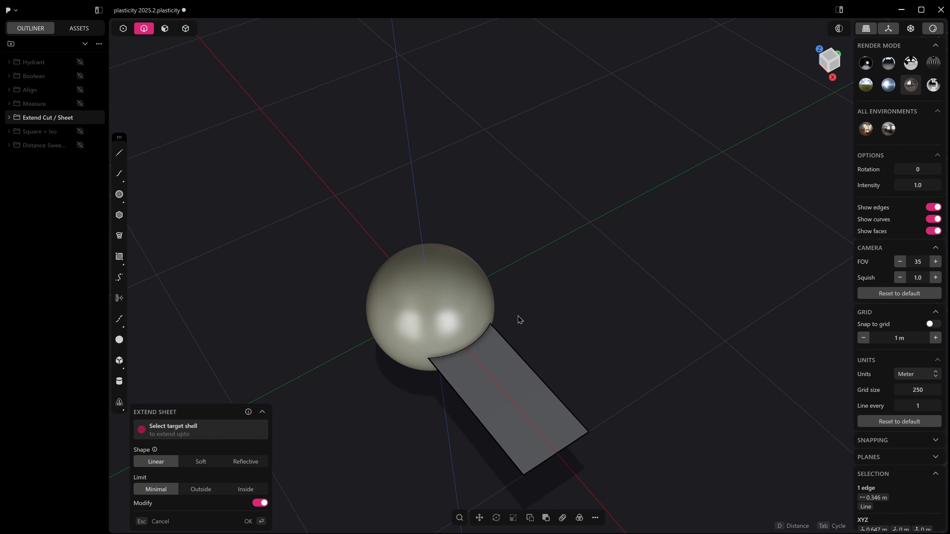
pyautogui.press('Return')
pyautogui.moveTo(491, 377); pyautogui.dragTo(515, 357, button='middle')
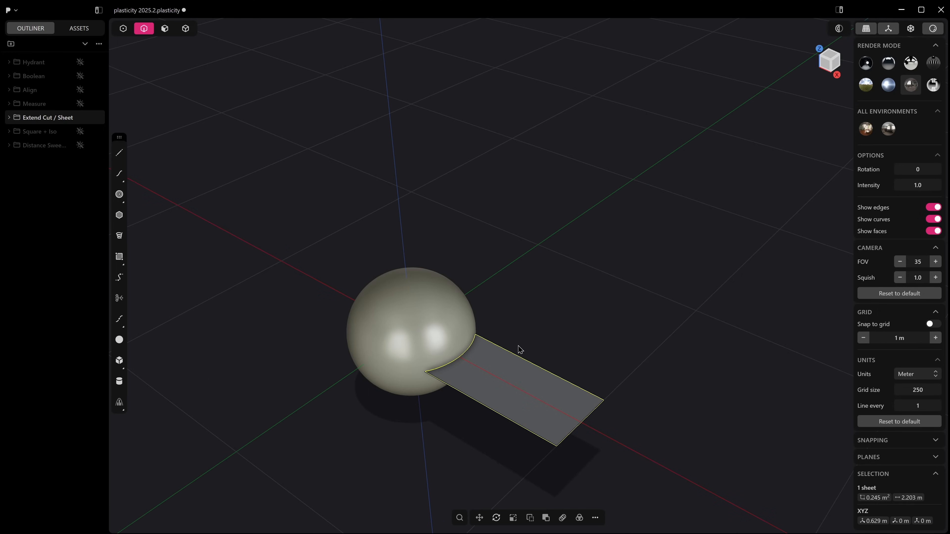
# - Undo the sheet's extension up to the sphere
pyautogui.rightClick(519, 349)
pyautogui.click(523, 345)
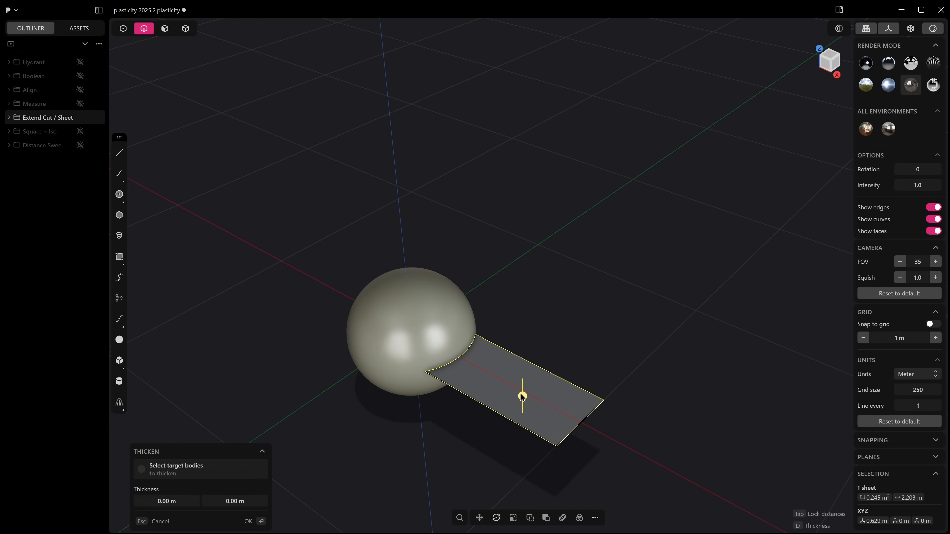
pyautogui.moveTo(539, 322); pyautogui.dragTo(522, 235, button='middle')
pyautogui.press('Escape')
pyautogui.hotkey('ctrl', 'z')
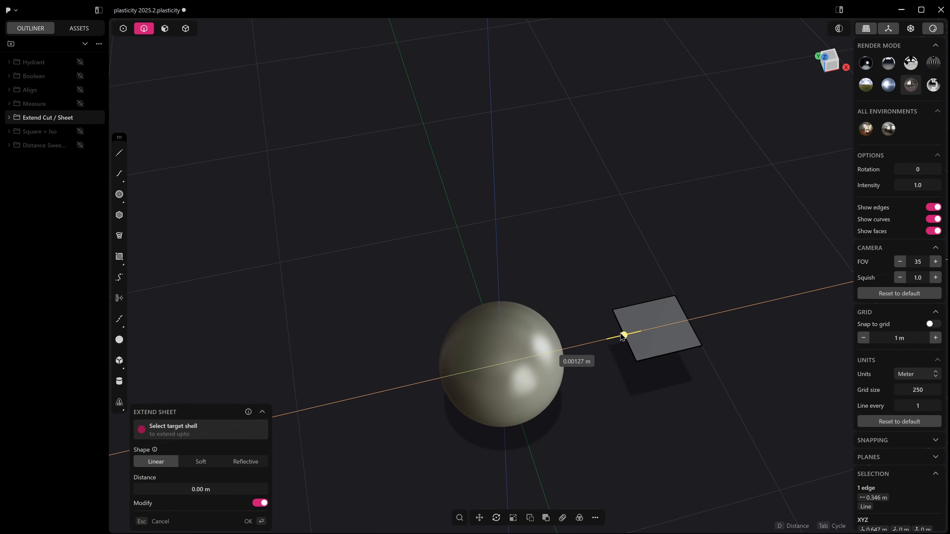
pyautogui.moveTo(499, 418); pyautogui.dragTo(557, 375, button='middle')
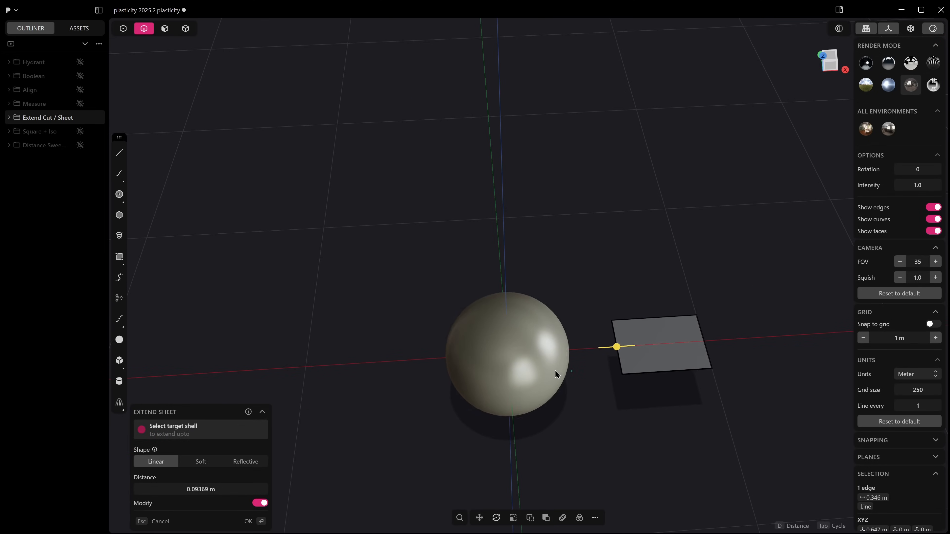
pyautogui.press('Escape')
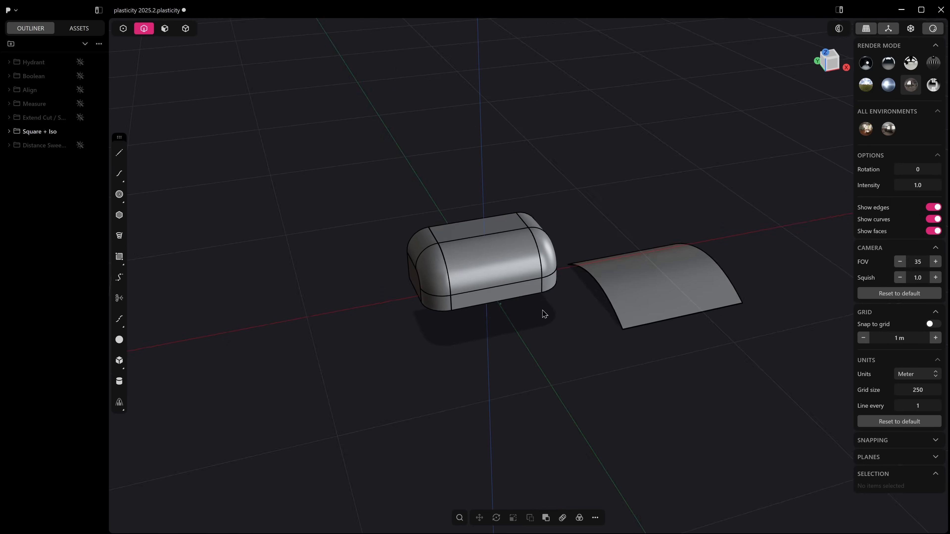
# - Examine the rounded block's corner face and the adjoining long fillet face in the Square + Iso group
pyautogui.moveTo(543, 313); pyautogui.dragTo(499, 344, button='middle')
pyautogui.press('3')
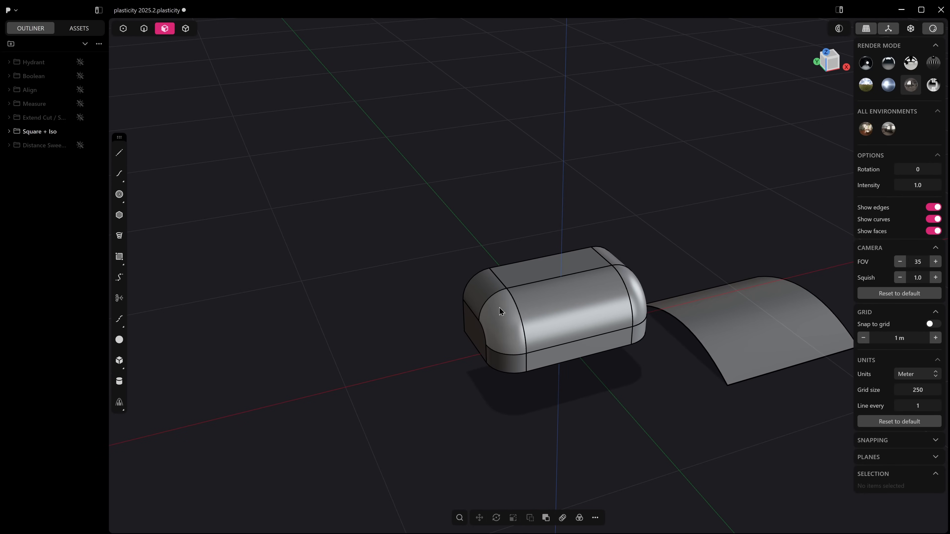
pyautogui.click(499, 307)
pyautogui.click(529, 190)
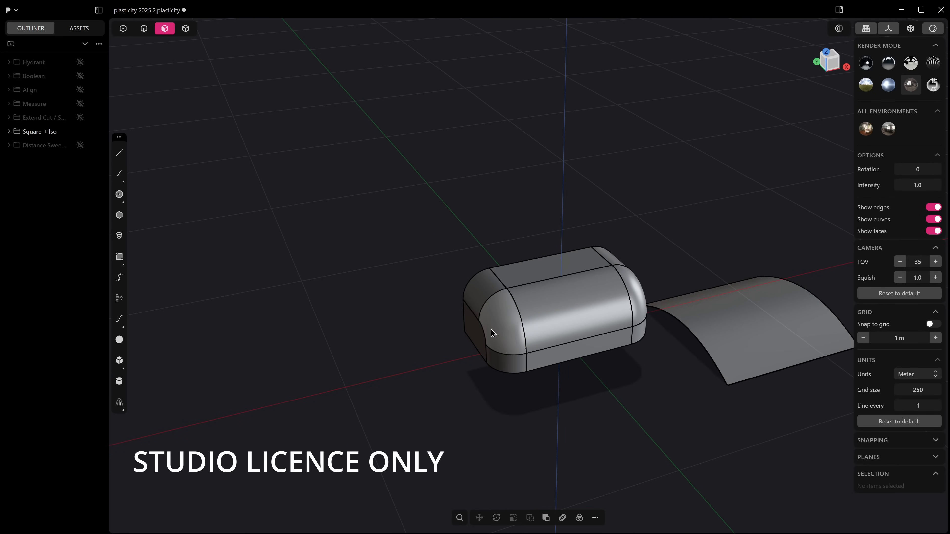
pyautogui.click(502, 316)
pyautogui.scroll(6, 449, 299)
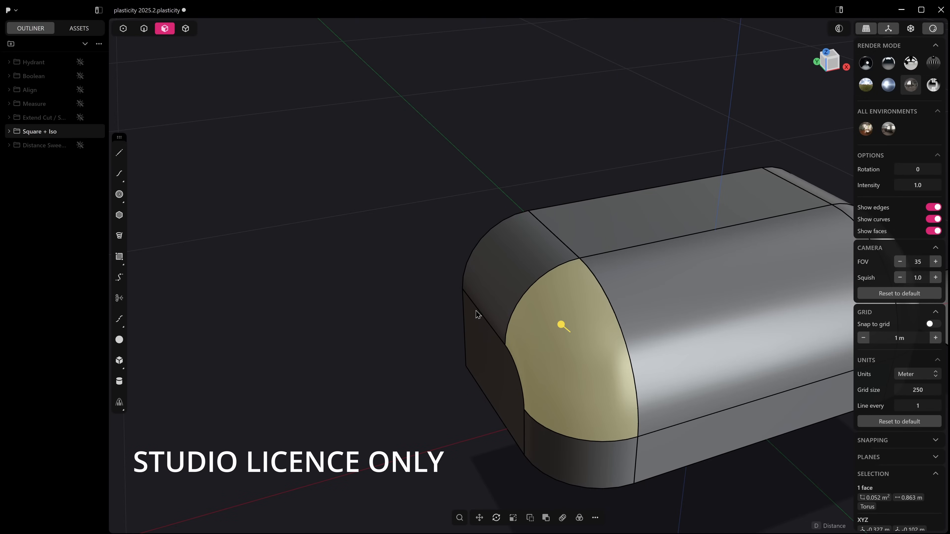
pyautogui.moveTo(477, 314)
pyautogui.mouseDown(button='middle')
pyautogui.moveTo(511, 305)
pyautogui.moveTo(471, 304)
pyautogui.mouseUp(button='middle')
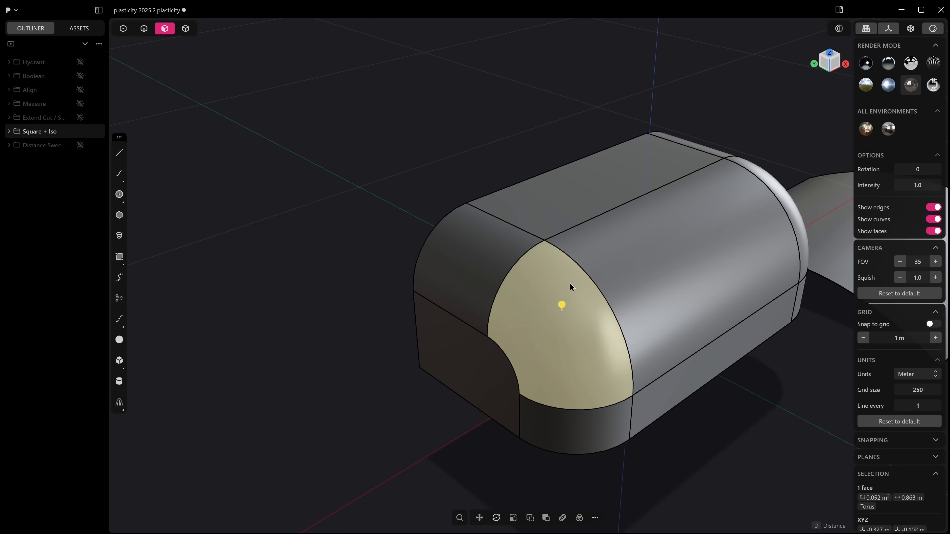
pyautogui.click(626, 257)
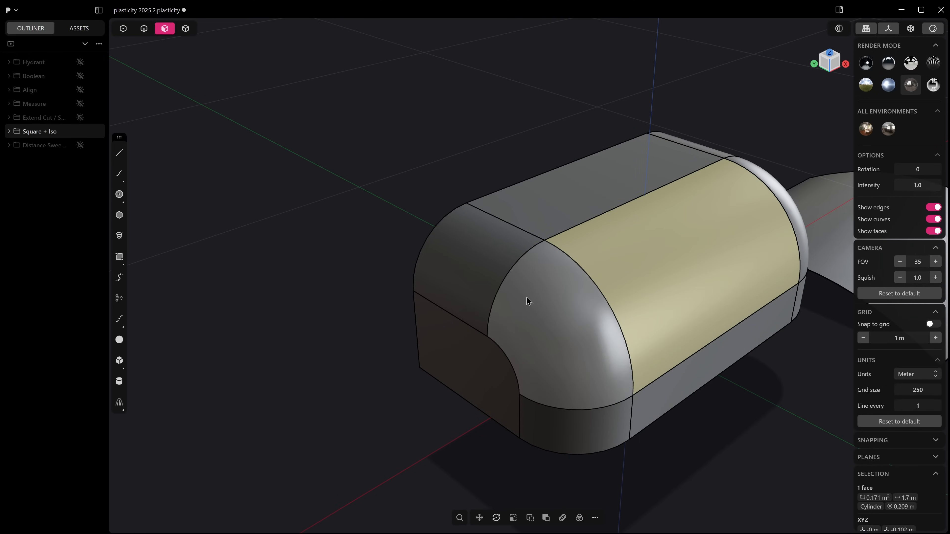
# - Give the rounded block a less rough material in RGB 194, 194, 194, and set the environment rotation to -3
pyautogui.press('4')
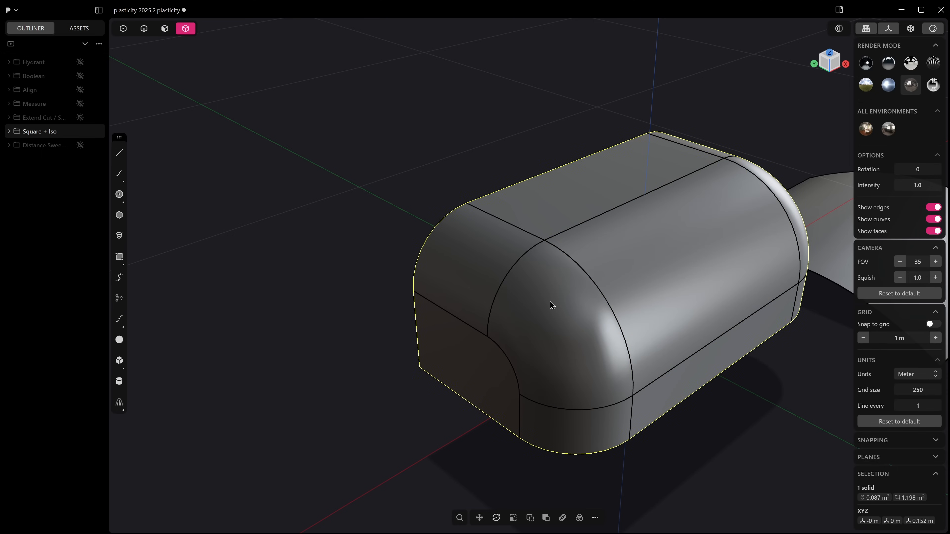
pyautogui.press('m')
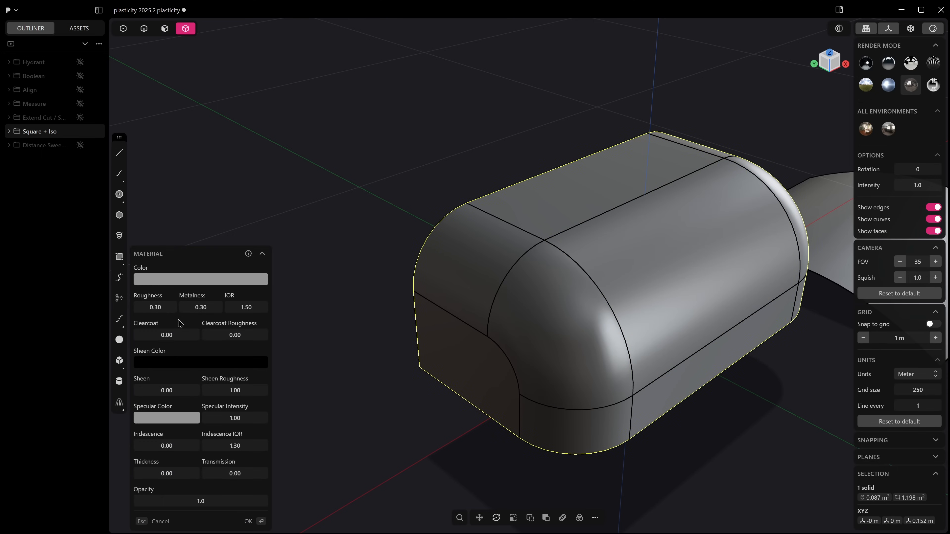
pyautogui.moveTo(155, 307); pyautogui.dragTo(134, 305)
pyautogui.click(189, 284)
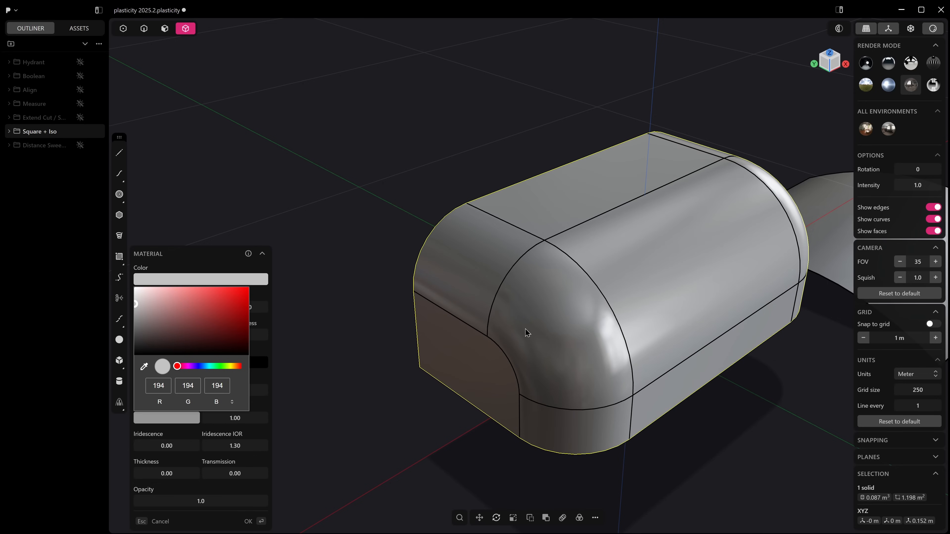
pyautogui.moveTo(916, 187); pyautogui.dragTo(924, 187)
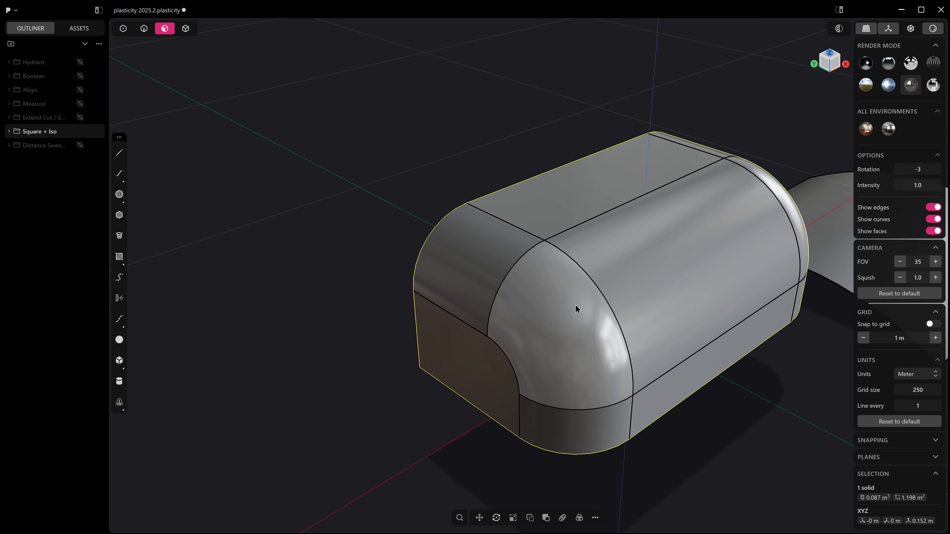
# - Delete the block's rounded corner face and patch the opening's four edges with a Square surface at G2 continuity
pyautogui.click(578, 308)
pyautogui.press('Delete')
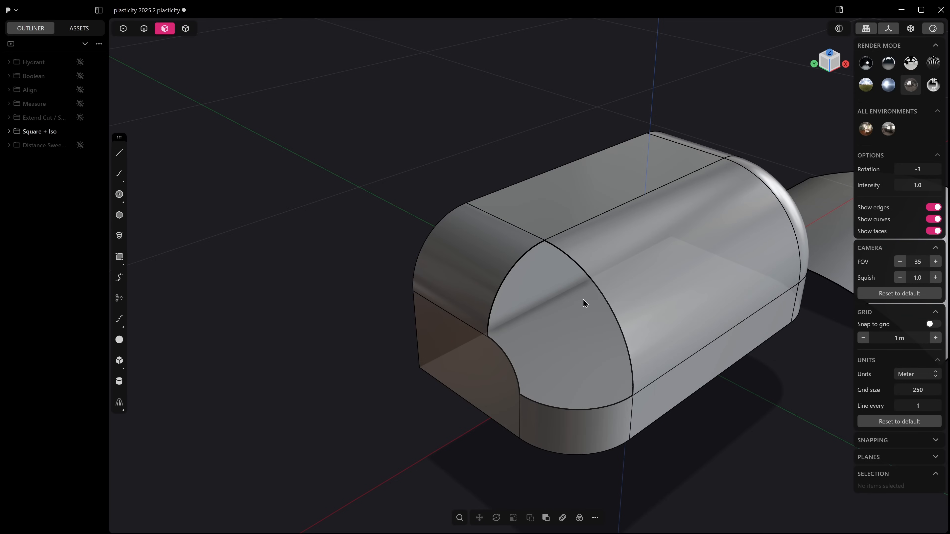
pyautogui.press('2')
pyautogui.keyDown('alt'); pyautogui.click(589, 273); pyautogui.keyUp('alt')
pyautogui.press('e')
pyautogui.hotkey('alt', 's')
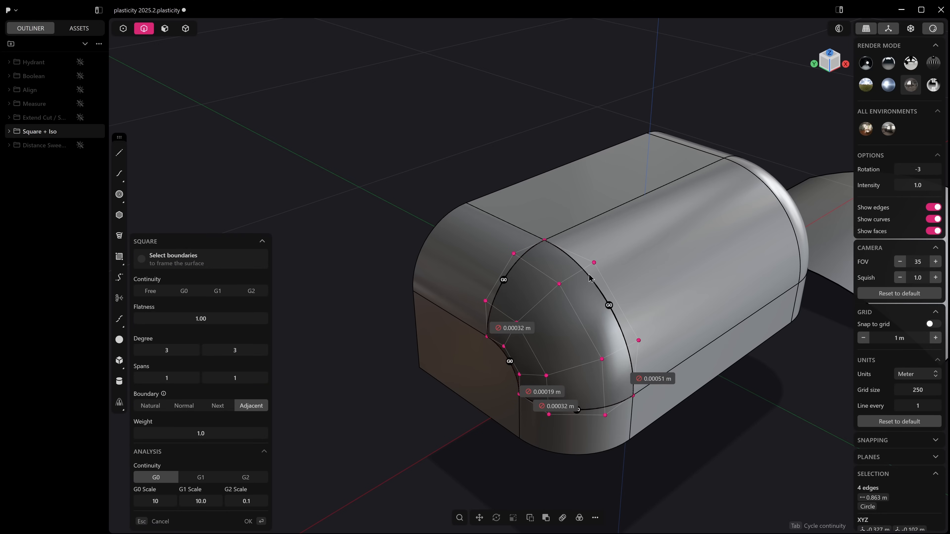
pyautogui.scroll(3, 671, 314)
pyautogui.press('Tab')
pyautogui.press('Tab')
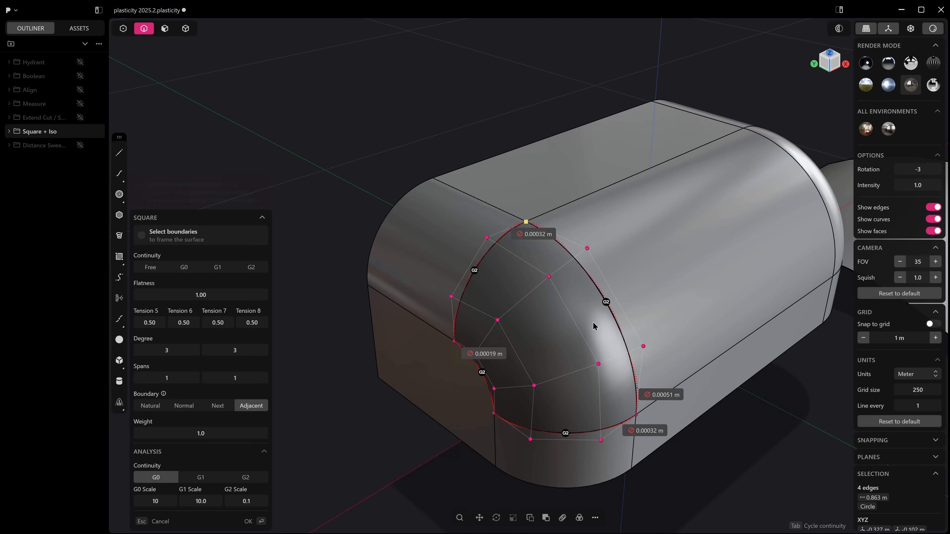
pyautogui.moveTo(590, 302); pyautogui.dragTo(597, 255, button='middle')
pyautogui.scroll(2, 597, 255)
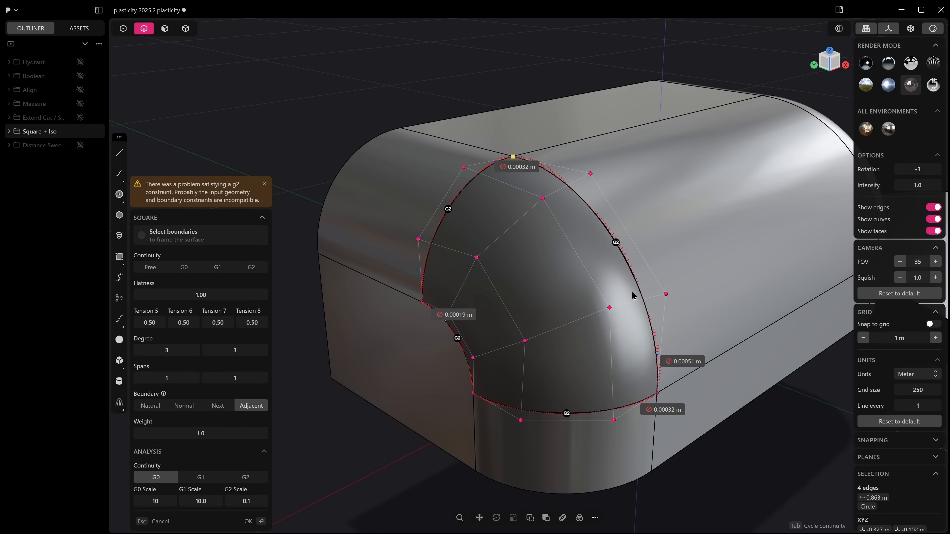
# - Set the Square patch's Tension 5 to 0.48 and Tension 7 to 0.52
pyautogui.click(263, 452)
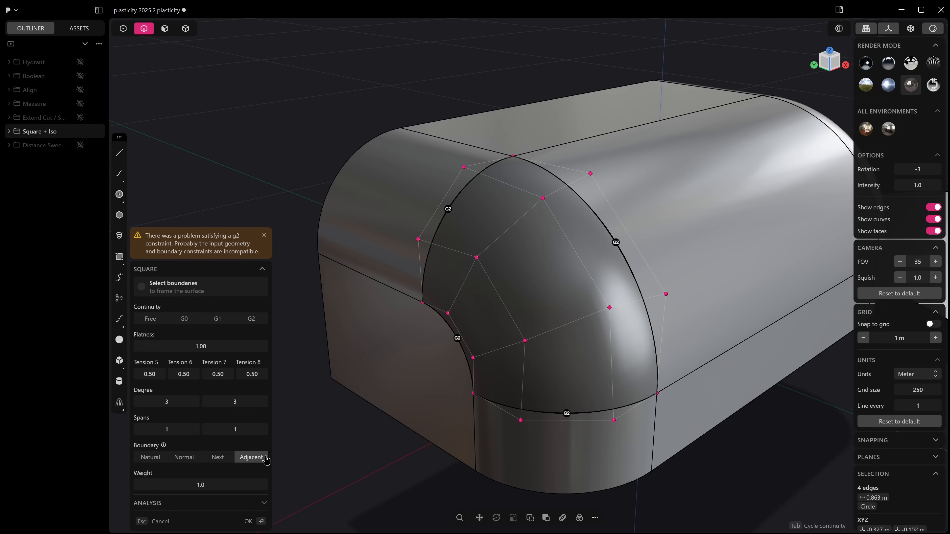
pyautogui.click(264, 505)
pyautogui.moveTo(517, 392); pyautogui.dragTo(533, 361, button='middle')
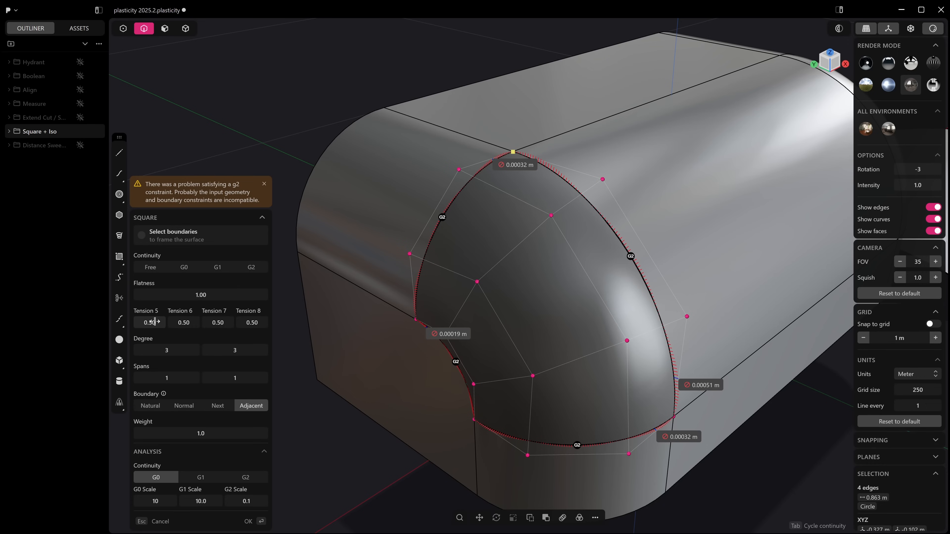
pyautogui.moveTo(151, 322); pyautogui.dragTo(148, 322)
pyautogui.moveTo(540, 339); pyautogui.dragTo(275, 338, button='middle')
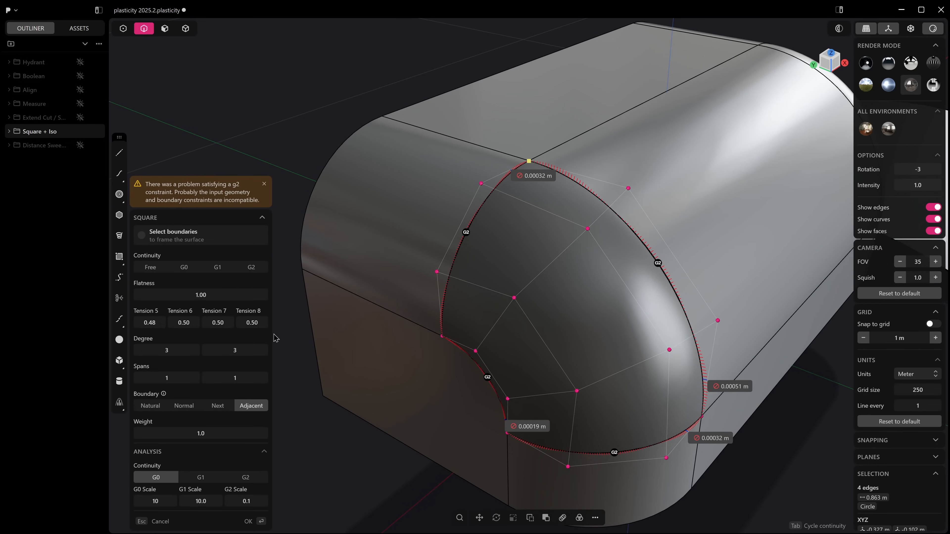
pyautogui.moveTo(218, 322); pyautogui.dragTo(221, 322)
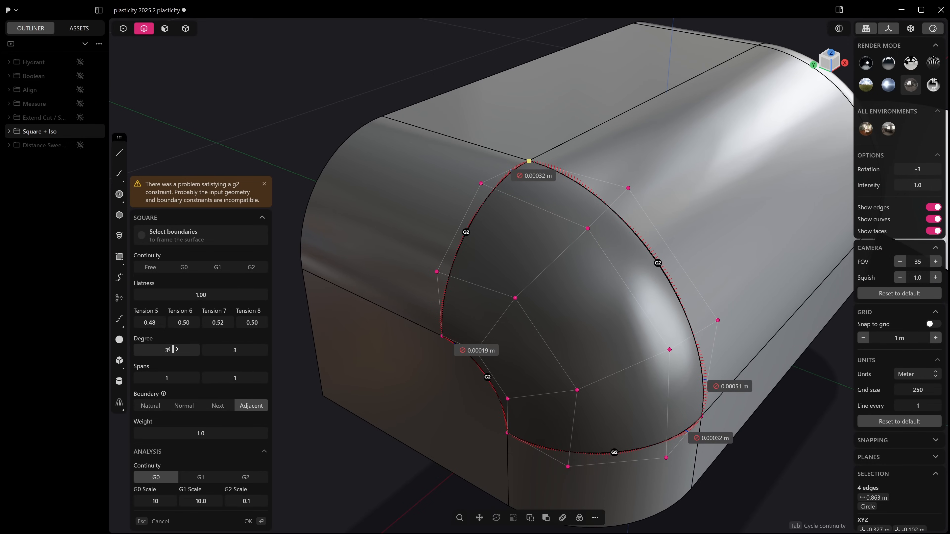
# - Raise the Square patch's degree to 4 and its spans to 2 in both directions
pyautogui.moveTo(166, 350); pyautogui.dragTo(171, 350)
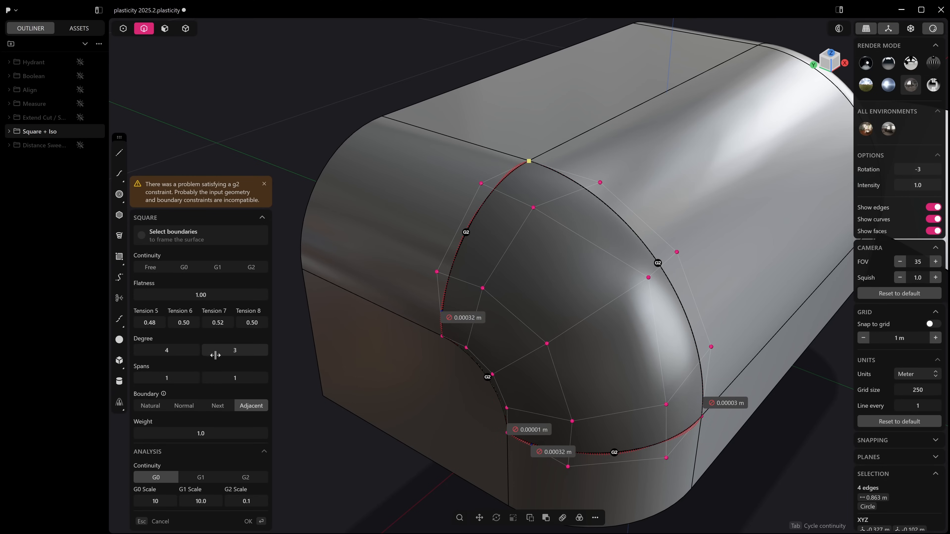
pyautogui.moveTo(227, 353); pyautogui.dragTo(231, 354)
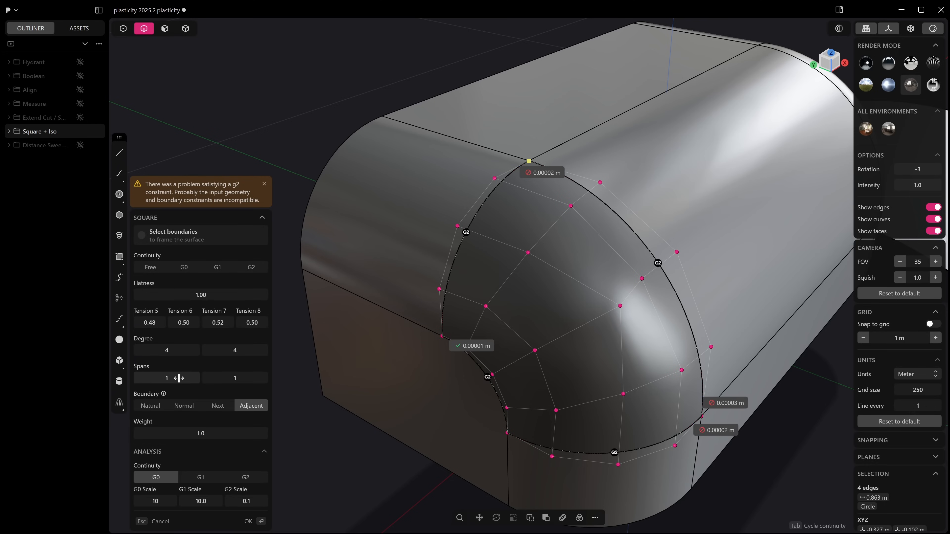
pyautogui.moveTo(178, 377); pyautogui.dragTo(237, 377)
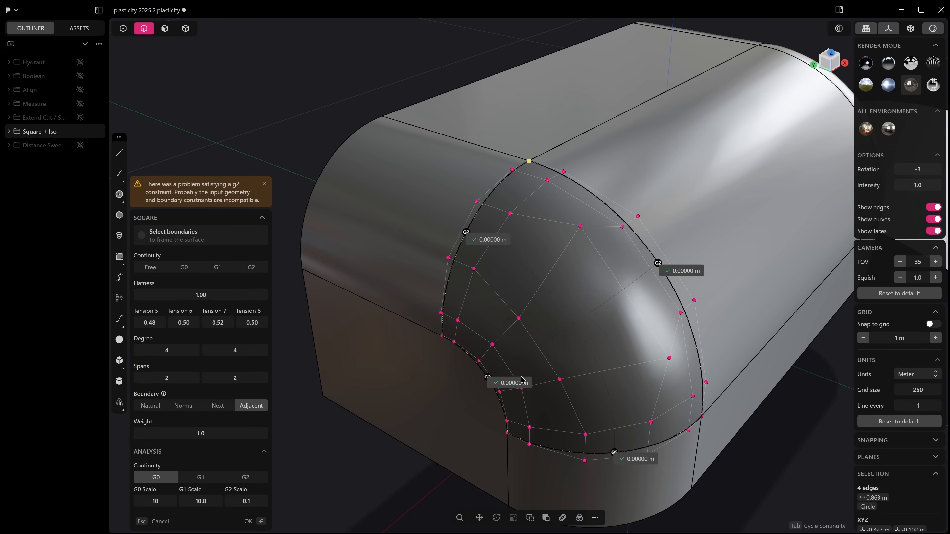
# - Set the corner patch's Tension 5 to 1.00, Tension 6 to 0.57, Tension 7 to 0.76 and Tension 8 to 0.63
pyautogui.moveTo(552, 351); pyautogui.dragTo(424, 210, button='middle')
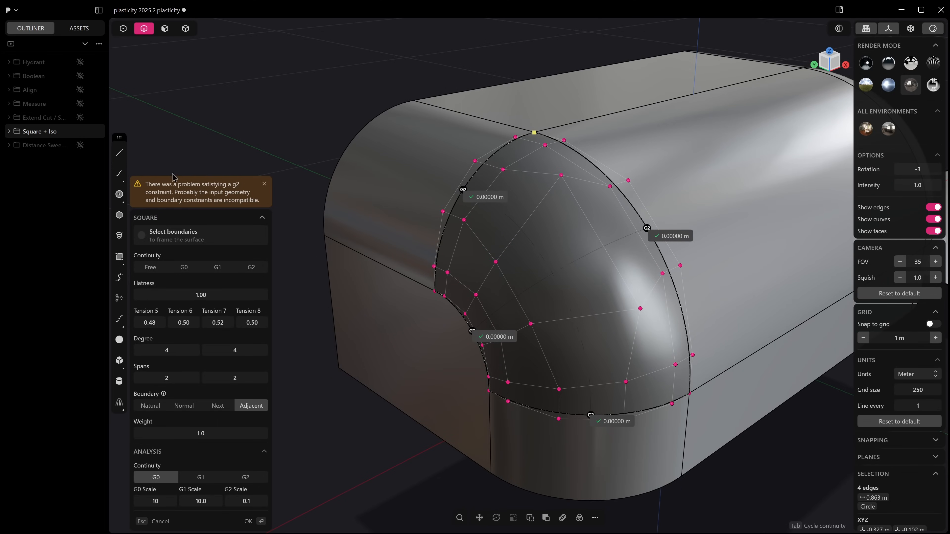
pyautogui.moveTo(522, 214); pyautogui.dragTo(404, 348, button='middle')
pyautogui.moveTo(607, 319)
pyautogui.mouseDown(button='middle')
pyautogui.moveTo(621, 318)
pyautogui.moveTo(610, 315)
pyautogui.mouseUp(button='middle')
pyautogui.moveTo(581, 270); pyautogui.dragTo(554, 239, button='middle')
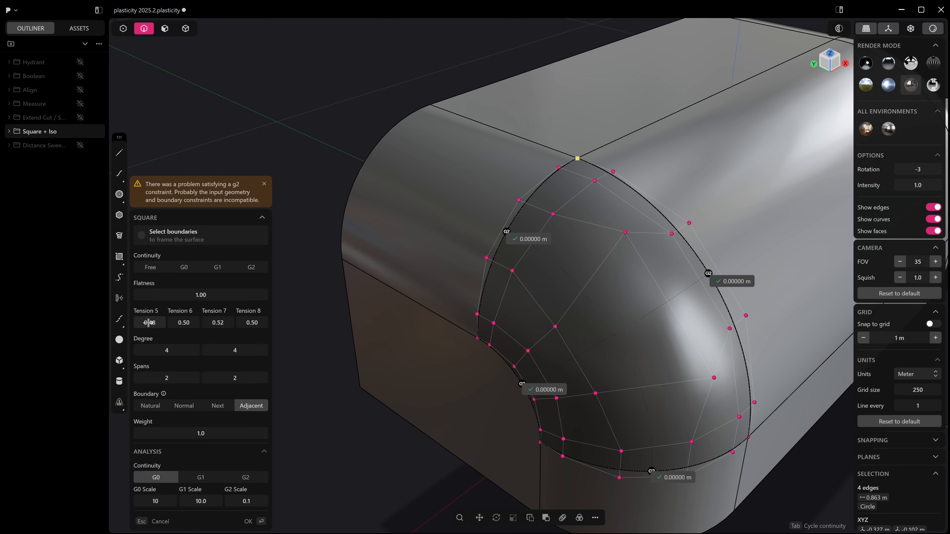
pyautogui.moveTo(150, 323); pyautogui.dragTo(254, 323)
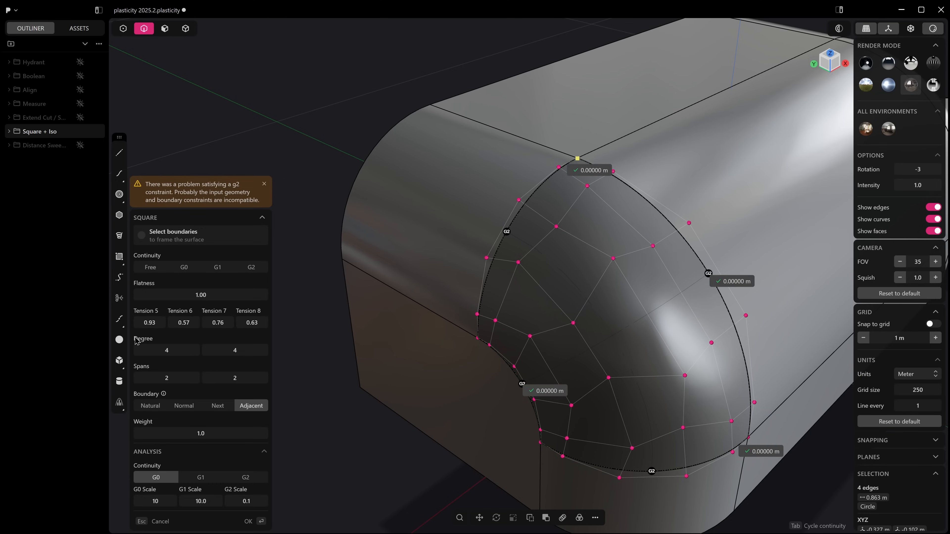
pyautogui.moveTo(150, 323); pyautogui.dragTo(154, 322)
# - Refine tensions 6, 7 and 8 to 0.69, 0.83 and 0.60, with the environment at rotation -74 and intensity 0.7
pyautogui.moveTo(631, 274); pyautogui.dragTo(680, 242, button='middle')
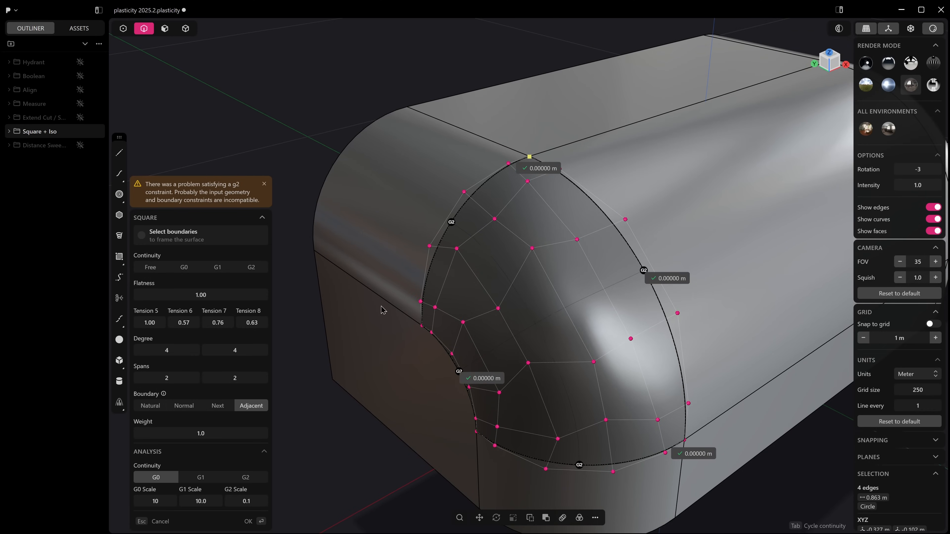
pyautogui.moveTo(184, 322); pyautogui.dragTo(251, 323)
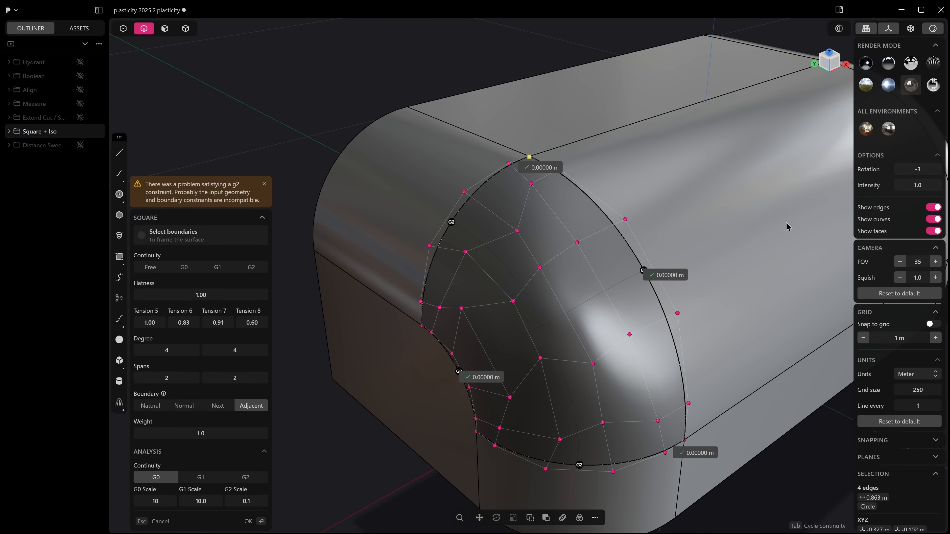
pyautogui.moveTo(922, 171); pyautogui.dragTo(905, 185)
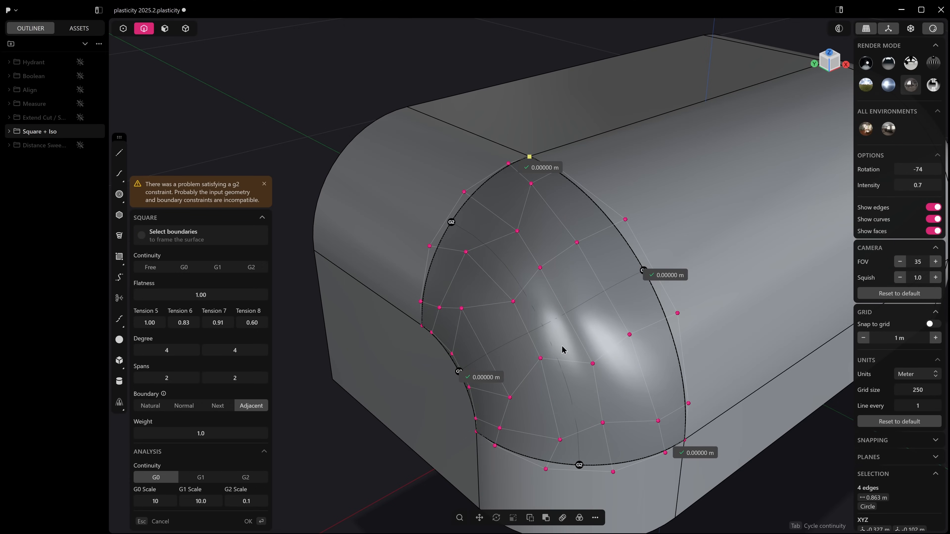
pyautogui.moveTo(184, 322)
pyautogui.mouseDown()
pyautogui.moveTo(173, 322)
pyautogui.moveTo(215, 322)
pyautogui.mouseUp()
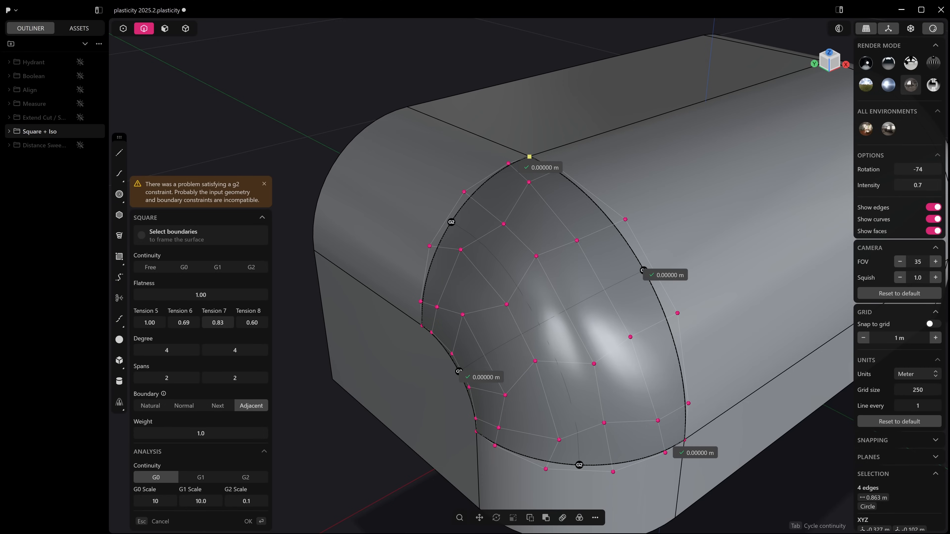
# - Finish the corner patch with Tension 5 at 0.76, Tension 7 at 0.91 and Tension 8 at 0.52
pyautogui.moveTo(208, 323); pyautogui.dragTo(249, 323)
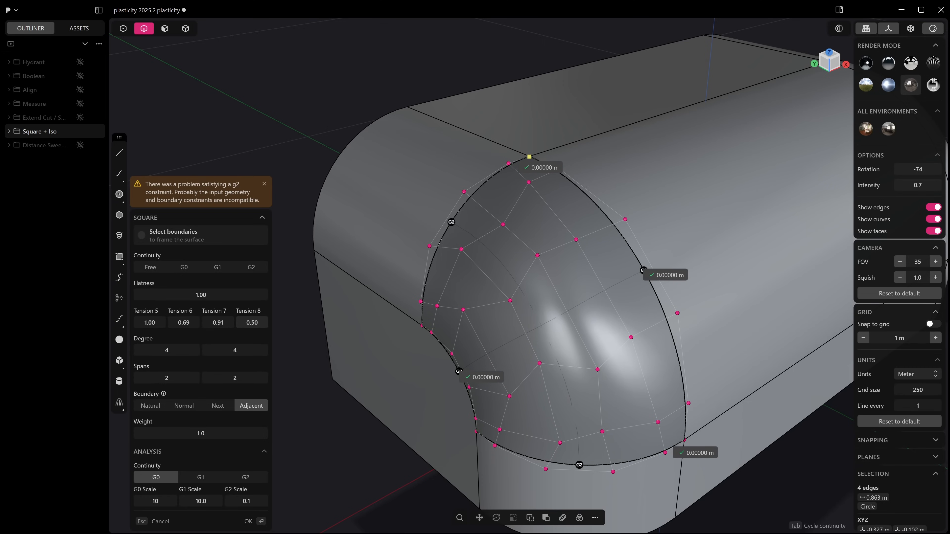
pyautogui.moveTo(250, 323); pyautogui.dragTo(251, 322)
pyautogui.moveTo(150, 323); pyautogui.dragTo(134, 322)
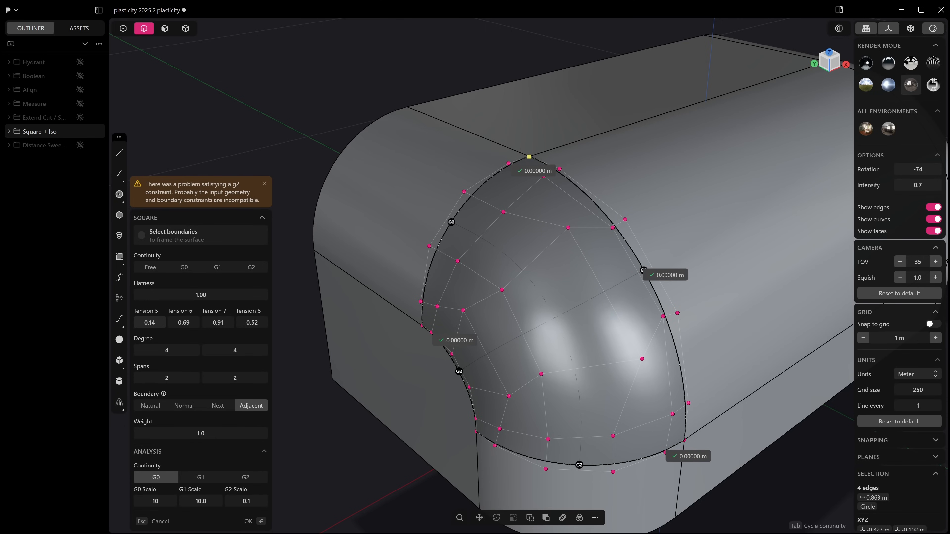
pyautogui.moveTo(134, 322); pyautogui.dragTo(142, 323)
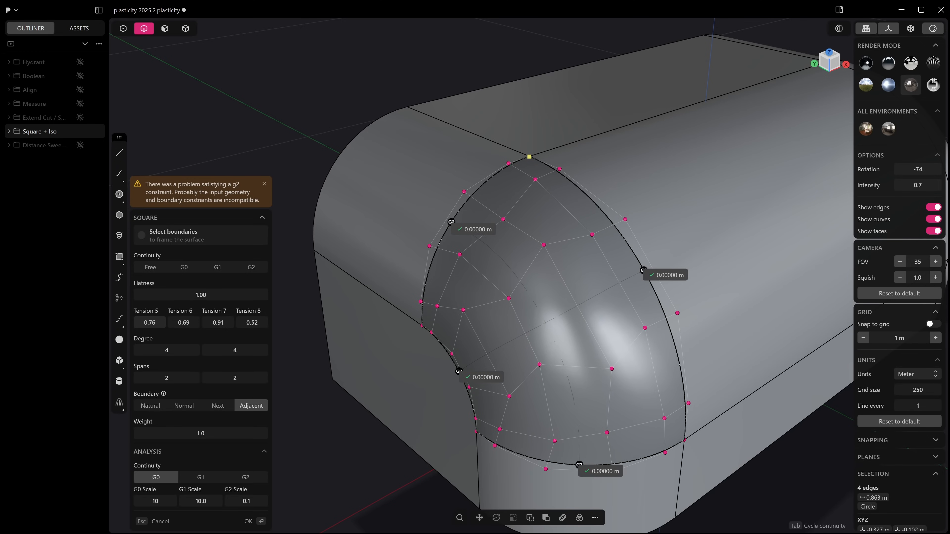
pyautogui.press('Return')
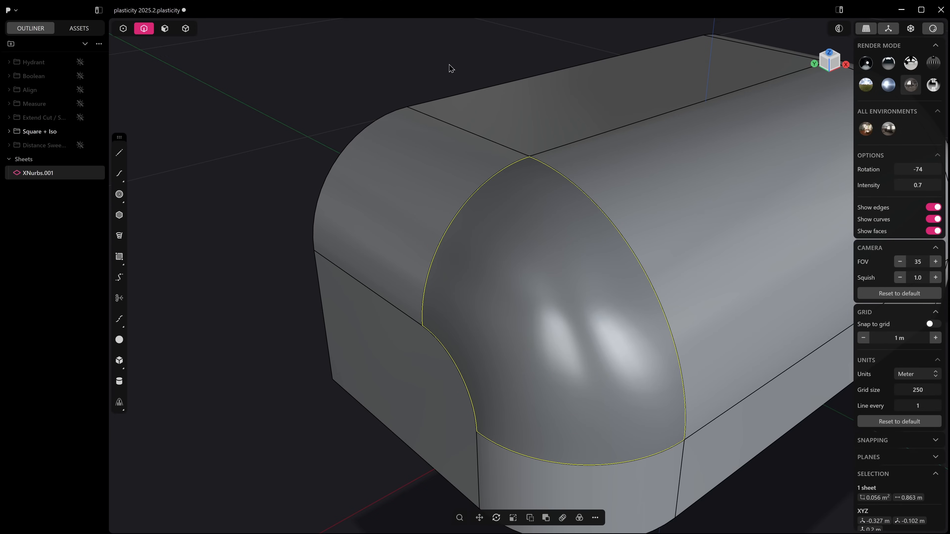
# - Join the corner patch to the surrounding body to form a solid
pyautogui.press('j')
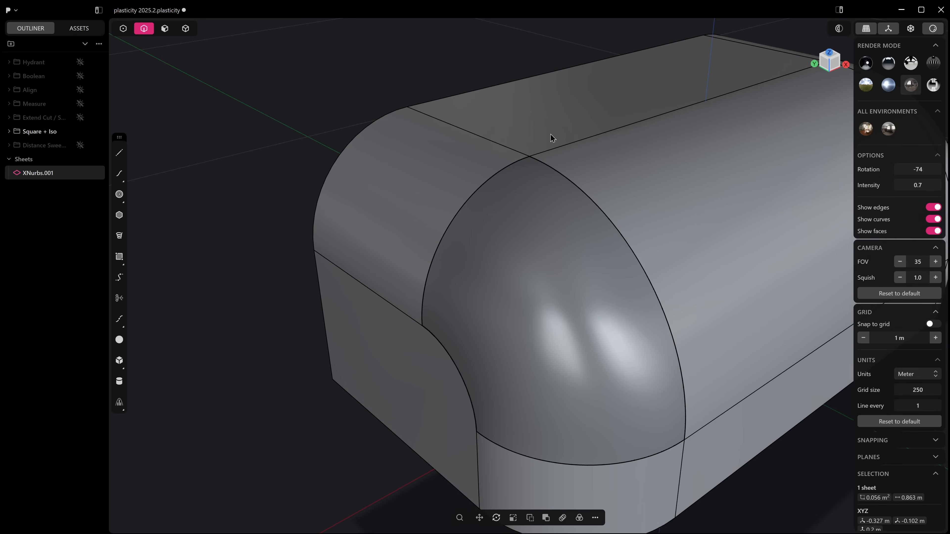
pyautogui.scroll(-5, 551, 138)
pyautogui.moveTo(546, 244); pyautogui.dragTo(374, 257, button='middle')
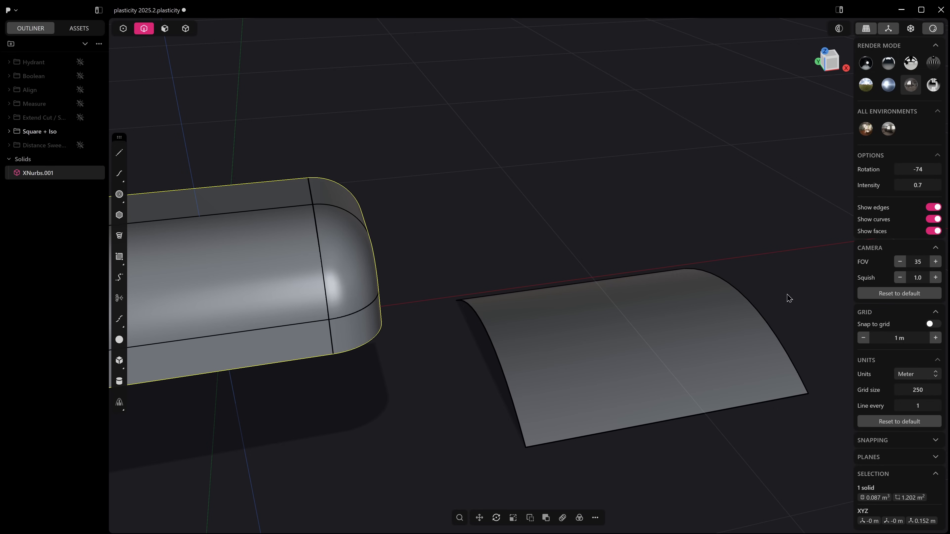
# - Hide the rounded solid so that only the curved sheet remains in view
pyautogui.click(626, 314)
pyautogui.press('4')
pyautogui.click(655, 305)
pyautogui.moveTo(655, 304); pyautogui.dragTo(602, 332, button='middle')
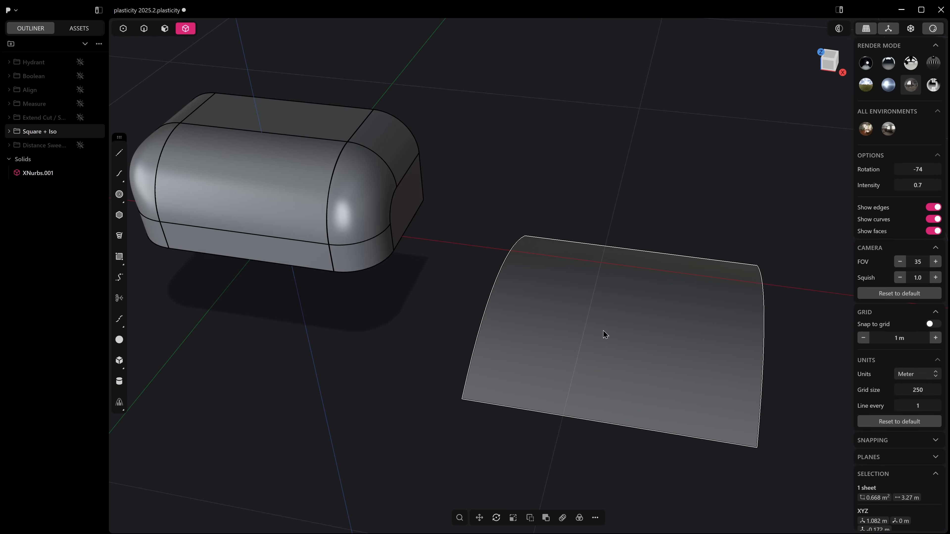
pyautogui.press('1')
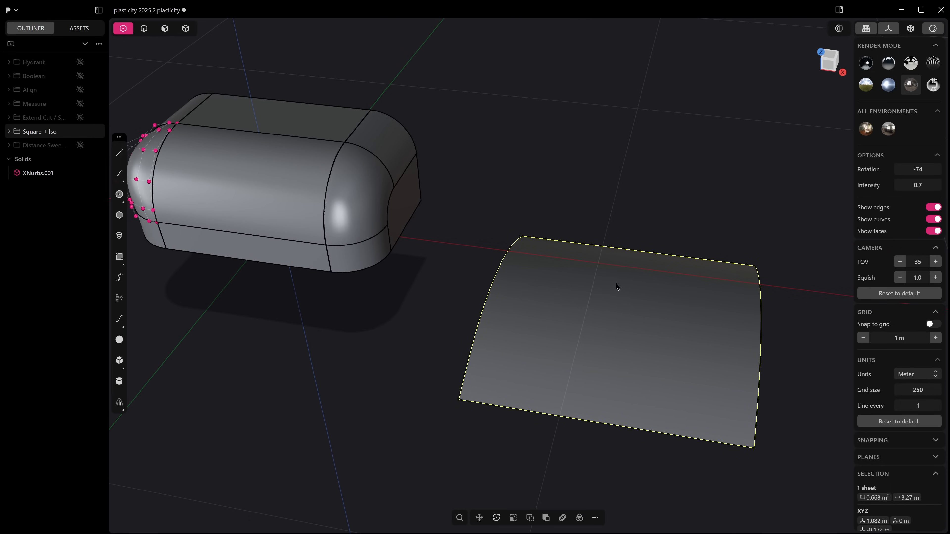
pyautogui.moveTo(618, 286); pyautogui.dragTo(583, 259, button='middle')
pyautogui.press('4')
pyautogui.click(346, 119)
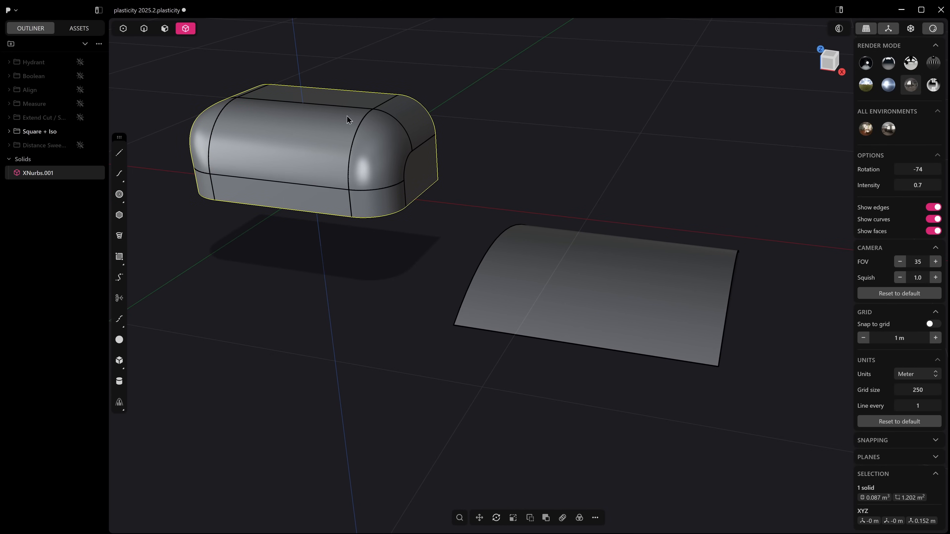
pyautogui.press('h')
pyautogui.moveTo(419, 186); pyautogui.dragTo(549, 210, button='middle')
# - Display the control points of the curved sheet
pyautogui.click(581, 249)
pyautogui.press('1')
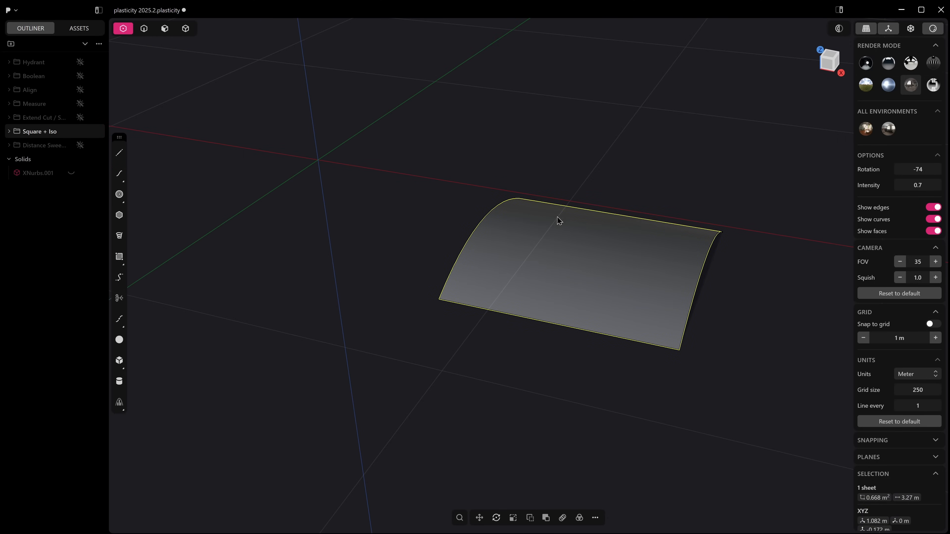
pyautogui.click(553, 227)
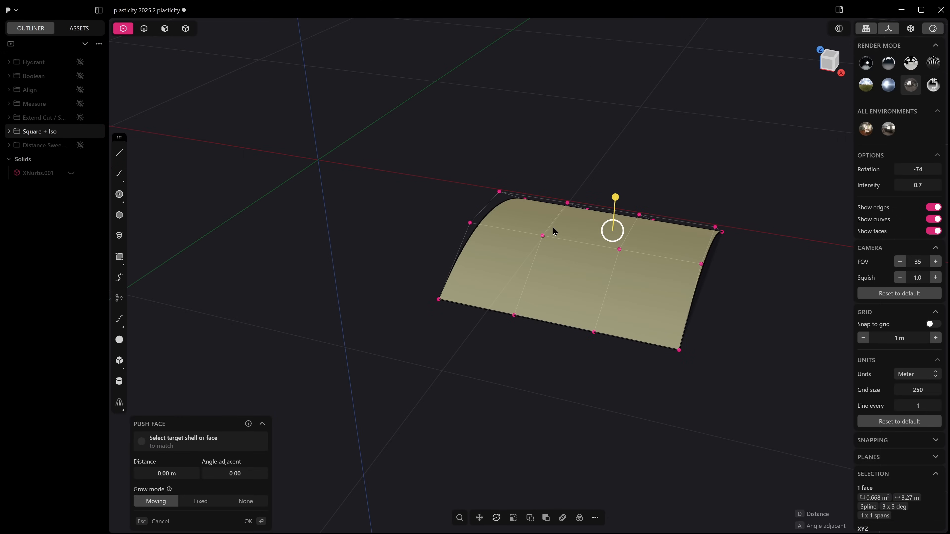
pyautogui.moveTo(583, 222); pyautogui.dragTo(569, 284, button='middle')
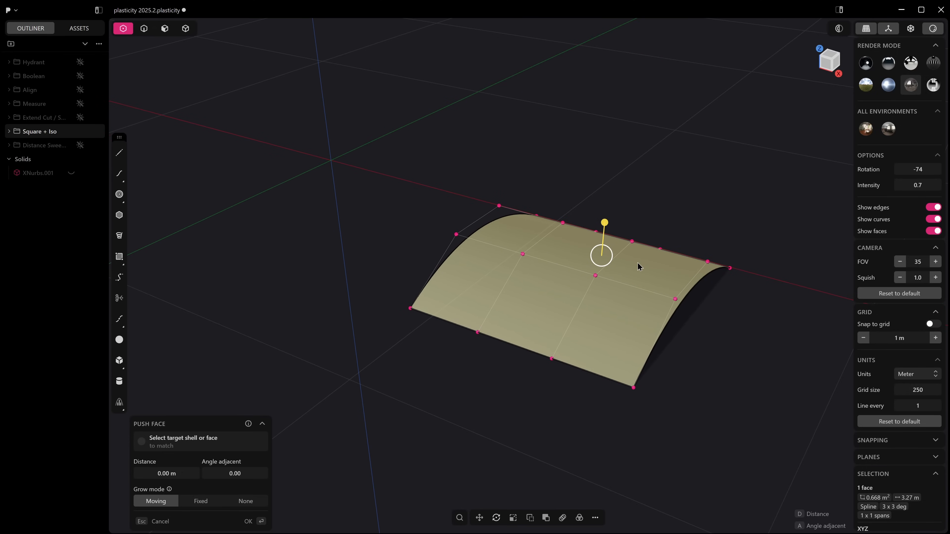
pyautogui.press('Escape')
pyautogui.moveTo(637, 265); pyautogui.dragTo(555, 264, button='middle')
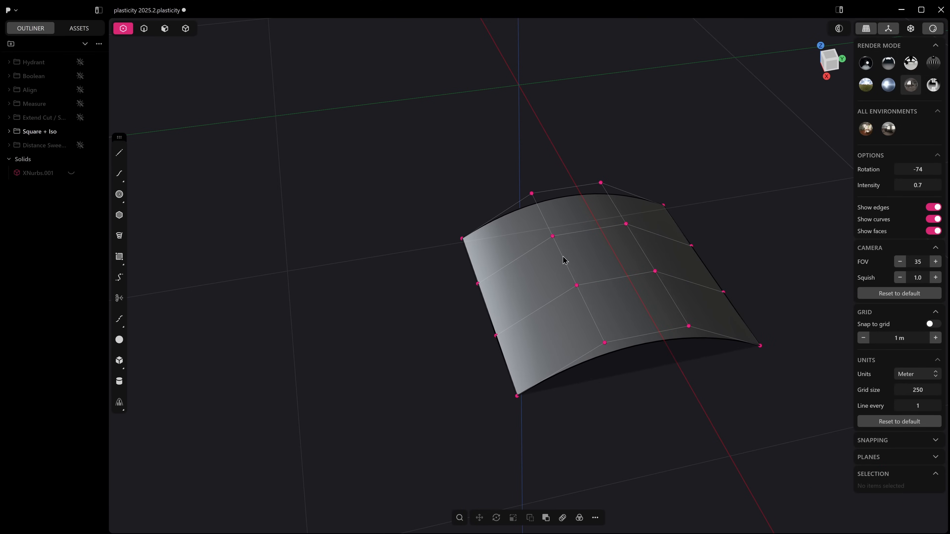
# - Try splitting the curved sheet with two evenly subdivided U-direction isoparametric cuts, and undo the cuts
pyautogui.hotkey('ctrl', 'r')
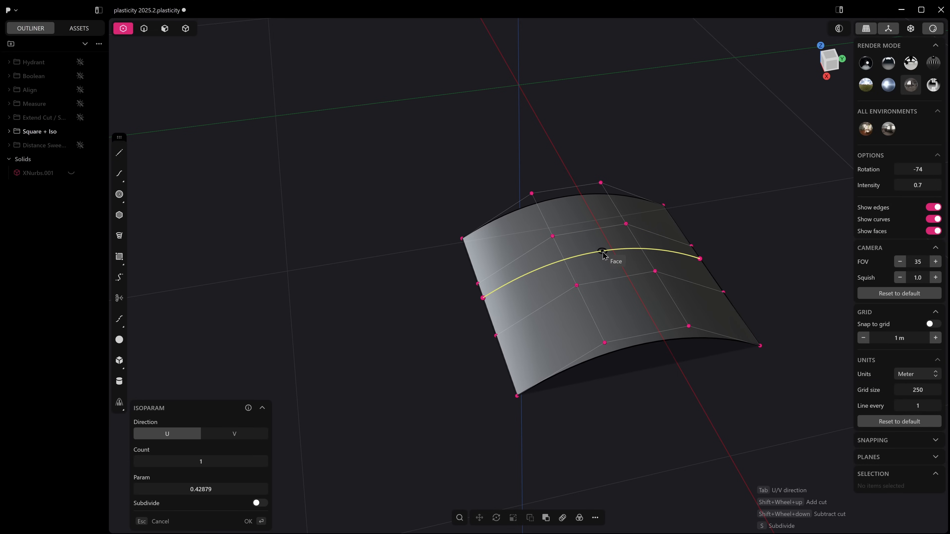
pyautogui.keyDown('shift'); pyautogui.scroll(1, 602, 252); pyautogui.keyUp('shift')
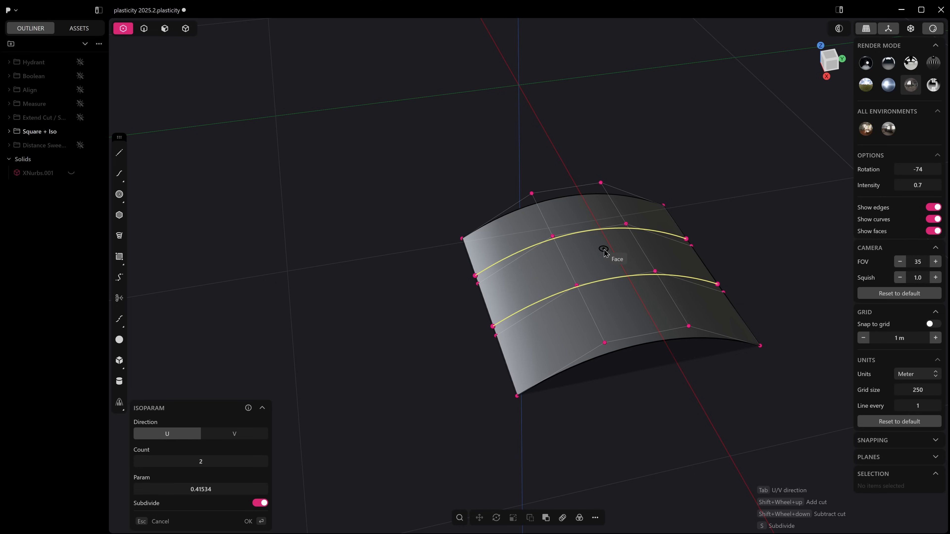
pyautogui.click(605, 253)
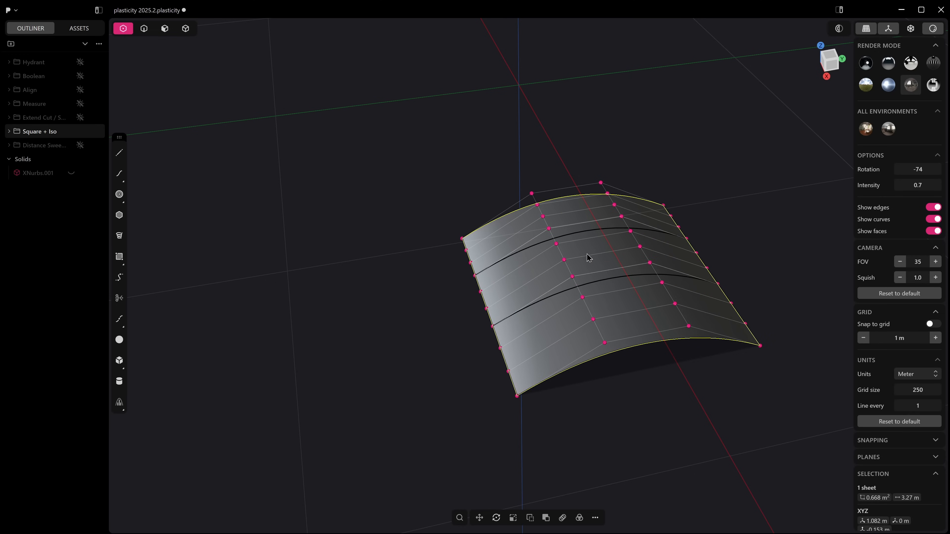
pyautogui.moveTo(589, 258); pyautogui.dragTo(548, 303, button='middle')
pyautogui.hotkey('ctrl', 'z')
# - Try splitting the curved sheet with two isoparametric cuts in the V direction with Subdivide enabled
pyautogui.hotkey('ctrl', 'r')
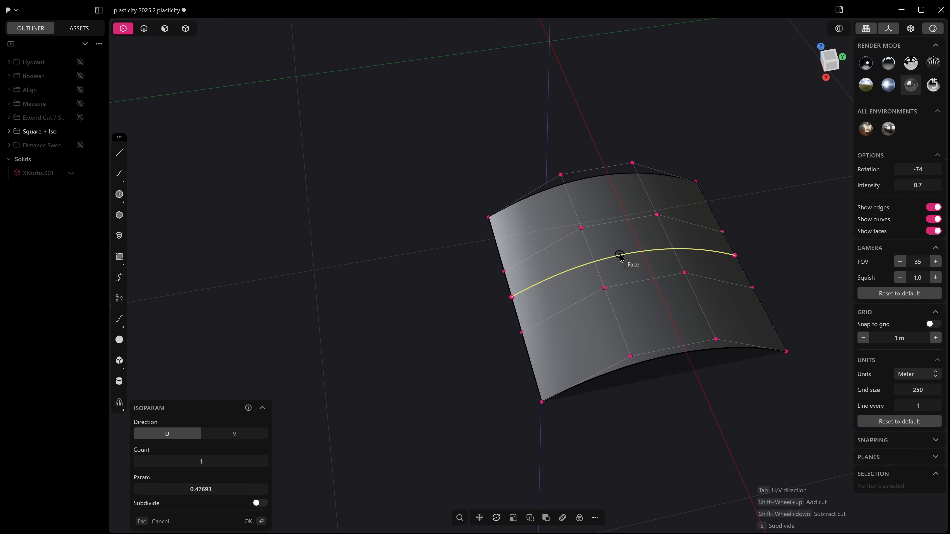
pyautogui.press('Tab')
pyautogui.scroll(1, 620, 246)
pyautogui.keyDown('shift'); pyautogui.scroll(1, 620, 248); pyautogui.keyUp('shift')
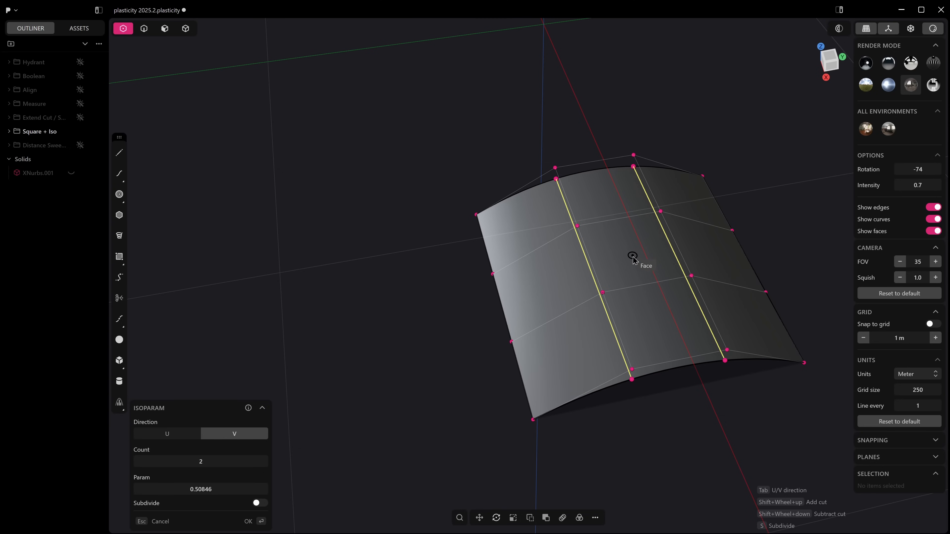
pyautogui.press('s')
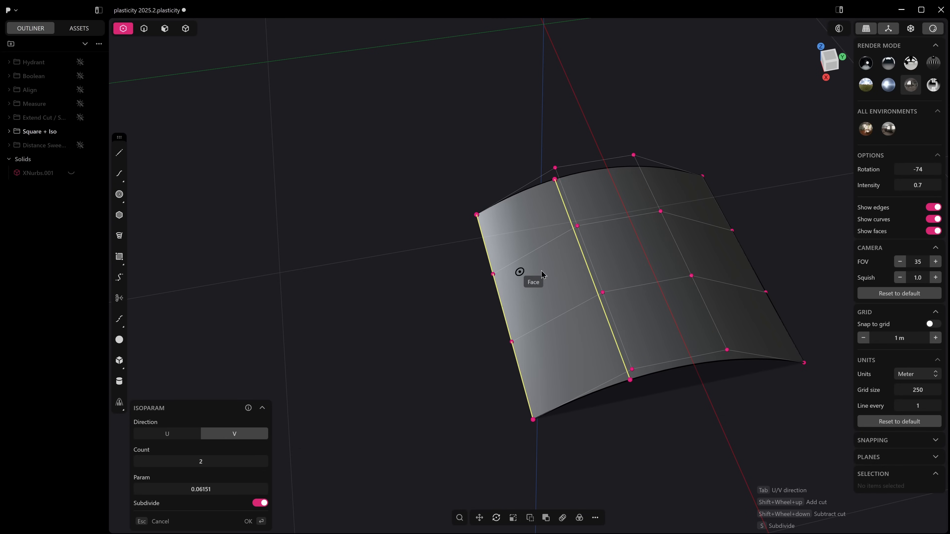
pyautogui.click(639, 266)
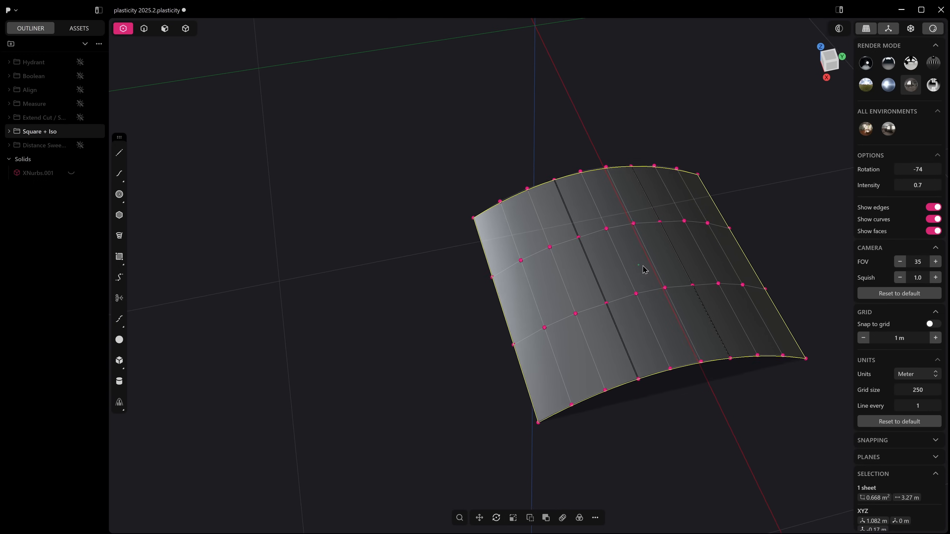
pyautogui.moveTo(642, 269); pyautogui.dragTo(613, 283, button='middle')
pyautogui.press('Escape')
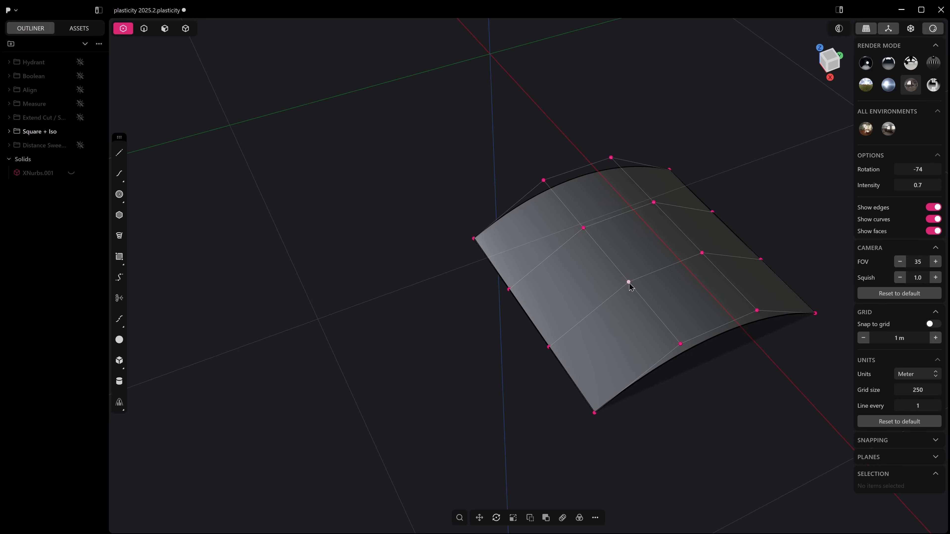
# - Select the four control points along one curved edge of the sheet one by one
pyautogui.moveTo(650, 281); pyautogui.dragTo(613, 317, button='middle')
pyautogui.press('7')
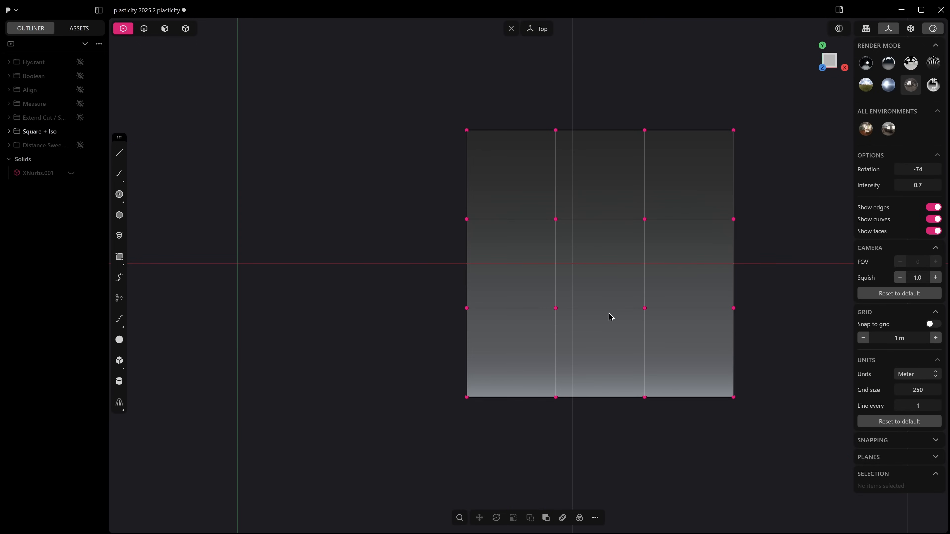
pyautogui.moveTo(681, 165); pyautogui.dragTo(653, 118, button='middle')
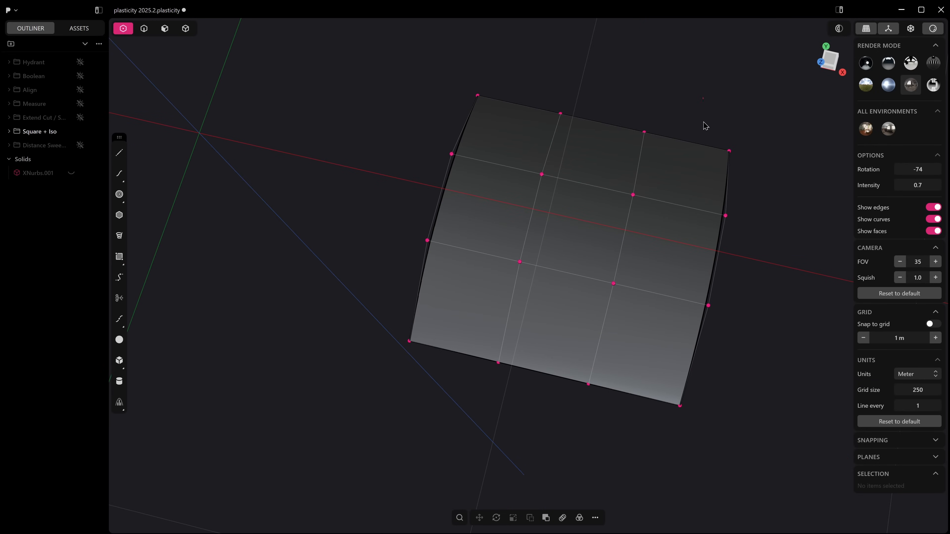
pyautogui.moveTo(702, 98); pyautogui.dragTo(777, 532)
pyautogui.click(735, 148)
pyautogui.click(729, 151)
pyautogui.keyDown('shift'); pyautogui.click(725, 216); pyautogui.keyUp('shift')
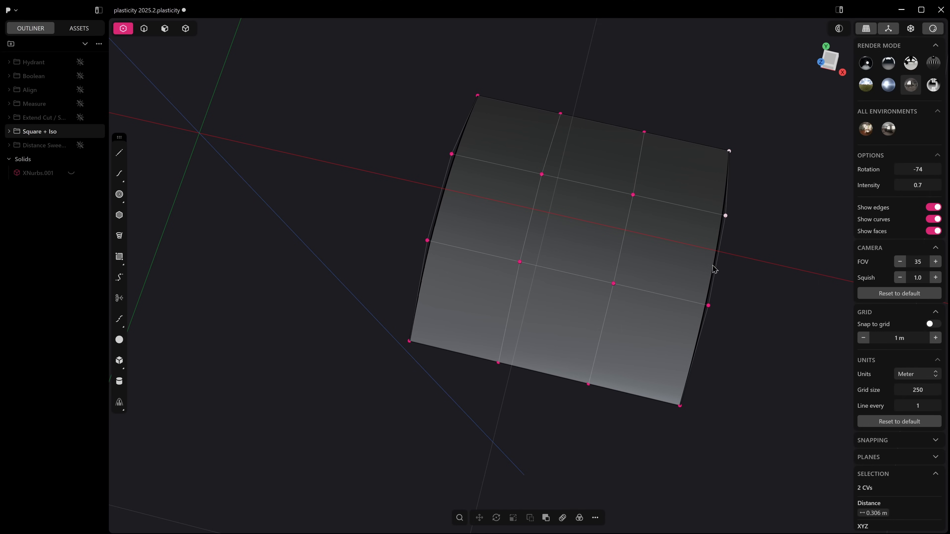
pyautogui.keyDown('shift'); pyautogui.click(708, 306); pyautogui.keyUp('shift')
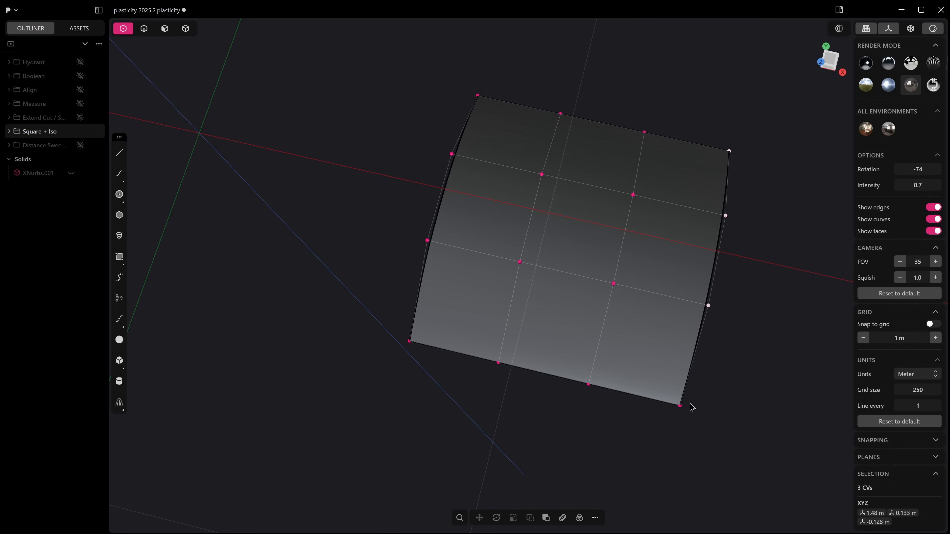
pyautogui.keyDown('shift'); pyautogui.click(681, 406); pyautogui.keyUp('shift')
# - Select the third column of four control points and raise it along Z to about -0.019 m
pyautogui.press('KP_7')
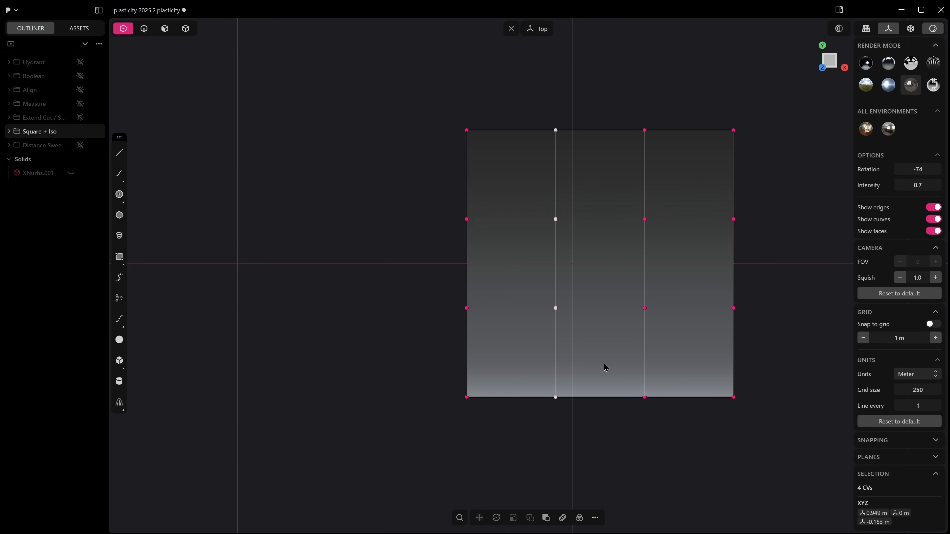
pyautogui.moveTo(604, 367); pyautogui.dragTo(634, 170, button='middle')
pyautogui.click(634, 170)
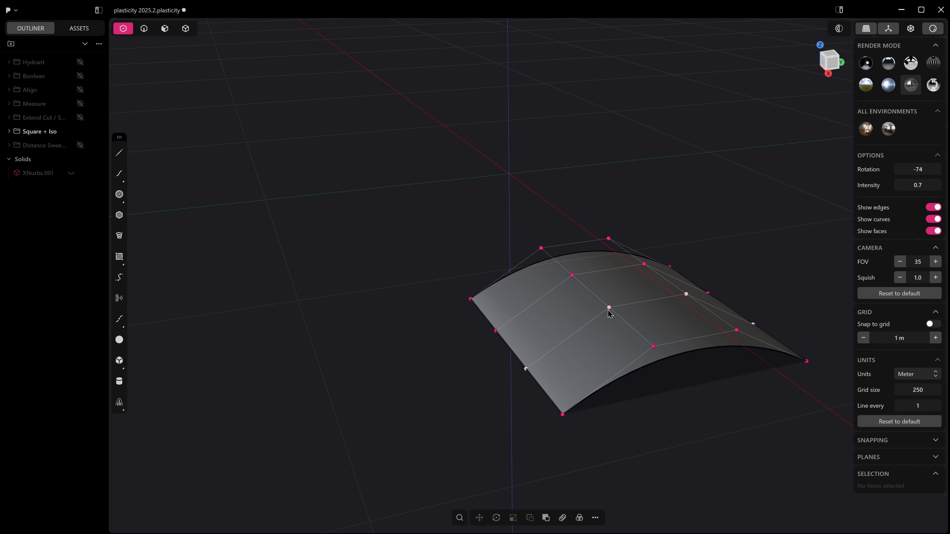
pyautogui.hotkey('ctrl', 'z')
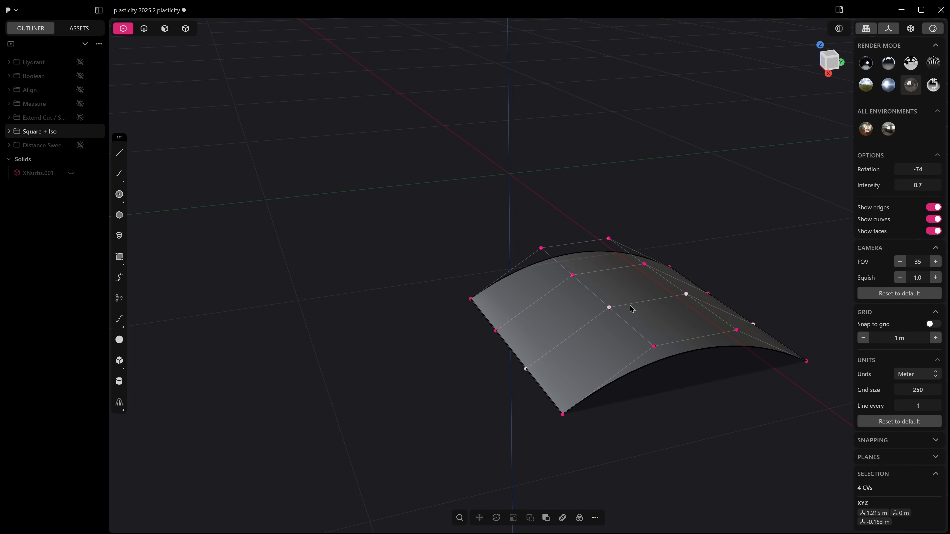
pyautogui.press('g')
pyautogui.press('z')
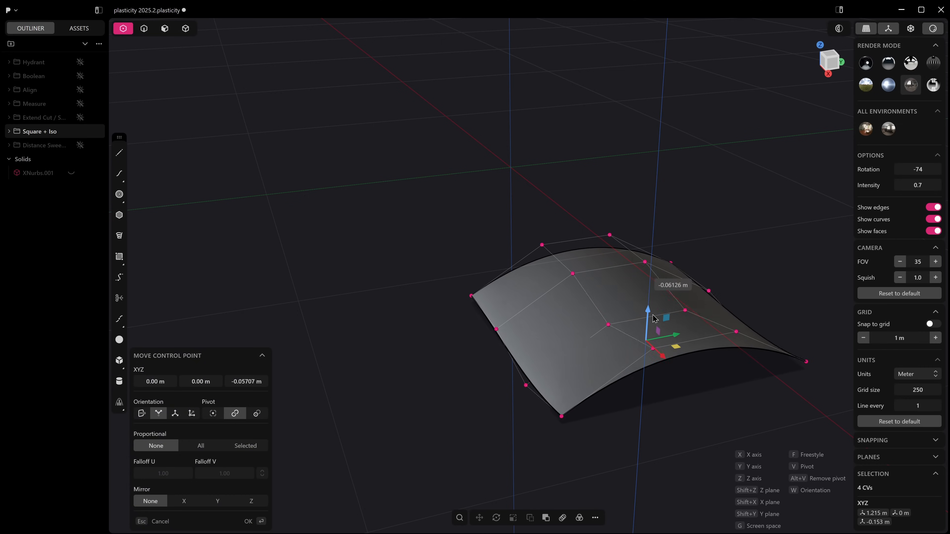
pyautogui.click(739, 220)
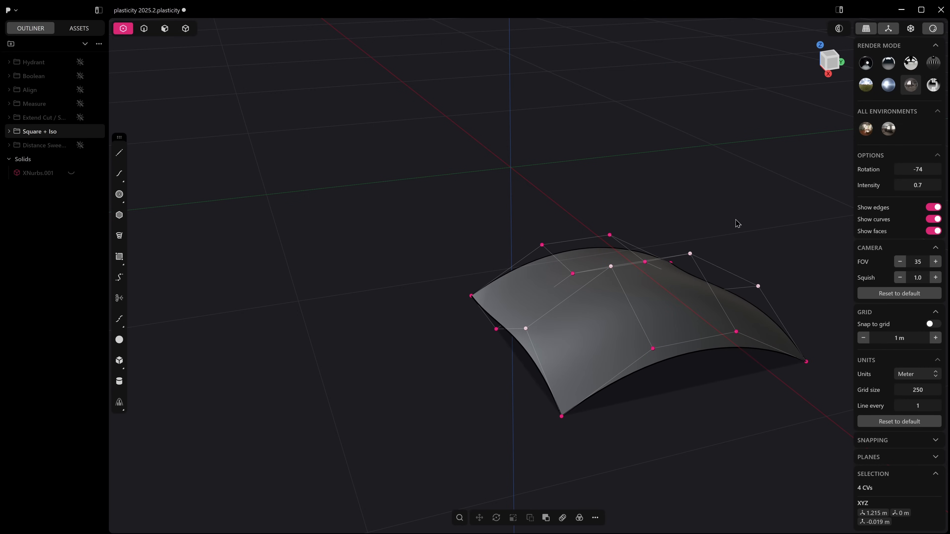
# - Slide the sheet's control points about 0.567 m along the surface normal
pyautogui.hotkey('alt', 'g')
pyautogui.moveTo(763, 279); pyautogui.dragTo(598, 367, button='middle')
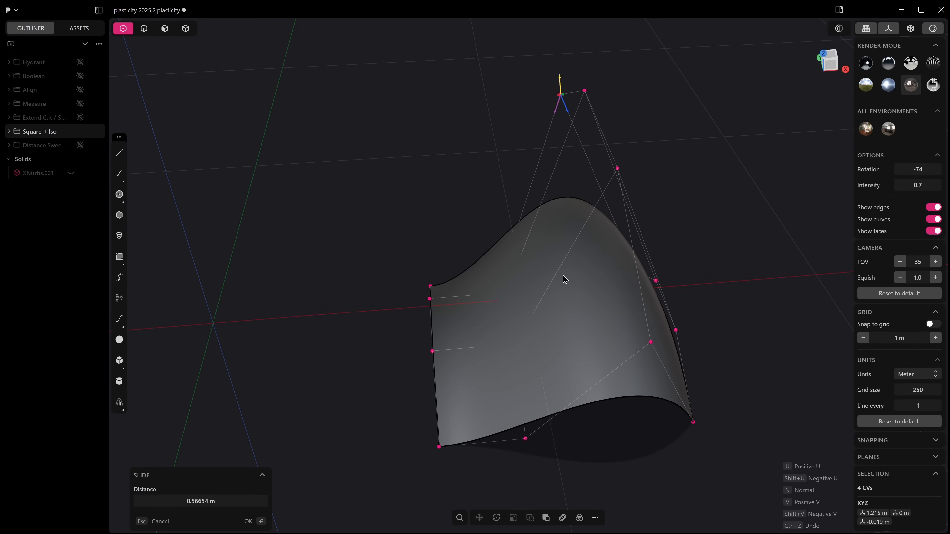
pyautogui.moveTo(564, 278); pyautogui.dragTo(562, 437, button='middle')
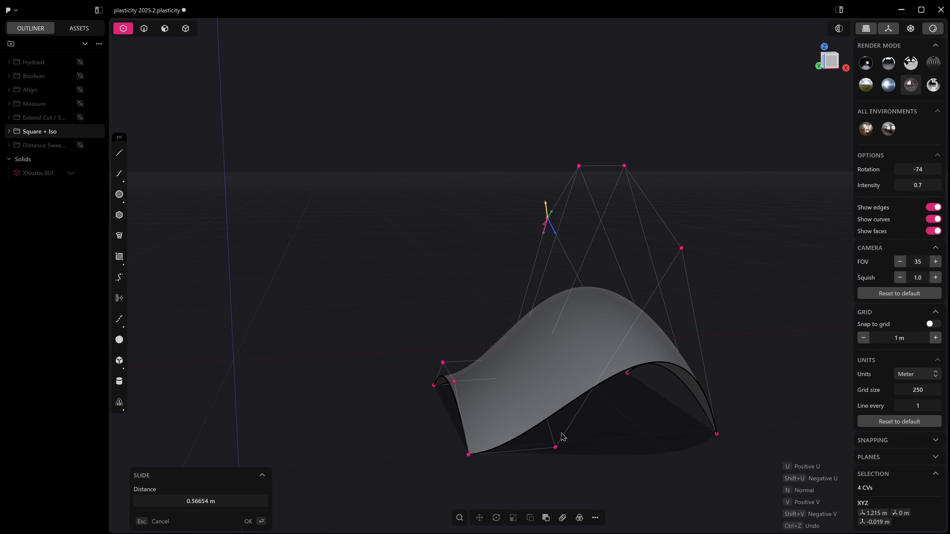
pyautogui.click(557, 452)
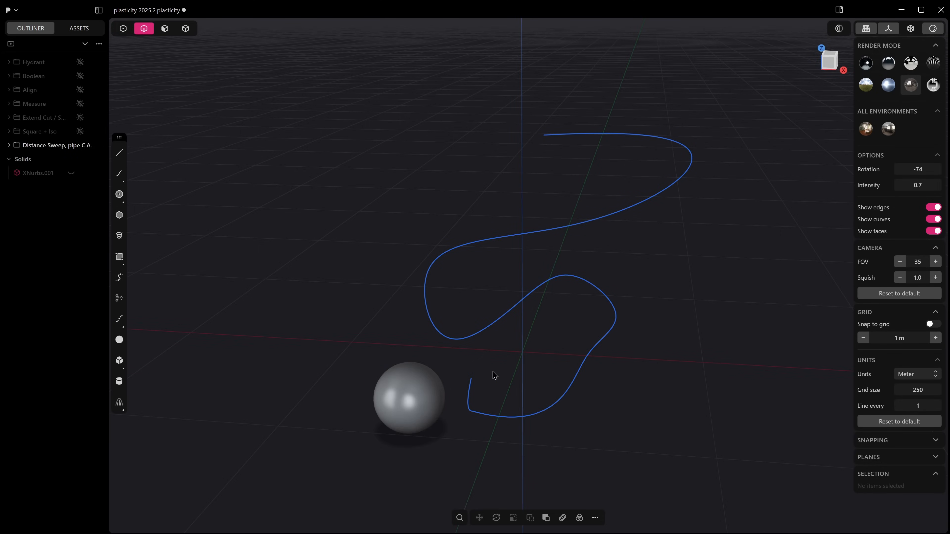
pyautogui.moveTo(469, 347); pyautogui.dragTo(490, 346, button='middle')
pyautogui.click(503, 348)
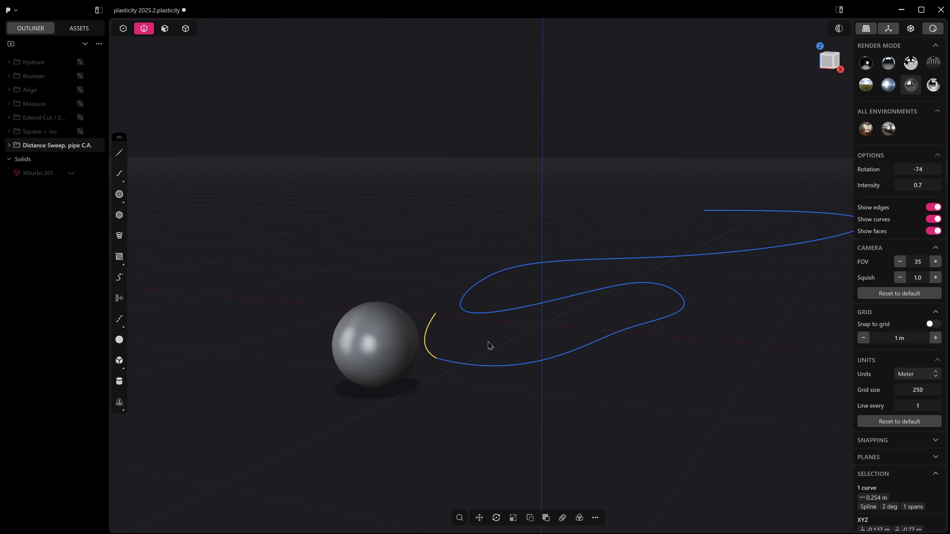
pyautogui.click(415, 216)
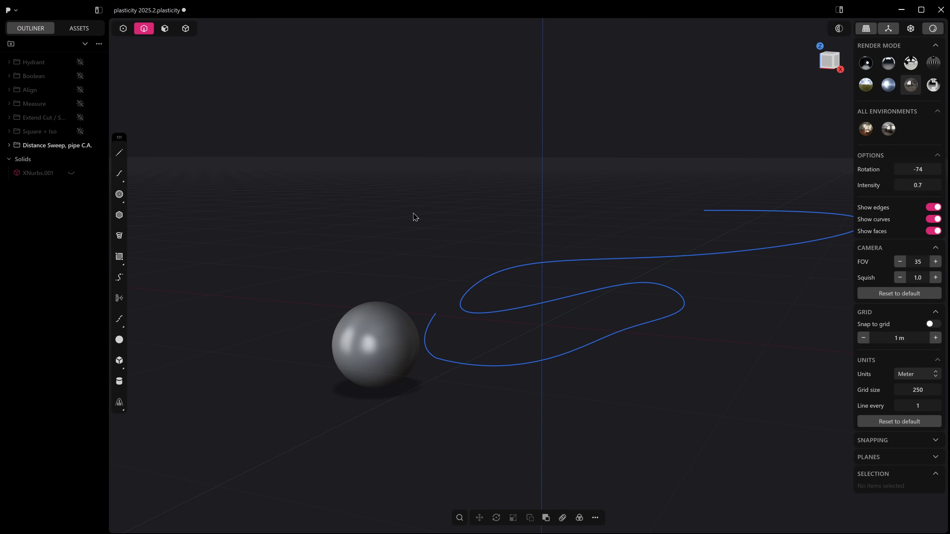
# - Try sweeping the short arc along the long winding curve with Normal alignment and a distance of 1.00
pyautogui.click(428, 334)
pyautogui.rightClick(428, 334)
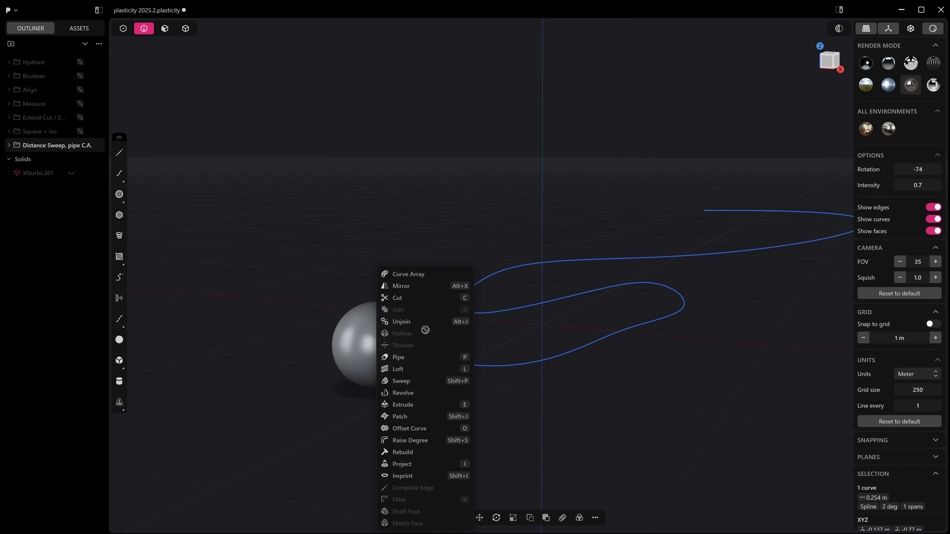
pyautogui.click(417, 382)
pyautogui.click(559, 356)
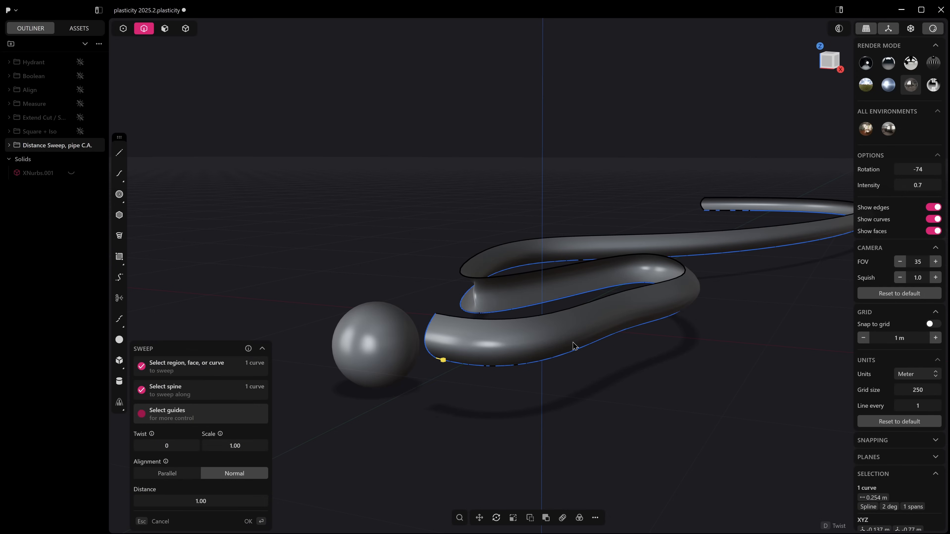
pyautogui.moveTo(572, 346); pyautogui.dragTo(590, 365, button='middle')
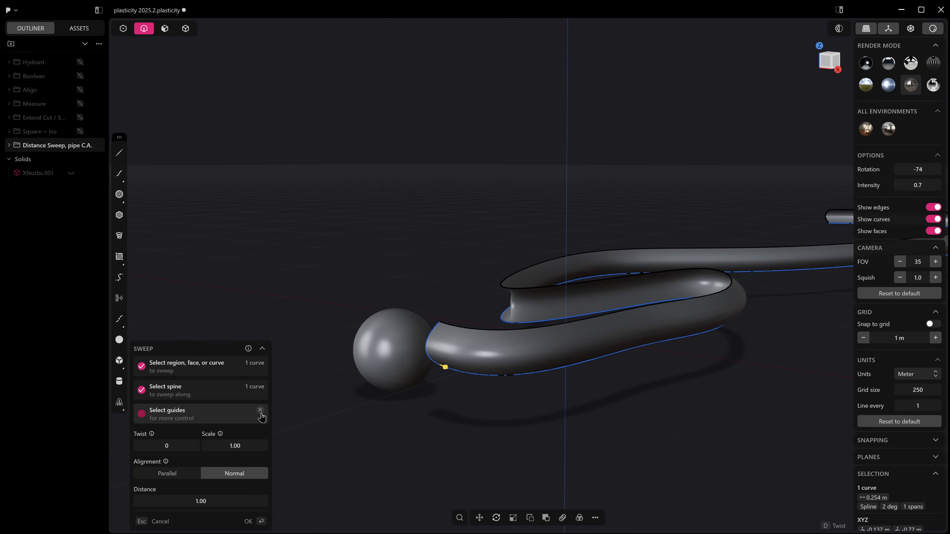
pyautogui.moveTo(262, 416); pyautogui.dragTo(288, 478, button='middle')
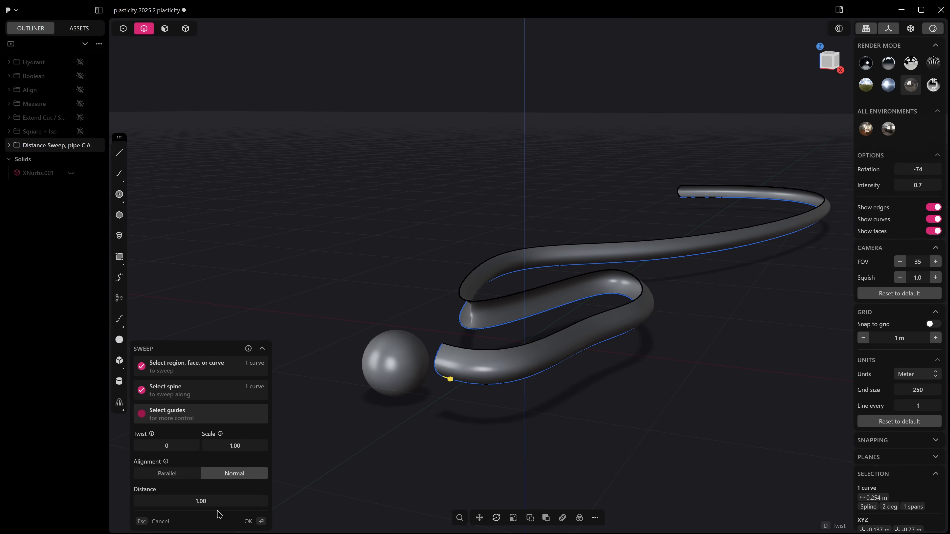
pyautogui.moveTo(221, 501)
pyautogui.mouseDown()
pyautogui.moveTo(168, 500)
pyautogui.moveTo(221, 501)
pyautogui.mouseUp()
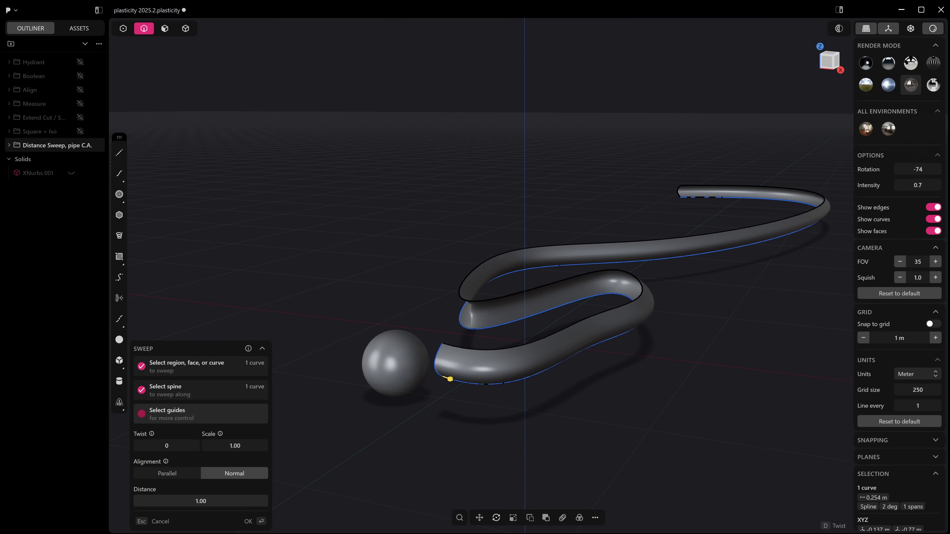
pyautogui.press('Escape')
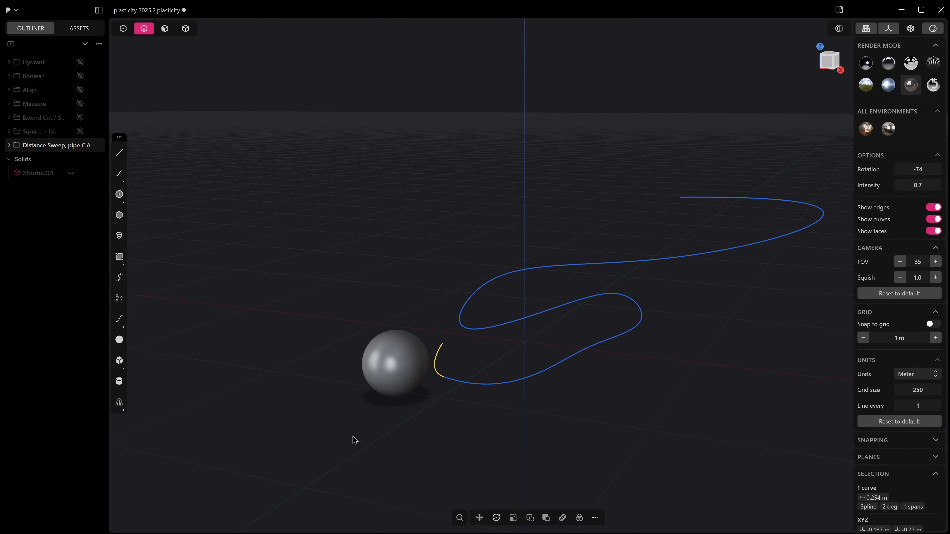
# - Try a pipe along the long curve with a section size of about 0.048 m, distance 1 at 0.038 and distance 2 at 0.829
pyautogui.click(471, 383)
pyautogui.press('p')
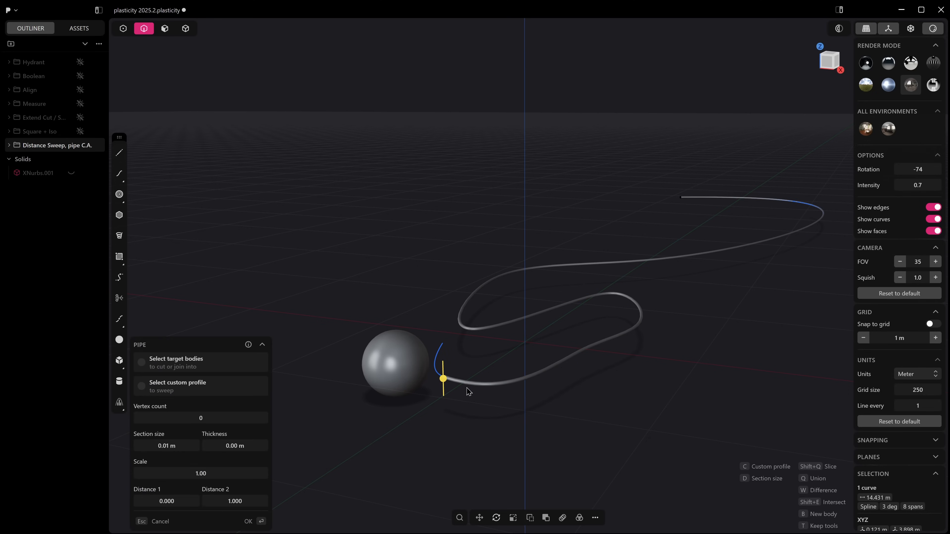
pyautogui.moveTo(447, 380); pyautogui.dragTo(446, 367)
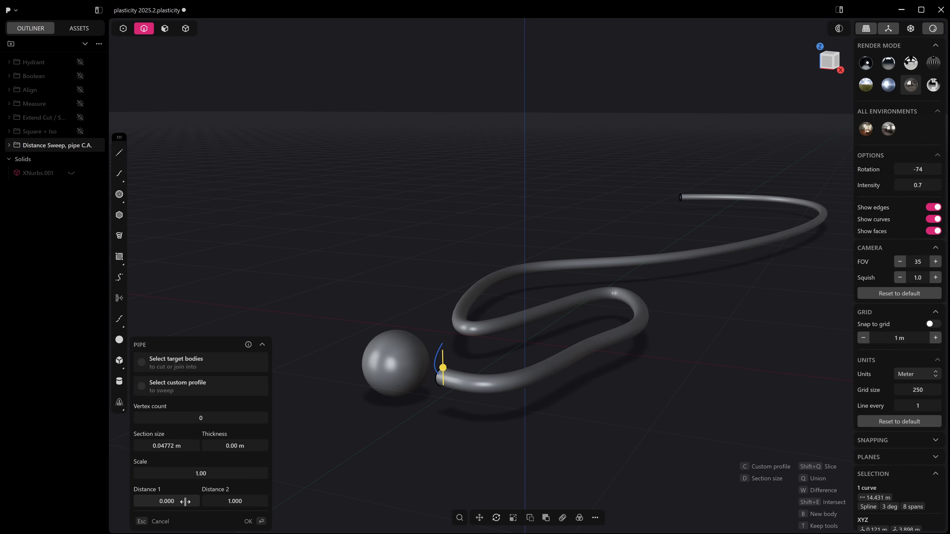
pyautogui.moveTo(184, 501); pyautogui.dragTo(161, 501)
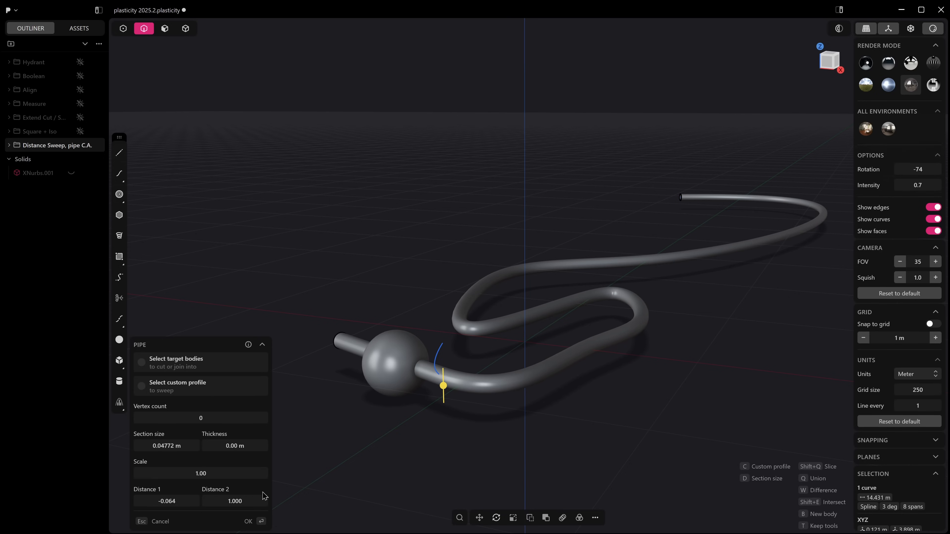
pyautogui.moveTo(232, 501); pyautogui.dragTo(184, 500)
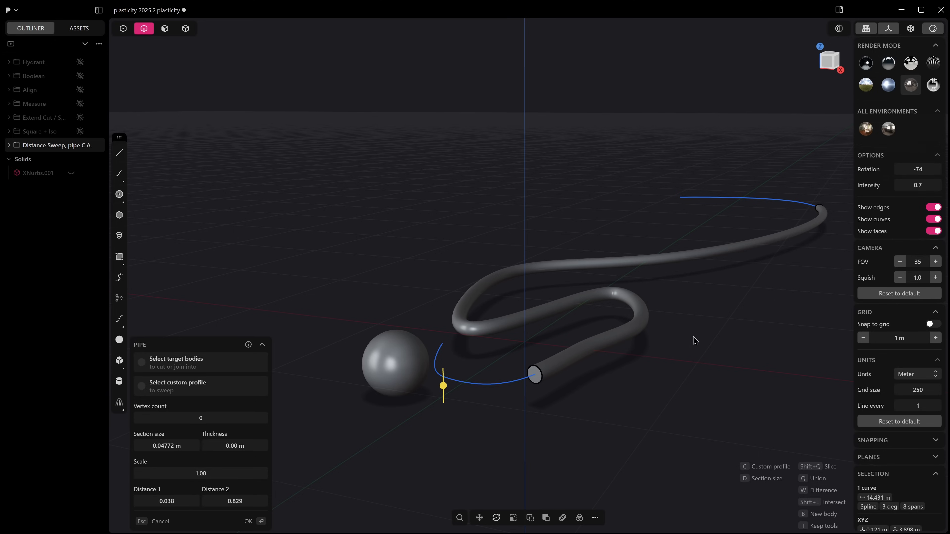
pyautogui.press('Escape')
# - Array the sphere along the long curve with 24 items, Normal alignment and a ratio extent of 1.33
pyautogui.press('4')
pyautogui.click(408, 360)
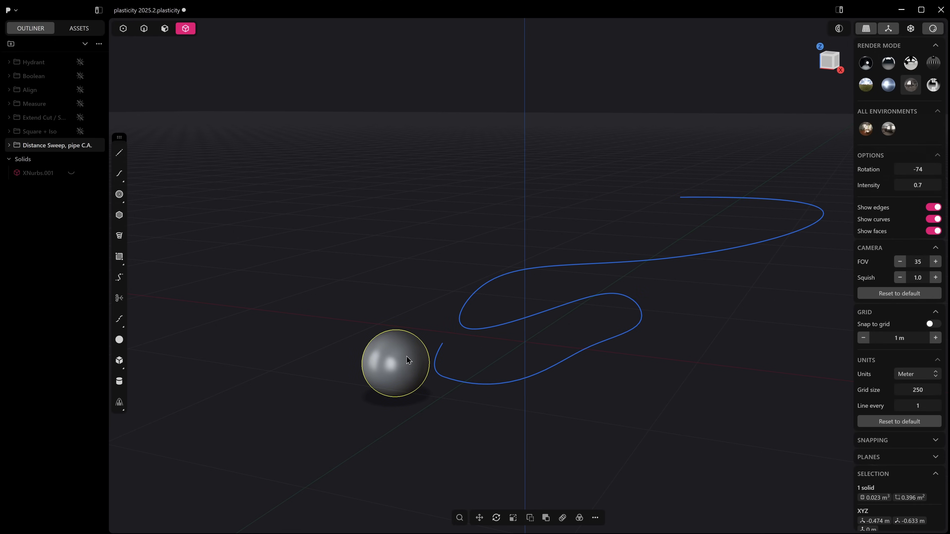
pyautogui.rightClick(406, 361)
pyautogui.click(464, 395)
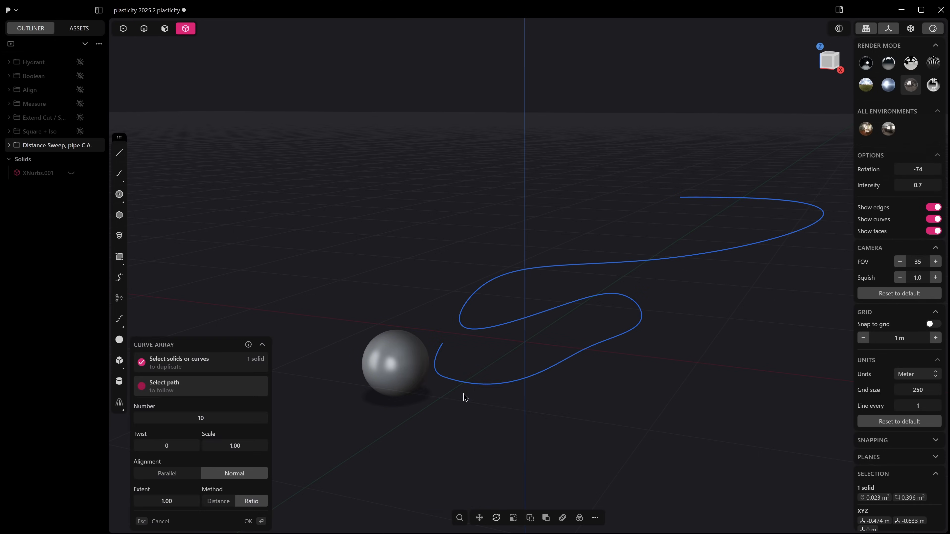
pyautogui.click(532, 378)
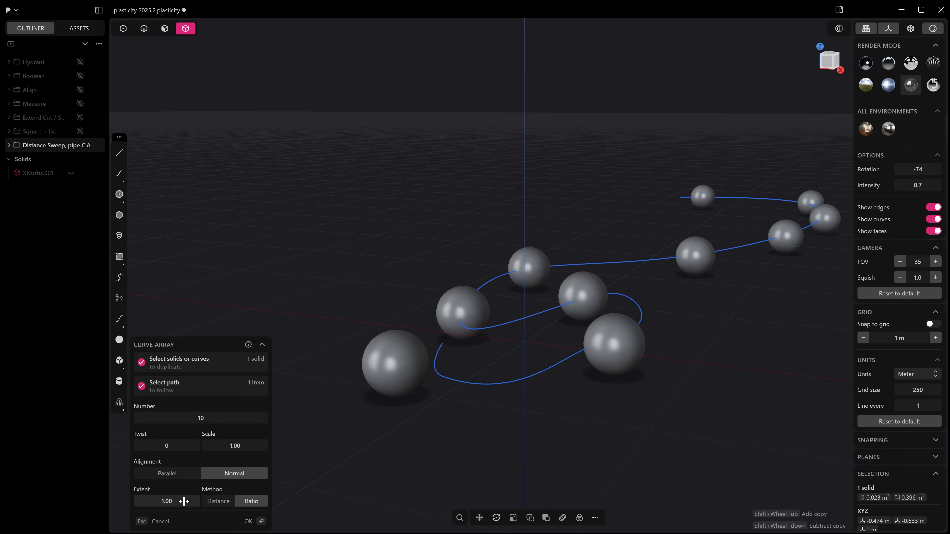
pyautogui.moveTo(184, 501); pyautogui.dragTo(180, 500)
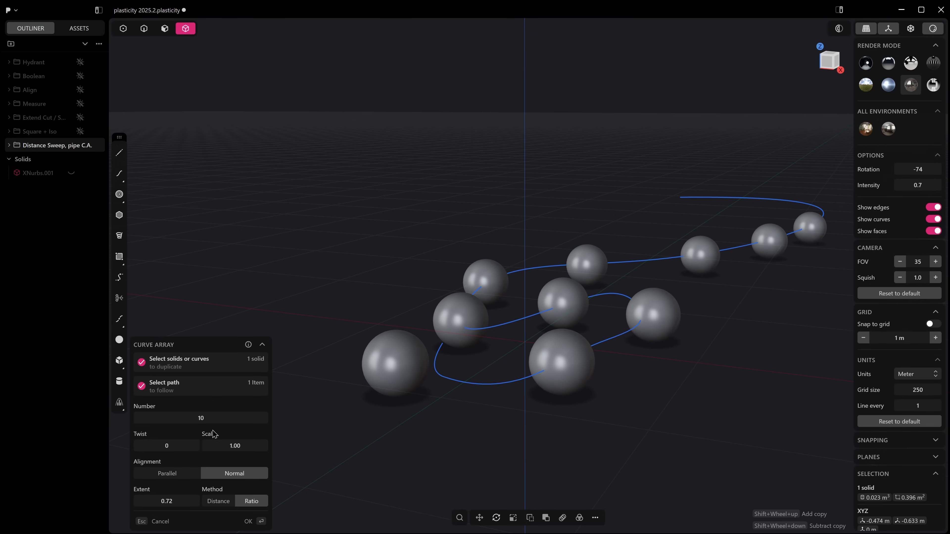
pyautogui.moveTo(215, 418); pyautogui.dragTo(228, 418)
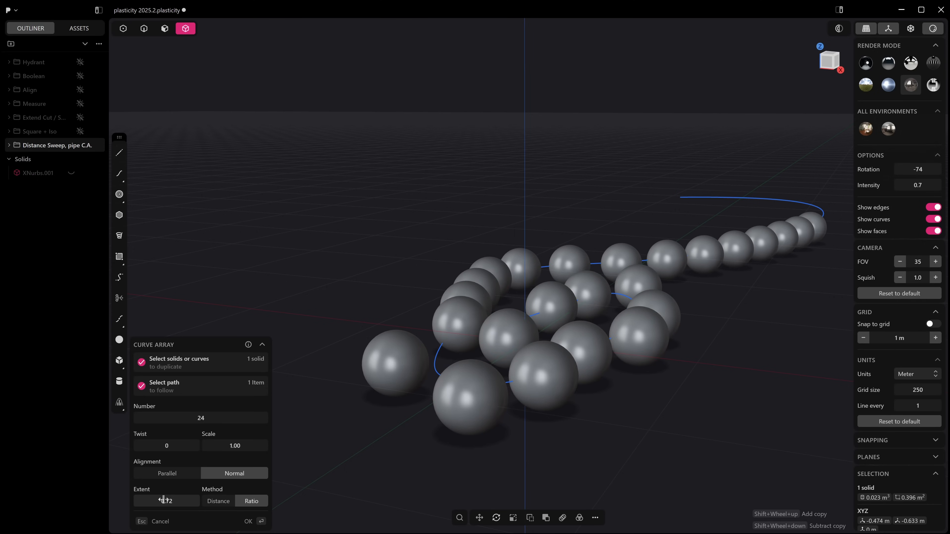
pyautogui.moveTo(164, 500); pyautogui.dragTo(206, 500)
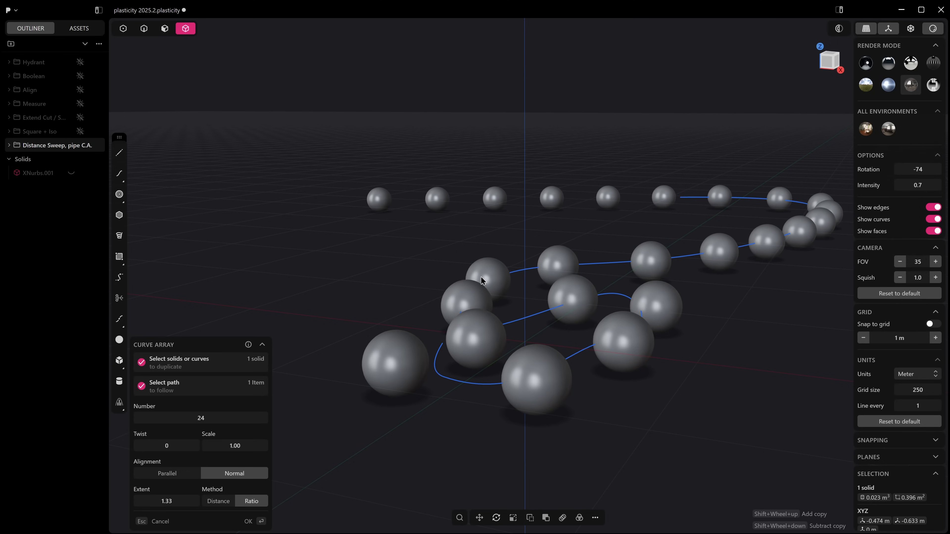
pyautogui.moveTo(482, 280); pyautogui.dragTo(492, 251, button='middle')
pyautogui.press('Return')
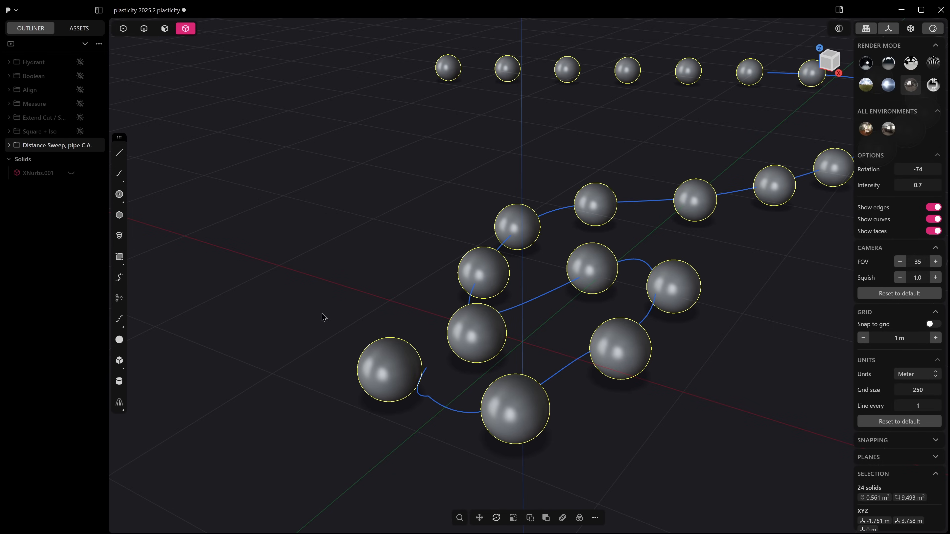
# - Select all the spheres and curves in the scene, and clear the selection
pyautogui.scroll(-2, 486, 356)
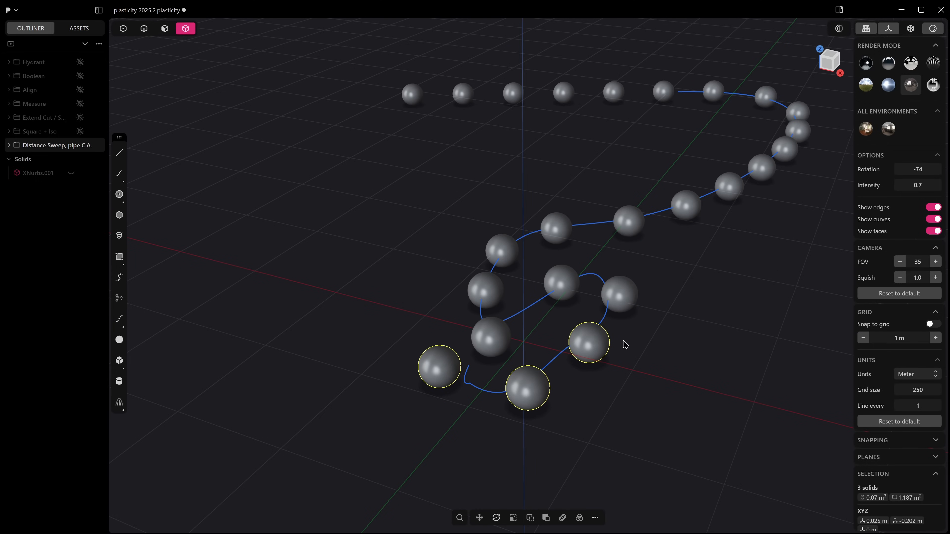
pyautogui.hotkey('ctrl', 'a')
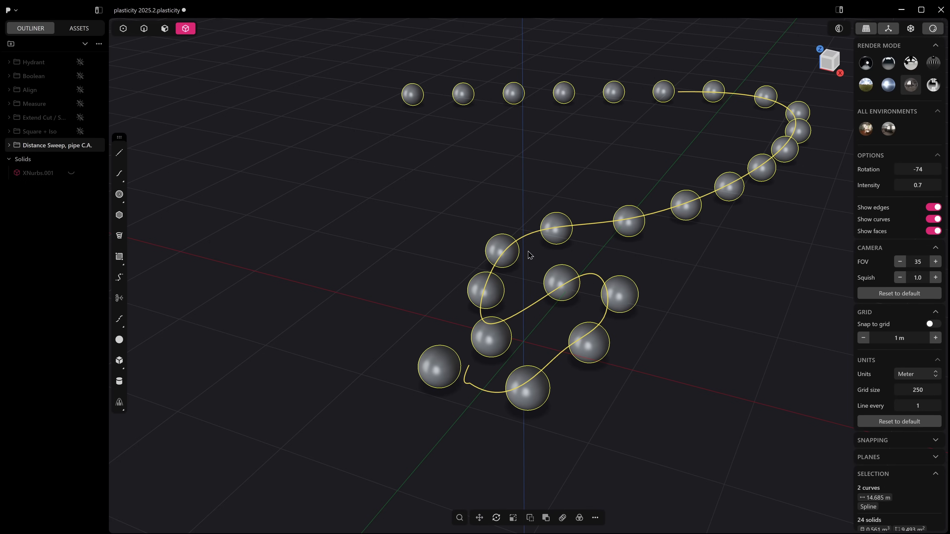
pyautogui.click(423, 189)
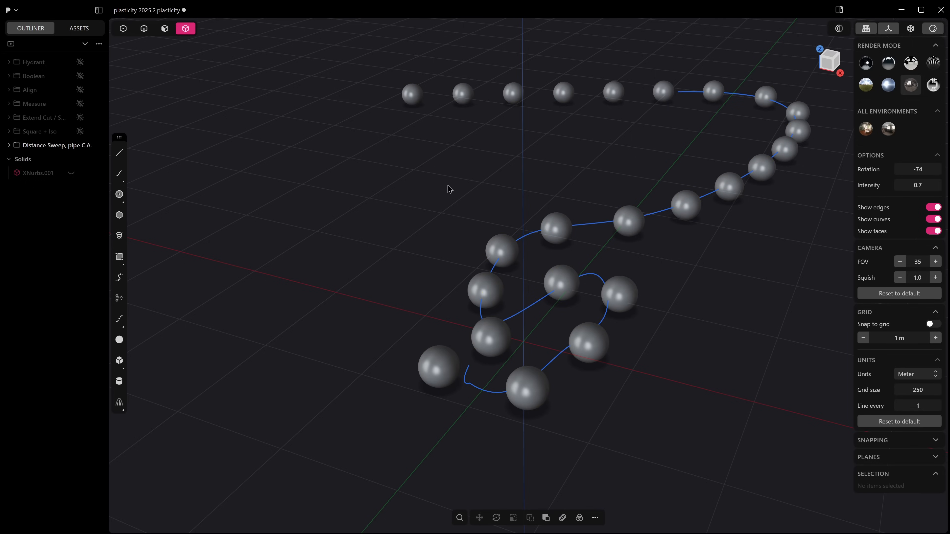
# - Select the two spheres at the curve's inner bend, invert the selection, and clear it
pyautogui.click(638, 300)
pyautogui.click(575, 286)
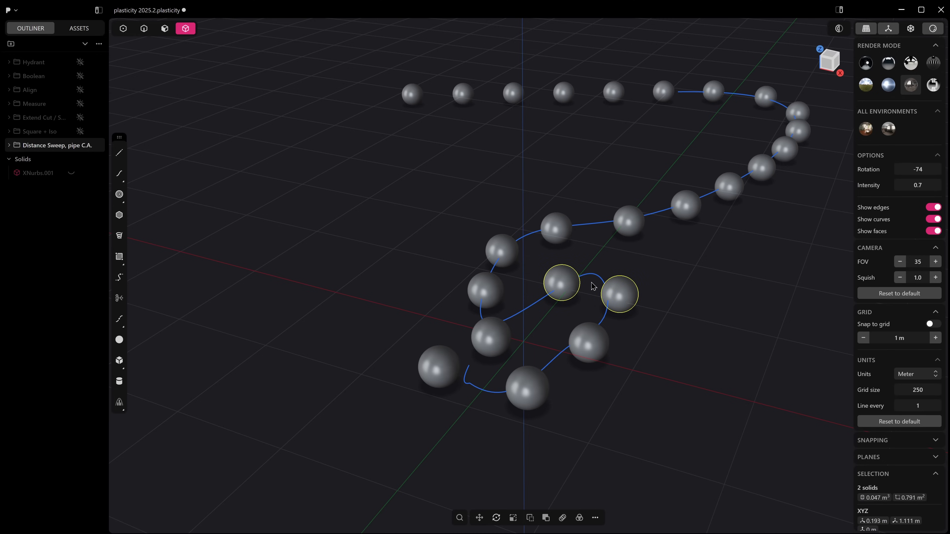
pyautogui.hotkey('ctrl', 'i')
pyautogui.click(758, 256)
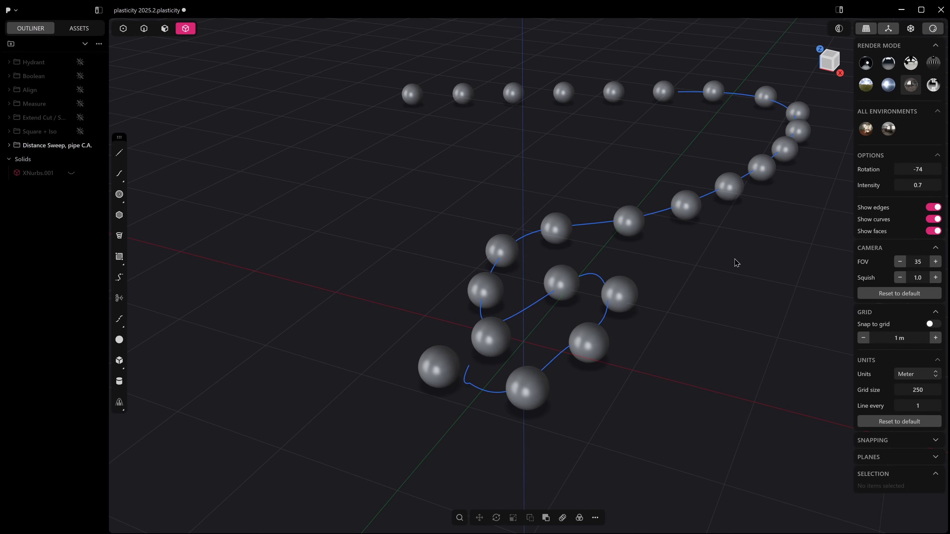
pyautogui.moveTo(735, 261); pyautogui.dragTo(568, 322, button='middle')
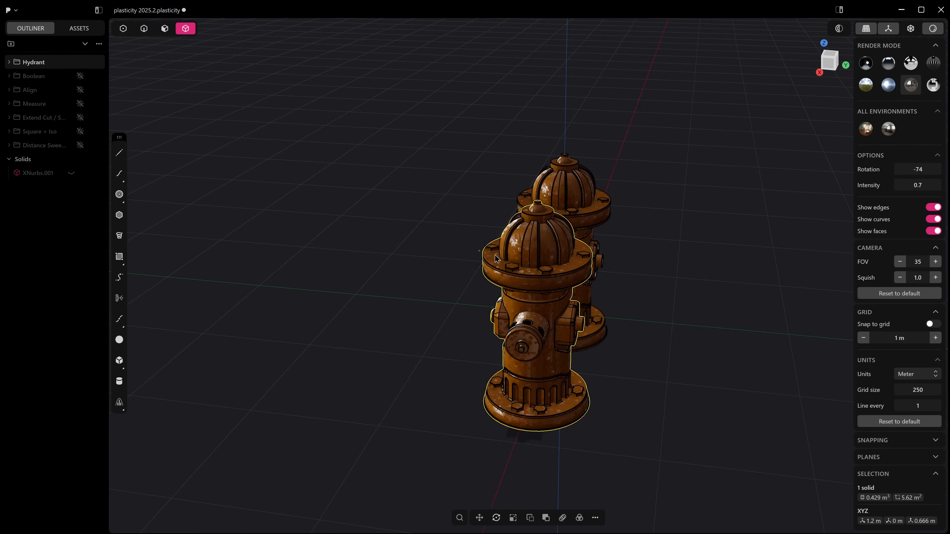
# - Bring up the list of overlapping solids at the front hydrant's dome, and clear the selection
pyautogui.moveTo(496, 259); pyautogui.dragTo(535, 243, button='middle')
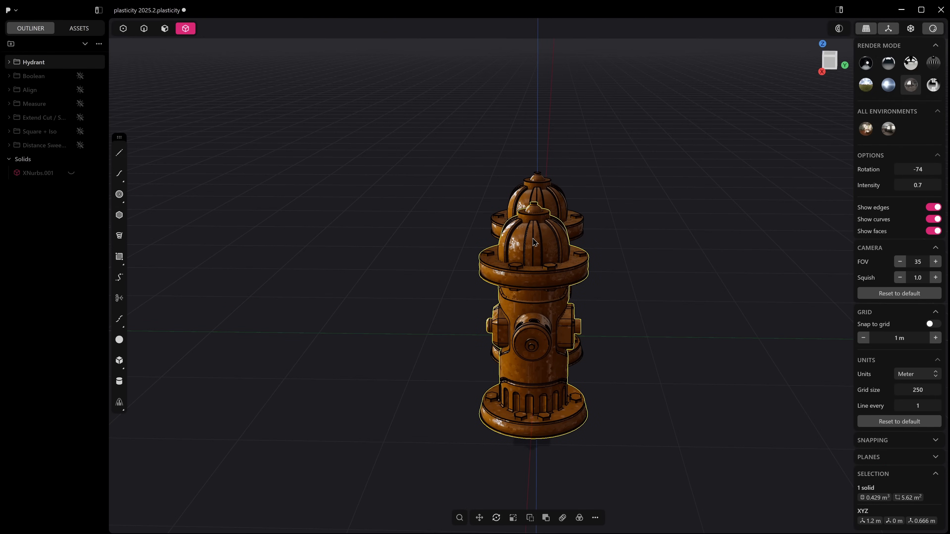
pyautogui.click(534, 242)
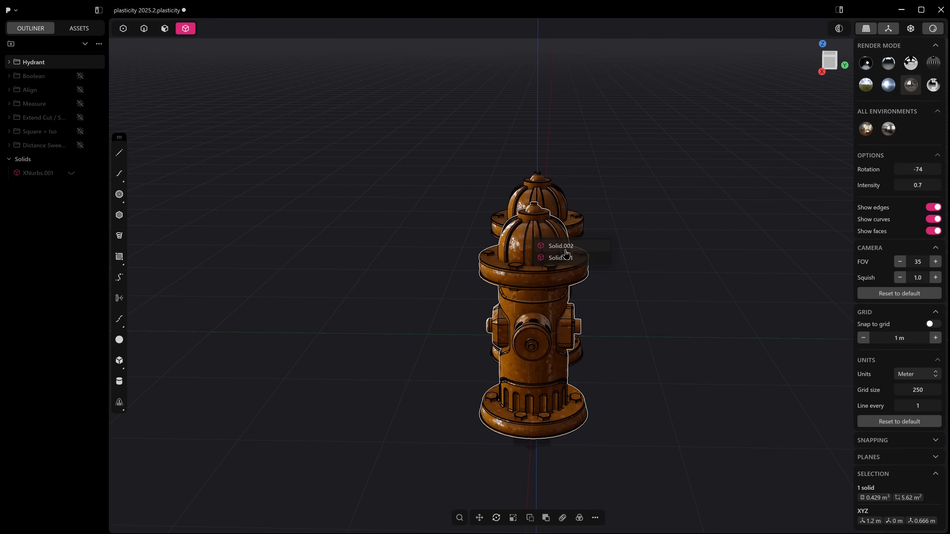
pyautogui.click(637, 191)
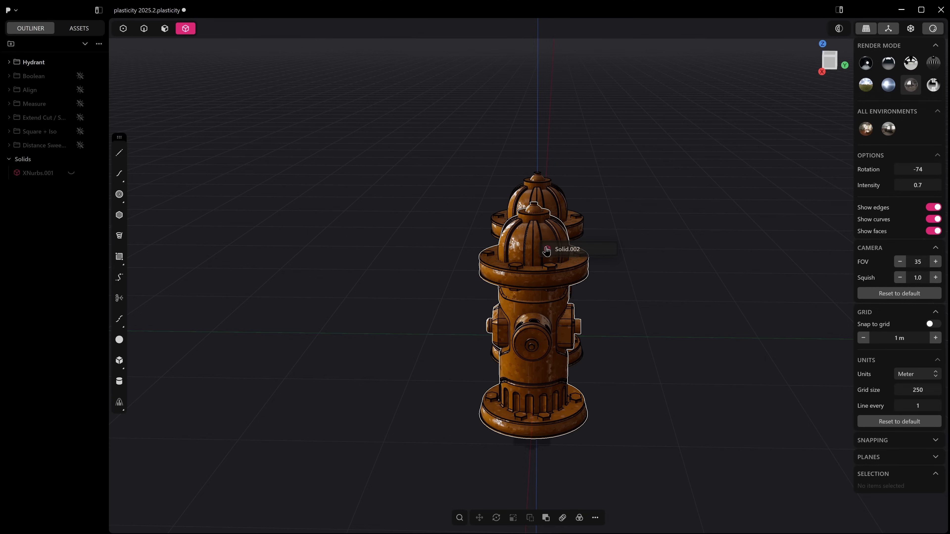
# - View the two hydrants from the front and from an angled close-up, and switch to edge selection mode
pyautogui.press('KP_1')
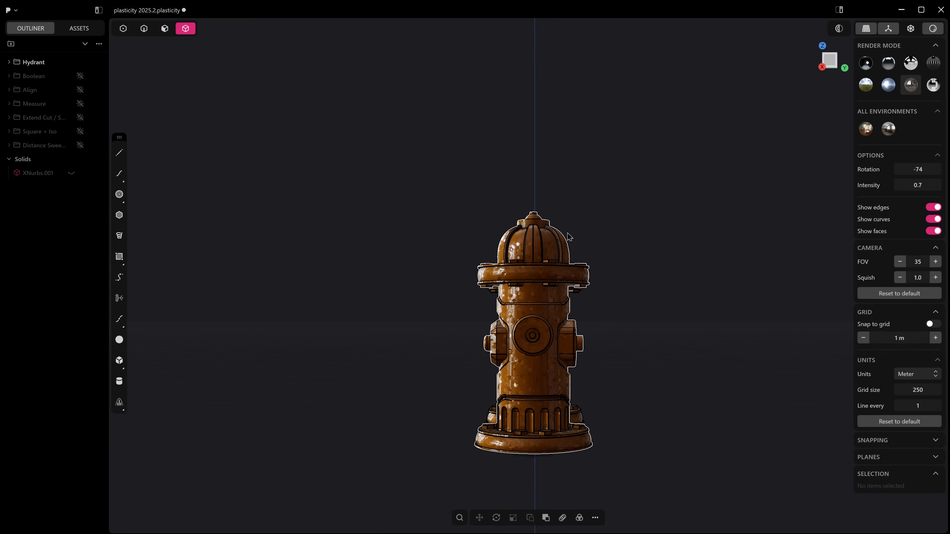
pyautogui.moveTo(227, 48); pyautogui.dragTo(208, 129, button='middle')
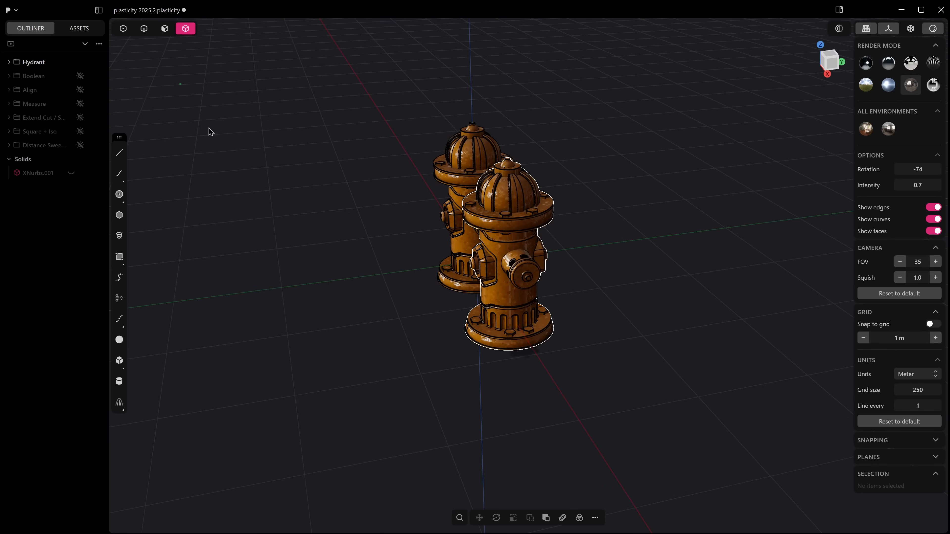
pyautogui.click(144, 28)
pyautogui.scroll(3, 418, 159)
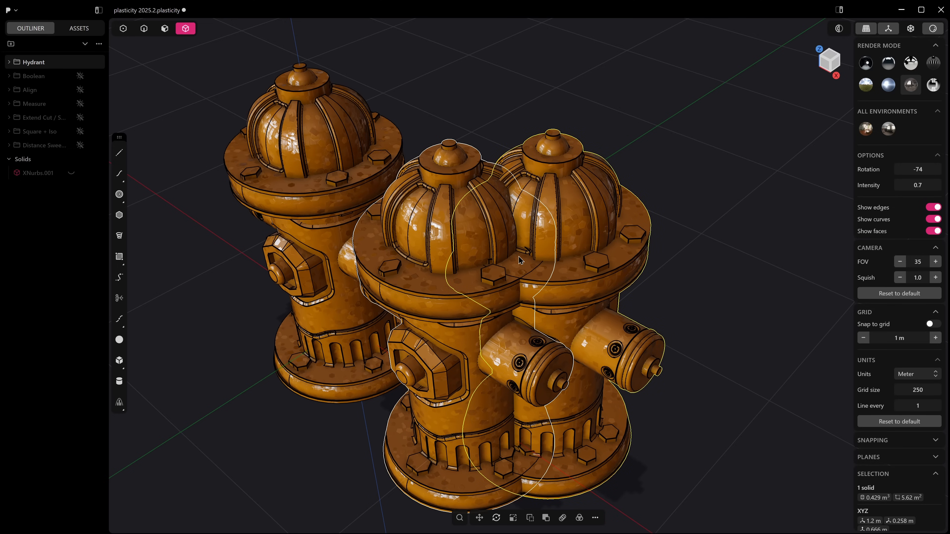
# - Edit the selected hydrant's material colour, giving it a new hue and a paler shade
pyautogui.press('m')
pyautogui.click(199, 286)
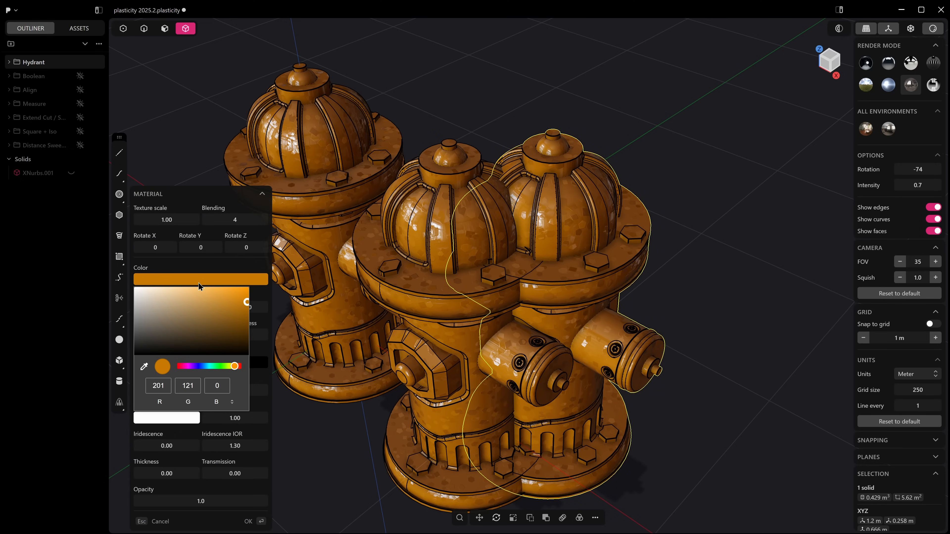
pyautogui.moveTo(208, 368); pyautogui.dragTo(200, 366)
pyautogui.moveTo(188, 301); pyautogui.dragTo(176, 294)
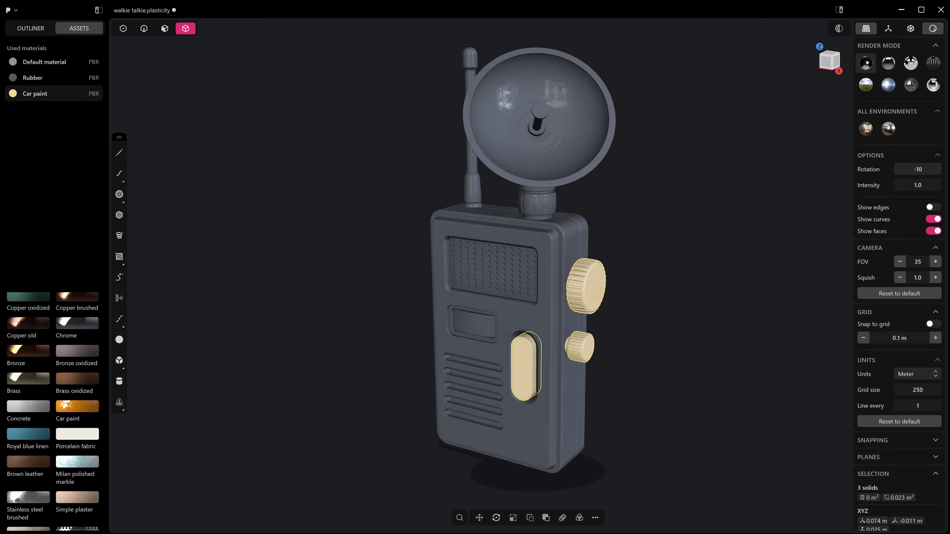
# - Set the environment rotation to 4 for the walkie talkie model
pyautogui.moveTo(917, 169); pyautogui.dragTo(932, 169)
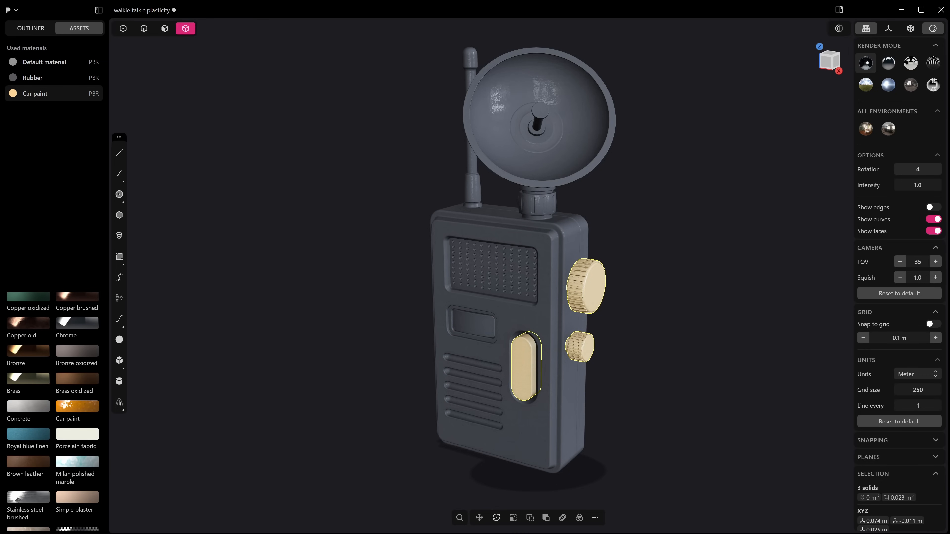